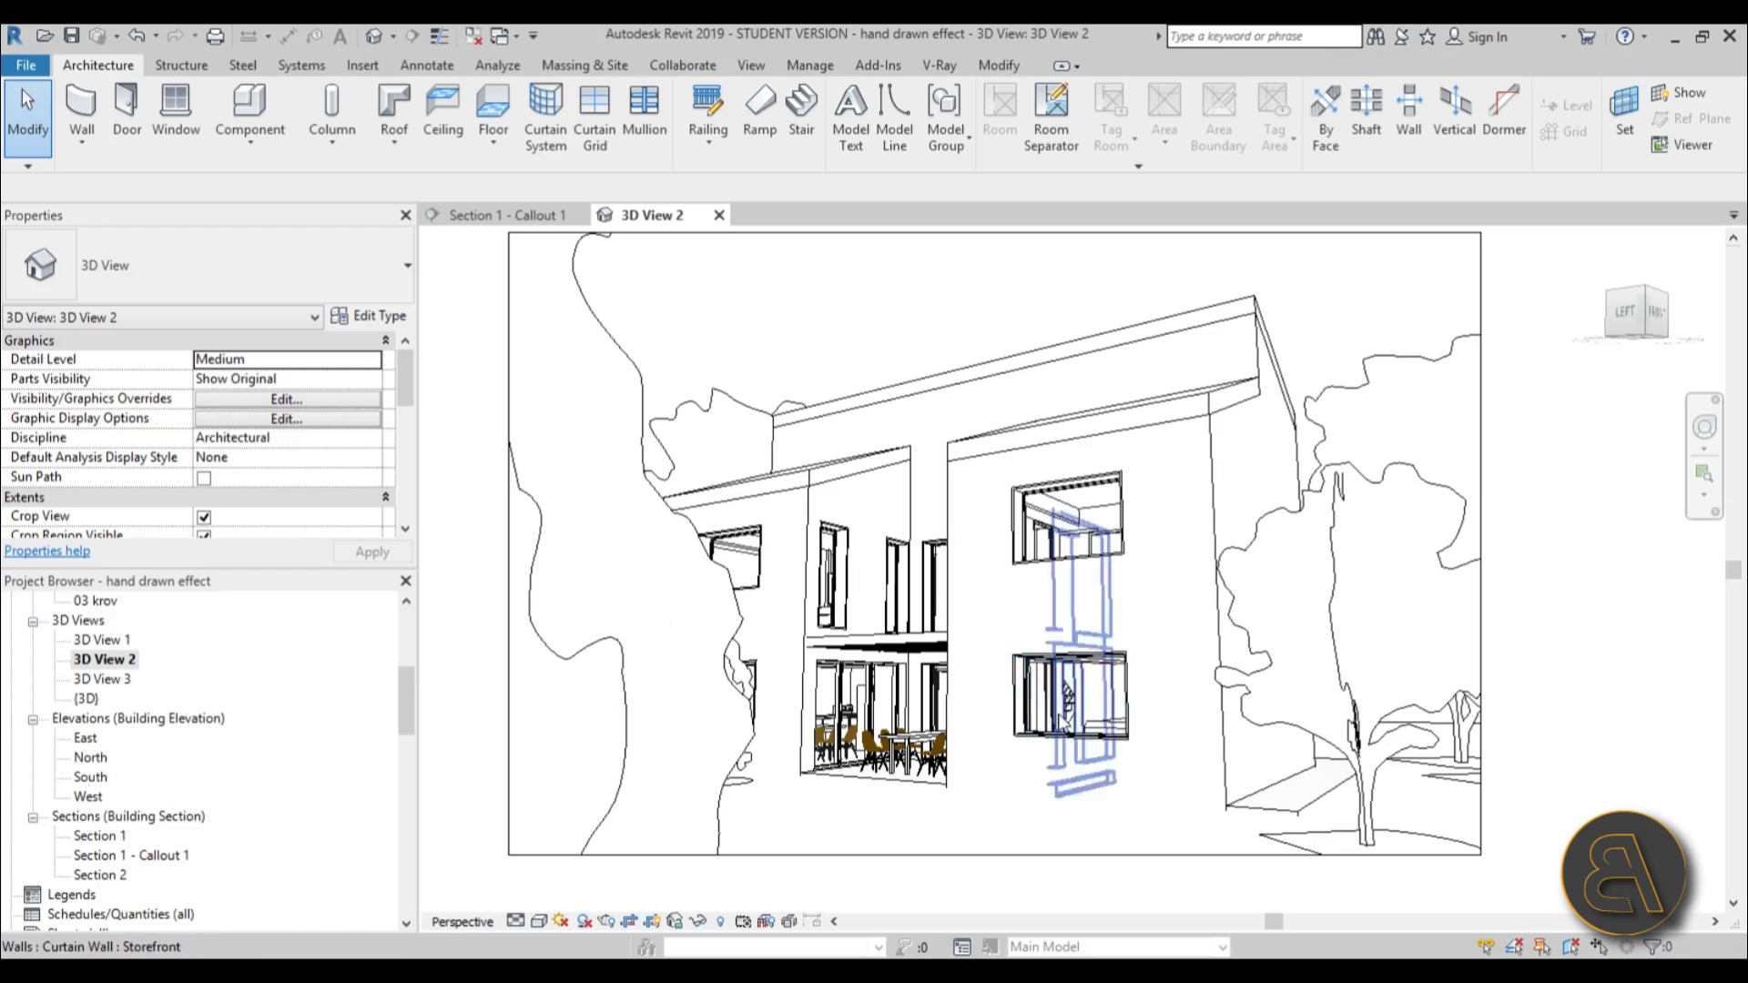
Step: Set the visual style of 3D View 2 to Hidden Line
drag(910, 792, 966, 722)
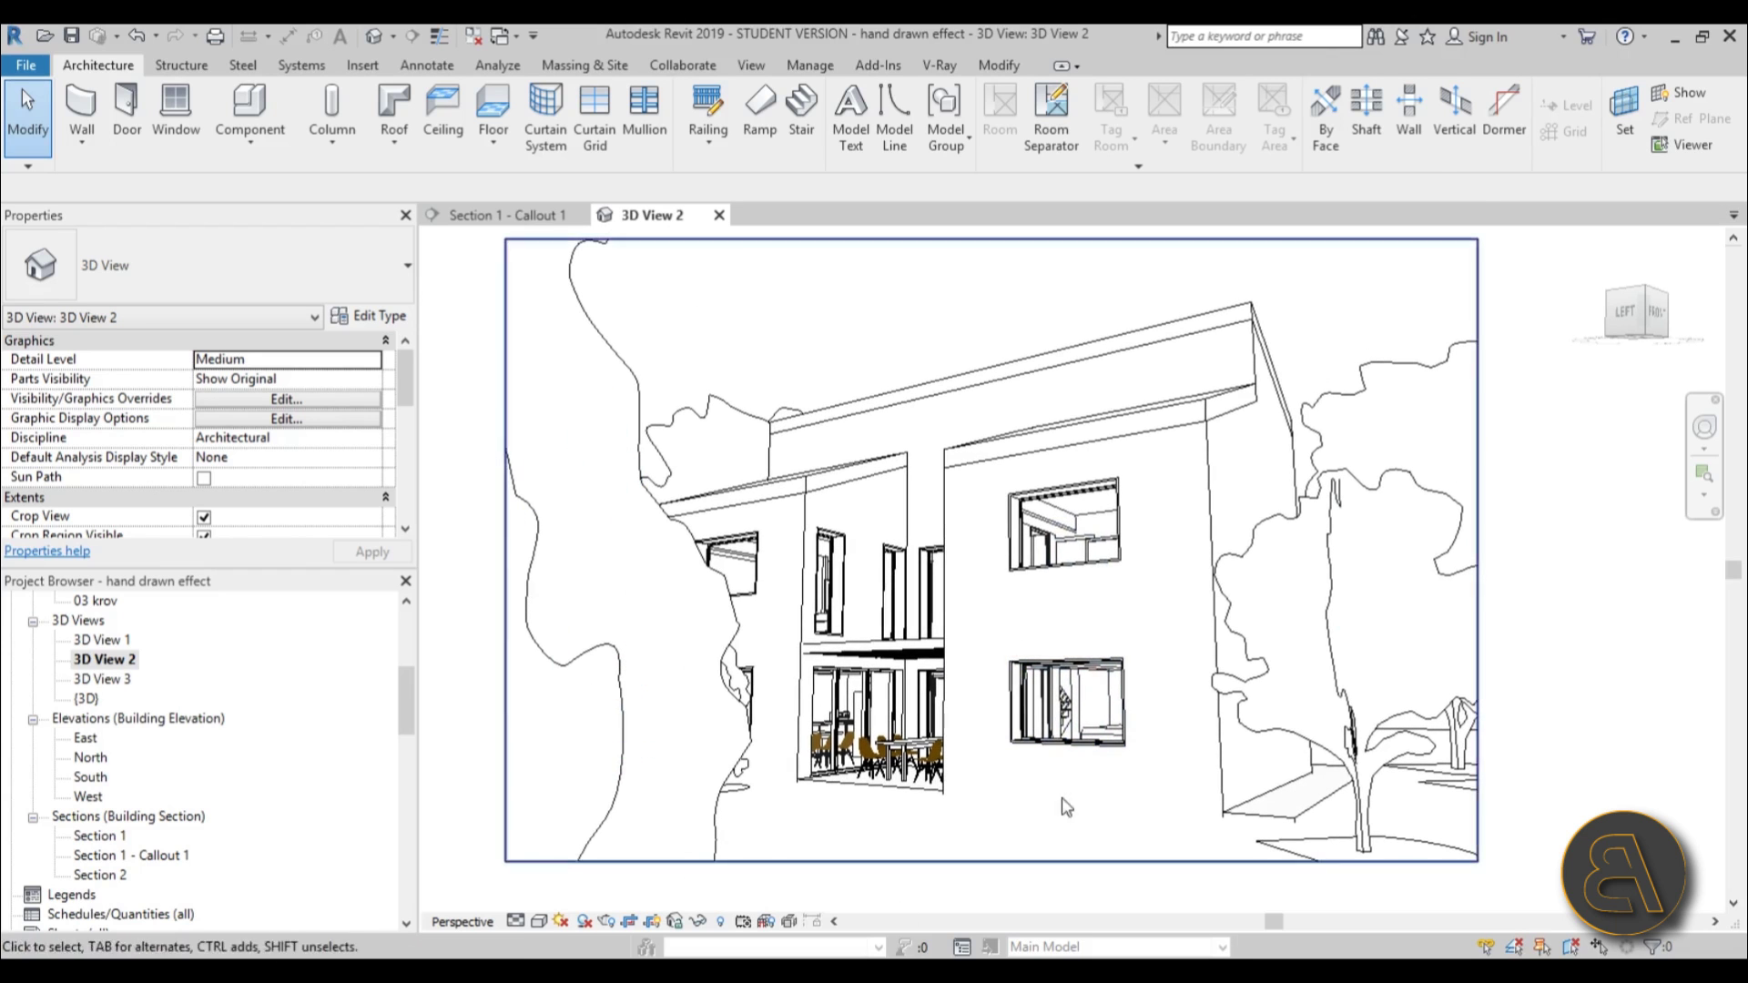
drag(878, 361, 861, 365)
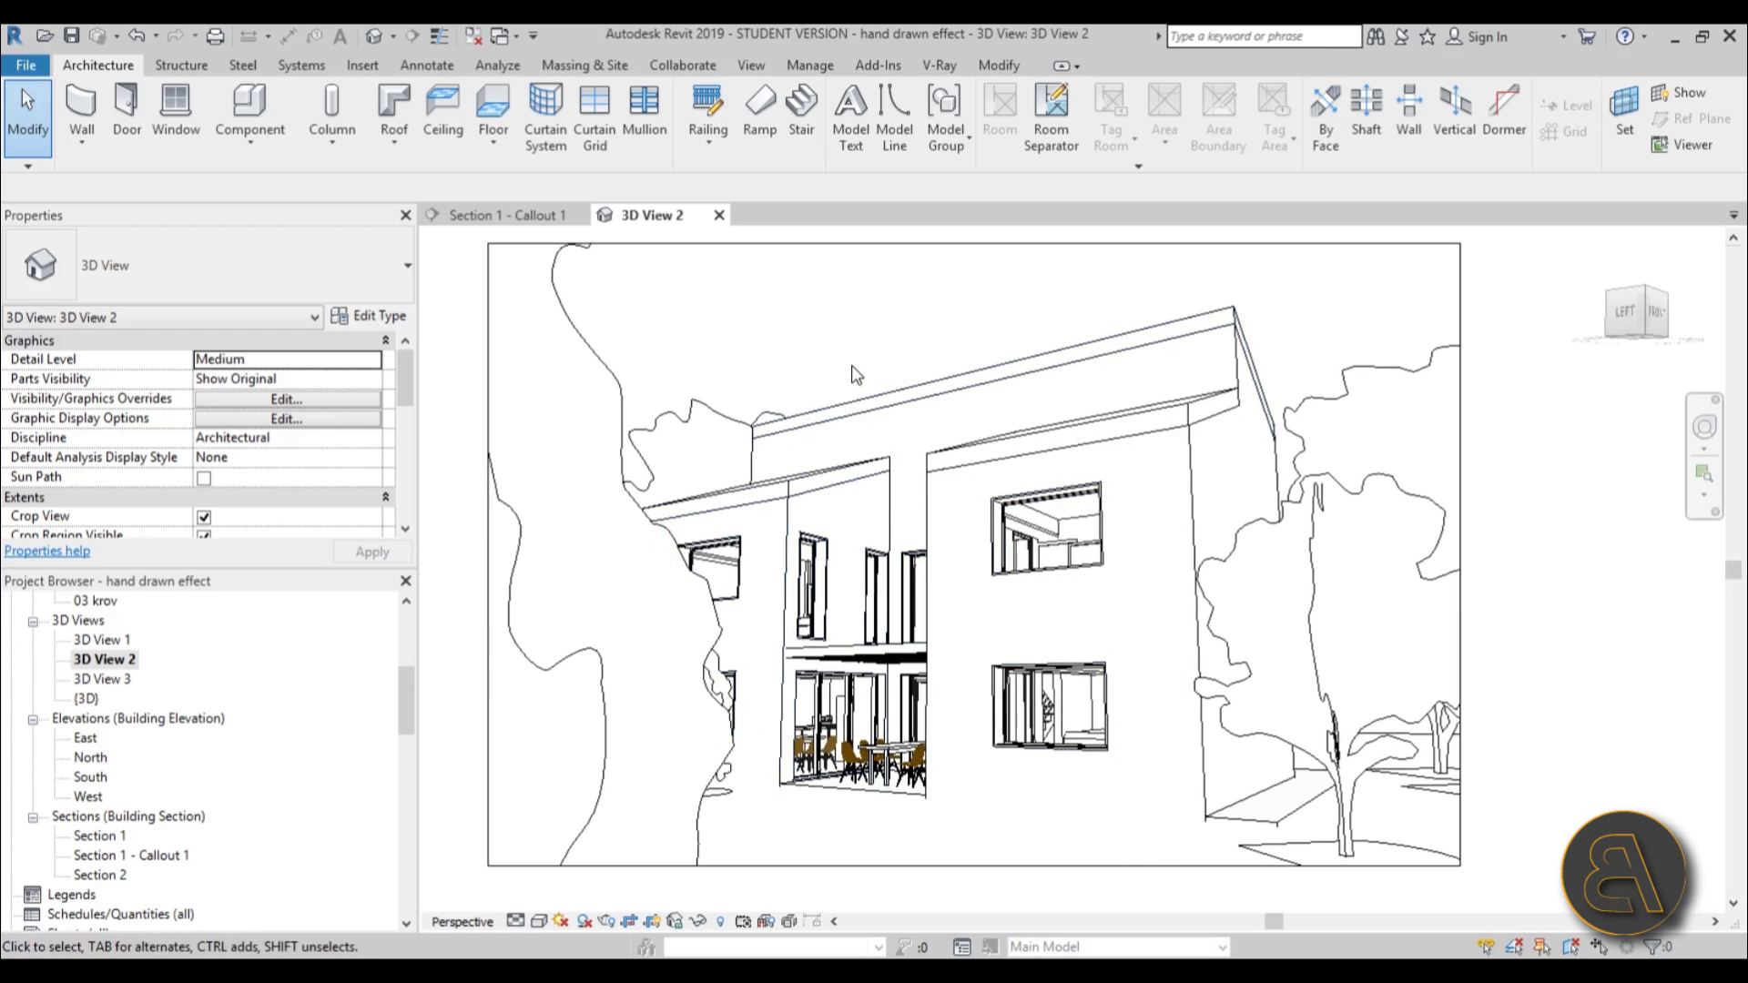
drag(851, 353, 862, 365)
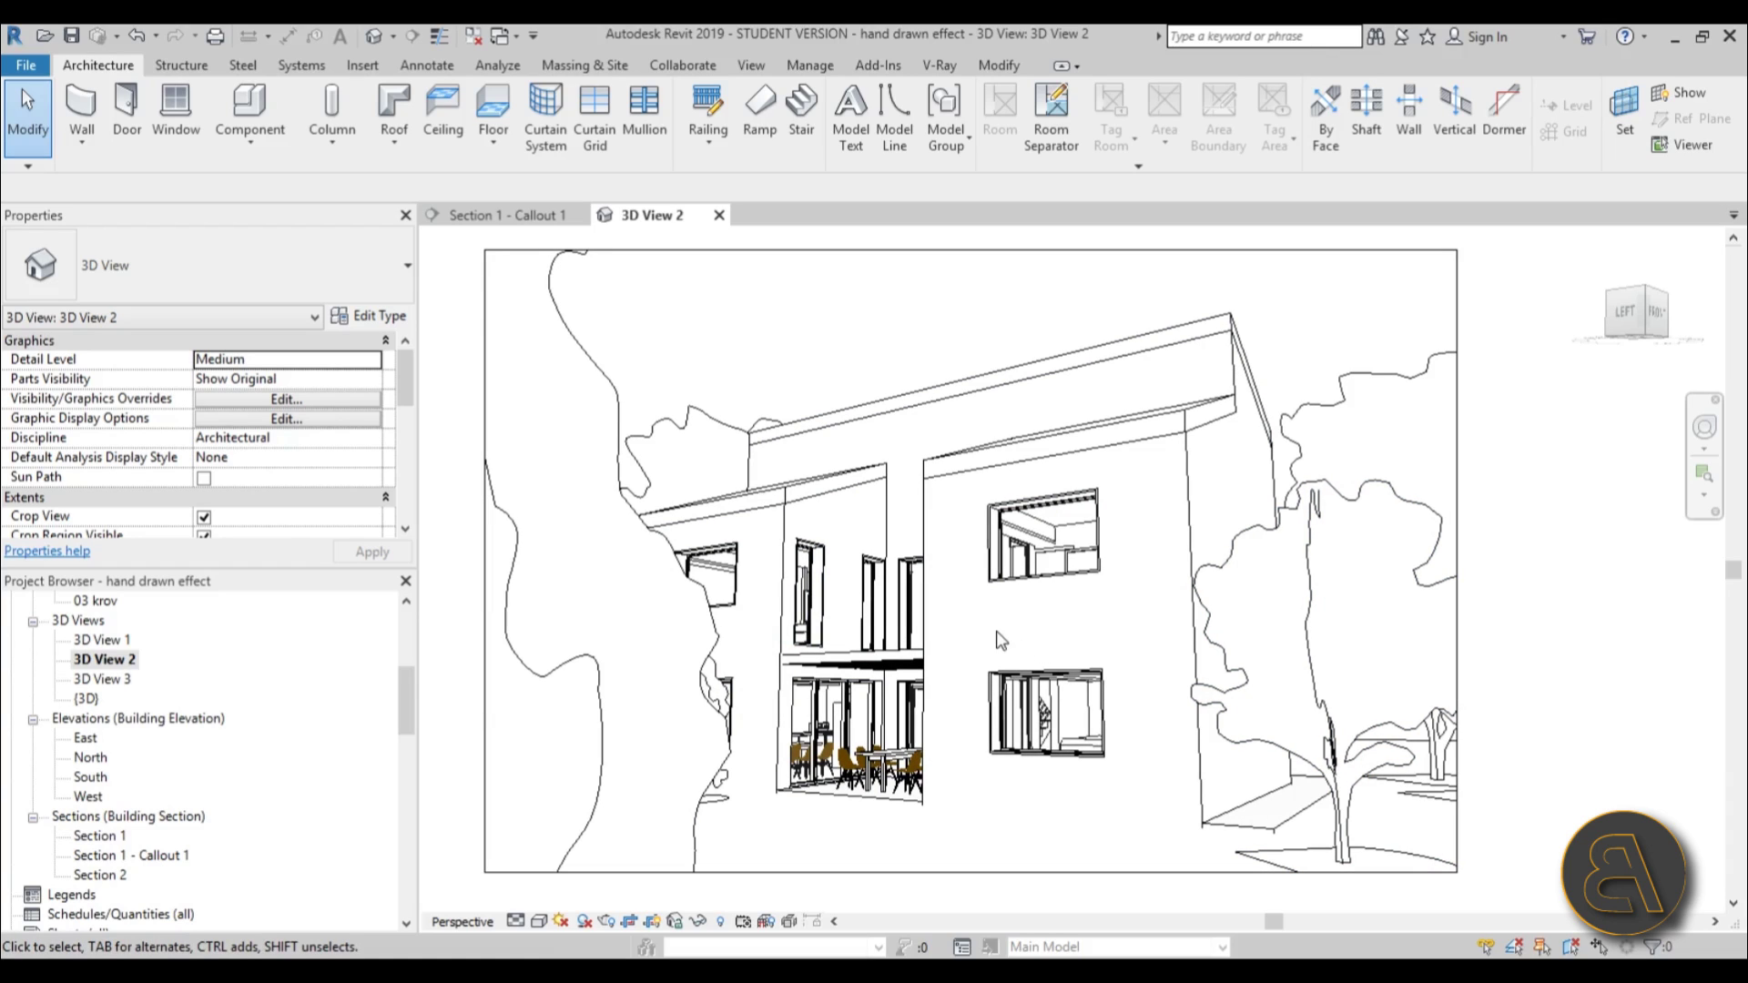
click(543, 923)
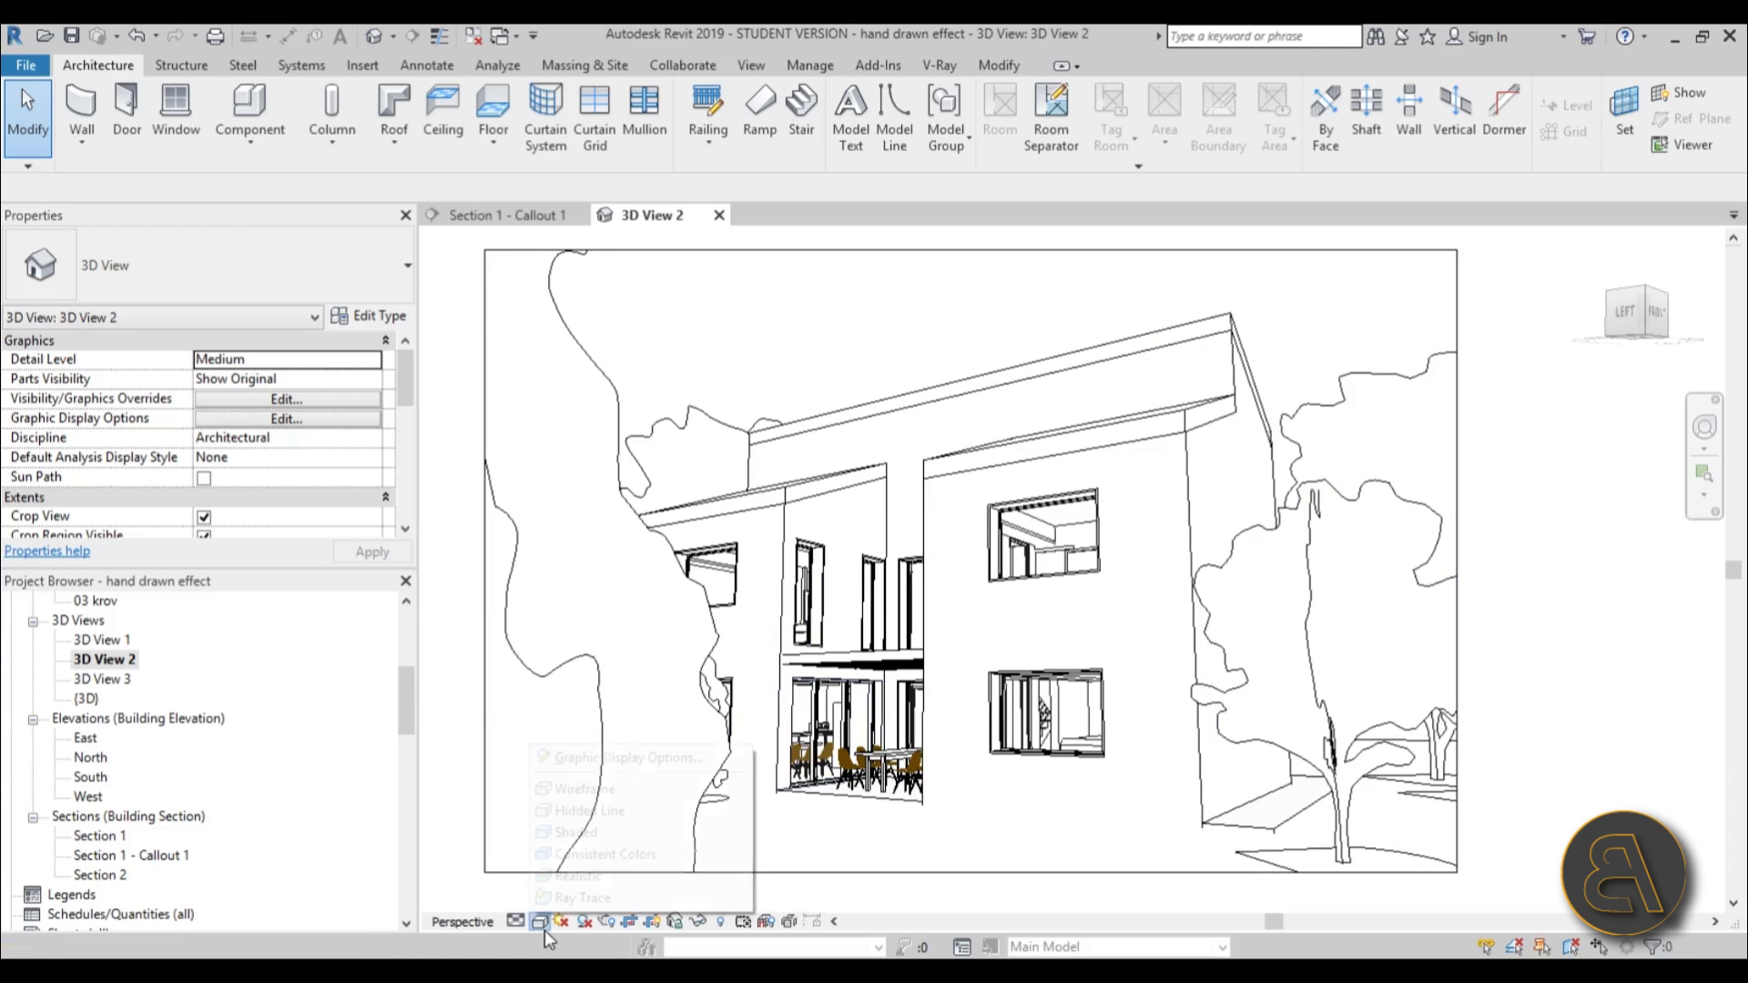
click(606, 817)
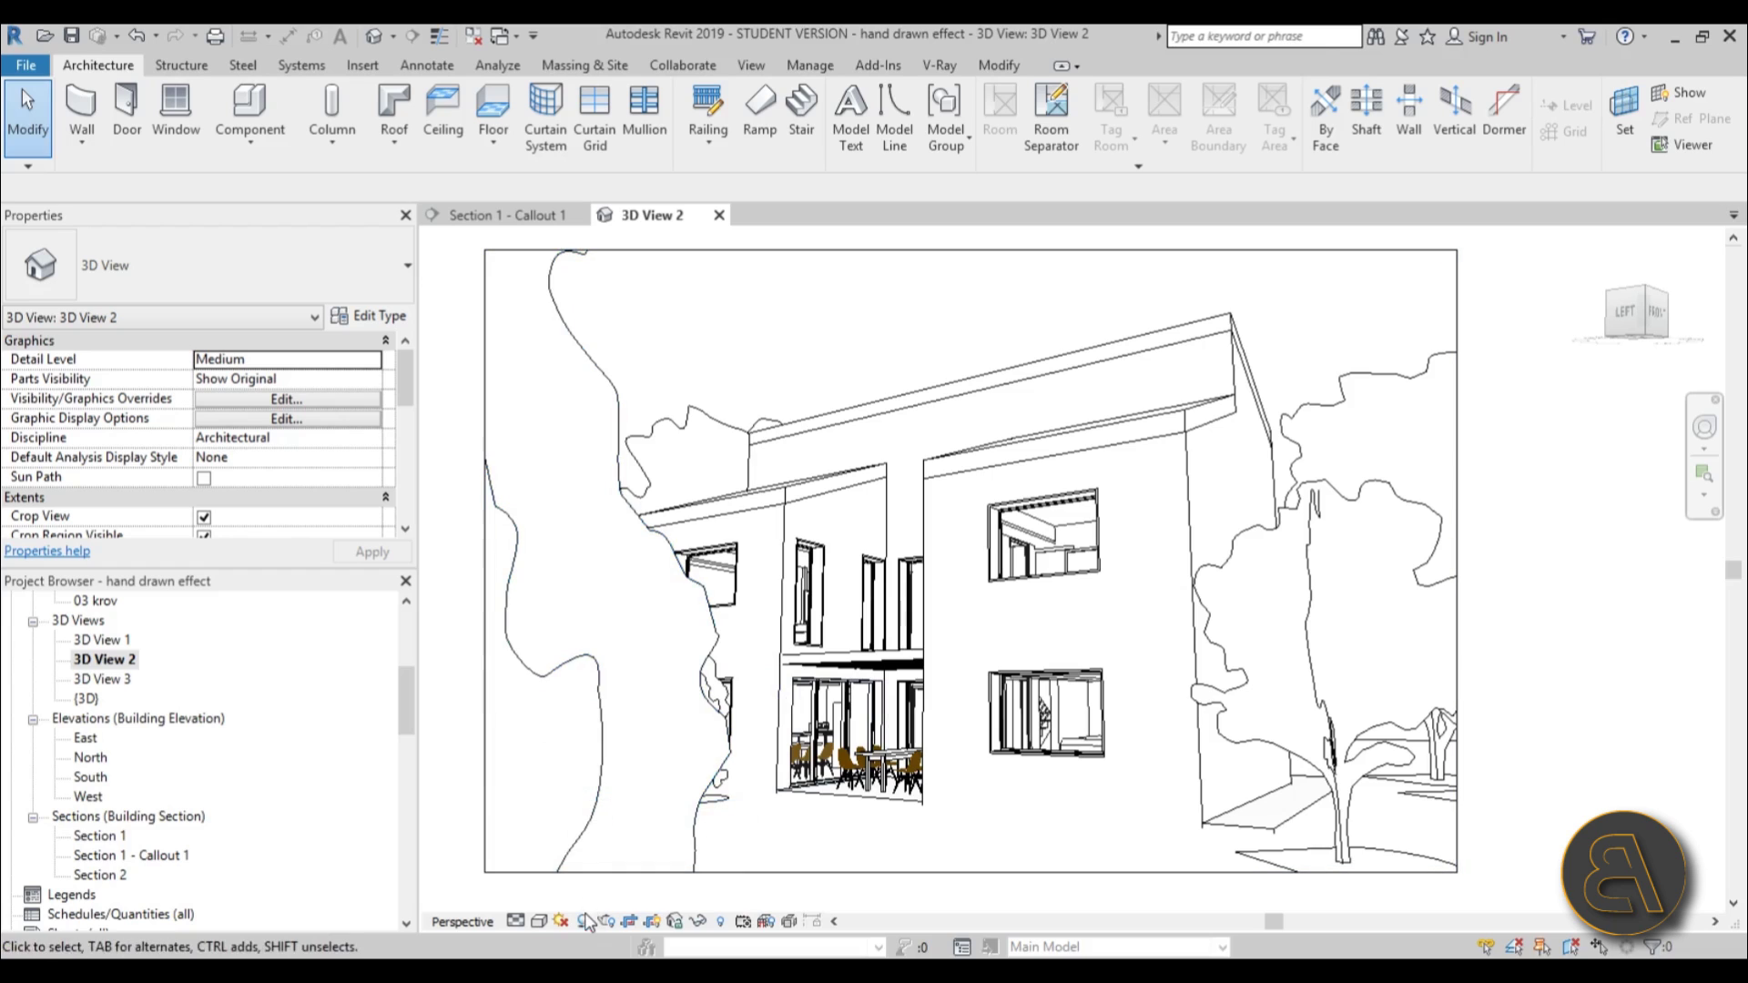
Step: In the Graphic Display Options, enable smooth lines with anti-aliasing and set the silhouettes to Medium Lines
click(541, 921)
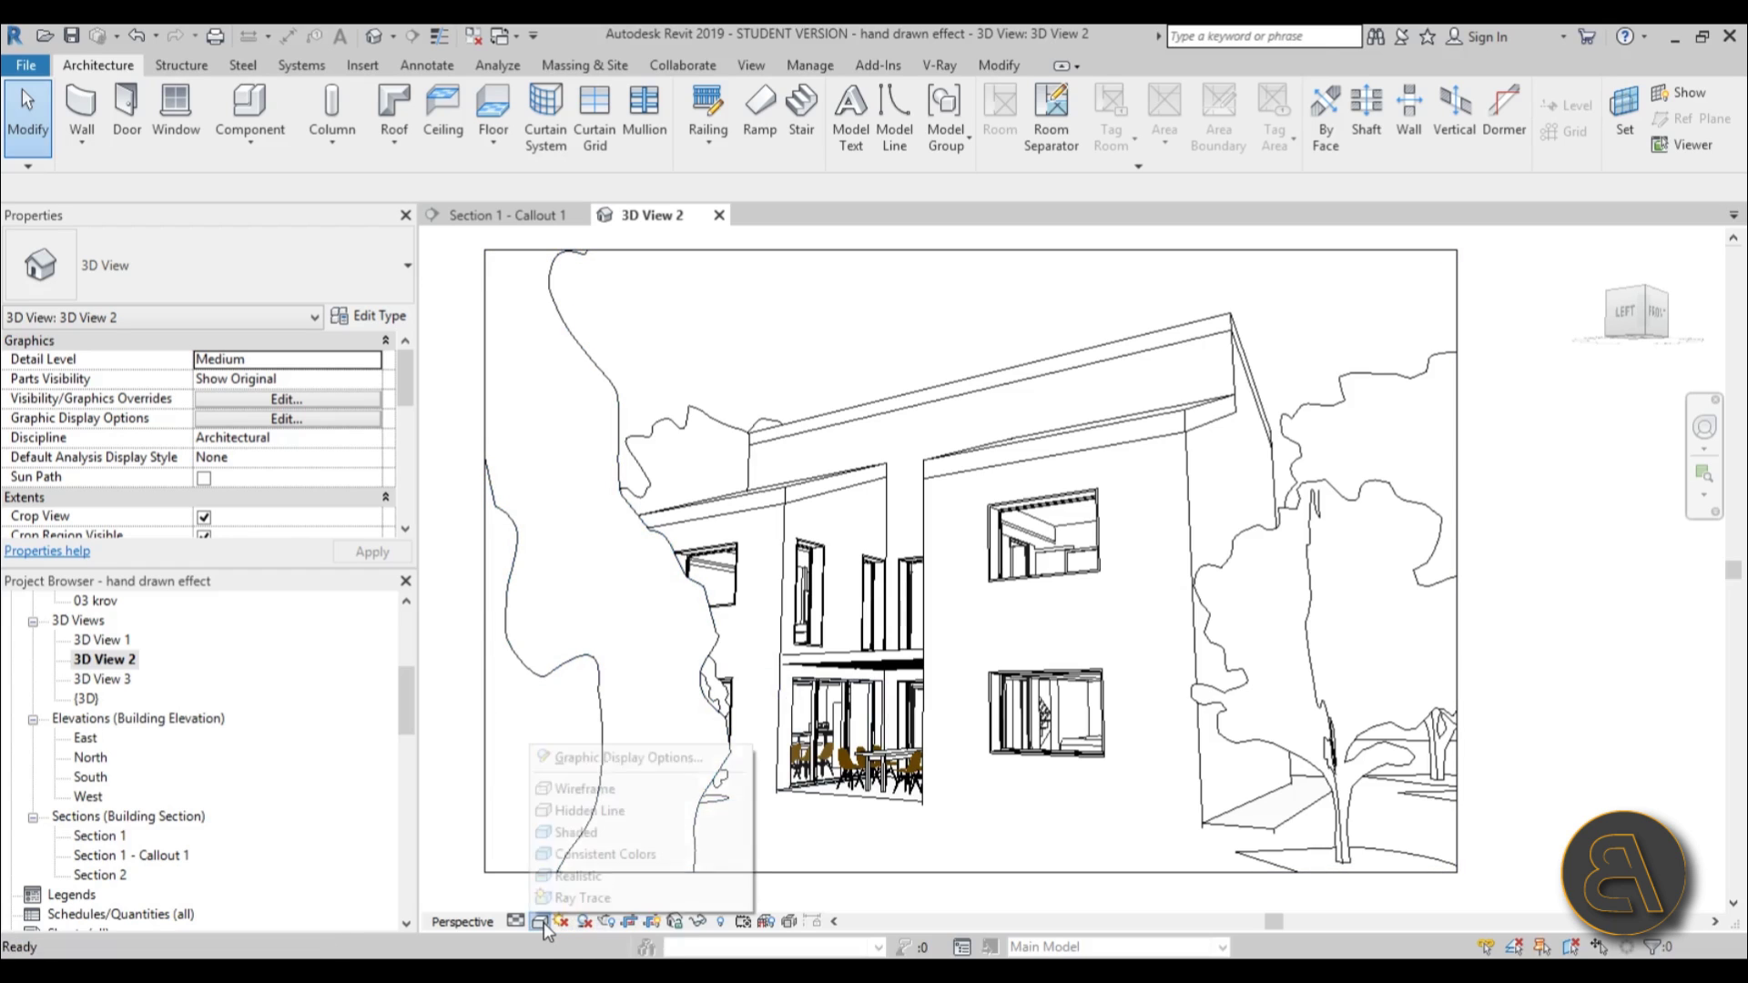
click(587, 757)
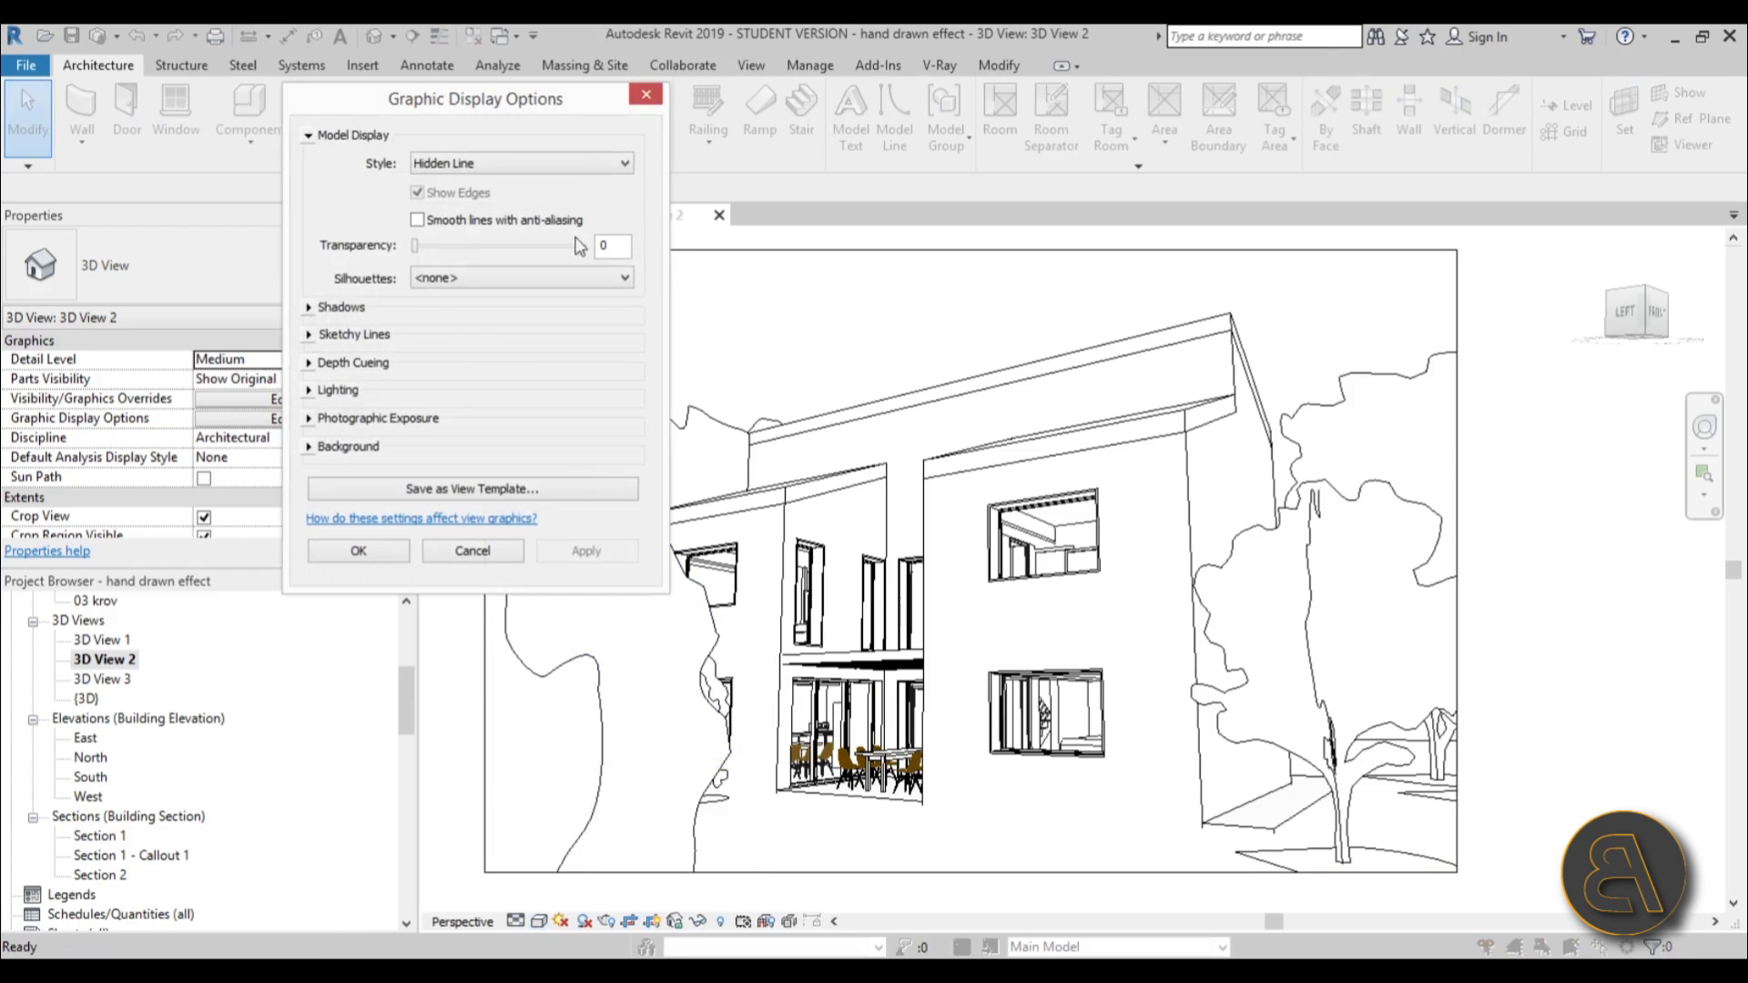
drag(507, 107, 837, 283)
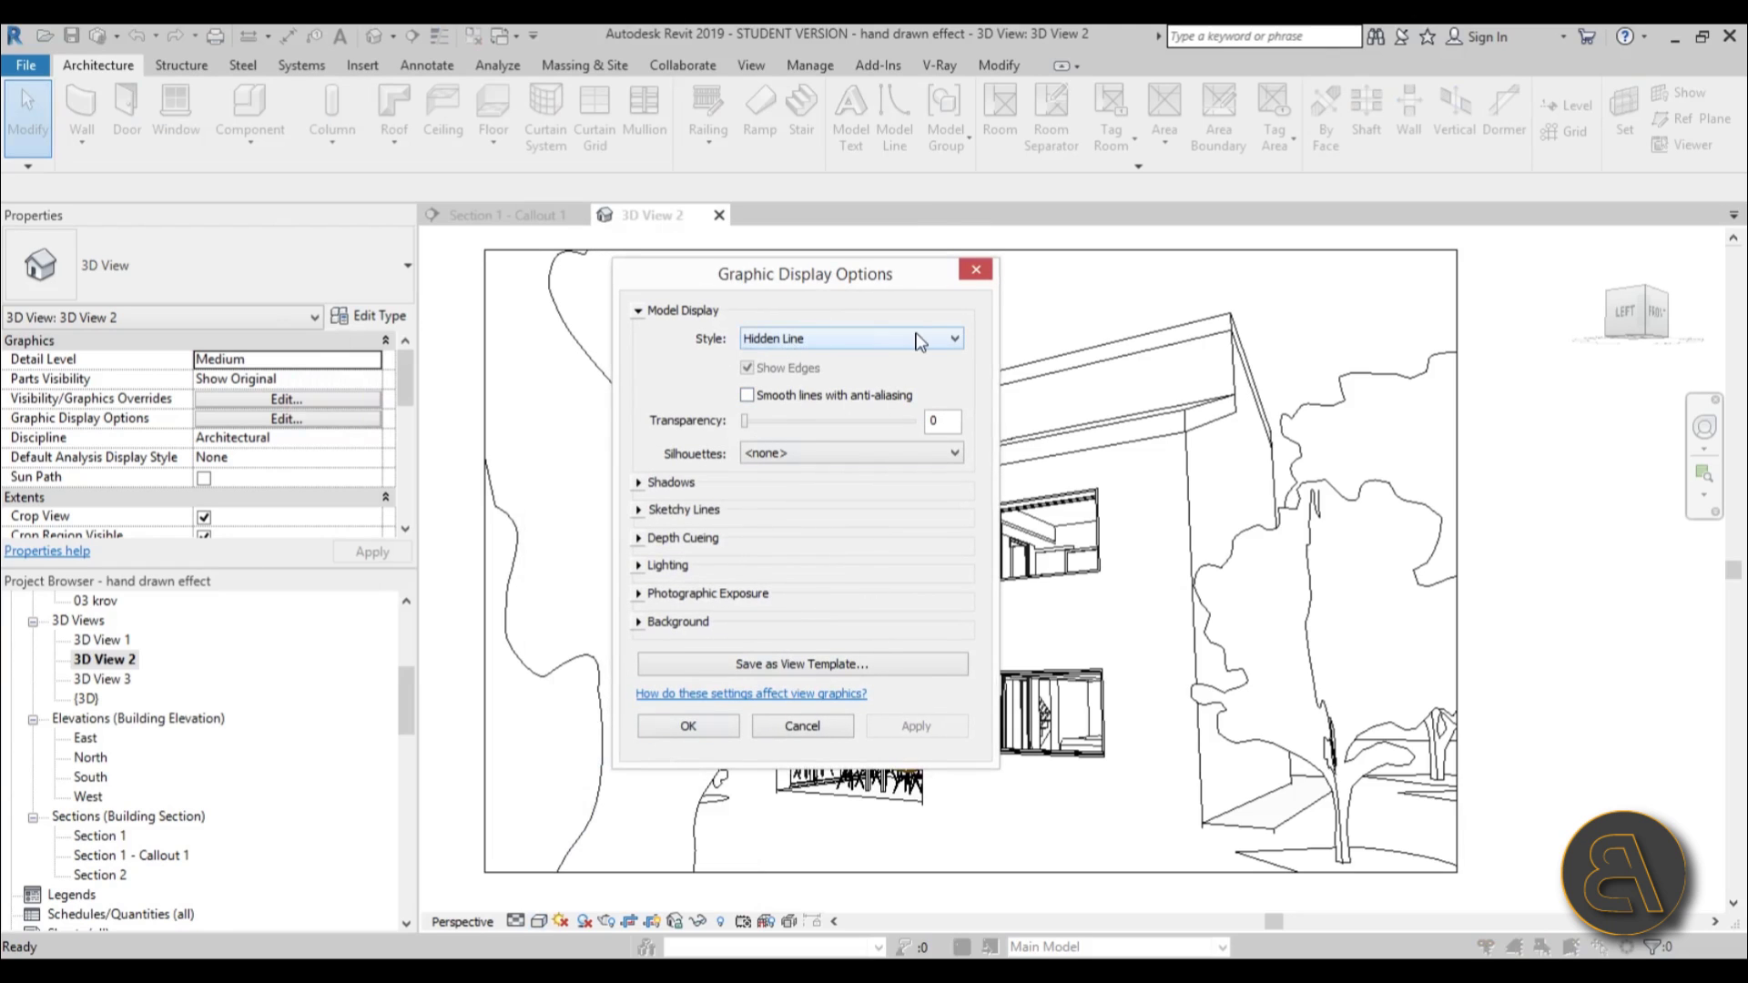
click(771, 398)
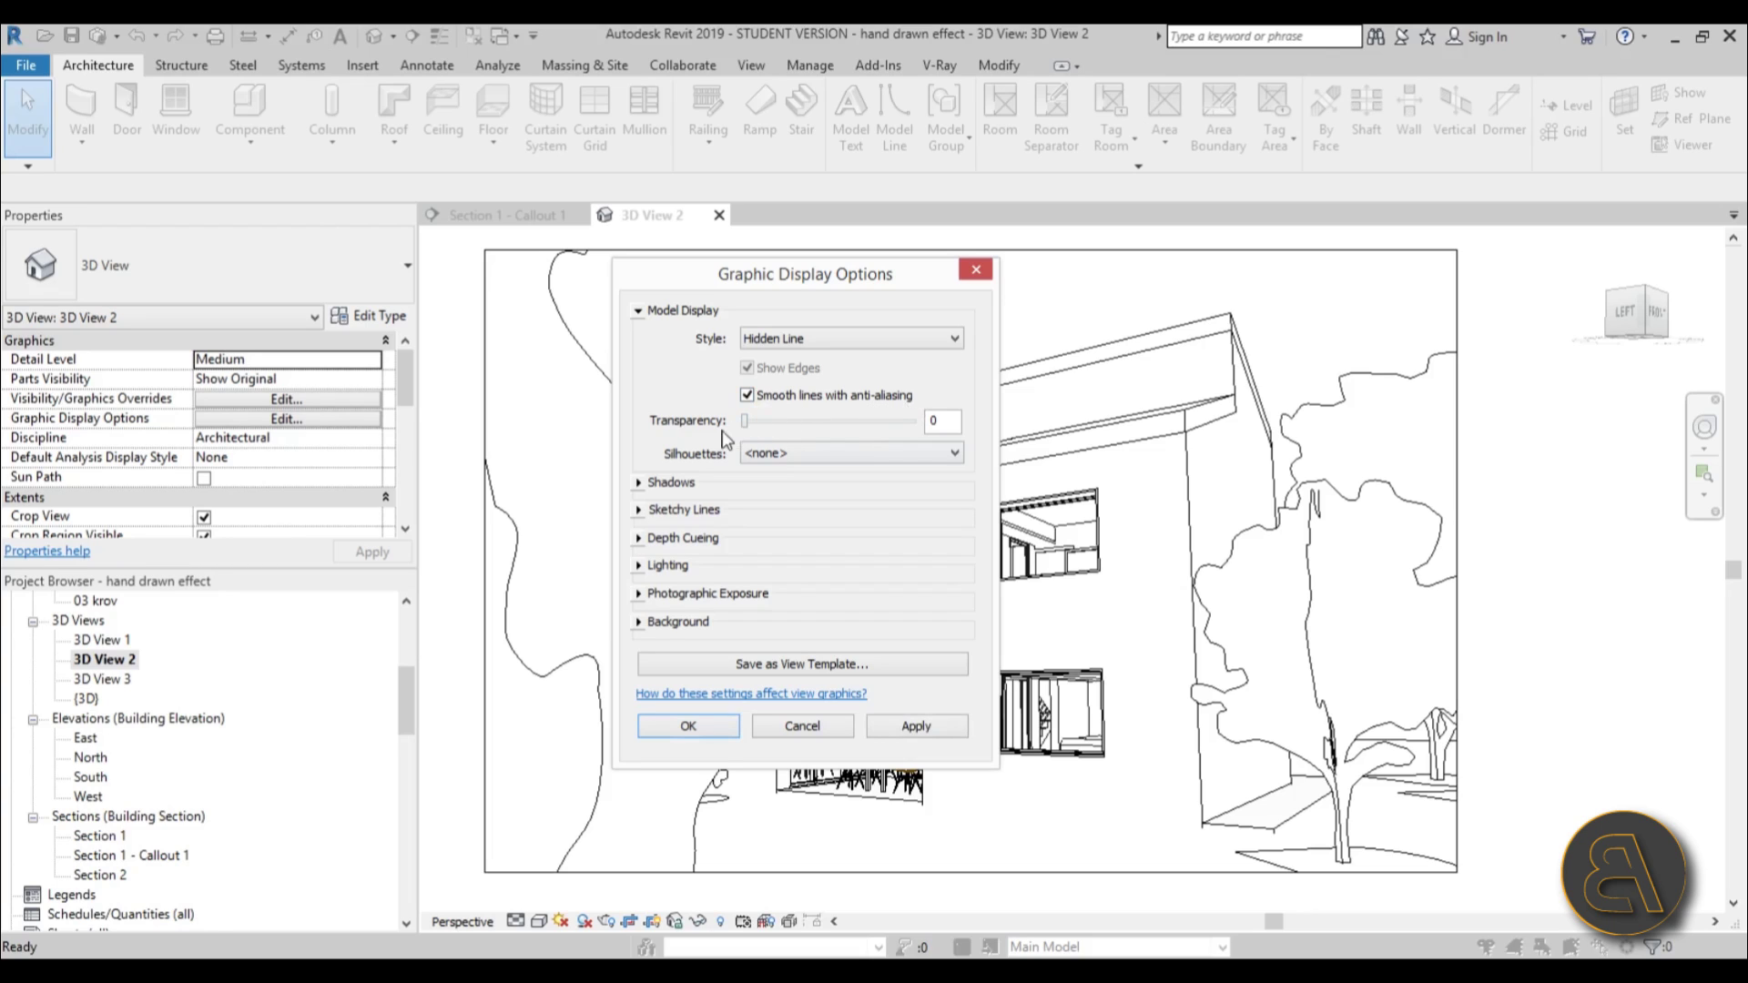
click(792, 456)
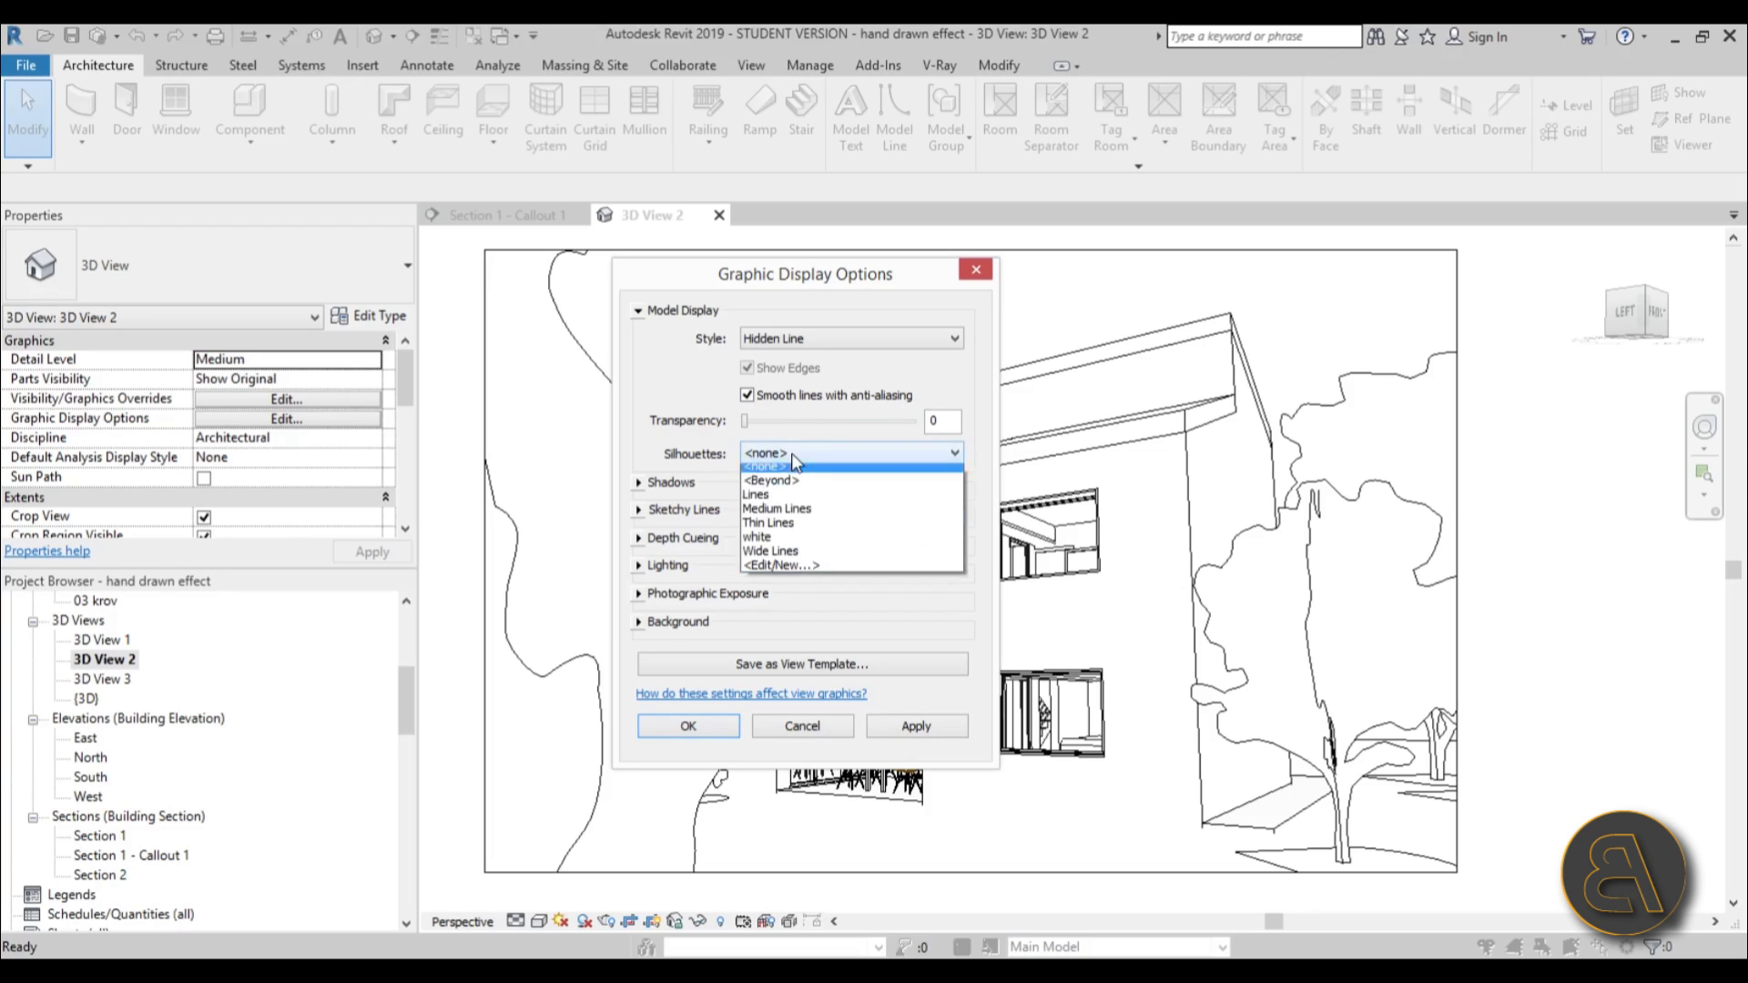
click(800, 516)
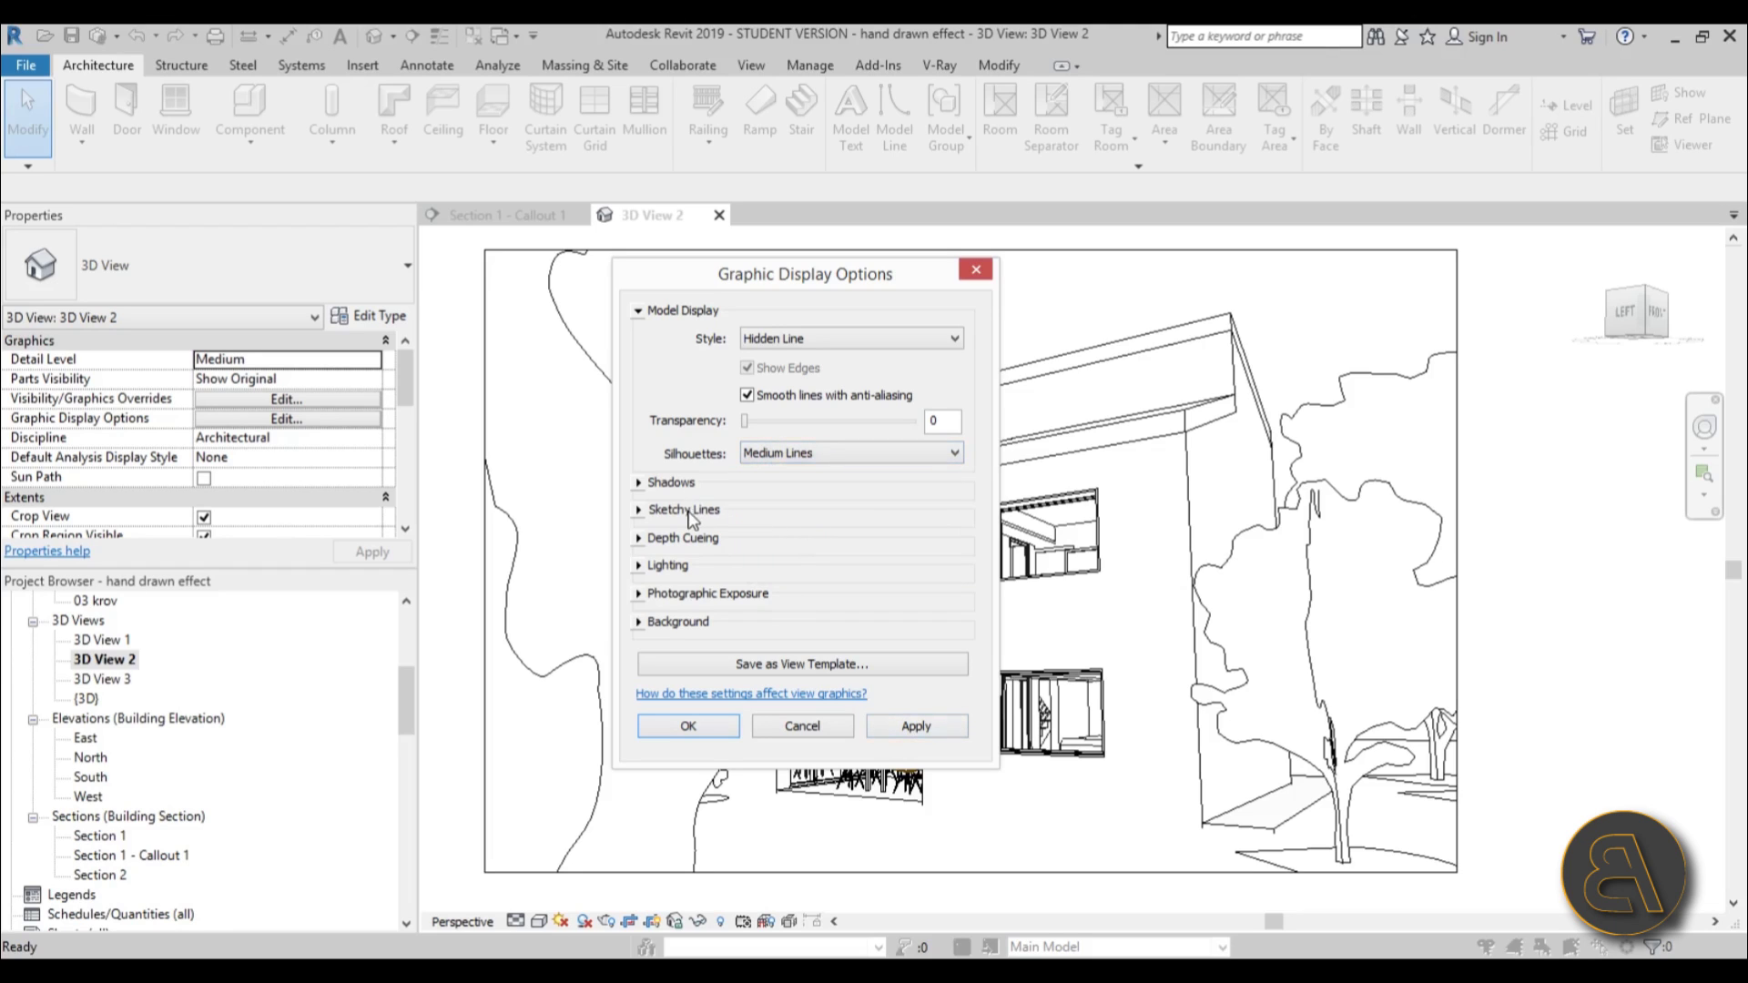
Step: Enable sketchy lines with jitter 5 and extension 5, and apply them to the perspective view
click(638, 511)
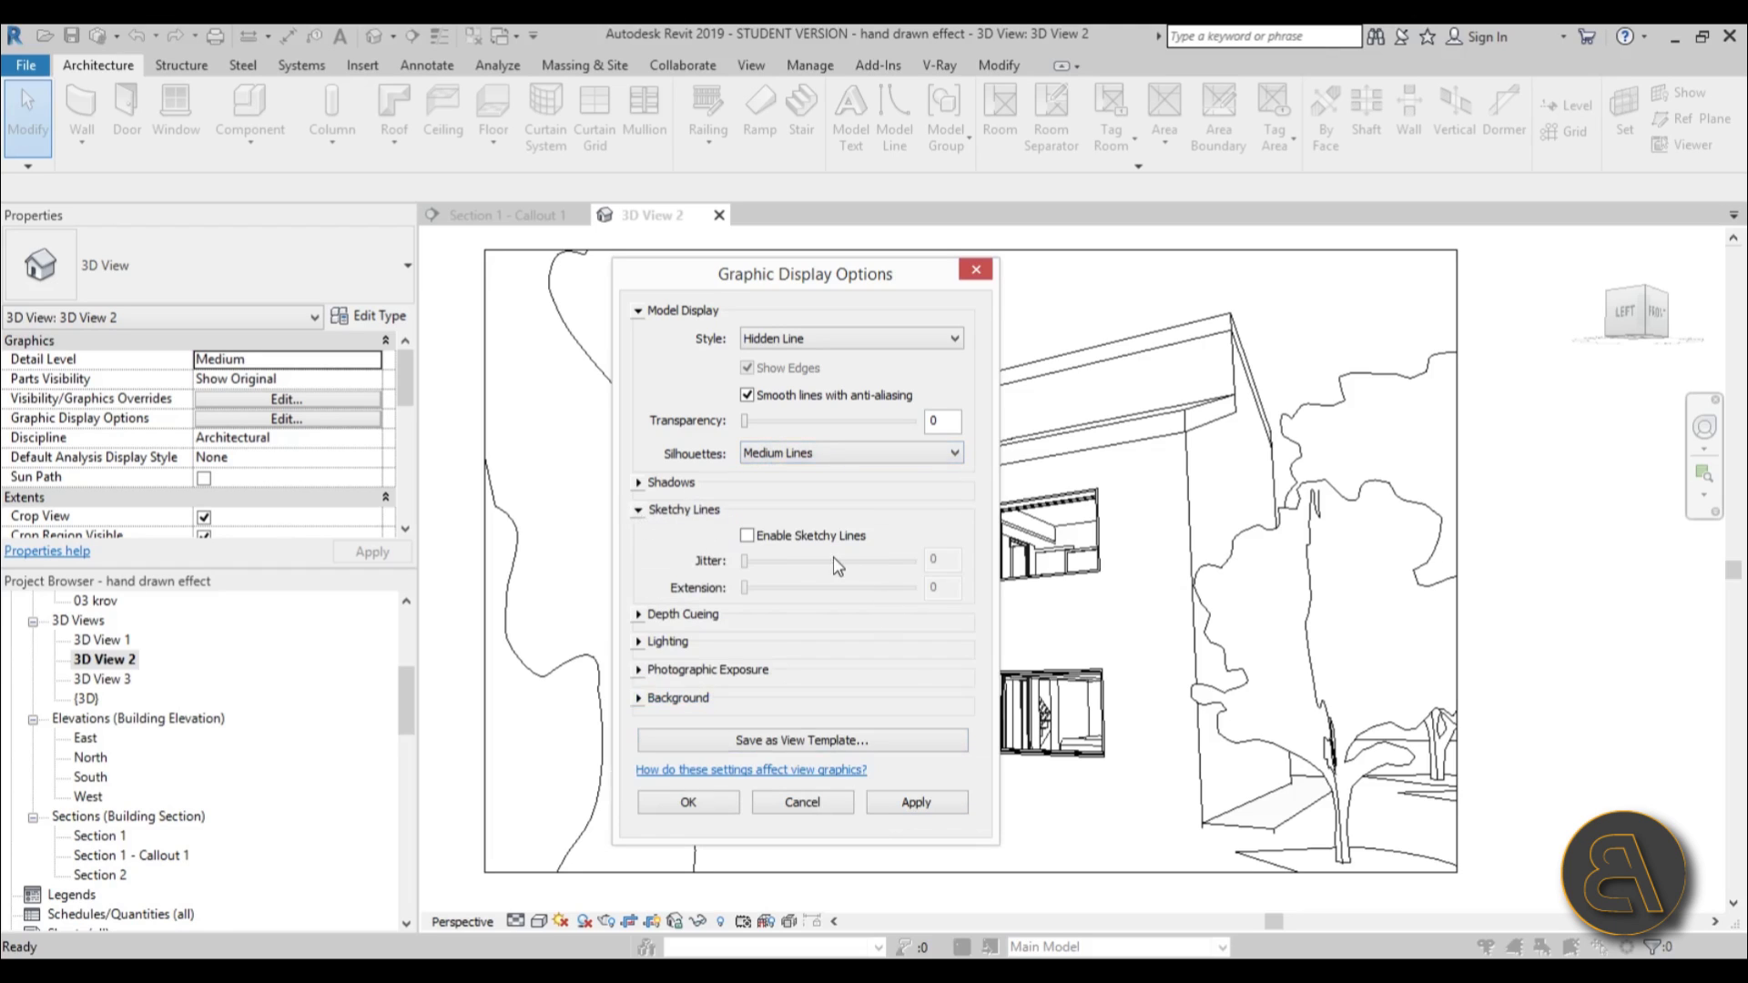
click(747, 535)
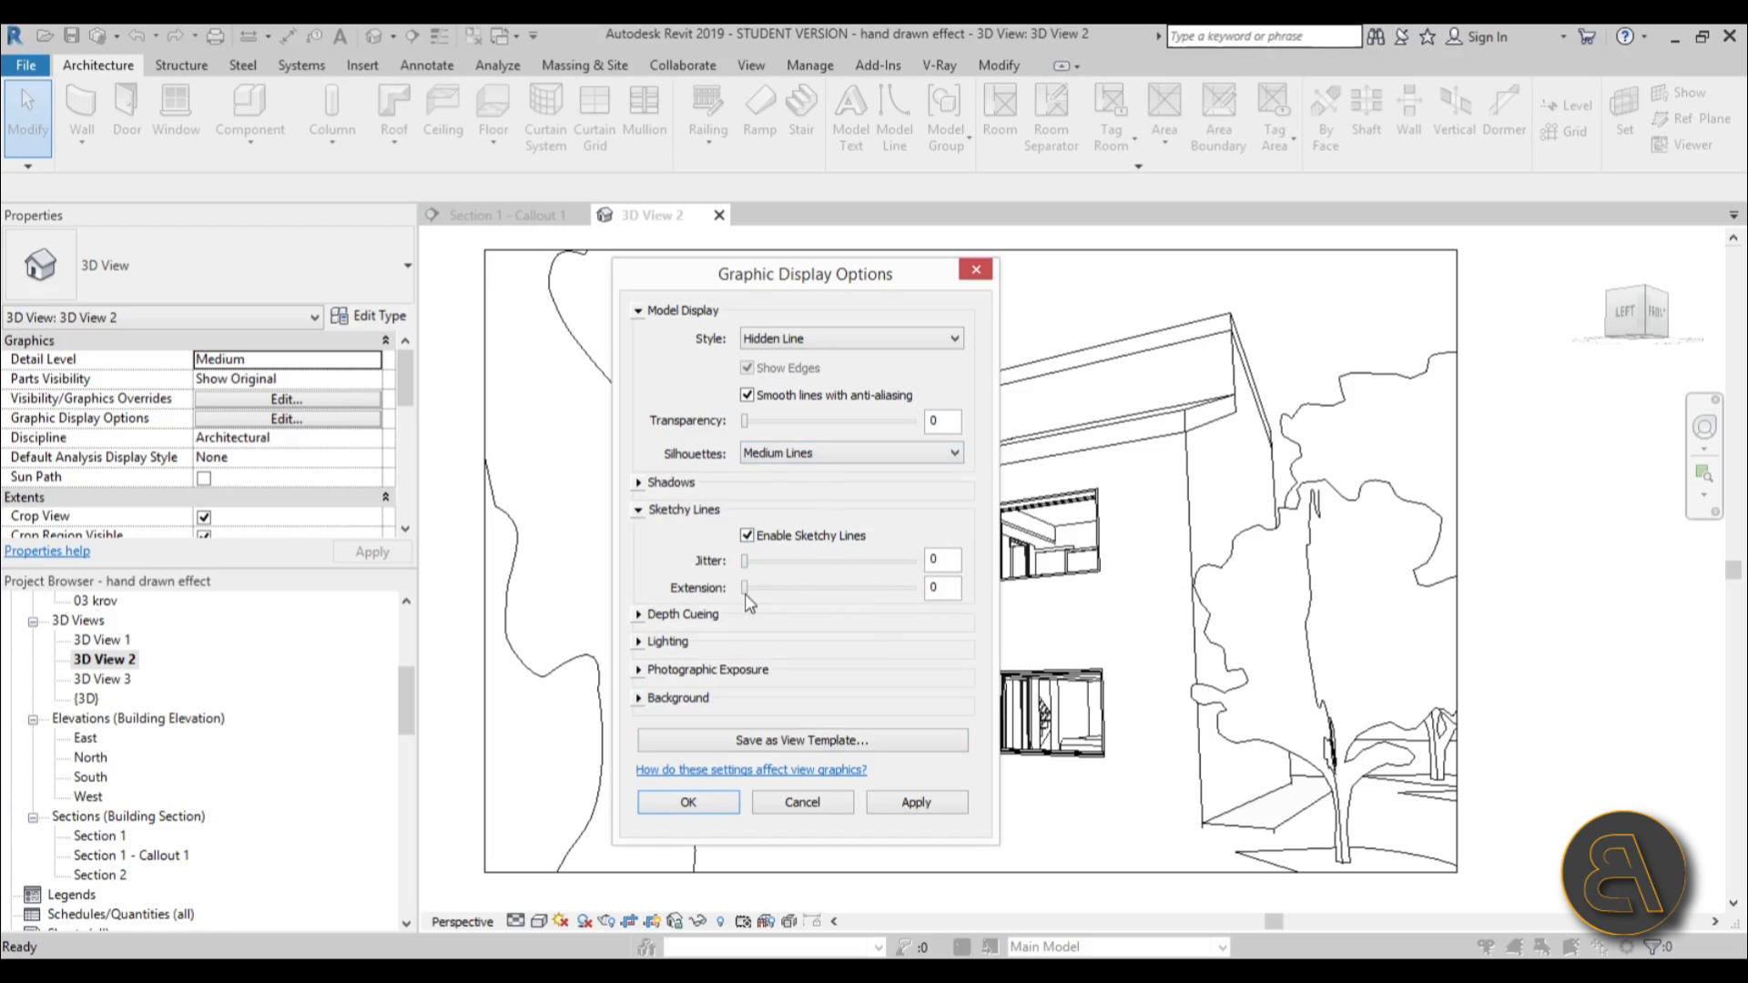
drag(744, 562, 839, 570)
click(905, 806)
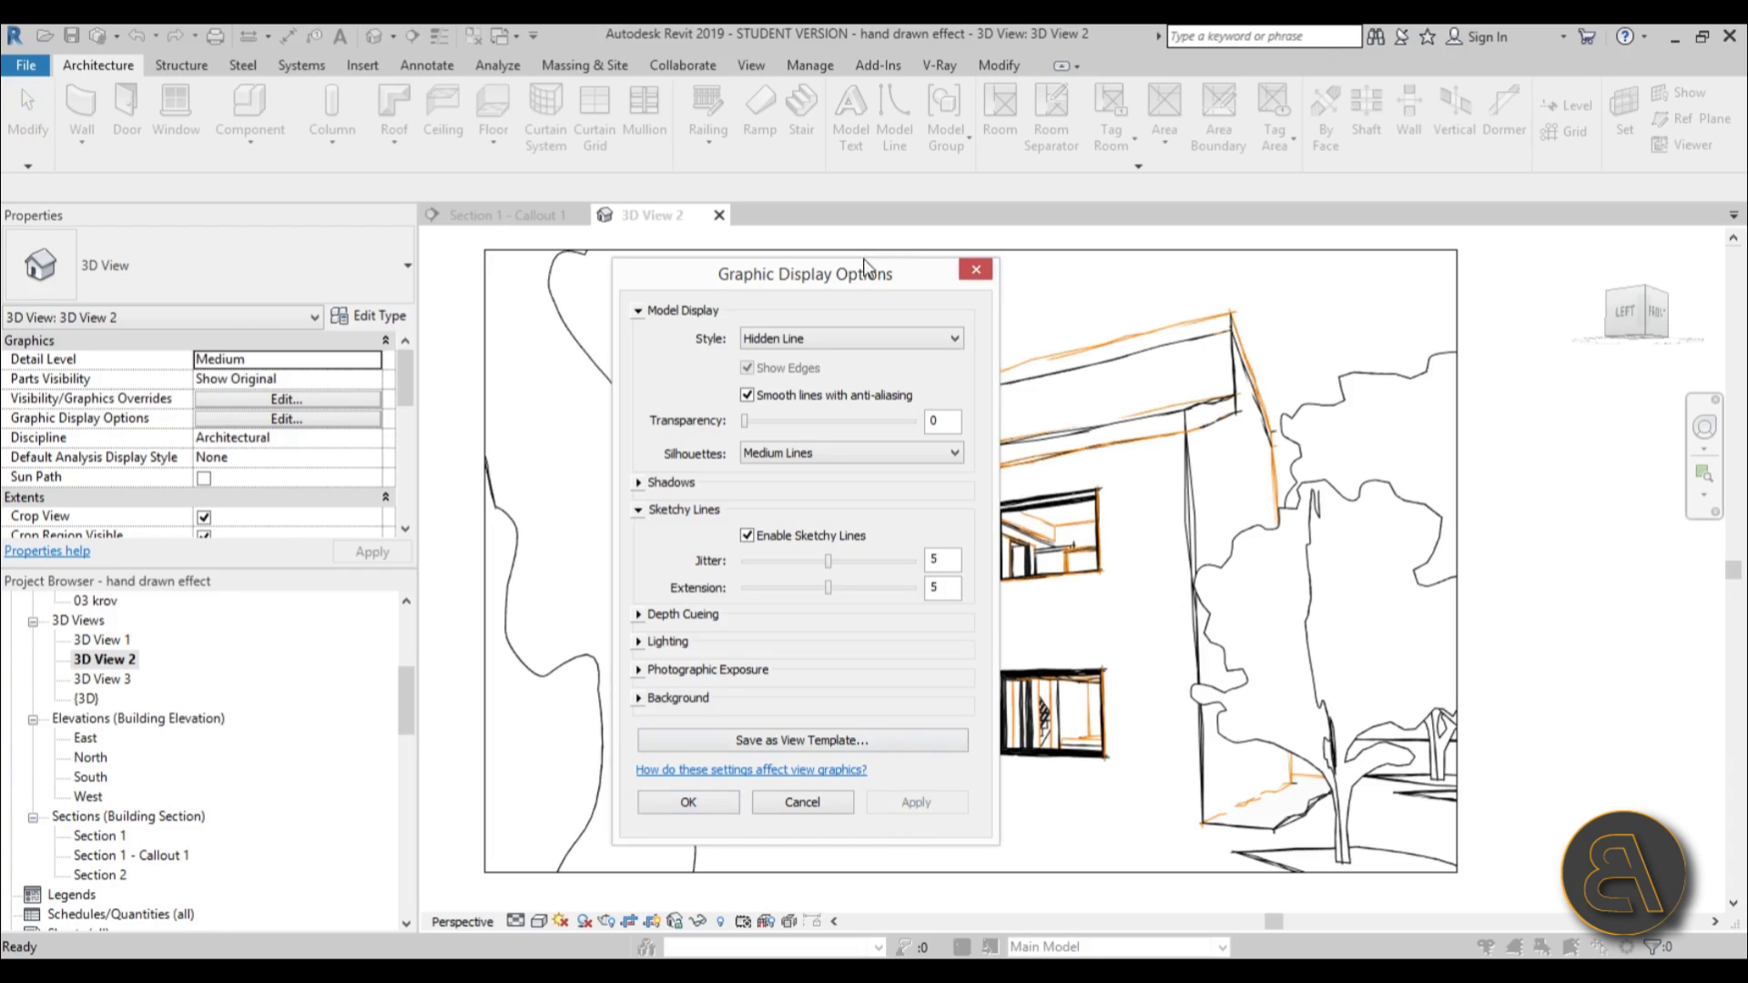
drag(868, 264, 536, 292)
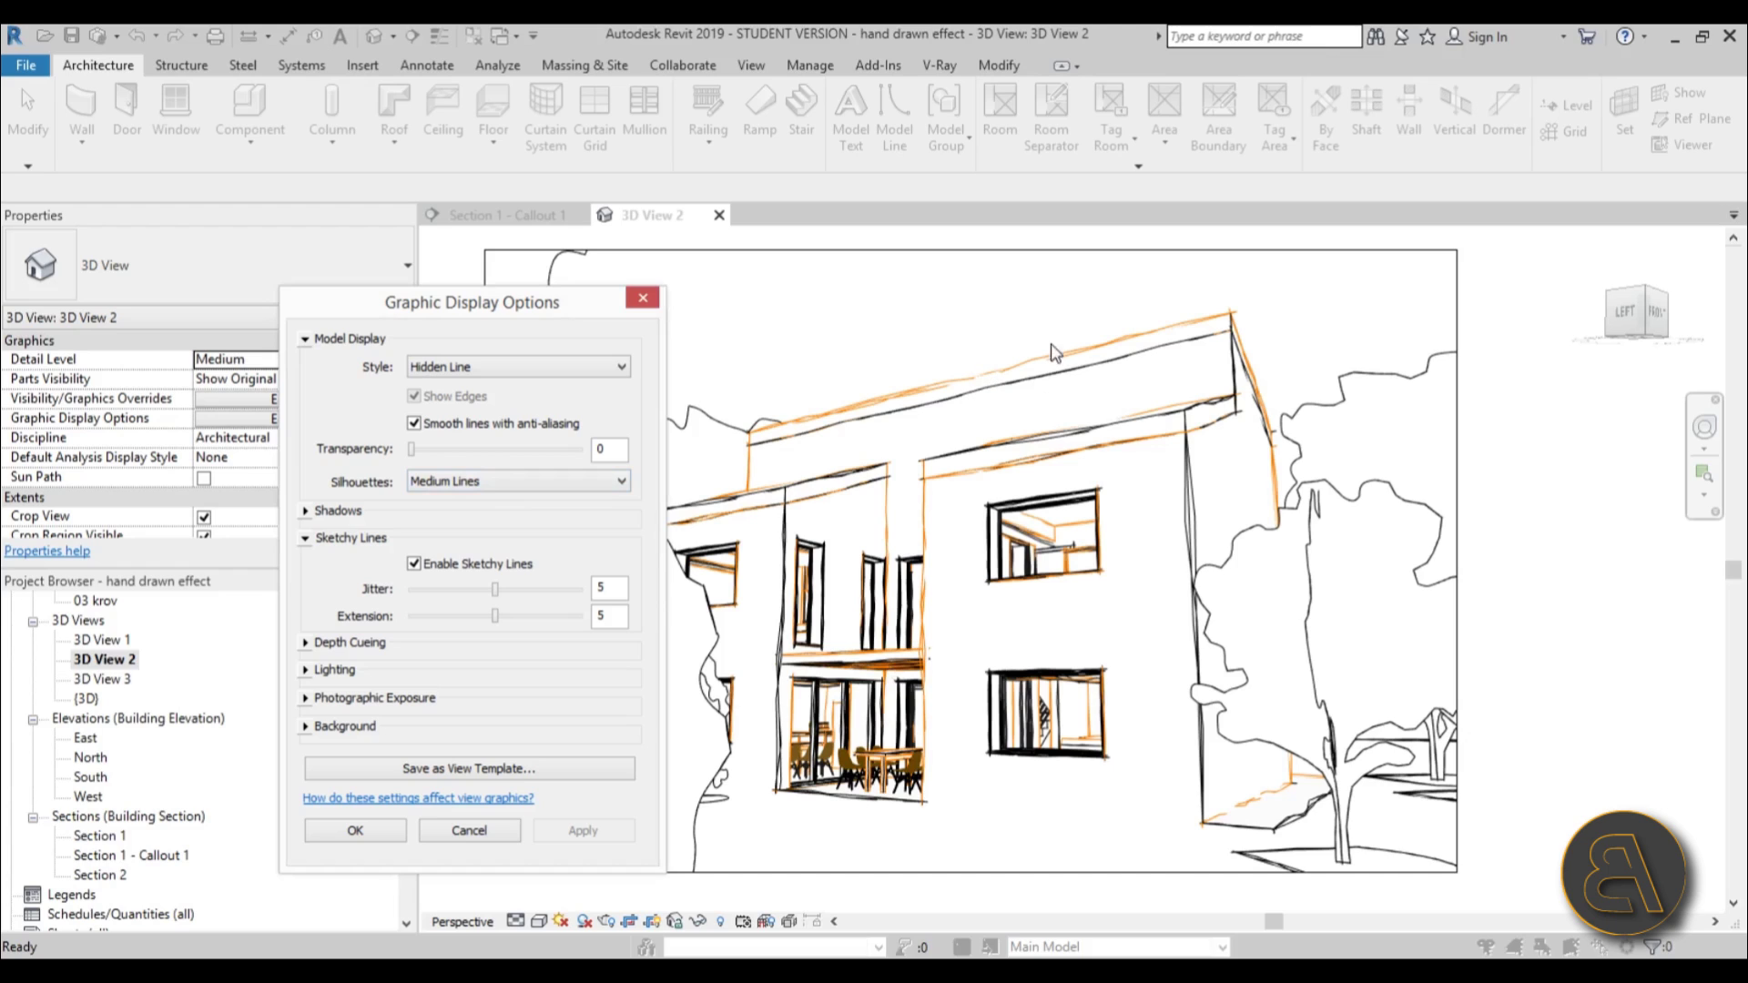
Step: Set the silhouettes to <none>, apply the change and accept the graphic display options
click(533, 480)
click(482, 502)
click(582, 831)
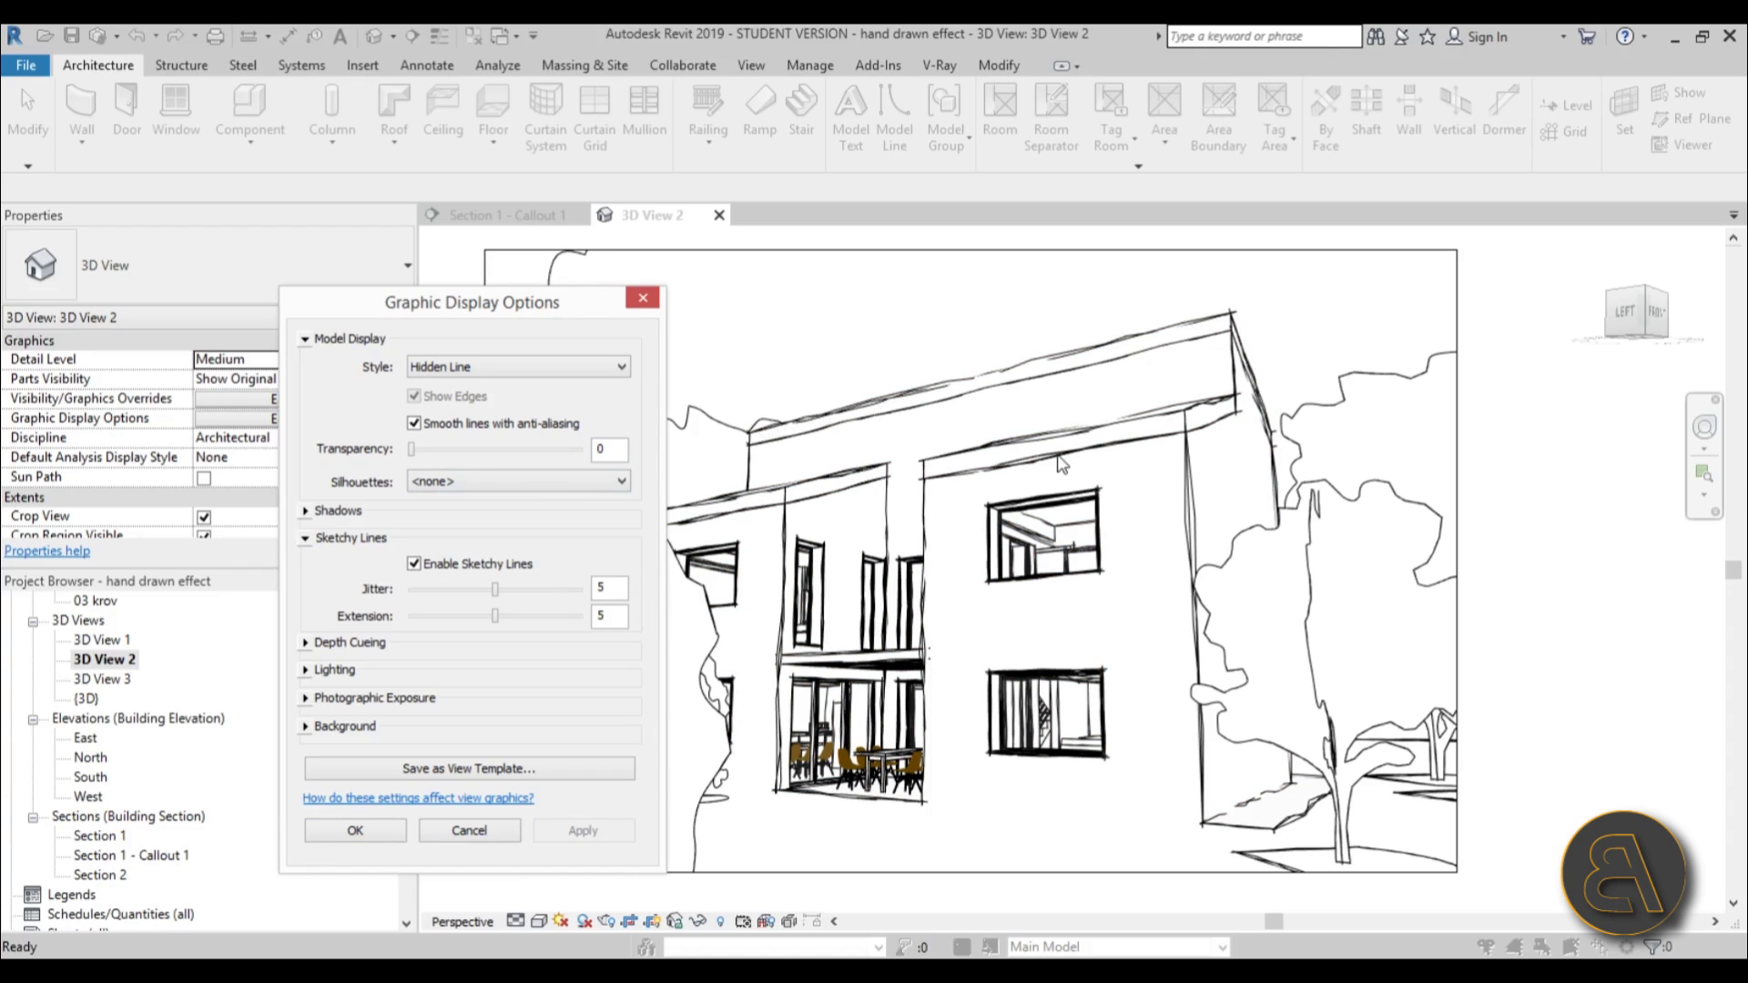
click(353, 830)
Step: Examine the sketchy line effect on the building's windows, doors and dining area, up close and as a whole
scroll(991, 487, up, 5)
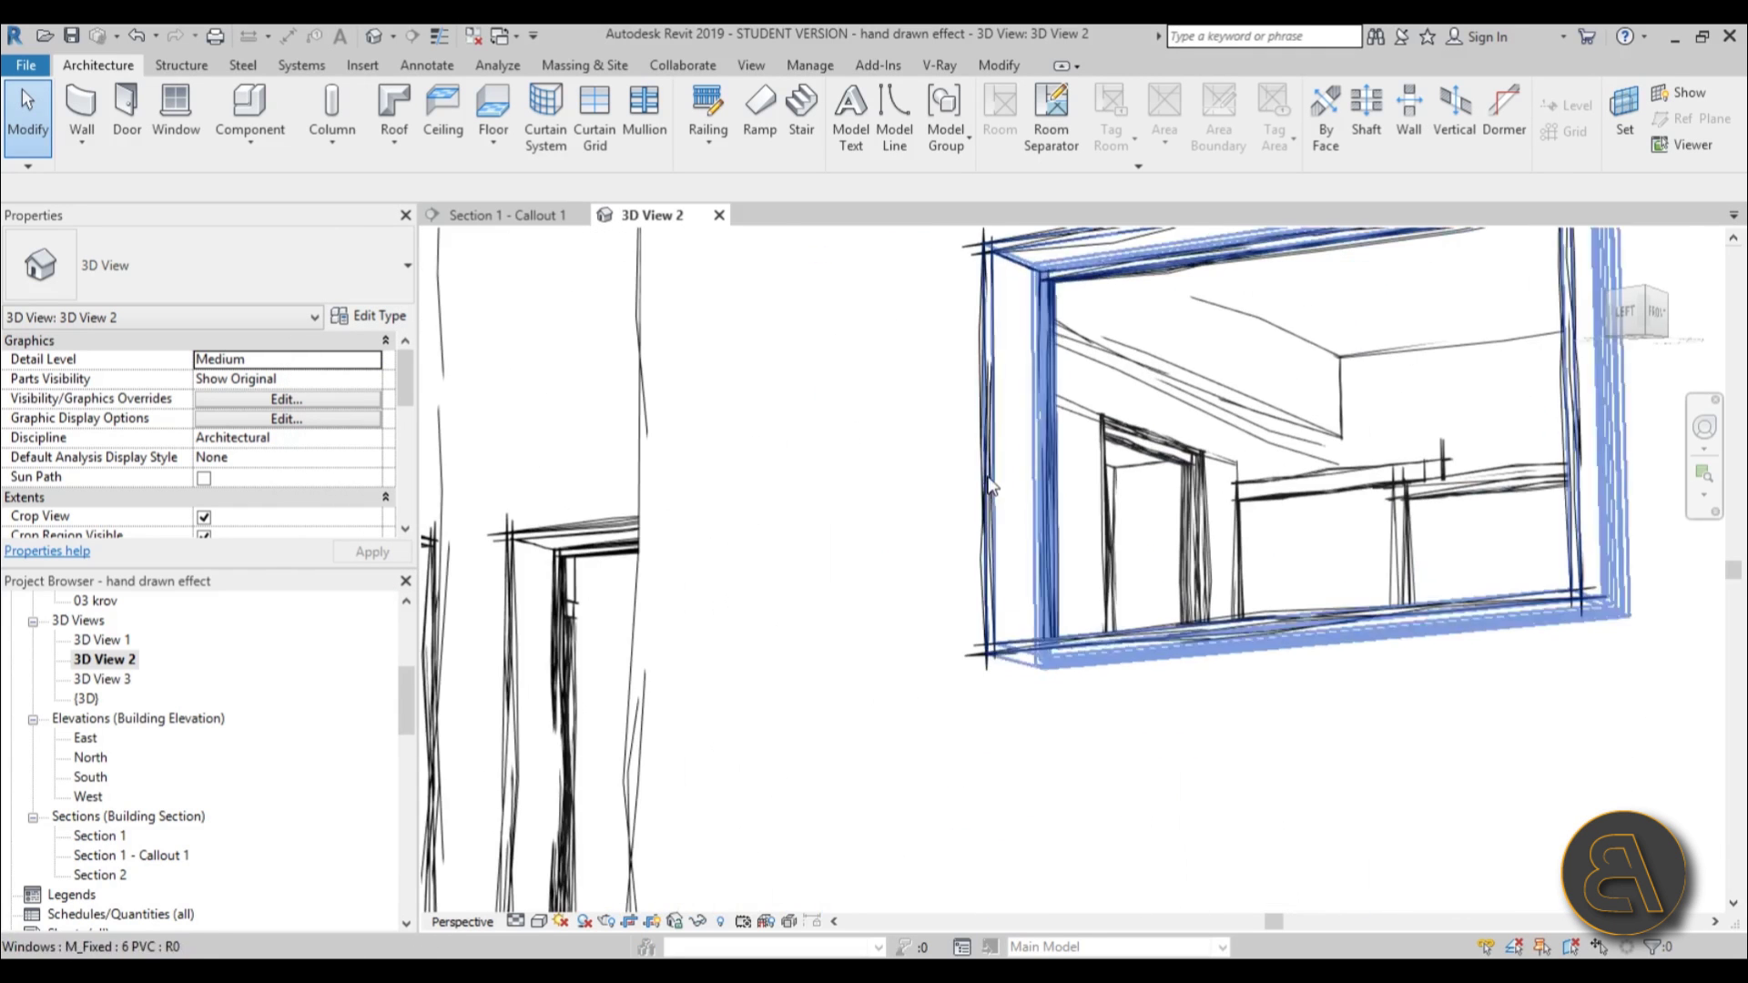
drag(838, 613, 1023, 557)
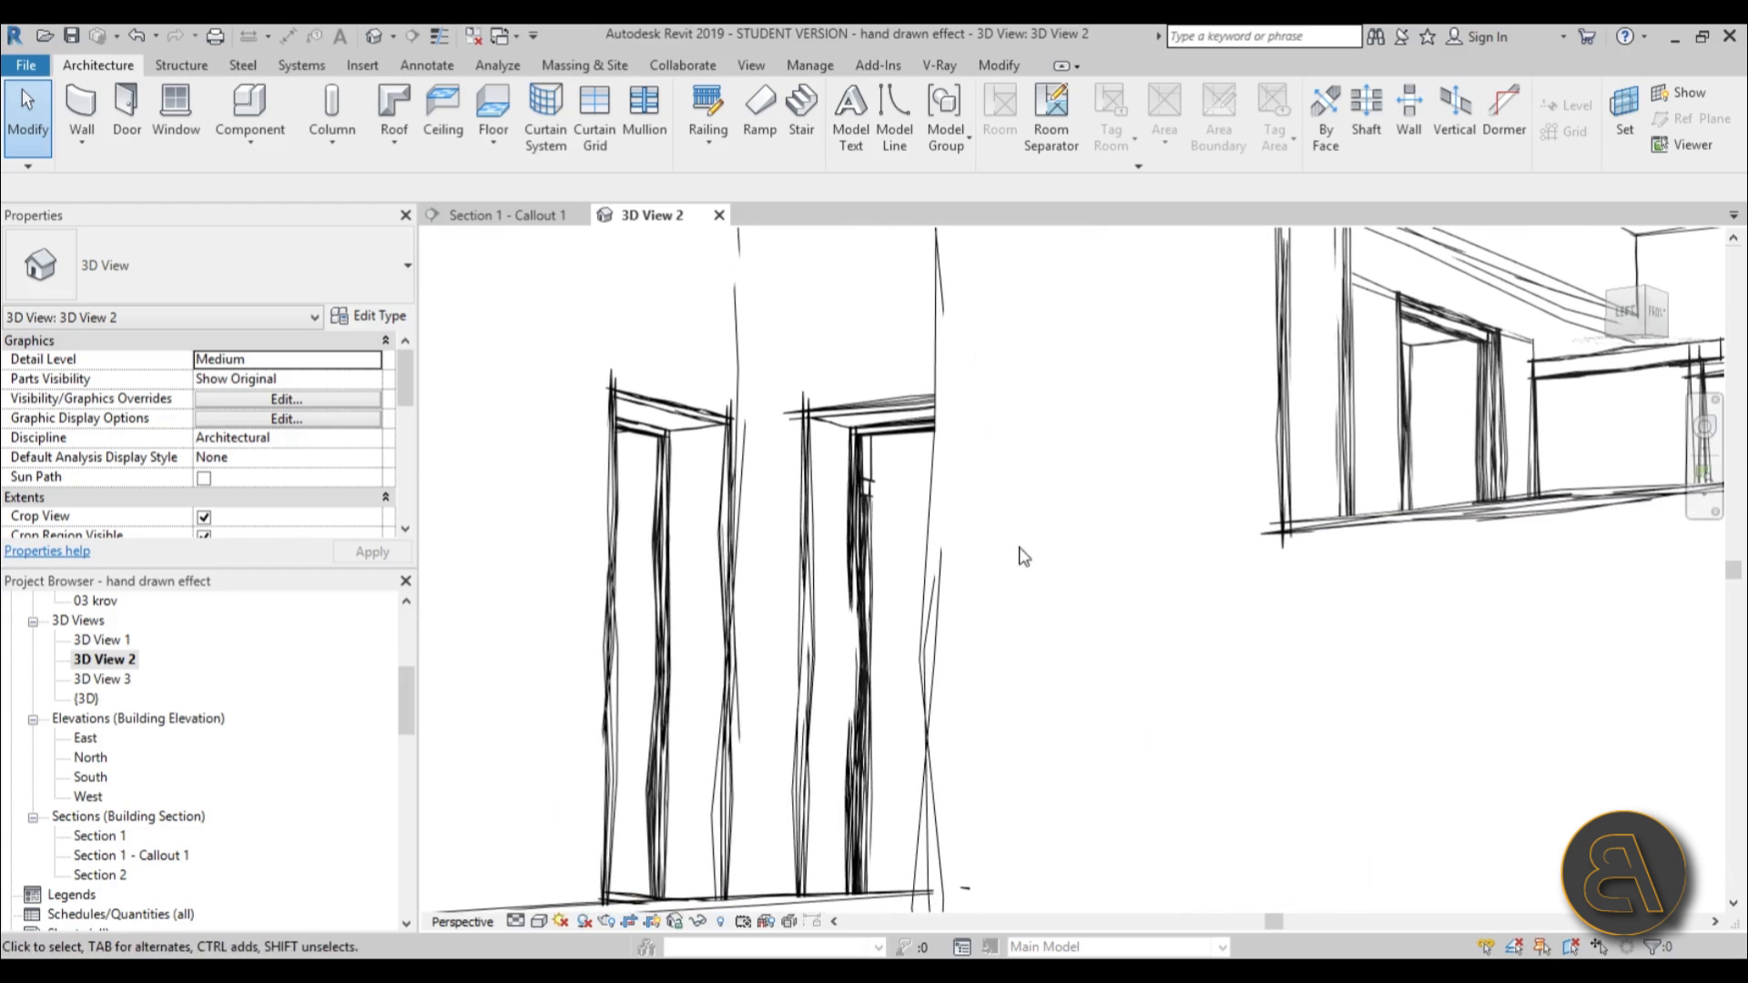
scroll(1037, 510, down, 6)
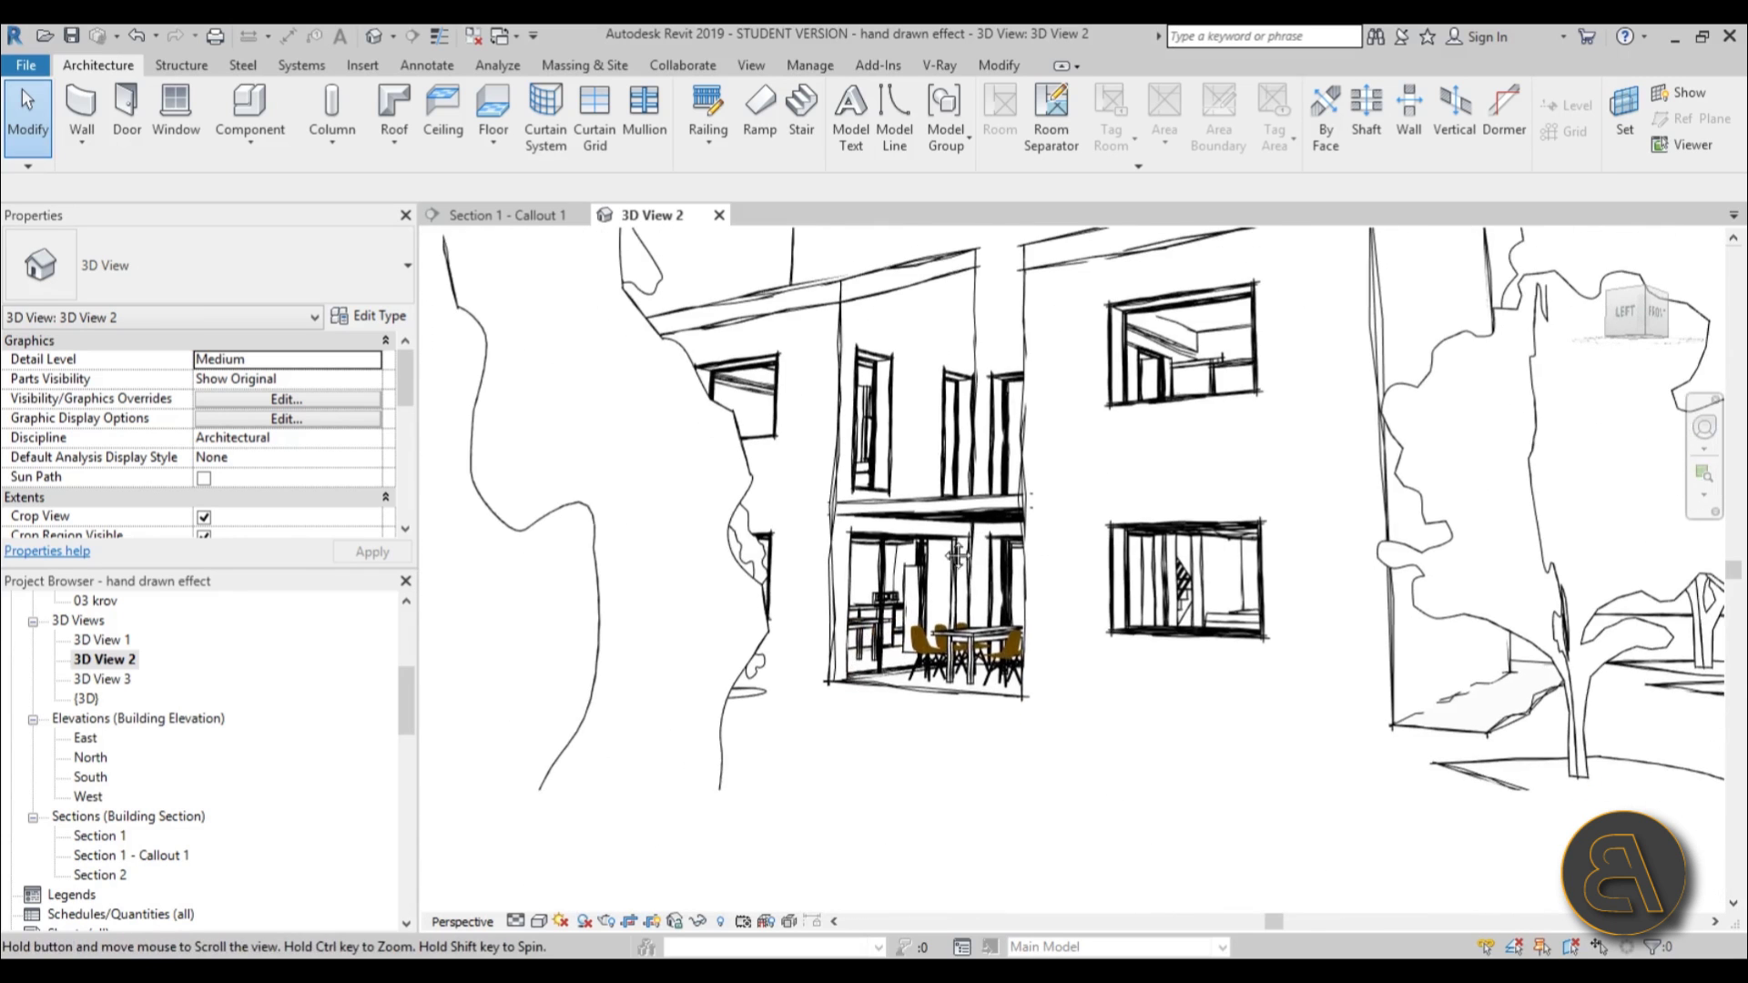
scroll(956, 555, up, 5)
scroll(754, 537, down, 3)
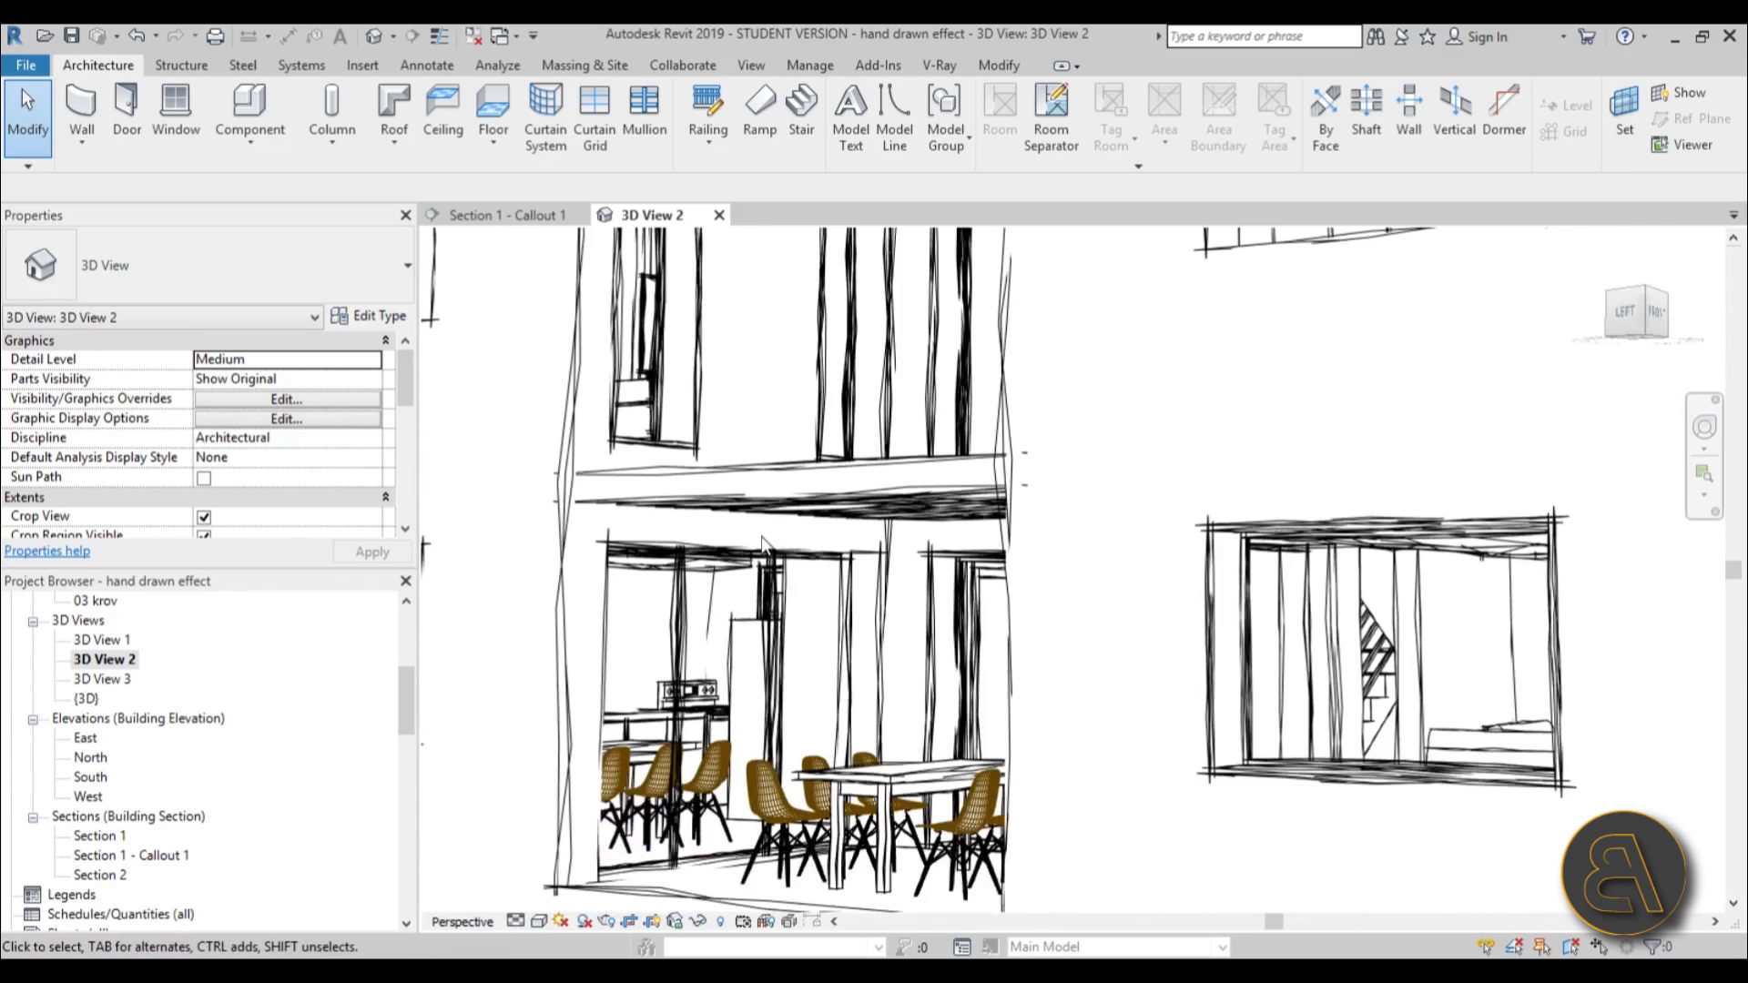
scroll(763, 543, down, 5)
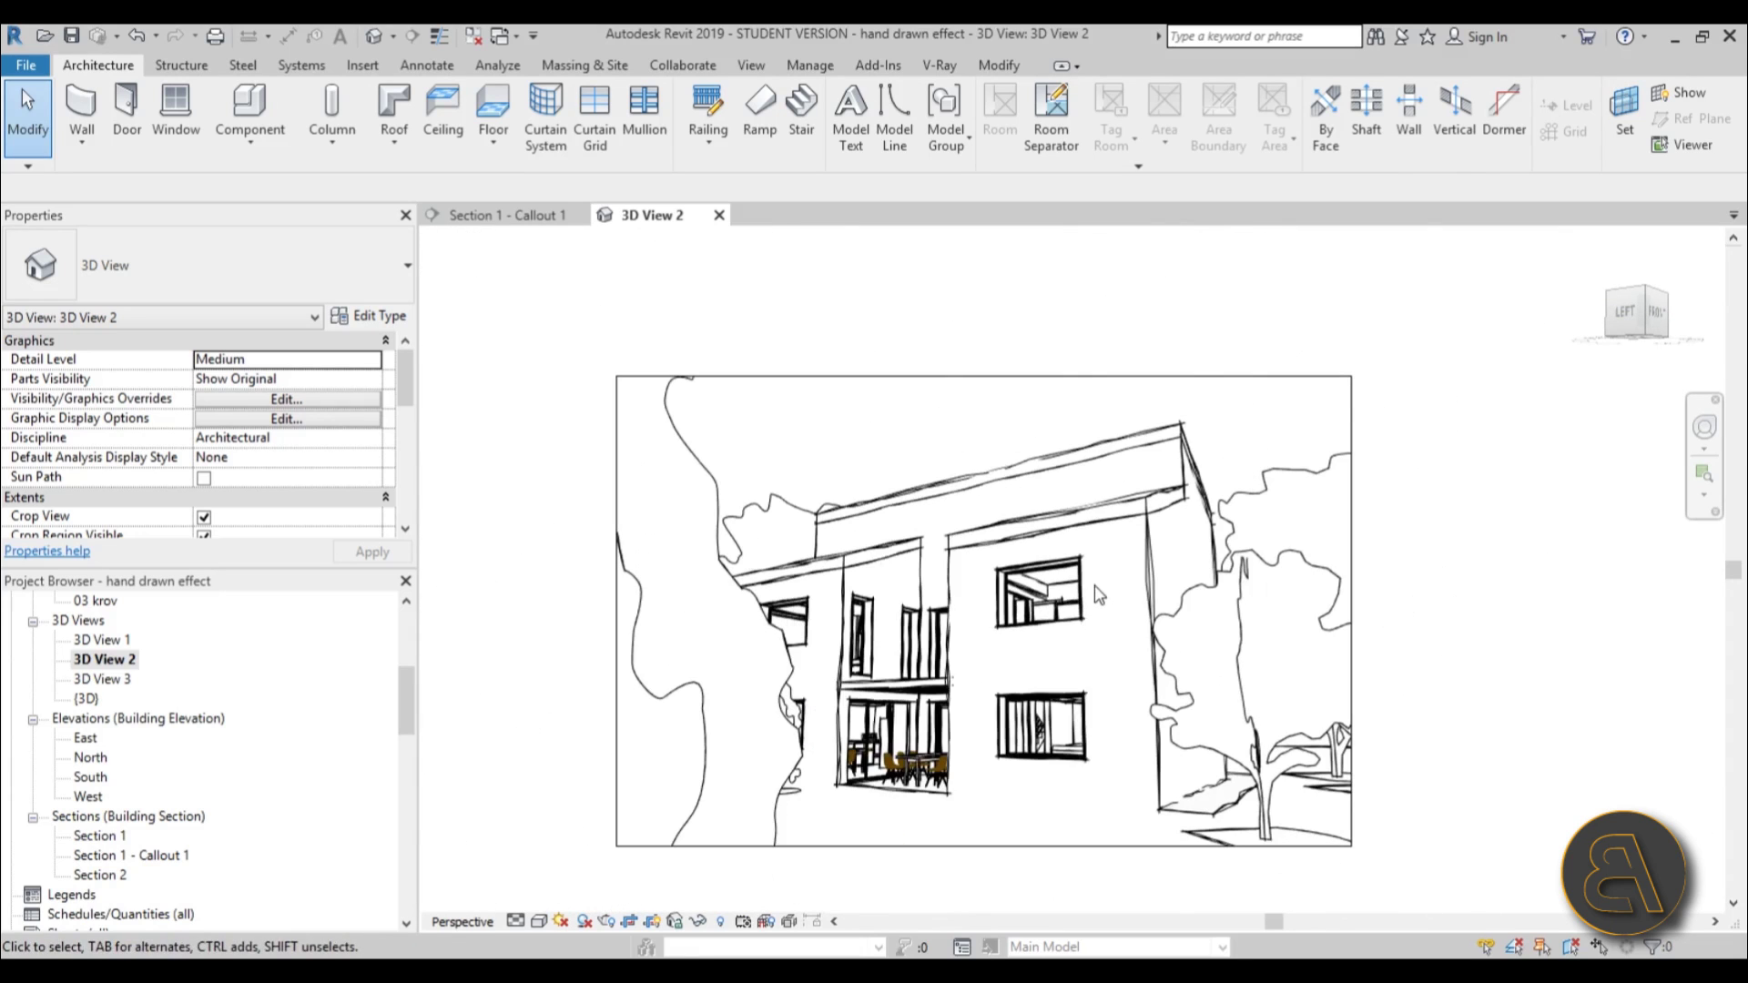
scroll(1001, 605, down, 2)
scroll(1045, 616, up, 4)
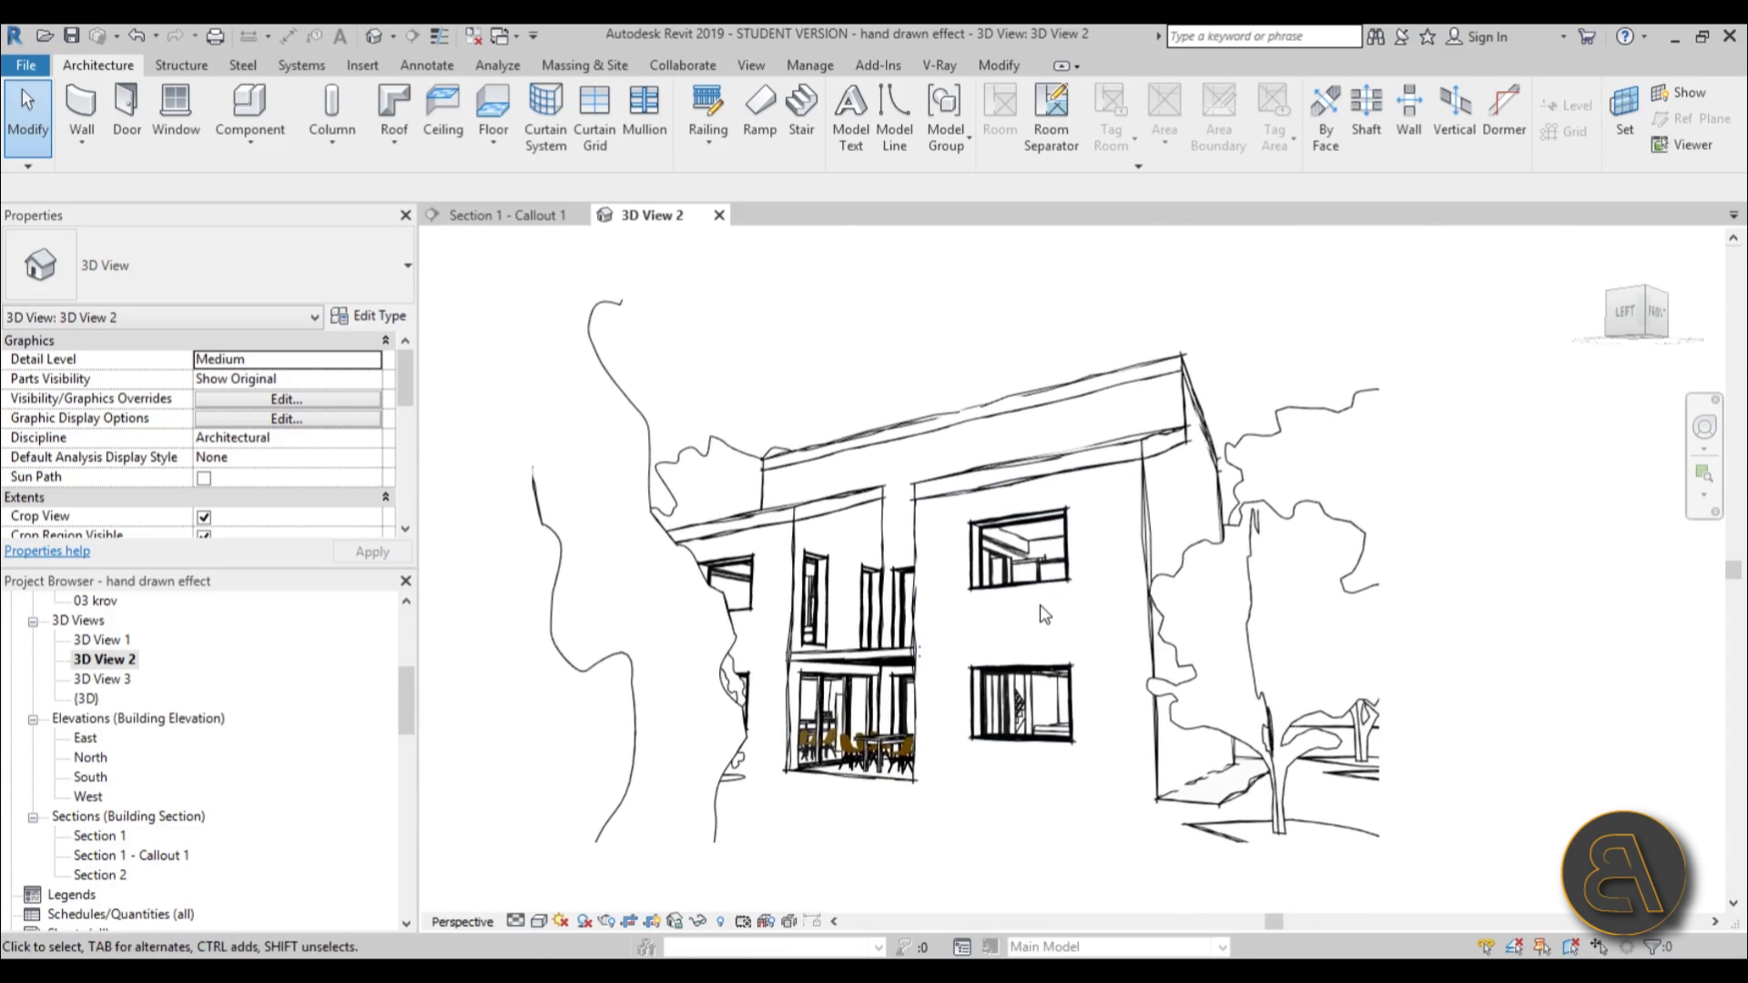
scroll(1044, 616, up, 1)
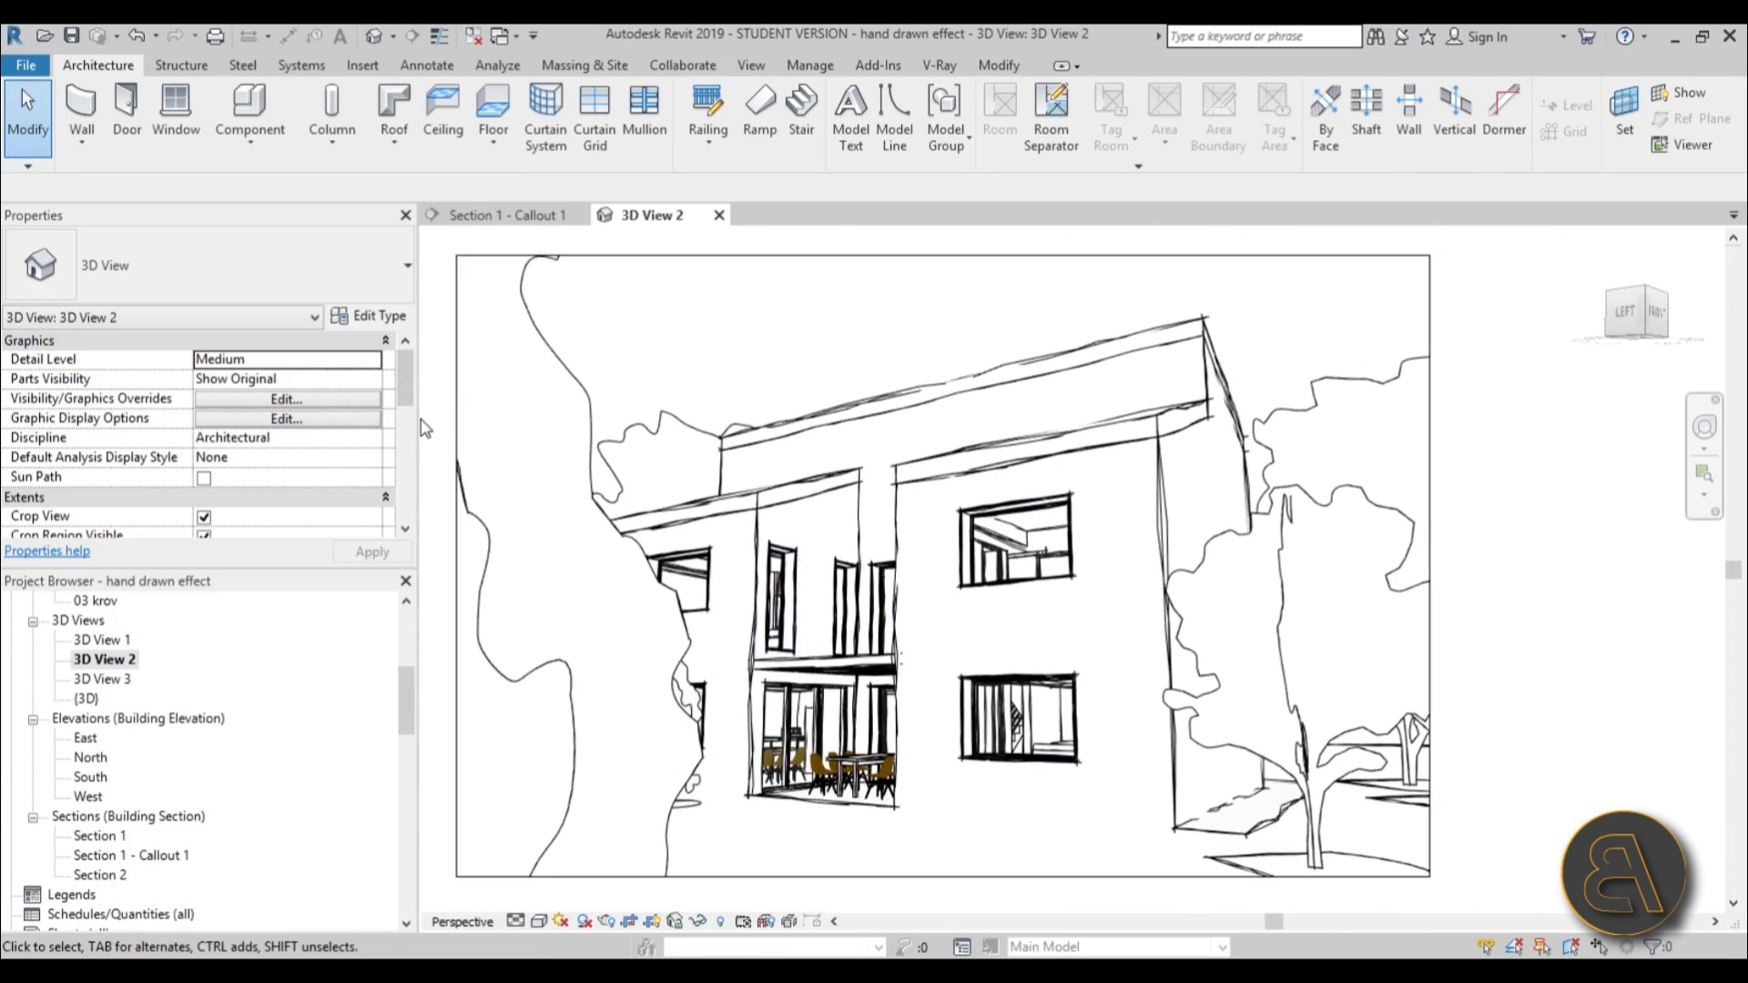
Step: Narrow the Properties palette, start an image export of the current 3D view and fit the image to 3000 pixels horizontally
drag(418, 426, 354, 426)
click(20, 71)
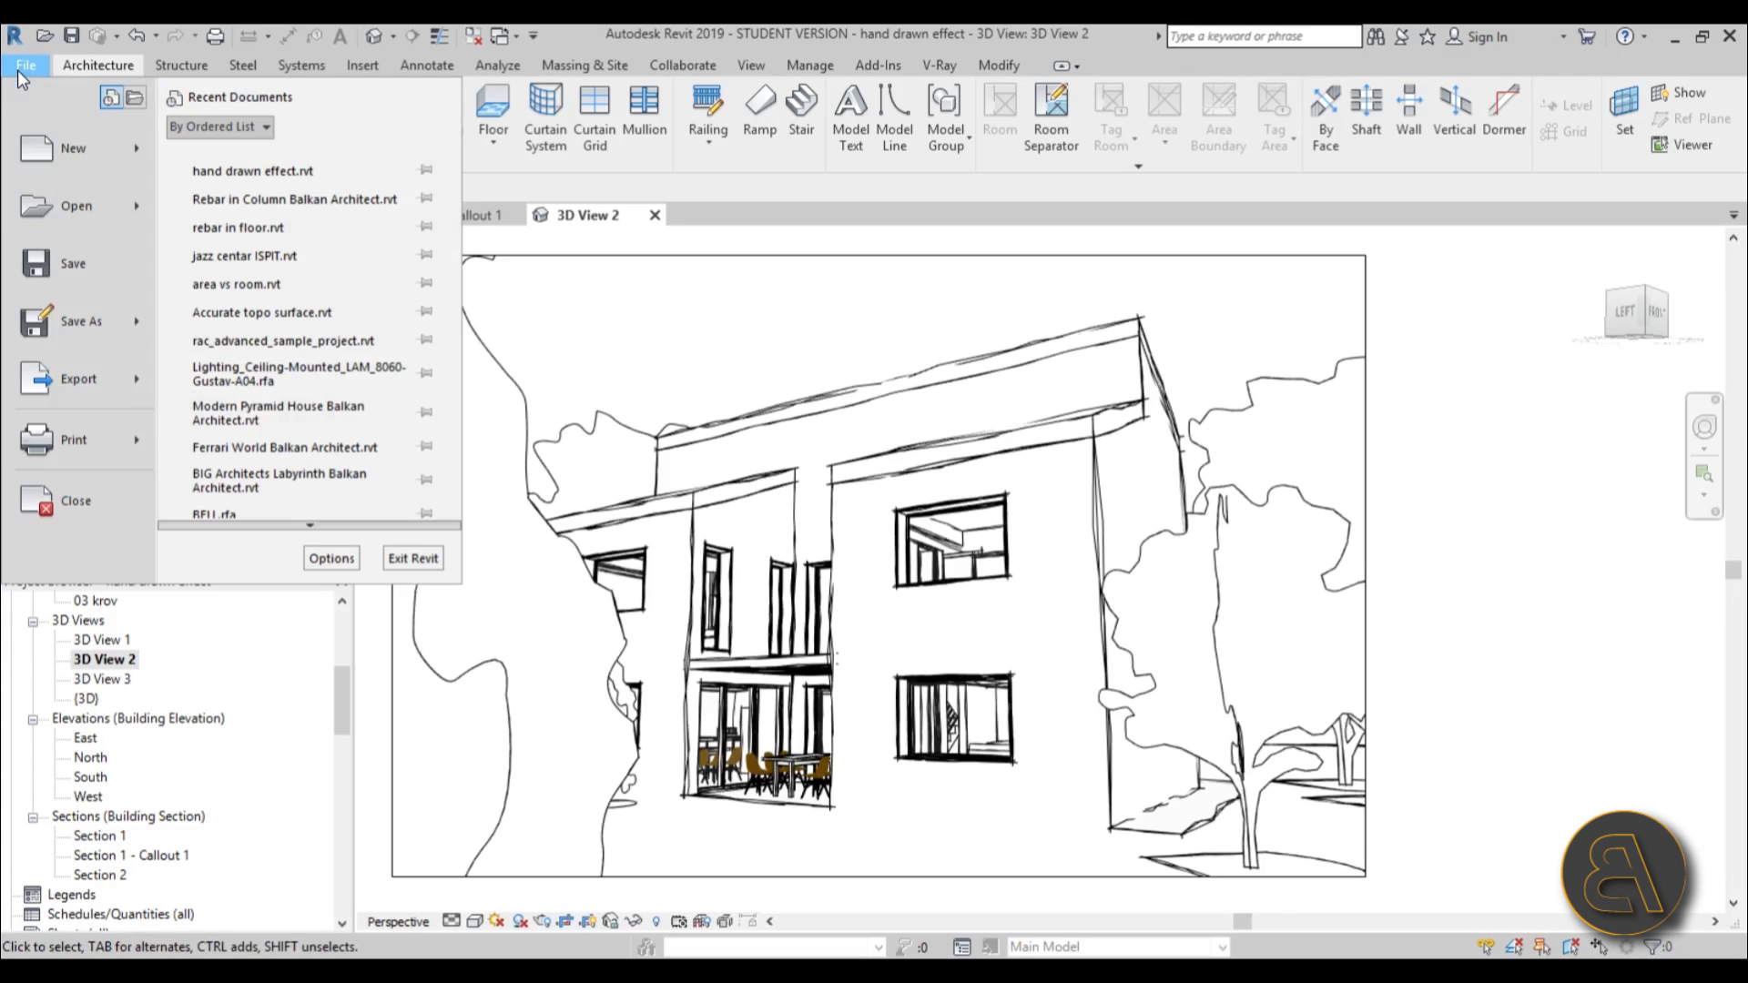
click(82, 379)
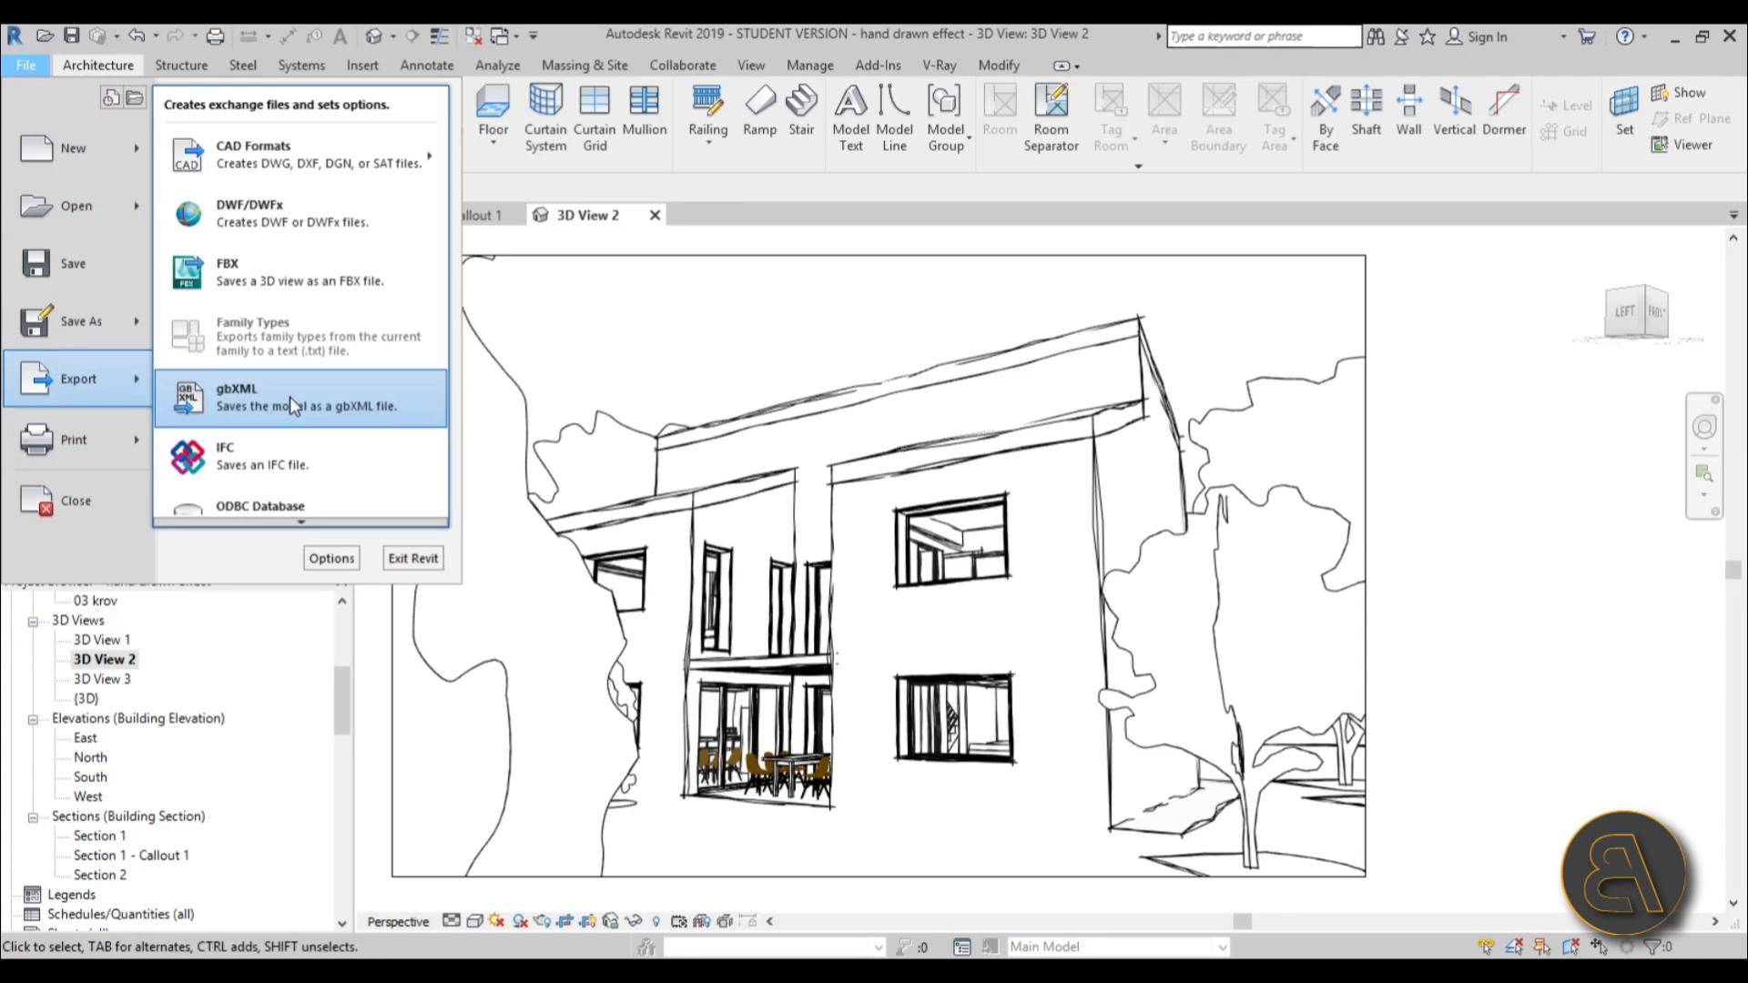
scroll(262, 524, down, 3)
mouse_move(260, 384)
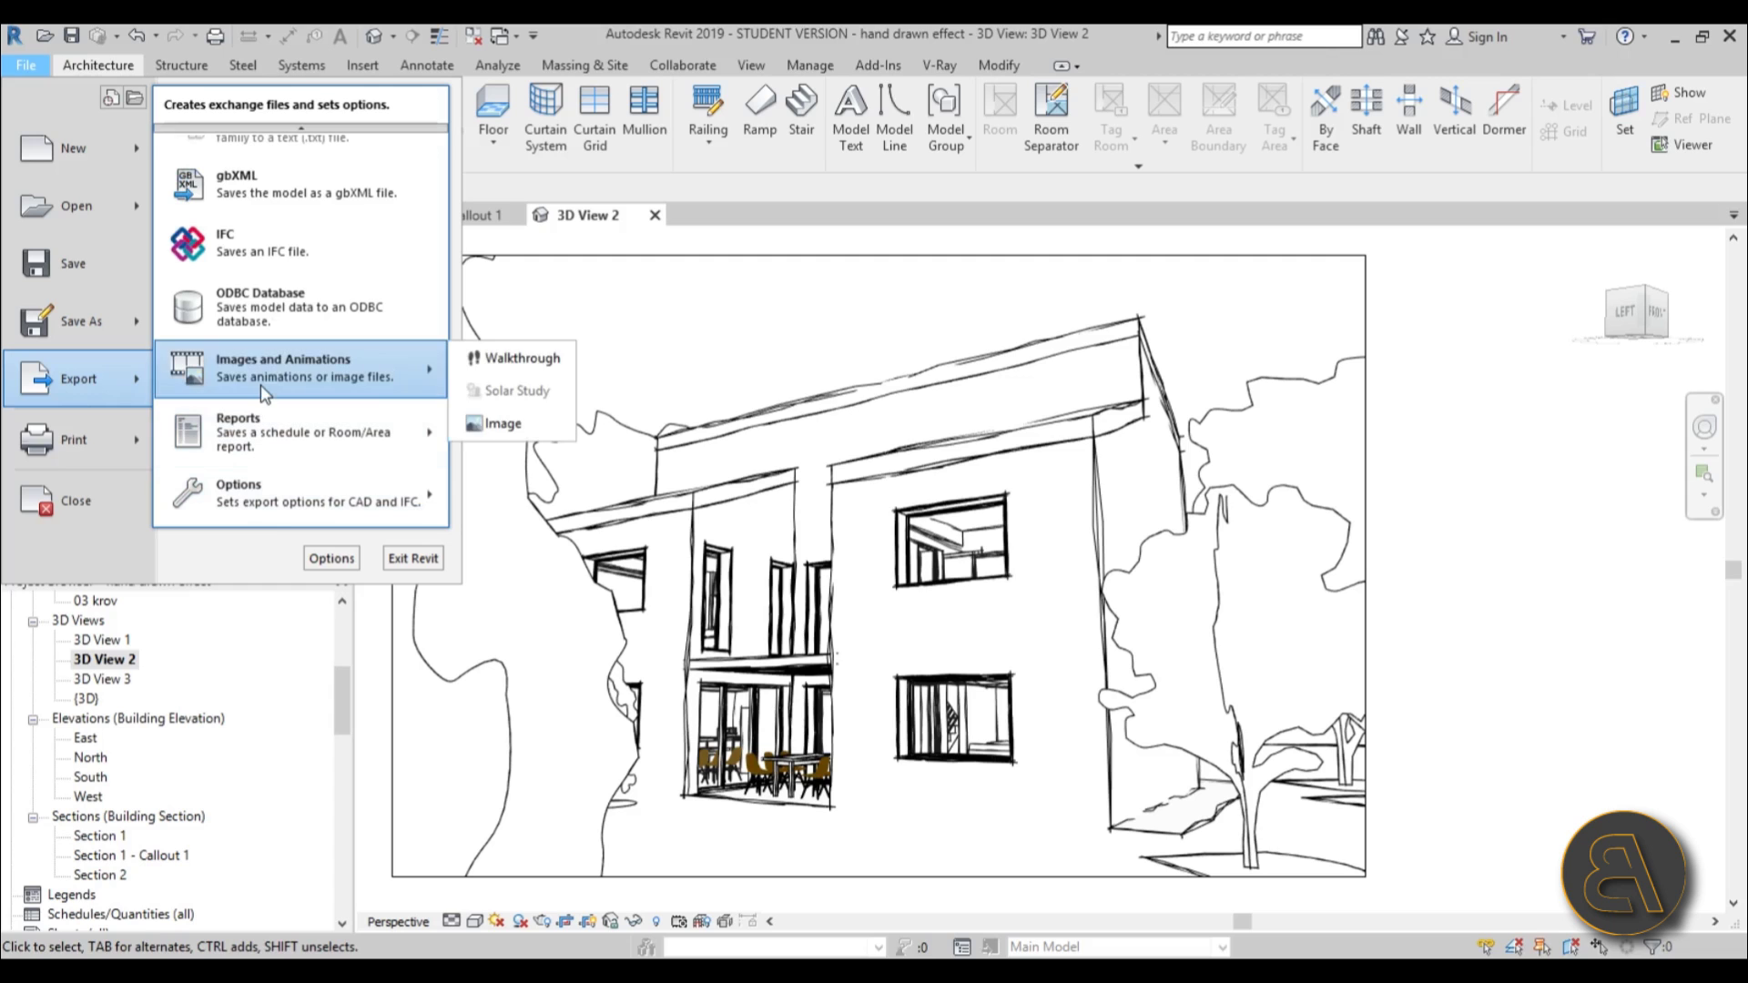
click(500, 423)
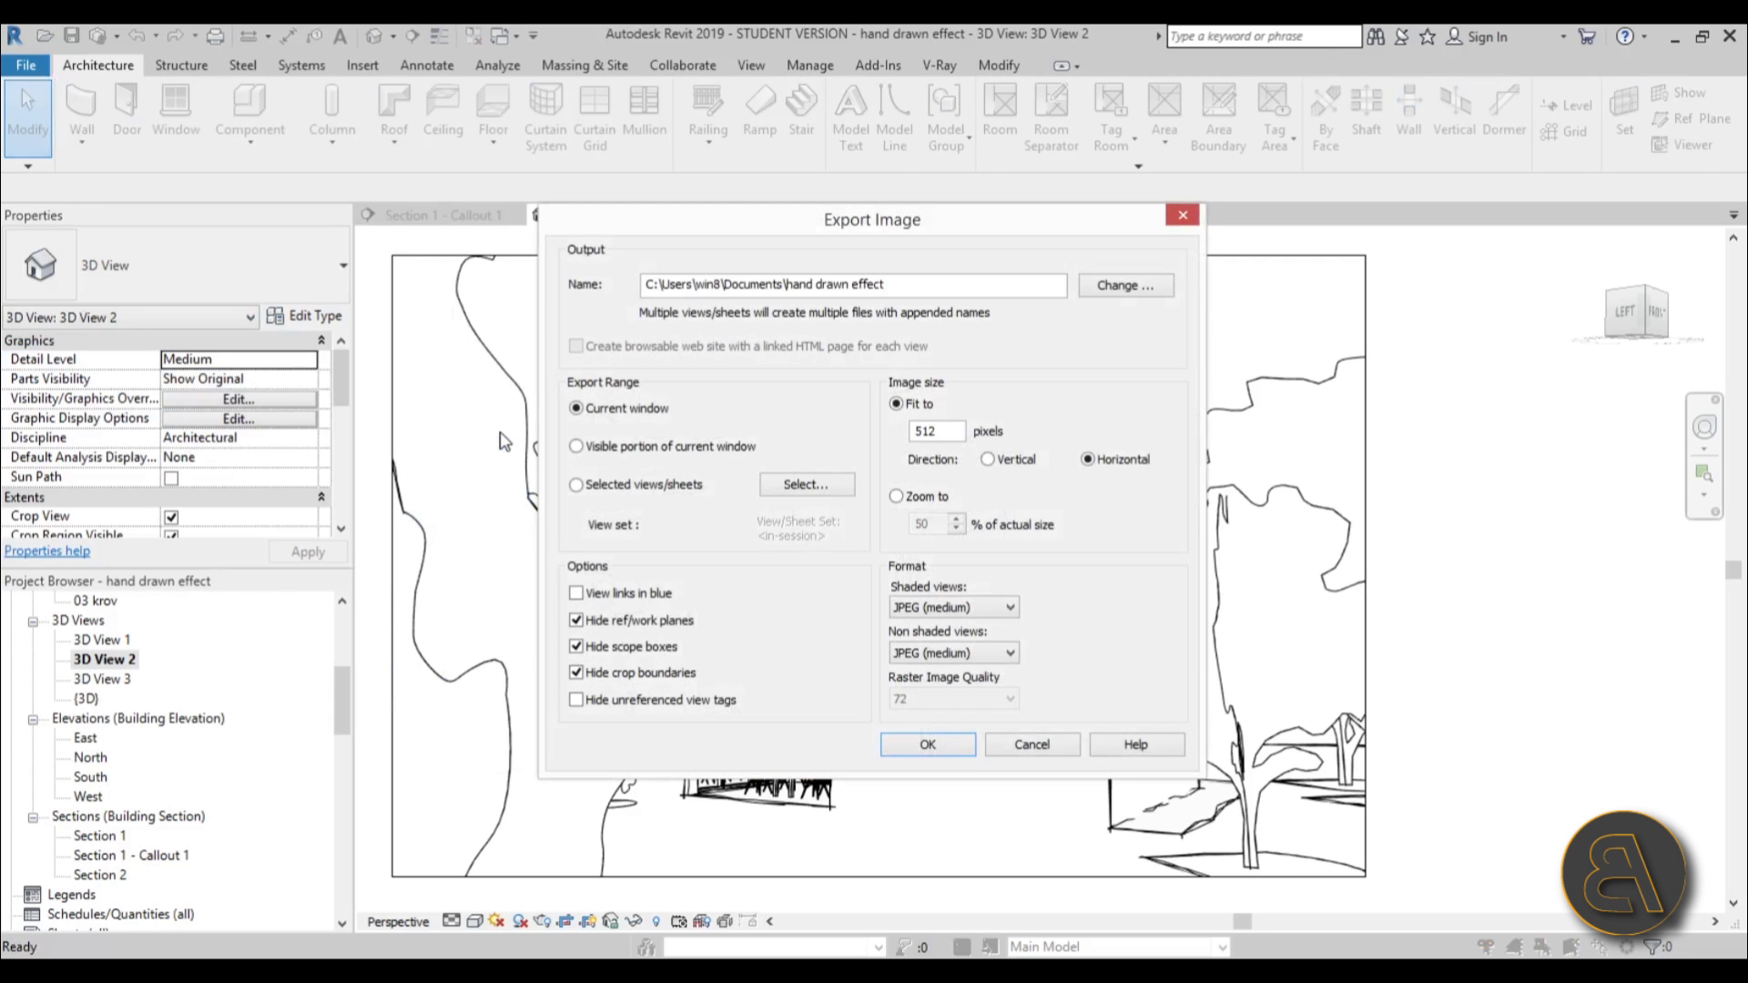
double_click(951, 434)
text(030)
Step: Set the export format to TIFF for both shaded and non-shaded views
click(963, 610)
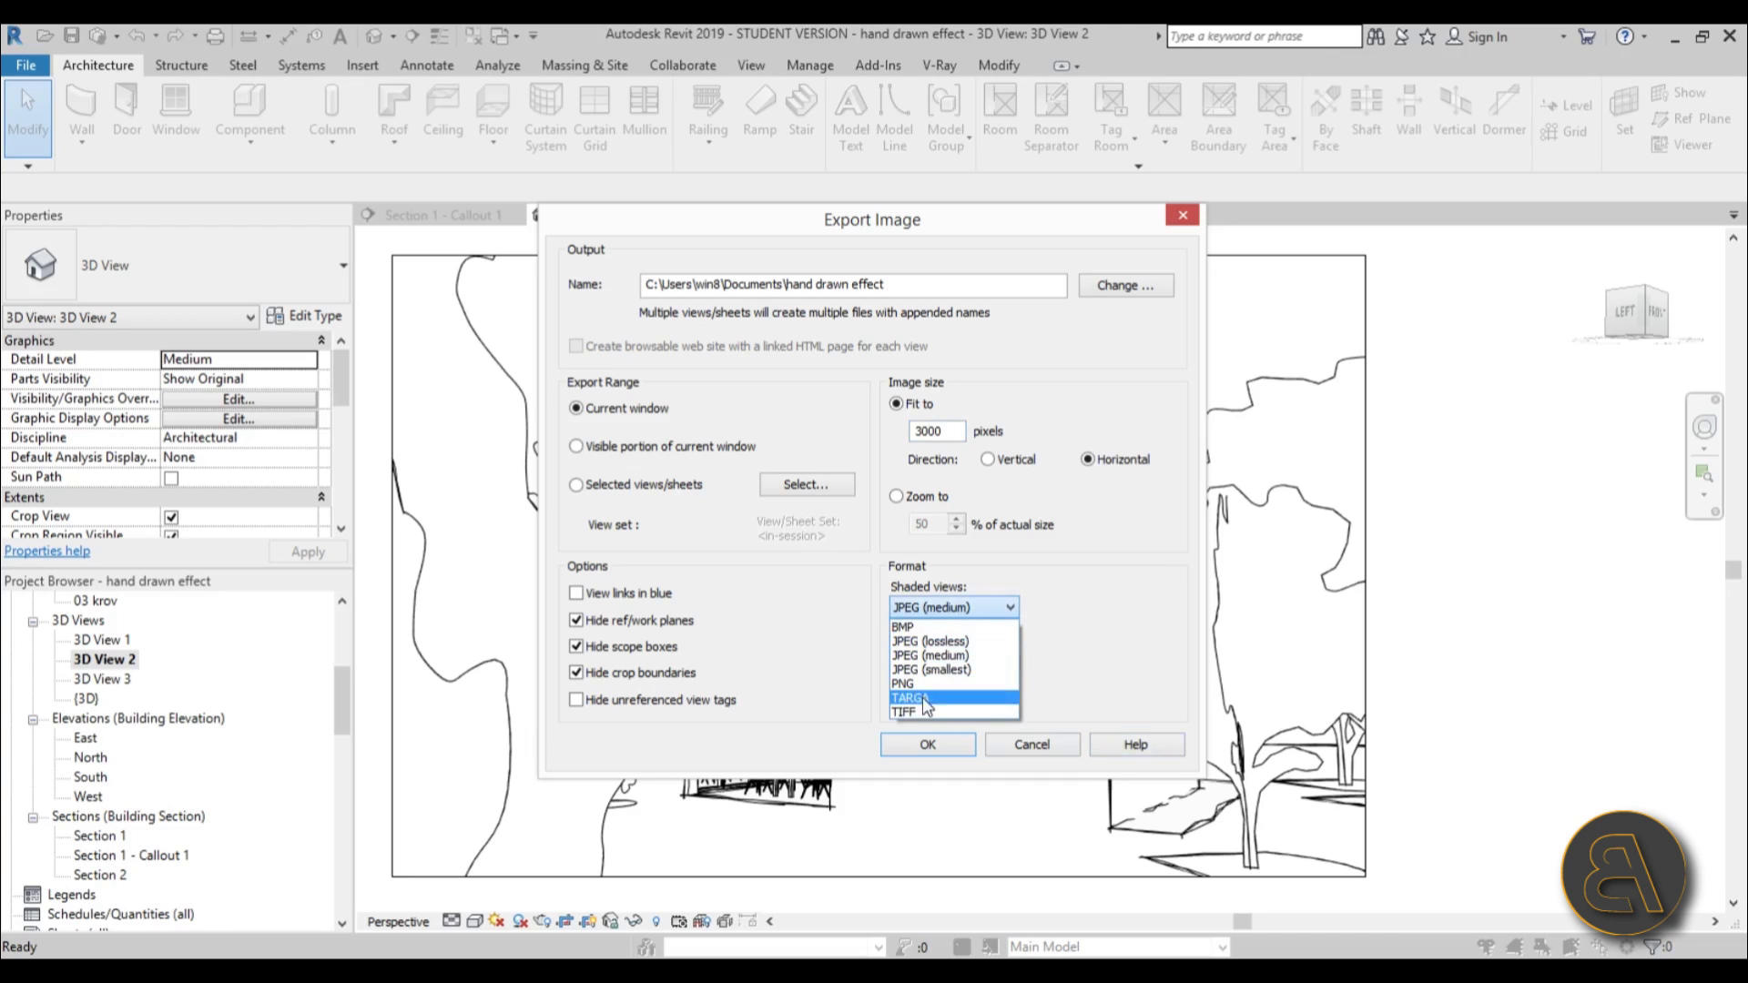
click(920, 709)
click(921, 653)
click(906, 758)
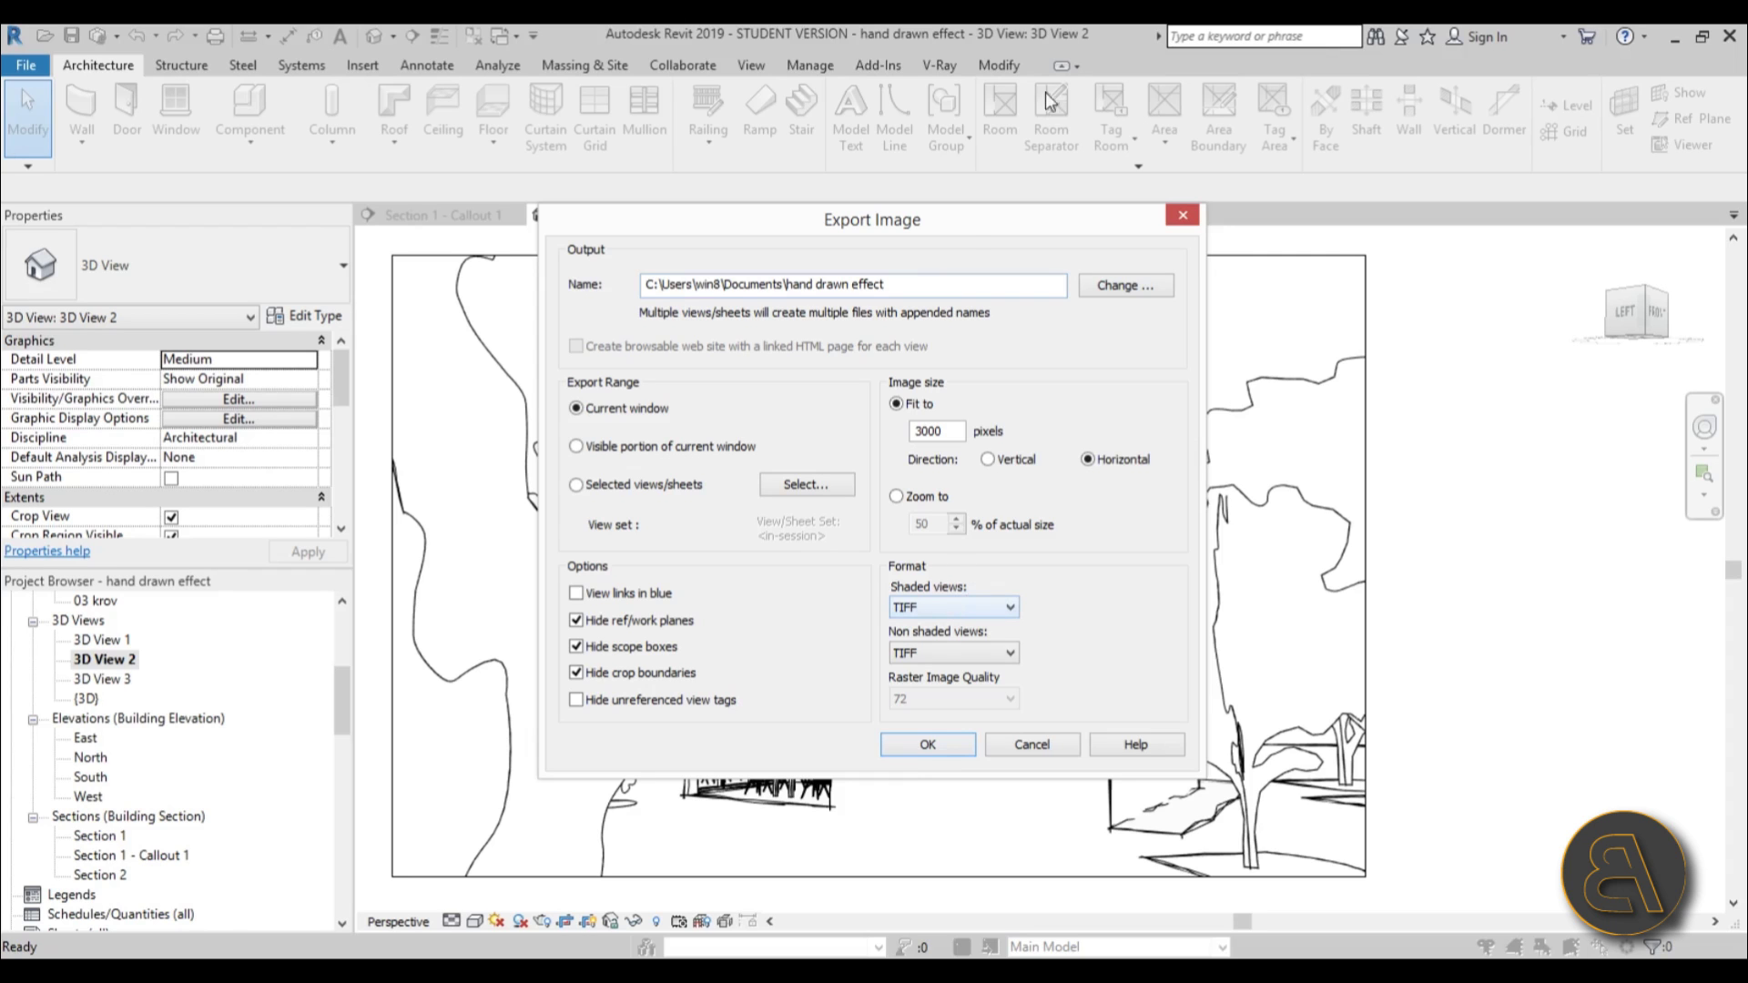
Step: Set the output location to the Desktop with the file name "hand drawn effect" and export the image
mouse_move(963, 230)
mouse_down()
mouse_move(489, 178)
mouse_move(492, 143)
mouse_up()
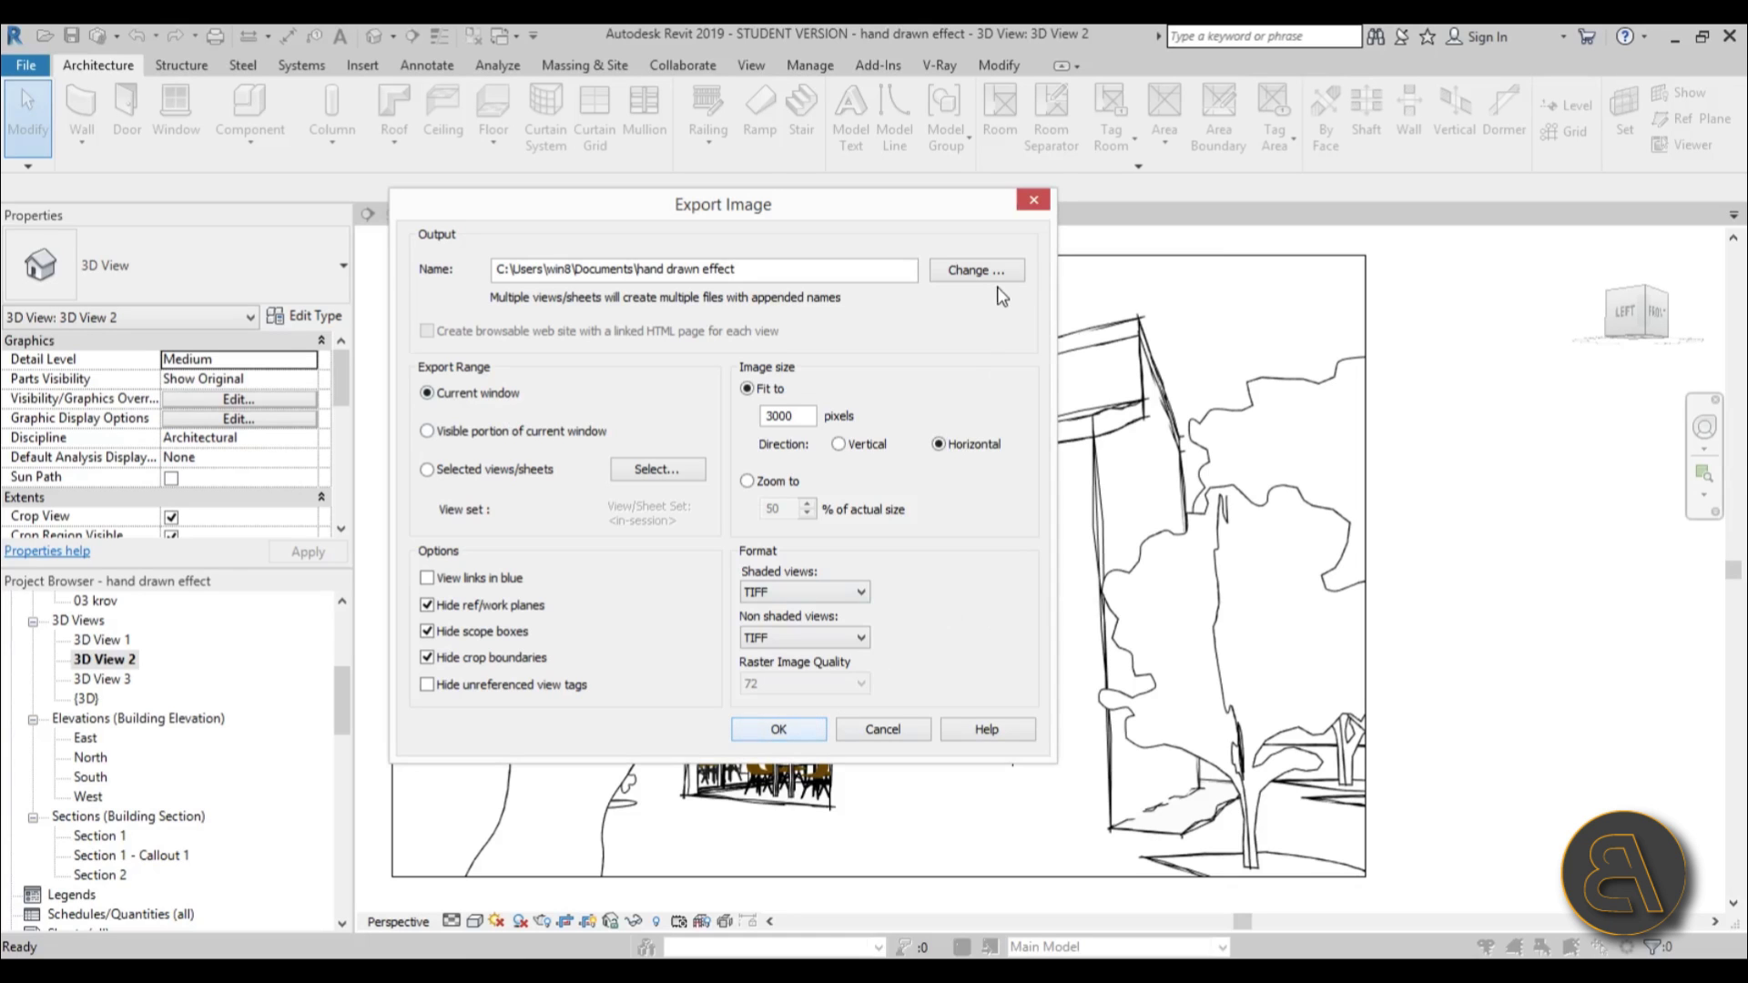
click(979, 271)
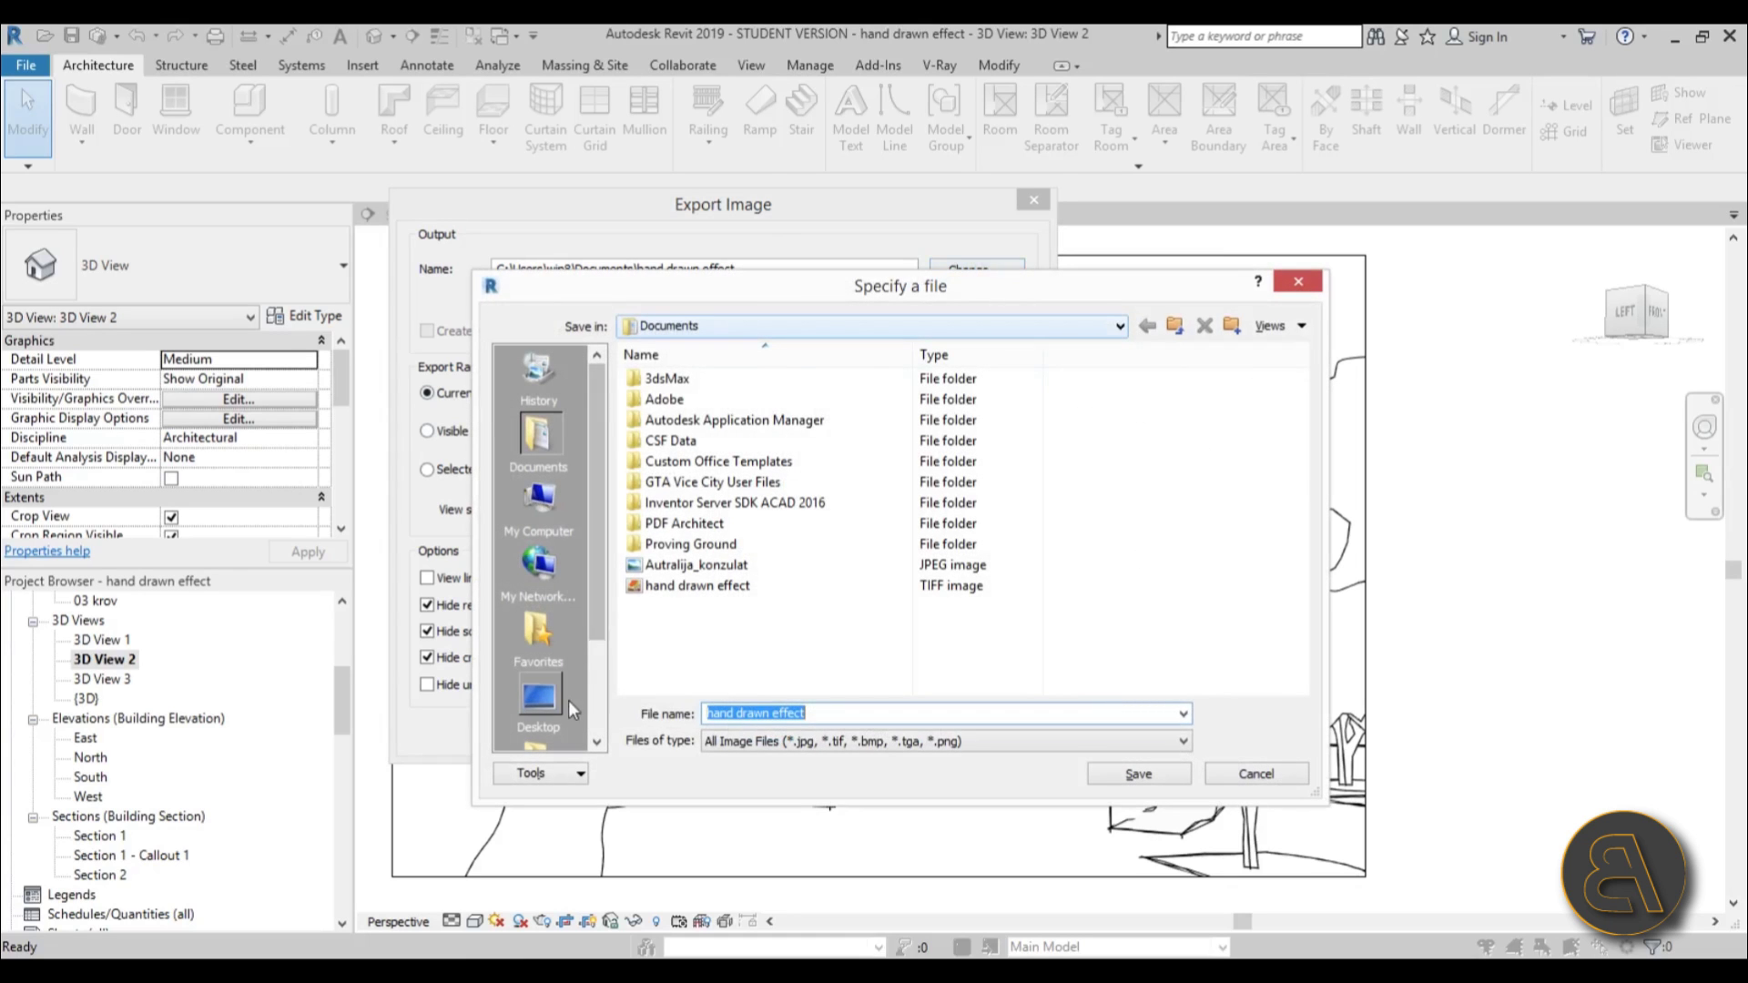
click(539, 700)
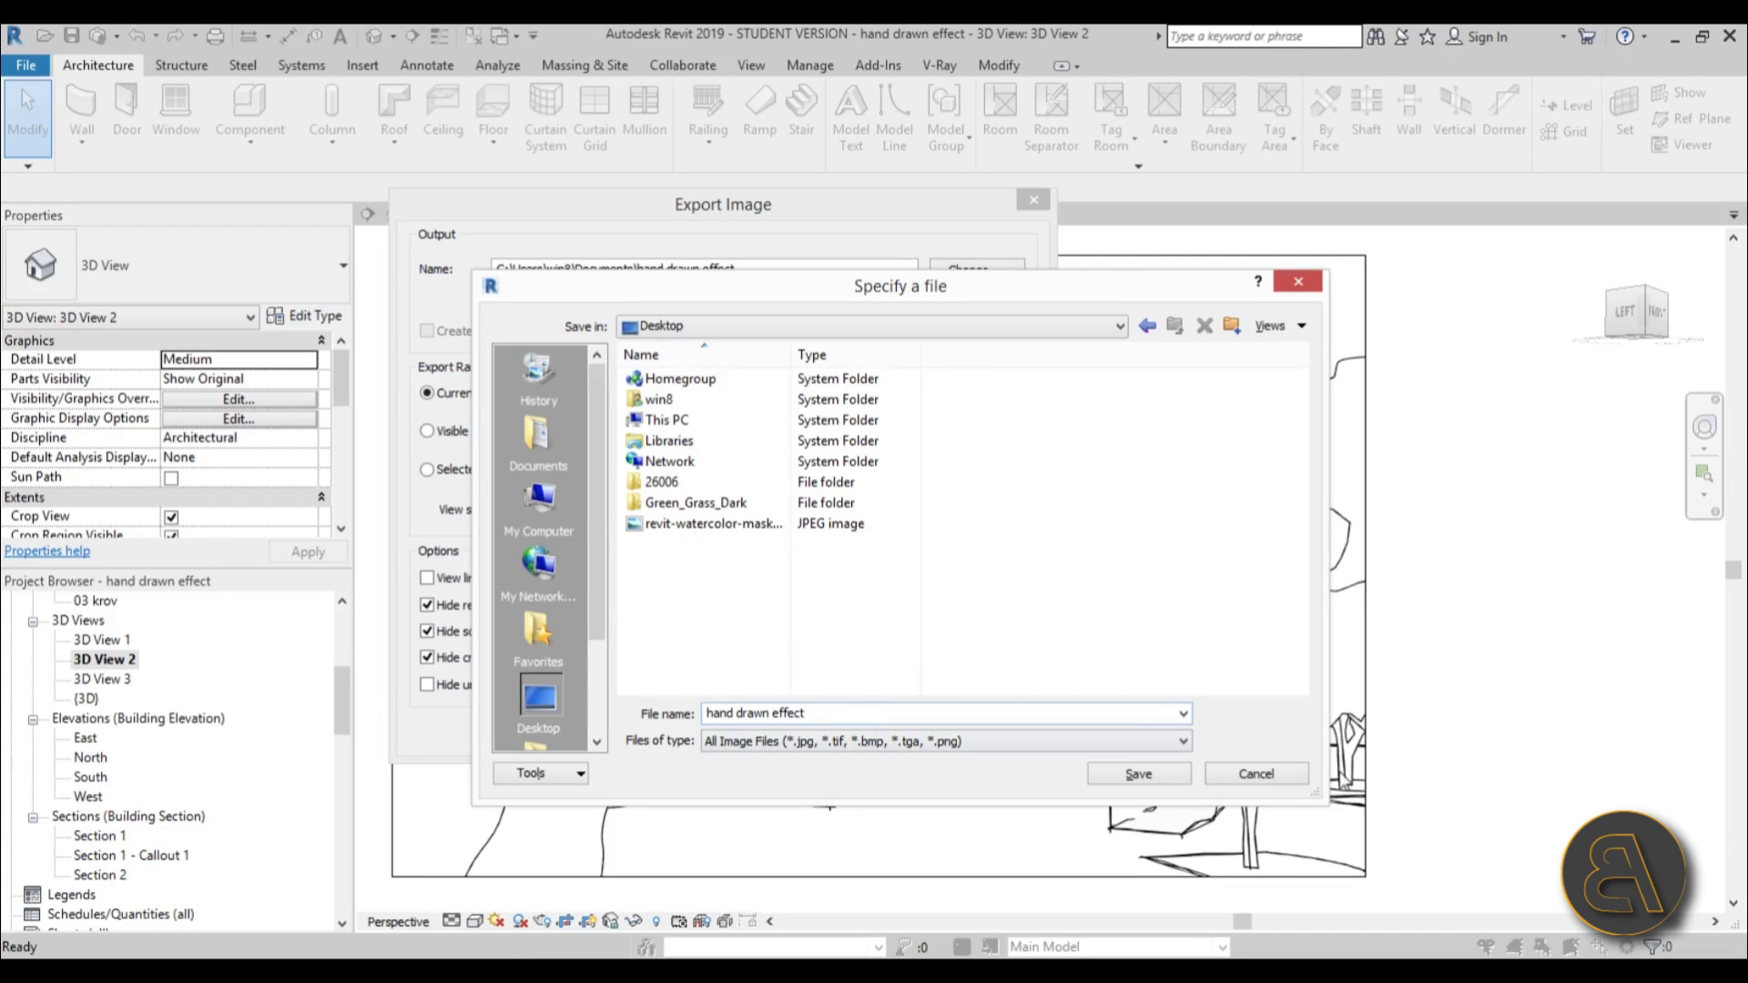
click(1149, 778)
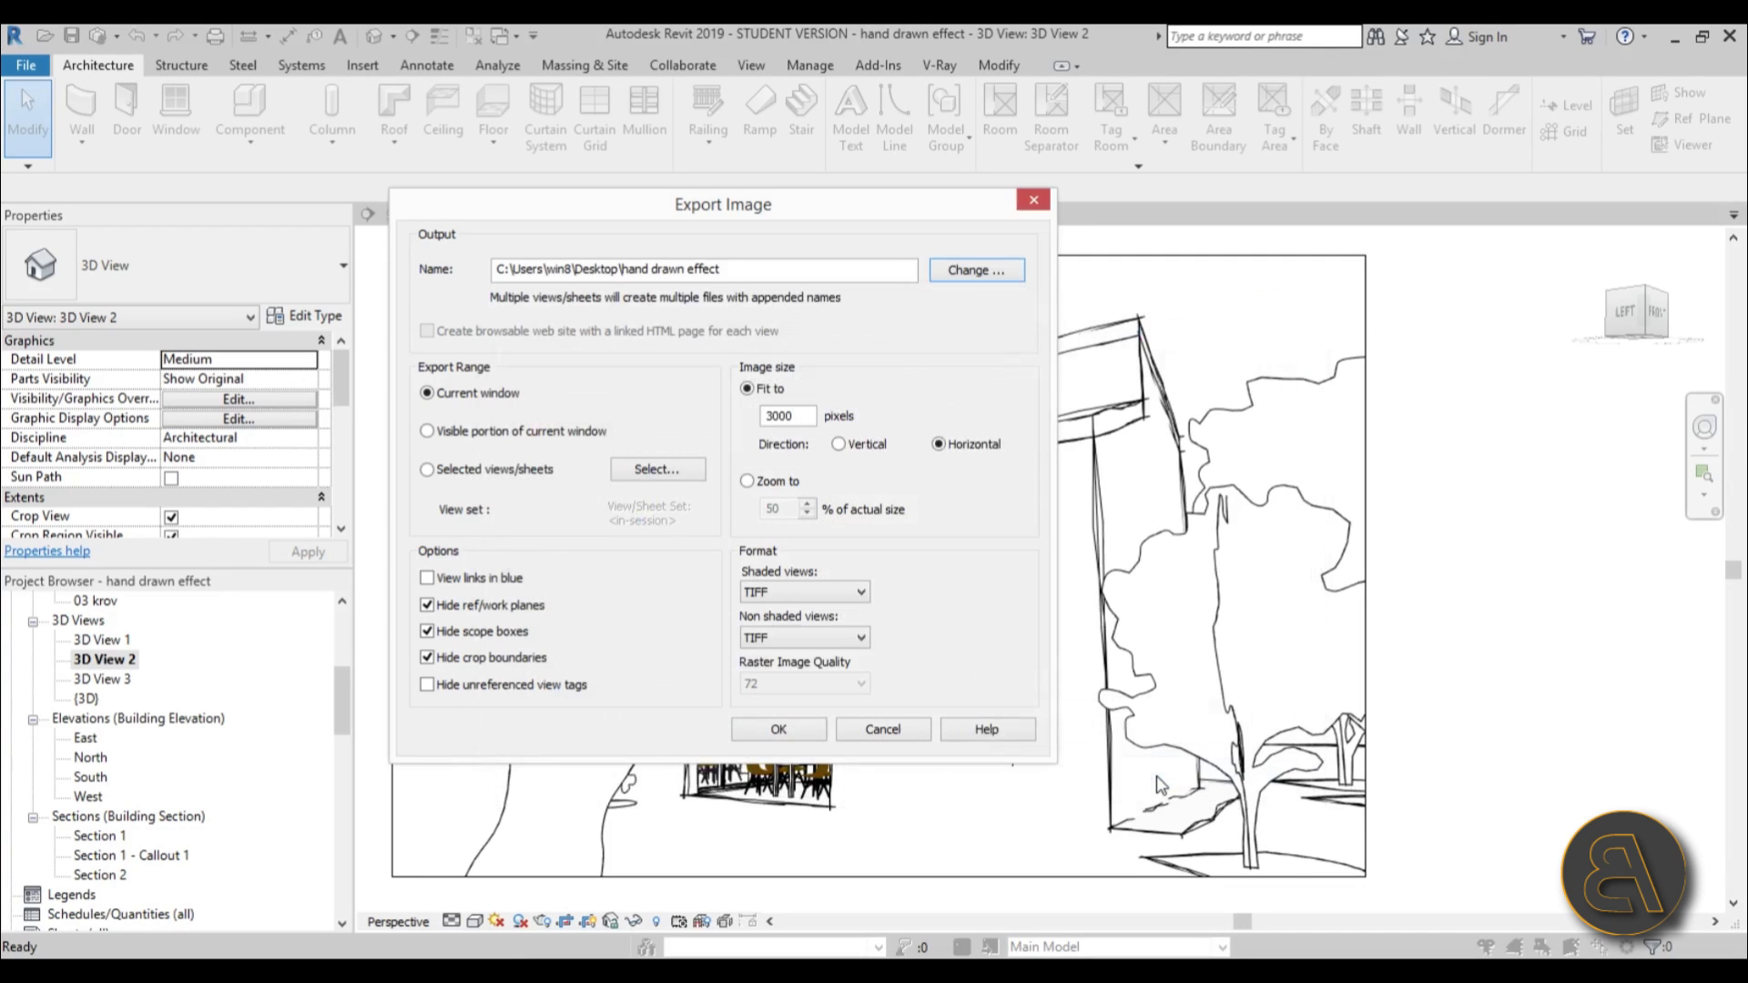
click(779, 738)
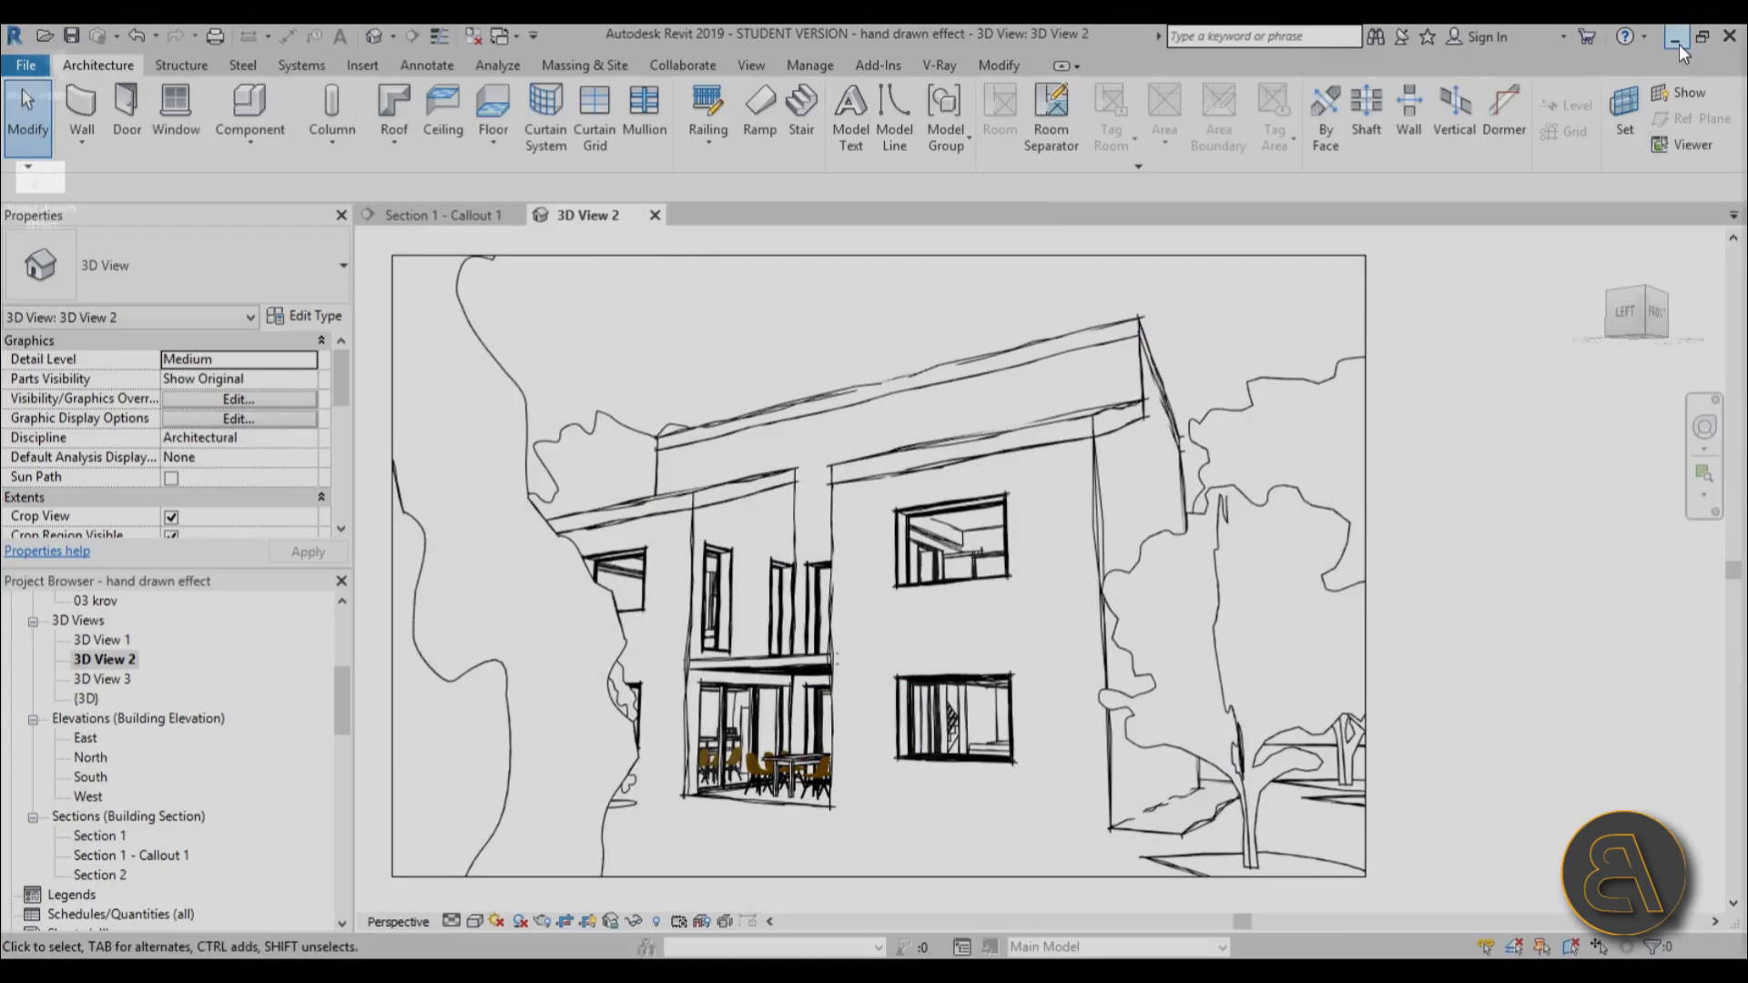
Step: Minimize Revit and open the exported "hand drawn effect" image from the desktop
click(1675, 38)
double_click(62, 212)
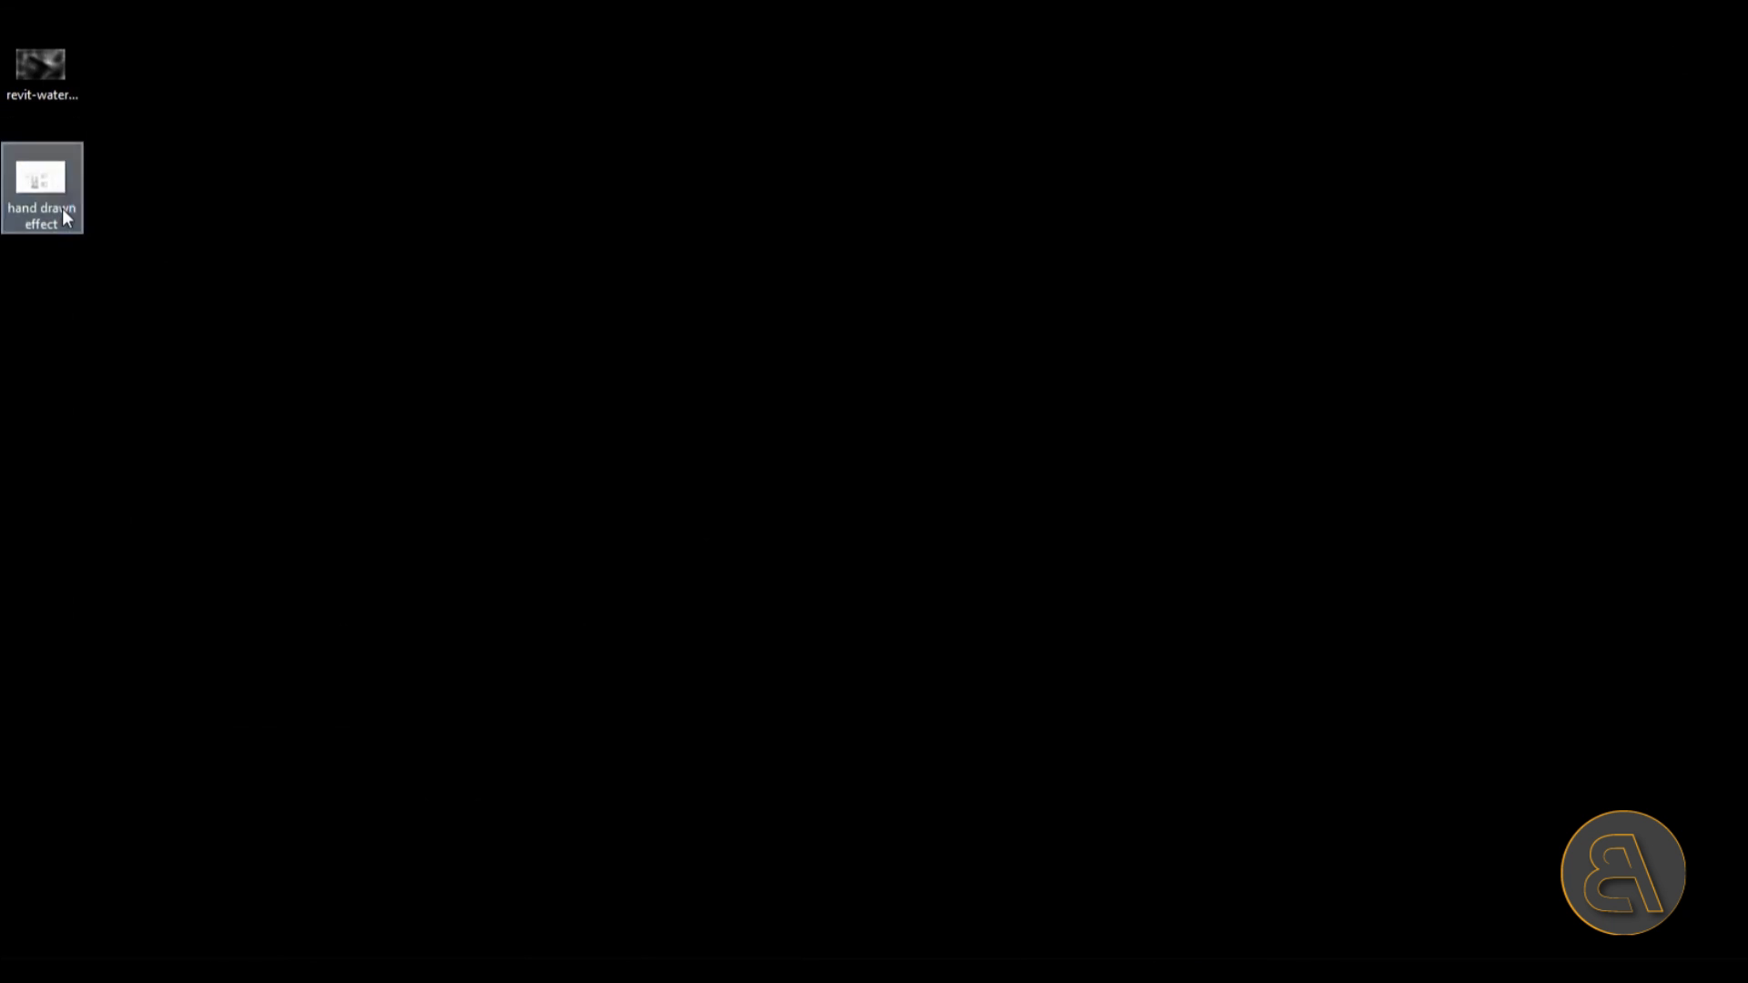
Step: Examine the sketchy line quality of the exported image up close and as a whole, and close it
scroll(726, 512, up, 5)
scroll(729, 537, up, 2)
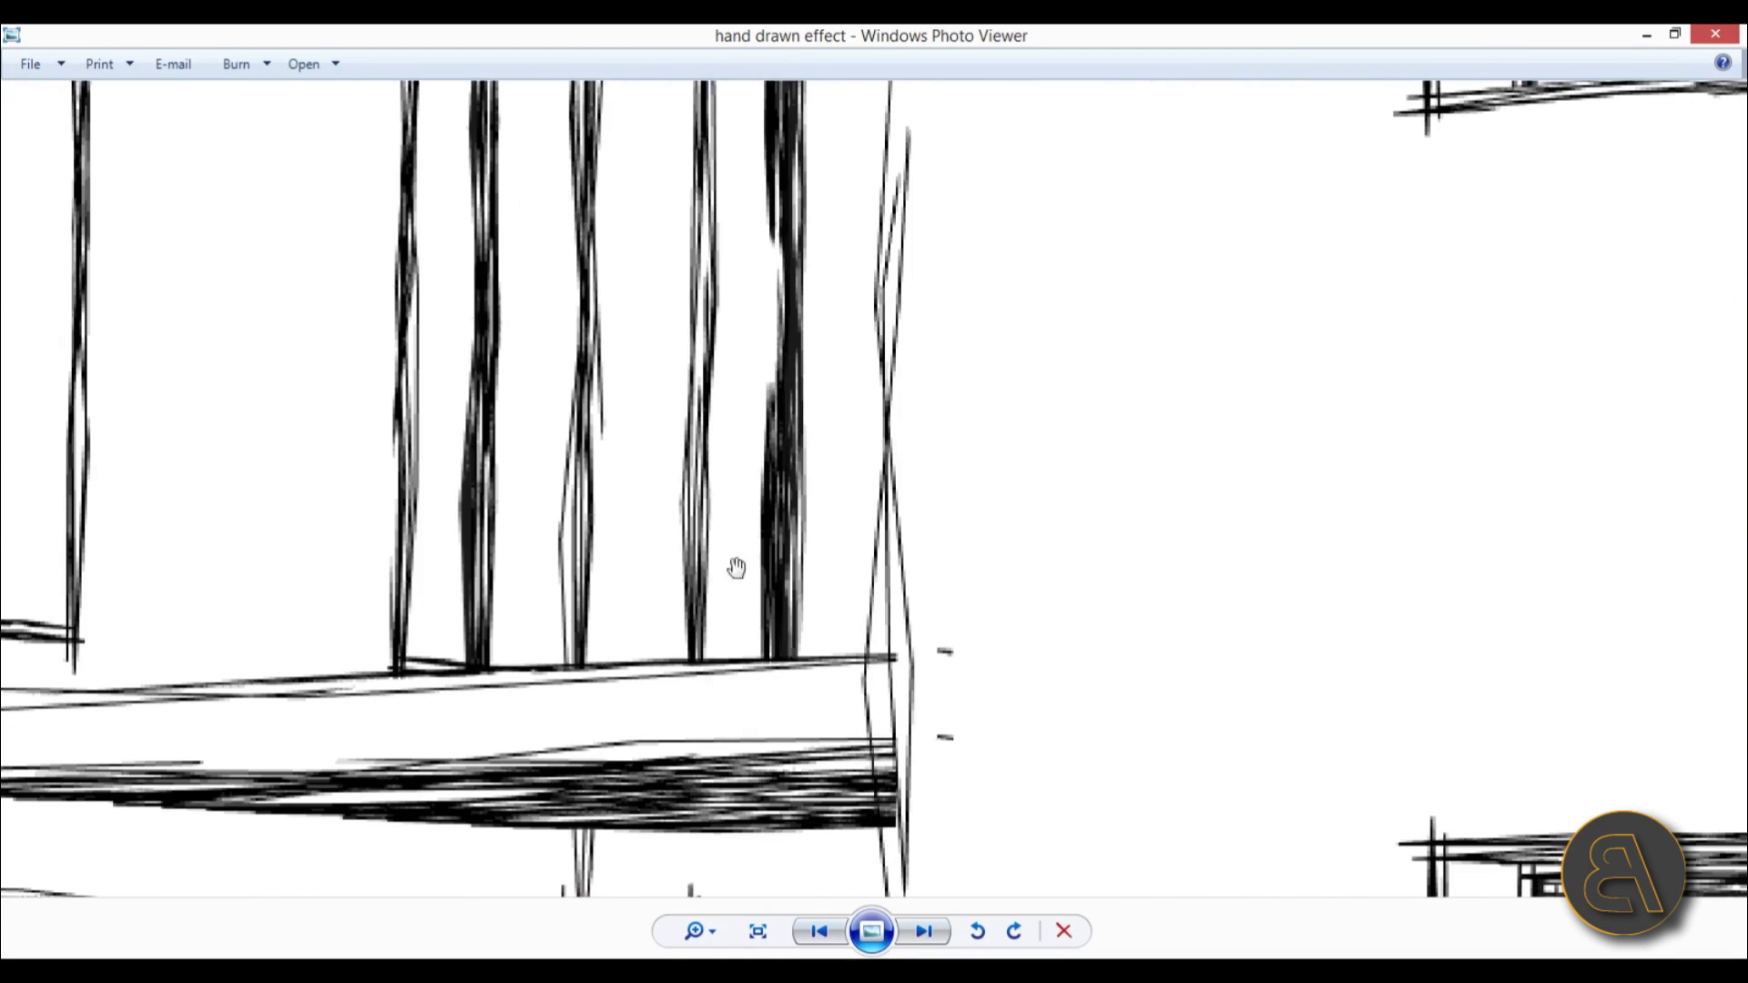
scroll(736, 560, down, 8)
scroll(1053, 499, up, 2)
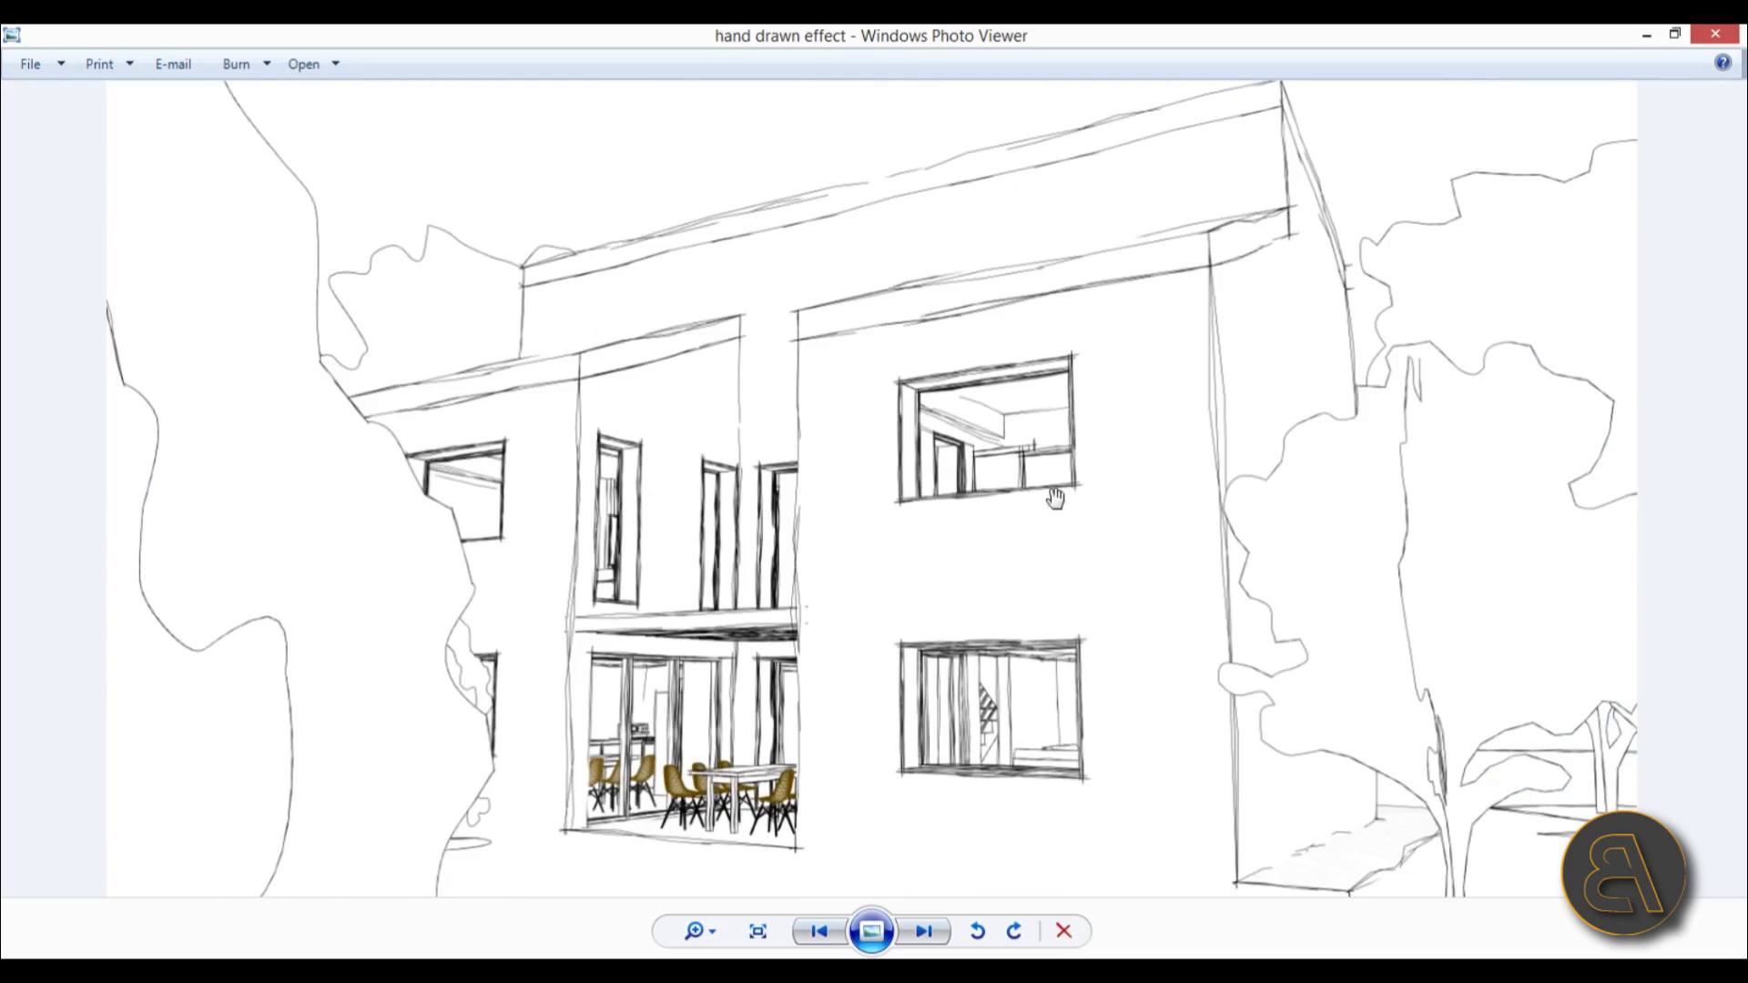
scroll(1056, 509, down, 1)
scroll(810, 477, up, 3)
scroll(699, 528, down, 4)
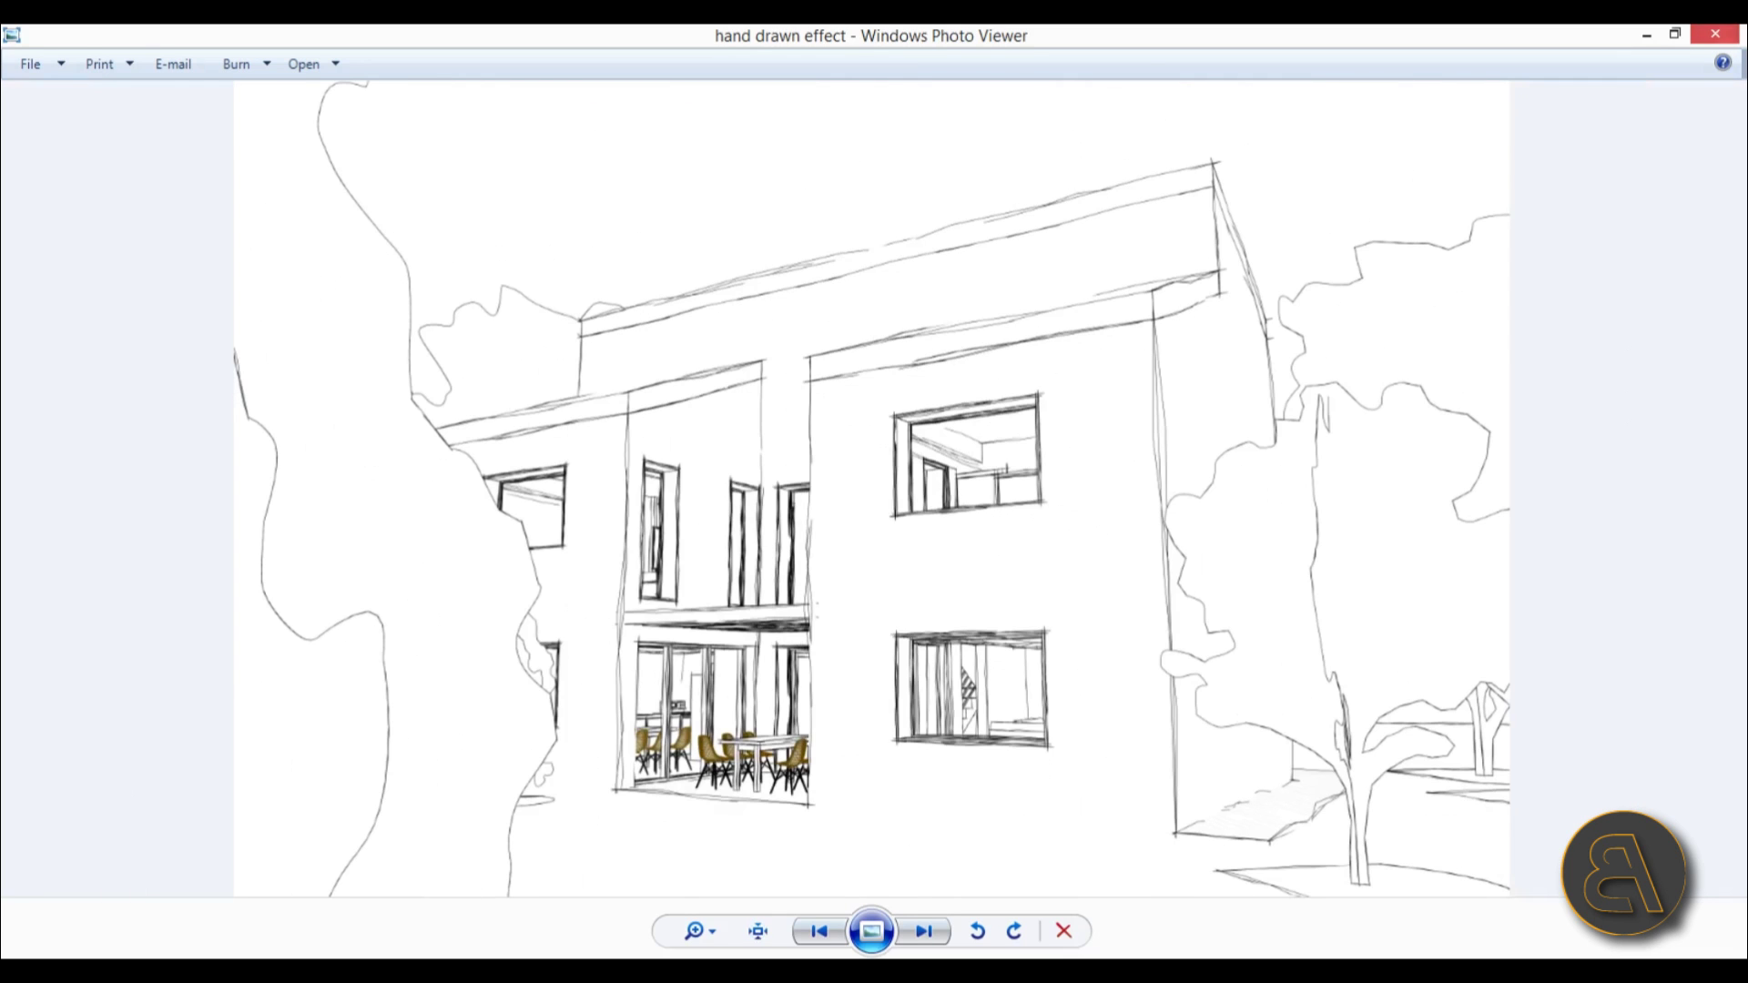
click(1730, 34)
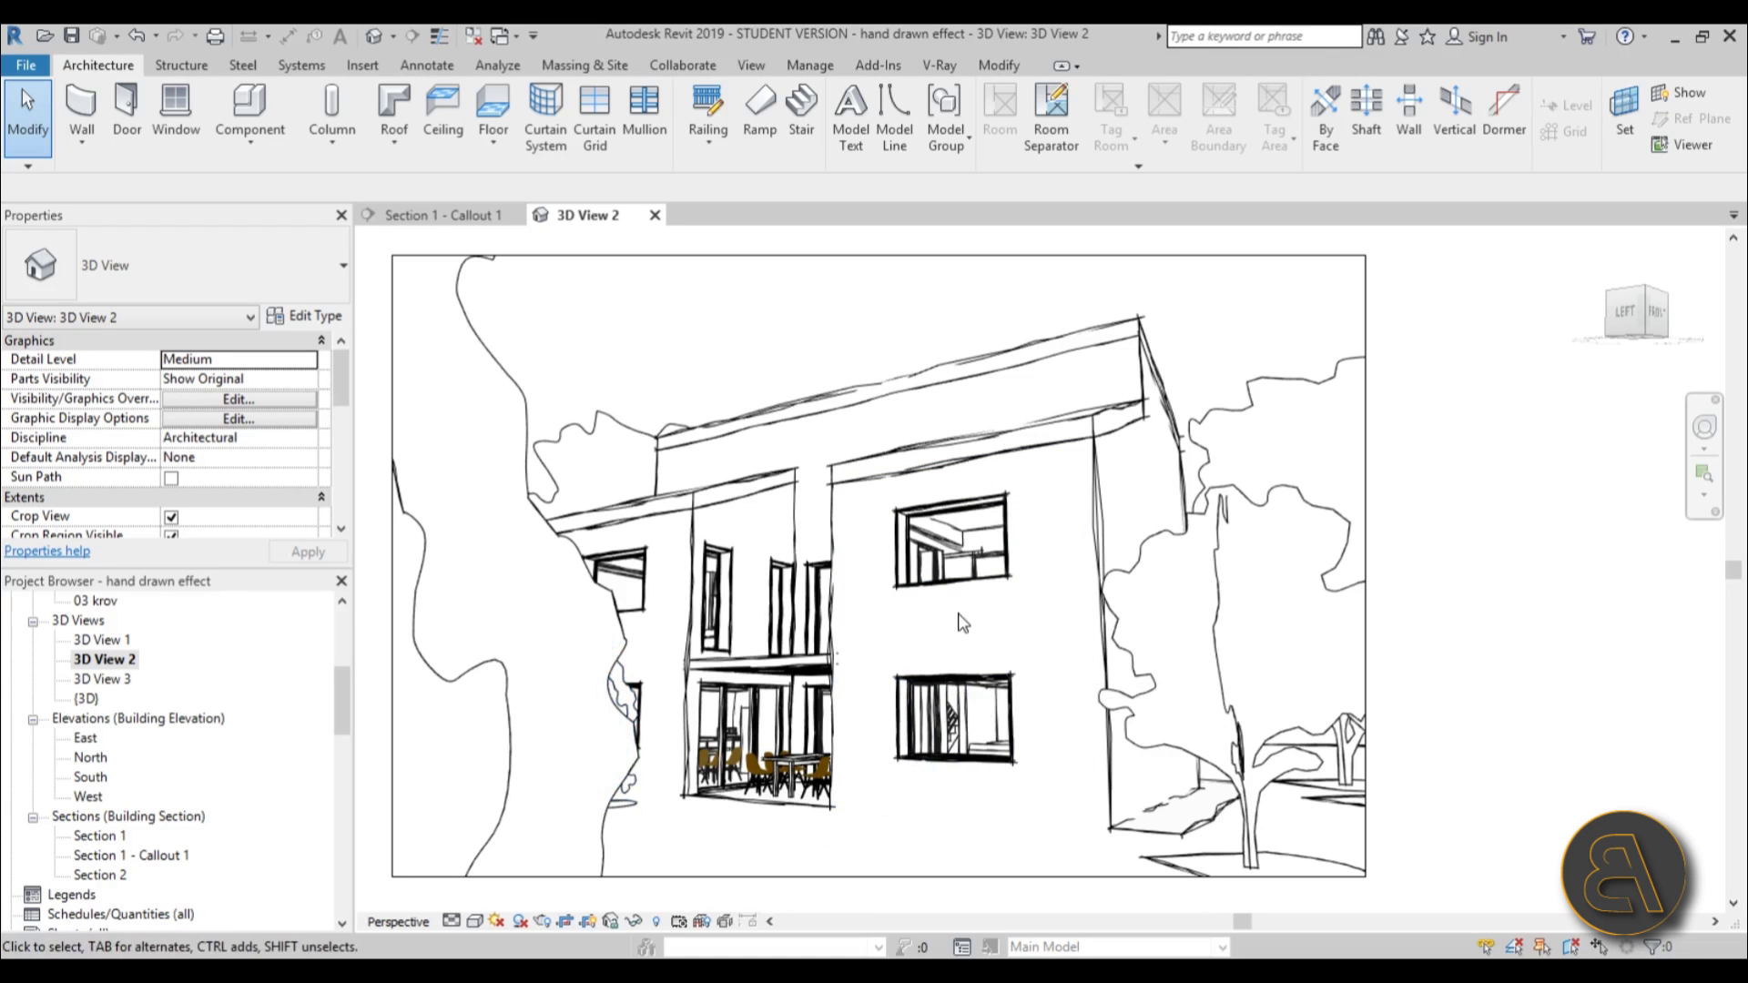
Step: Set the 3D view's visual style to Shaded and turn off the display of model edges
click(475, 921)
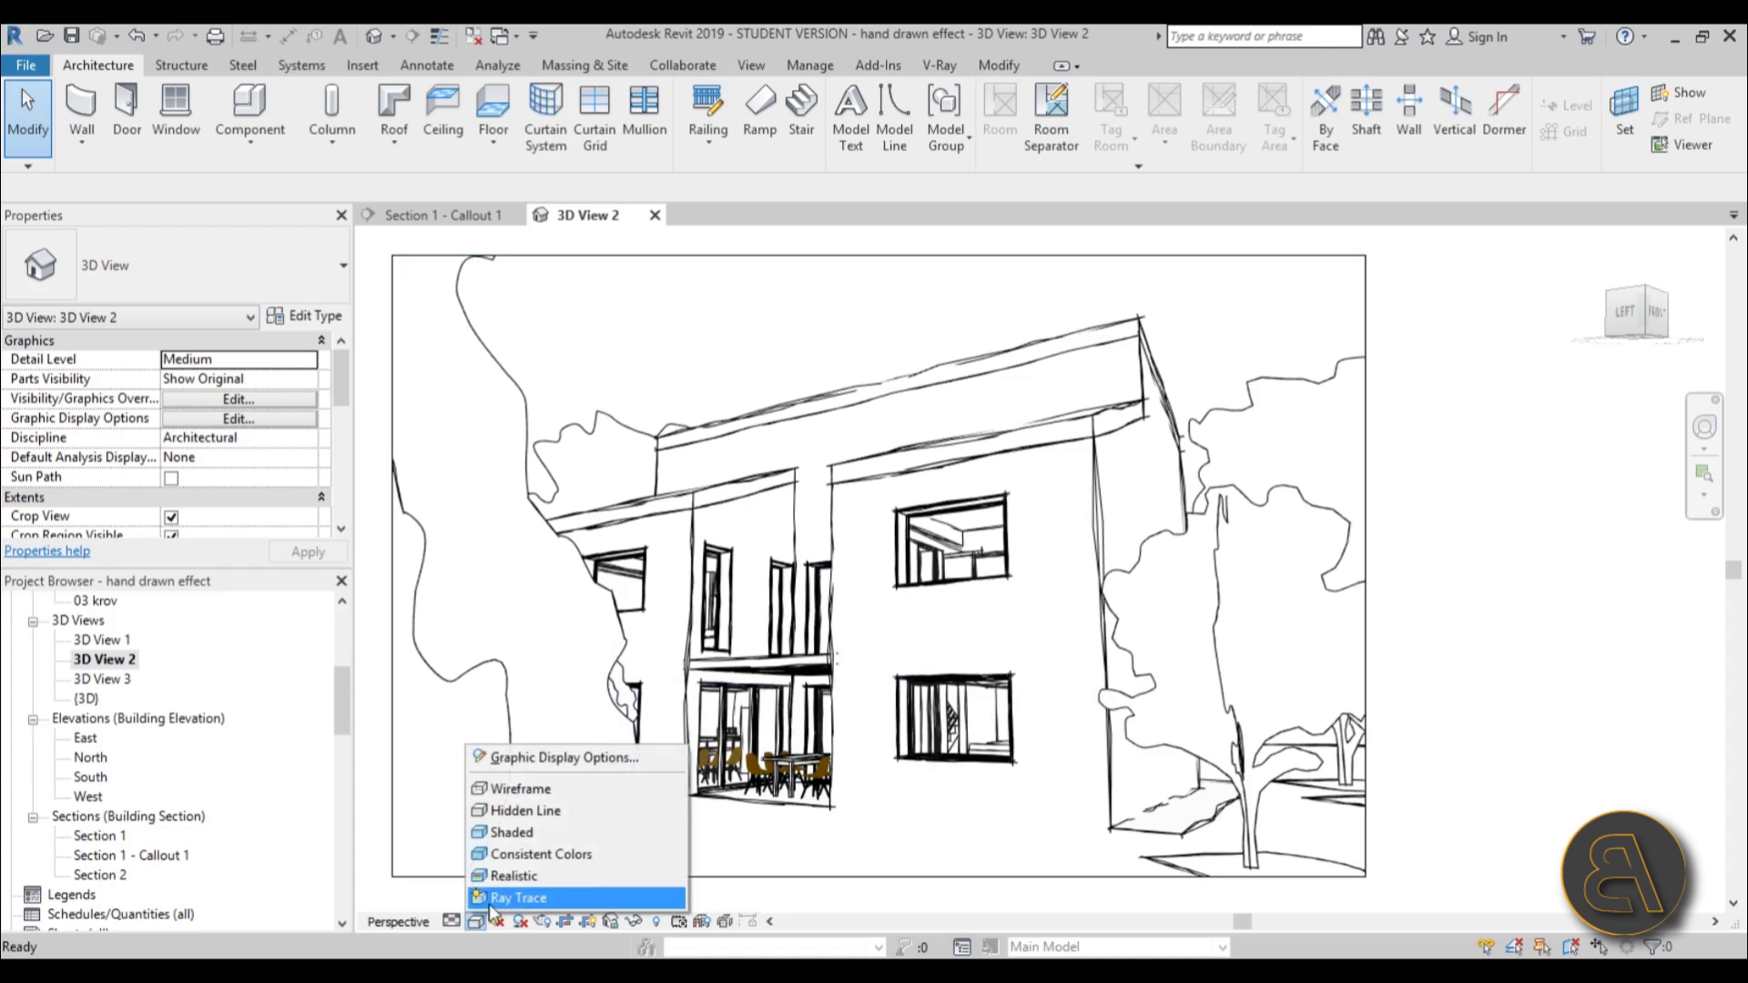
click(525, 832)
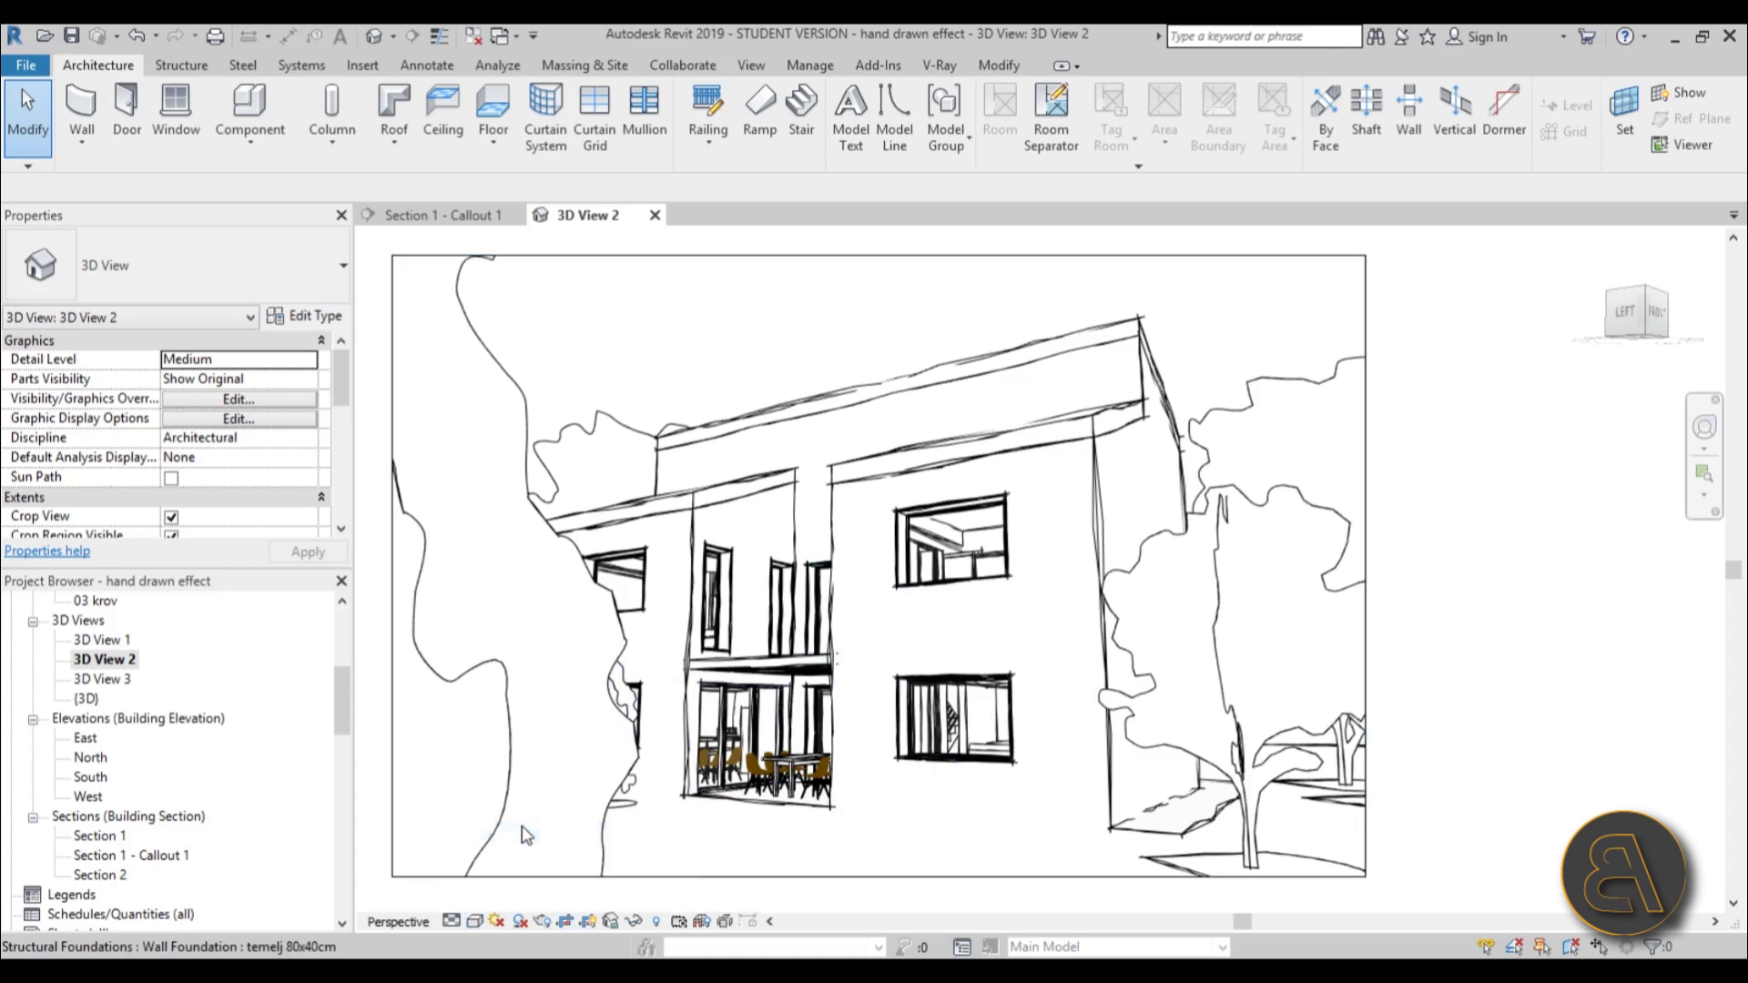
click(475, 922)
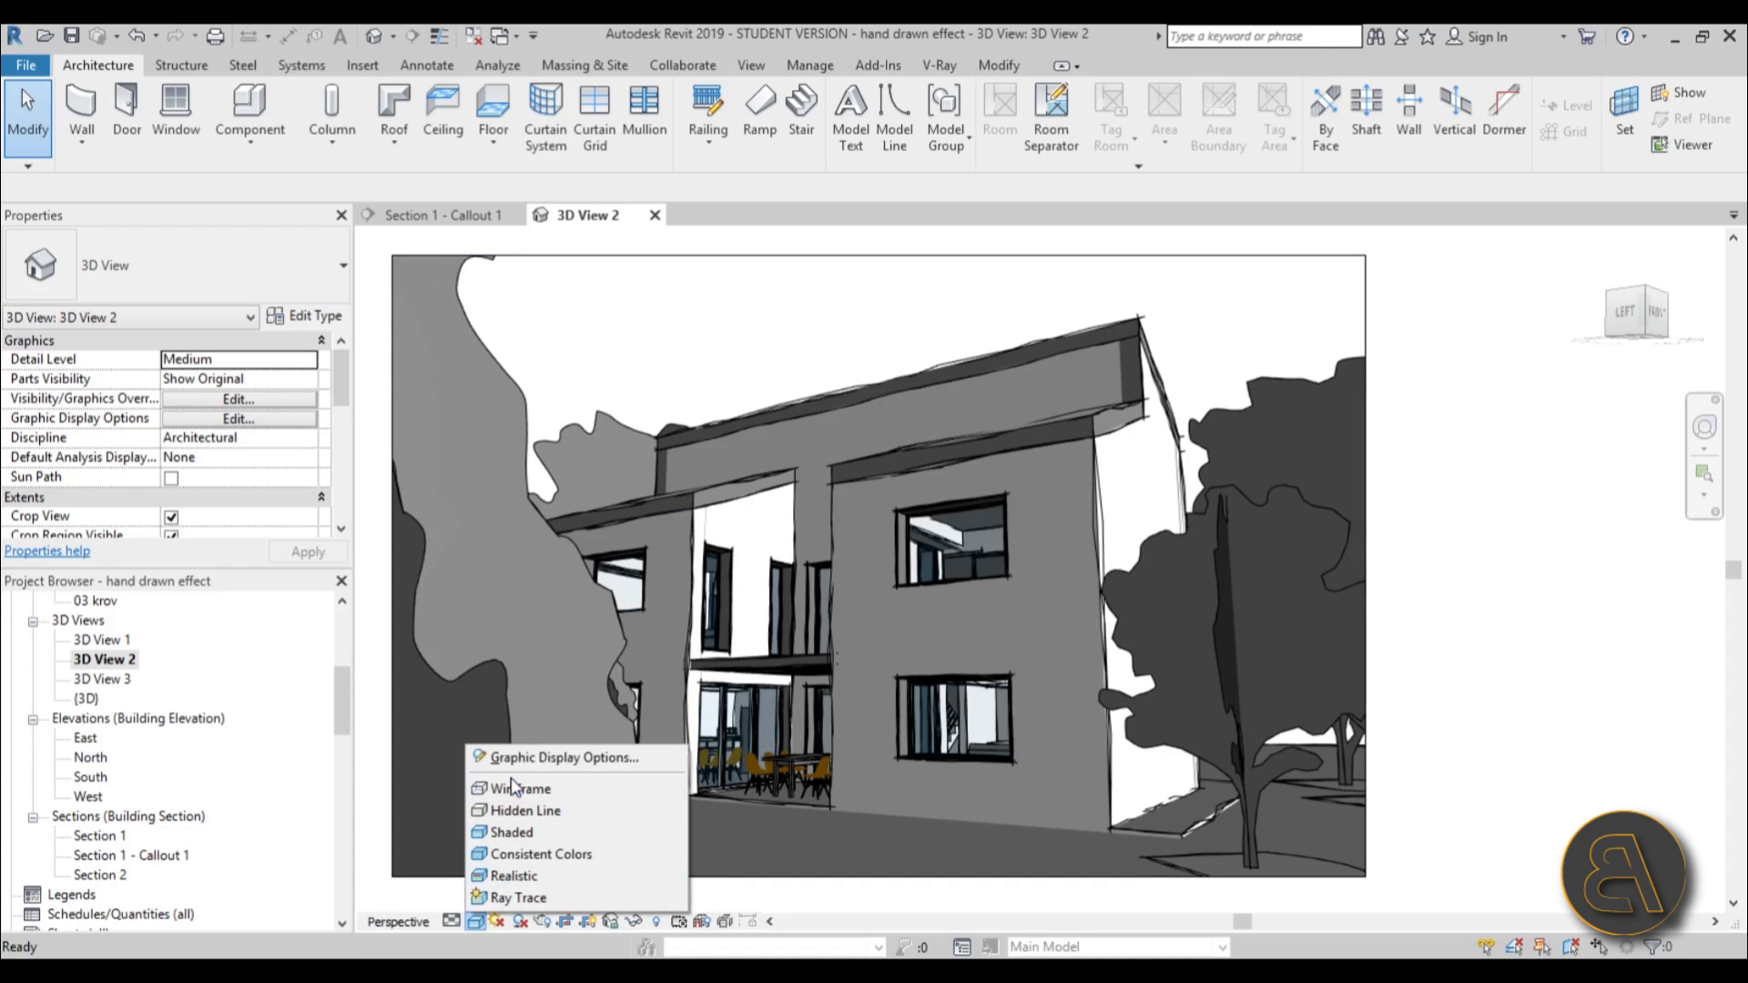
click(514, 761)
drag(533, 303, 677, 235)
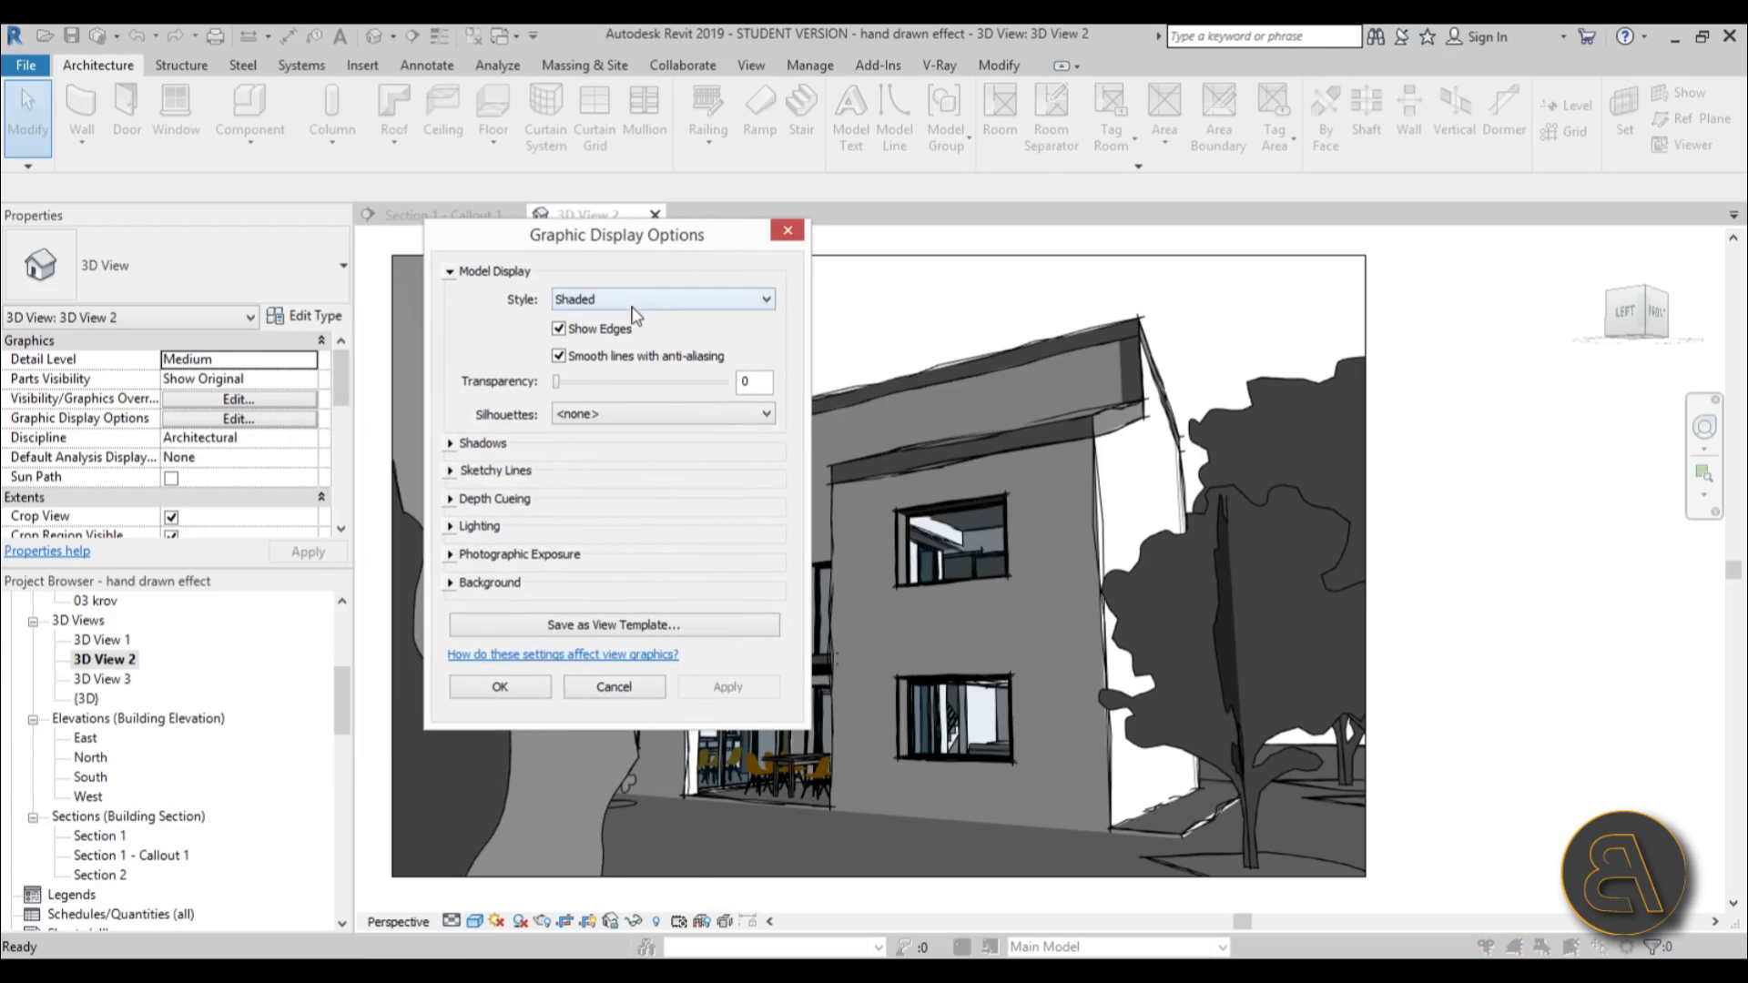
click(565, 333)
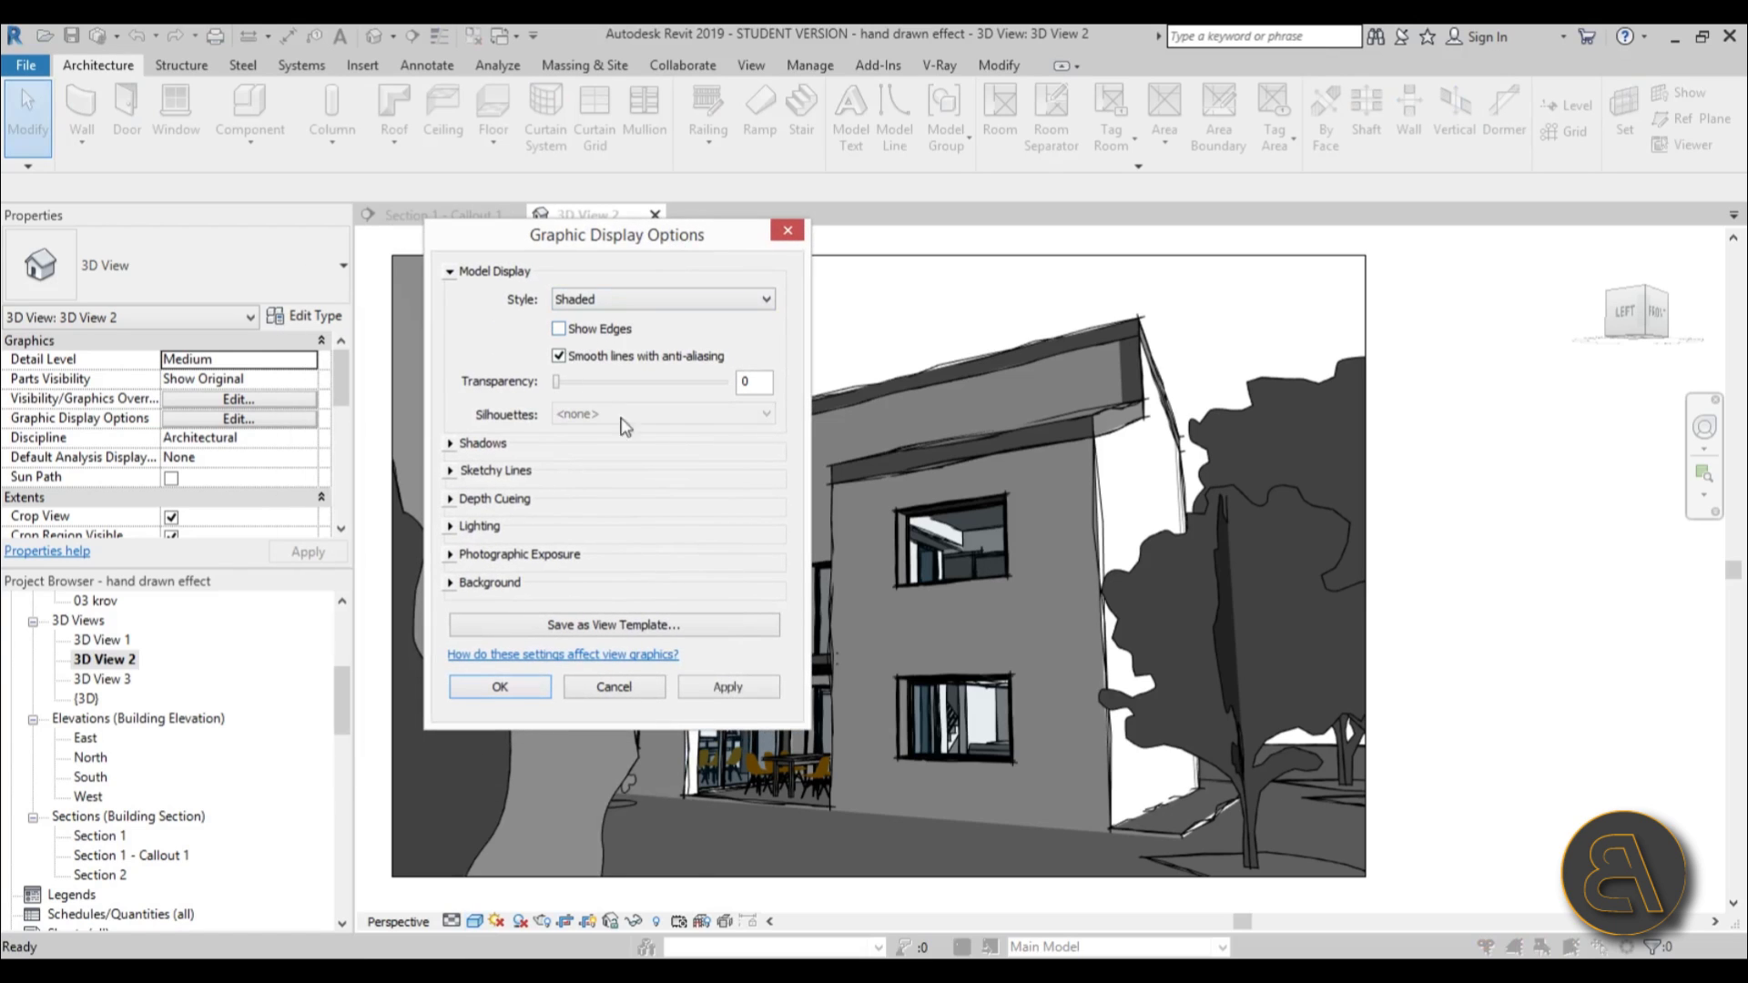
click(726, 690)
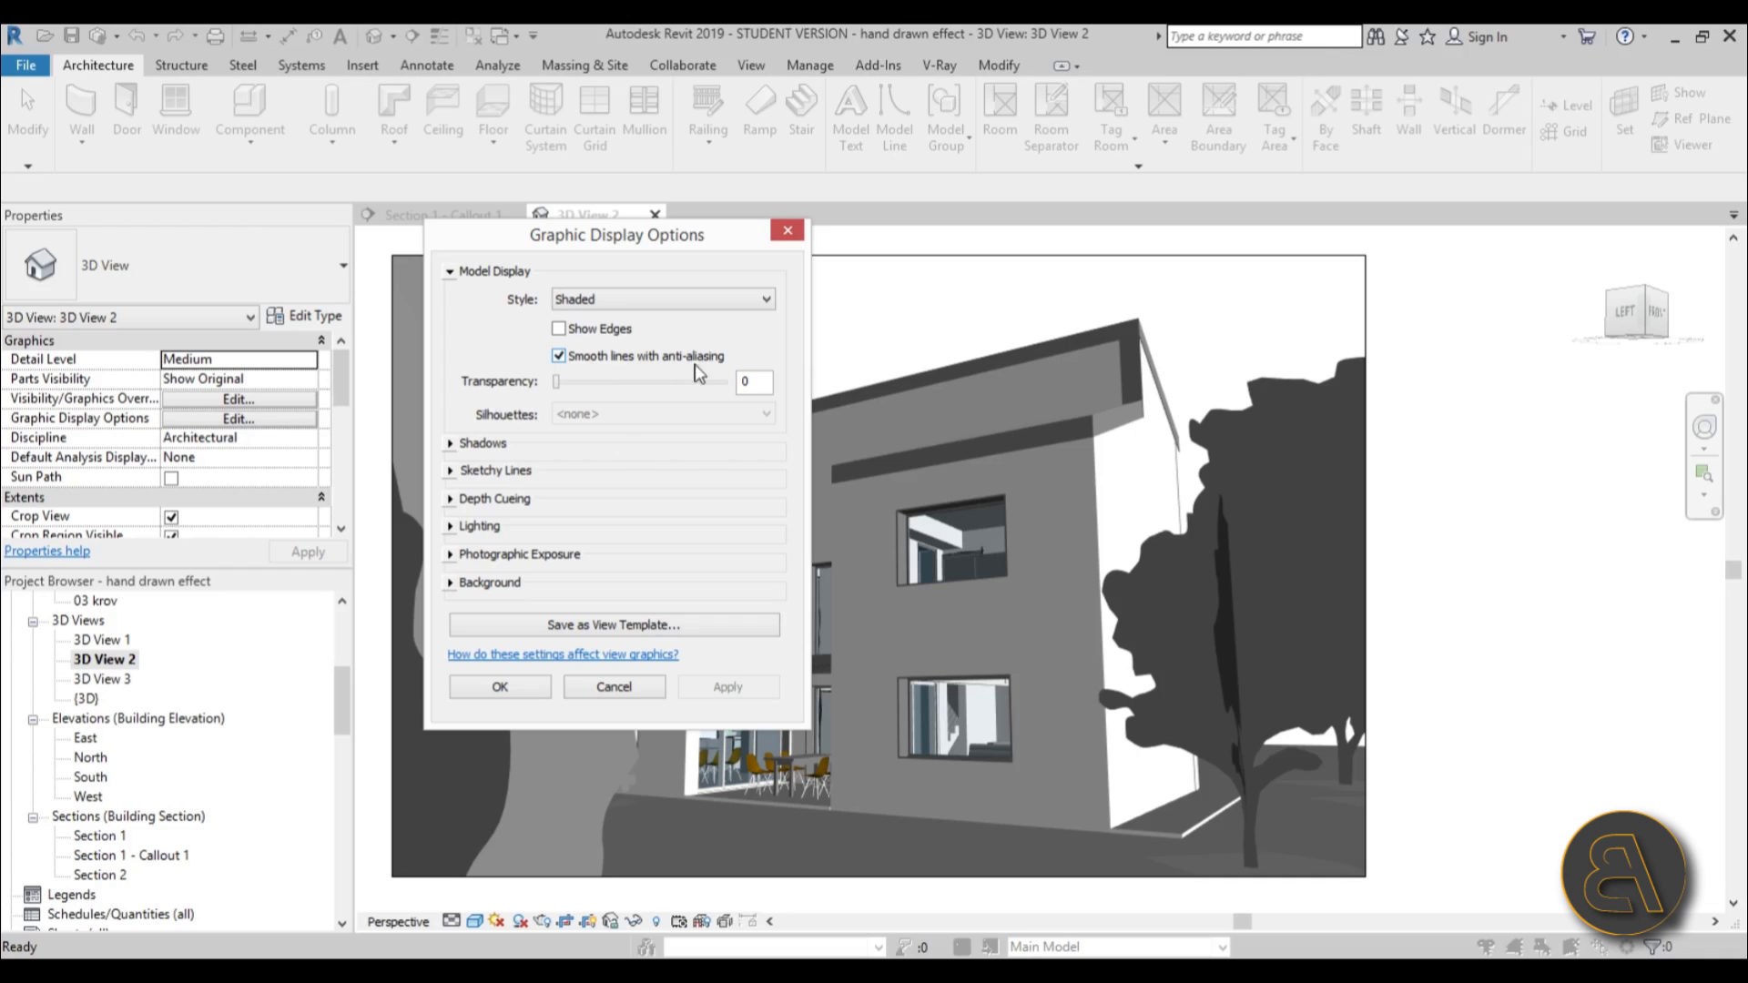
Step: Enable cast shadows and ambient shadows for the shaded 3D view
drag(678, 257, 364, 164)
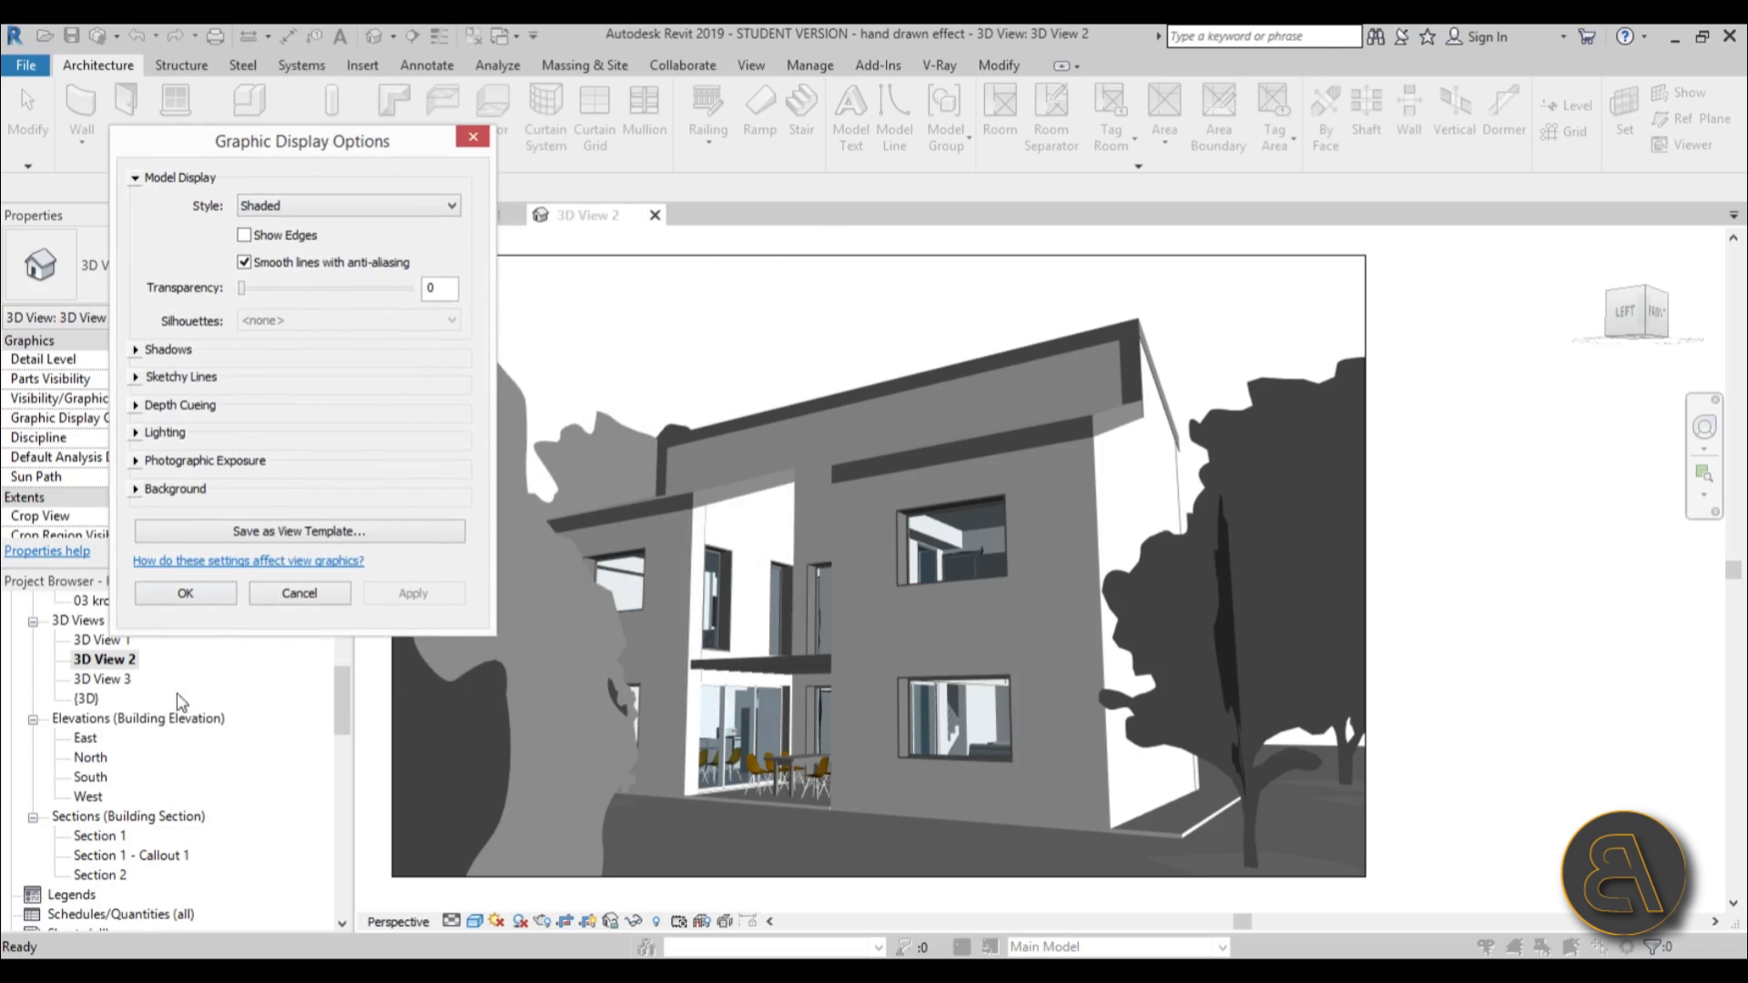
click(138, 351)
click(246, 365)
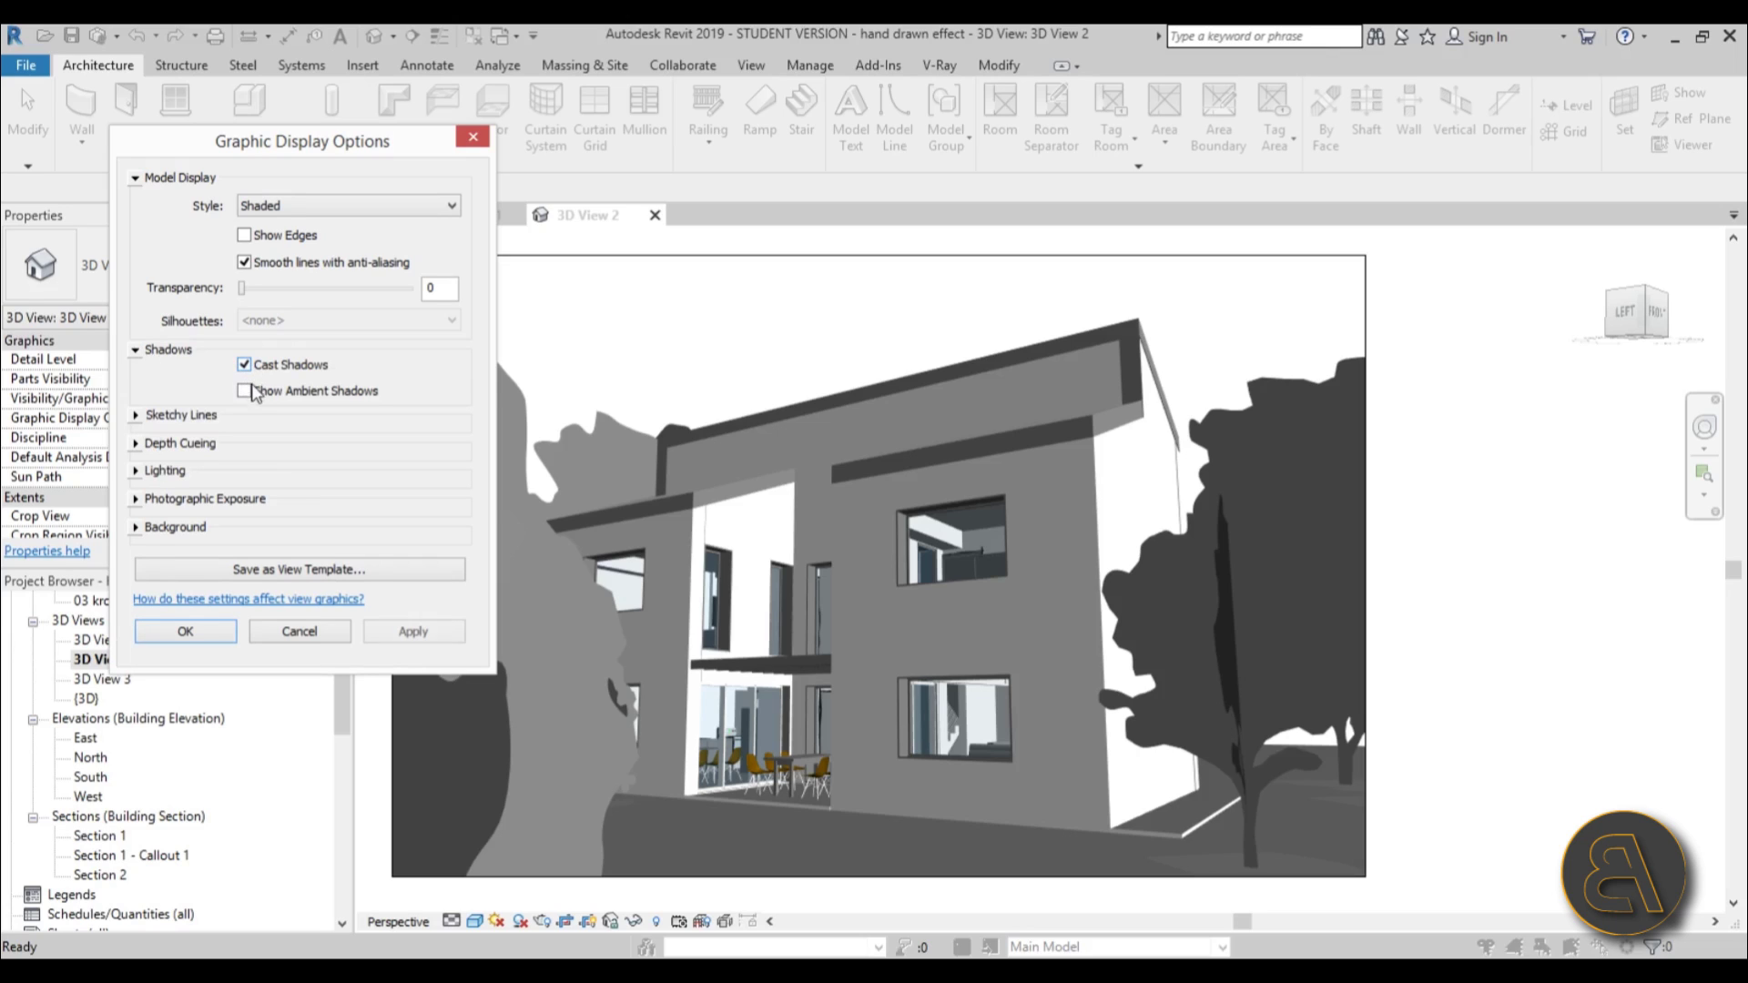
click(259, 393)
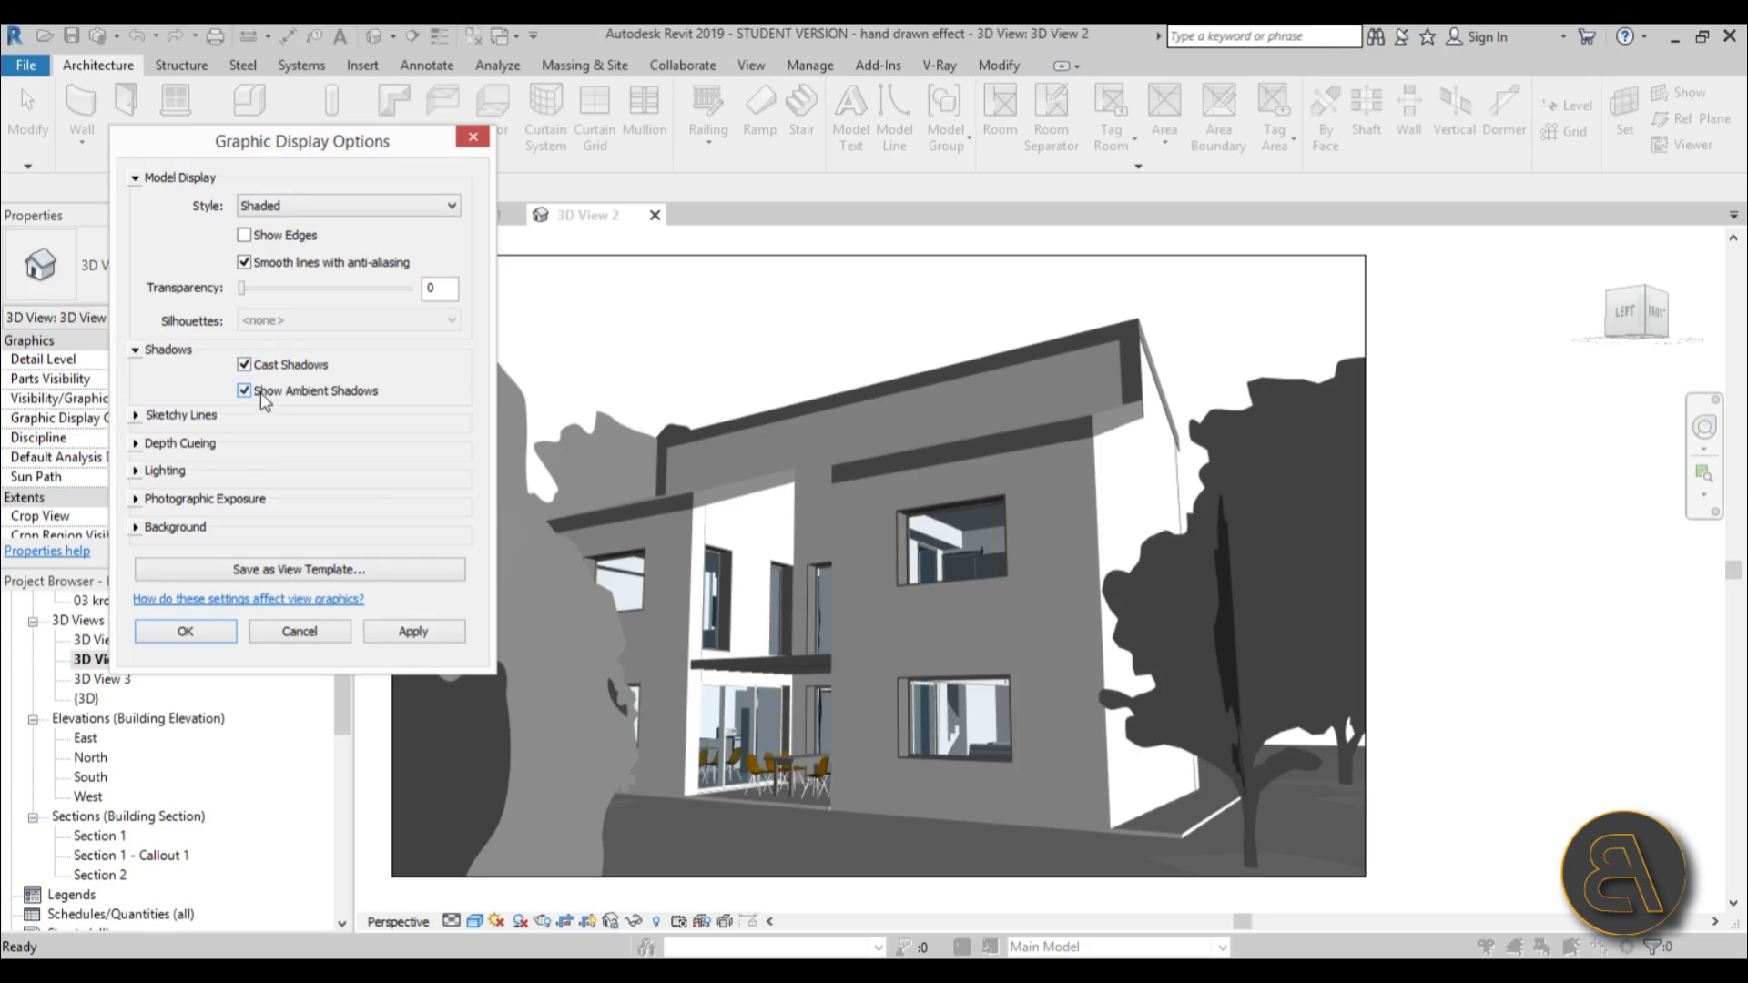
click(420, 641)
click(418, 643)
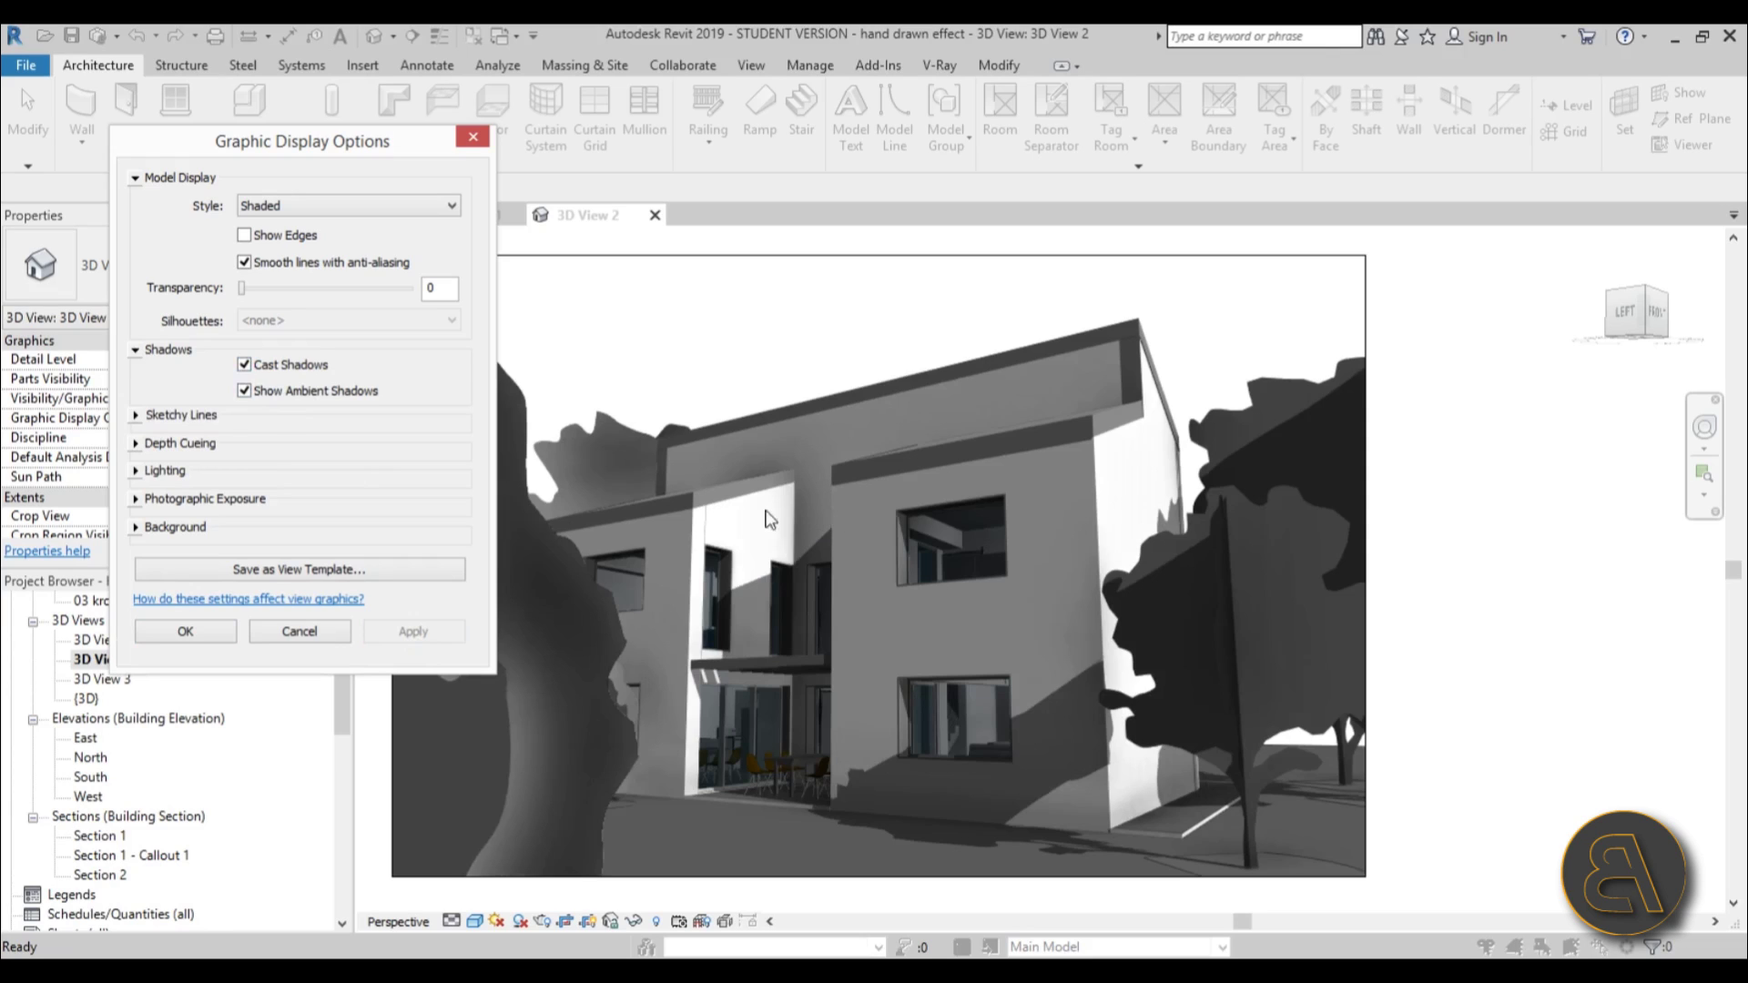
Step: Set the view's lighting to sun 50, ambient light 49 and shadows 15
click(136, 471)
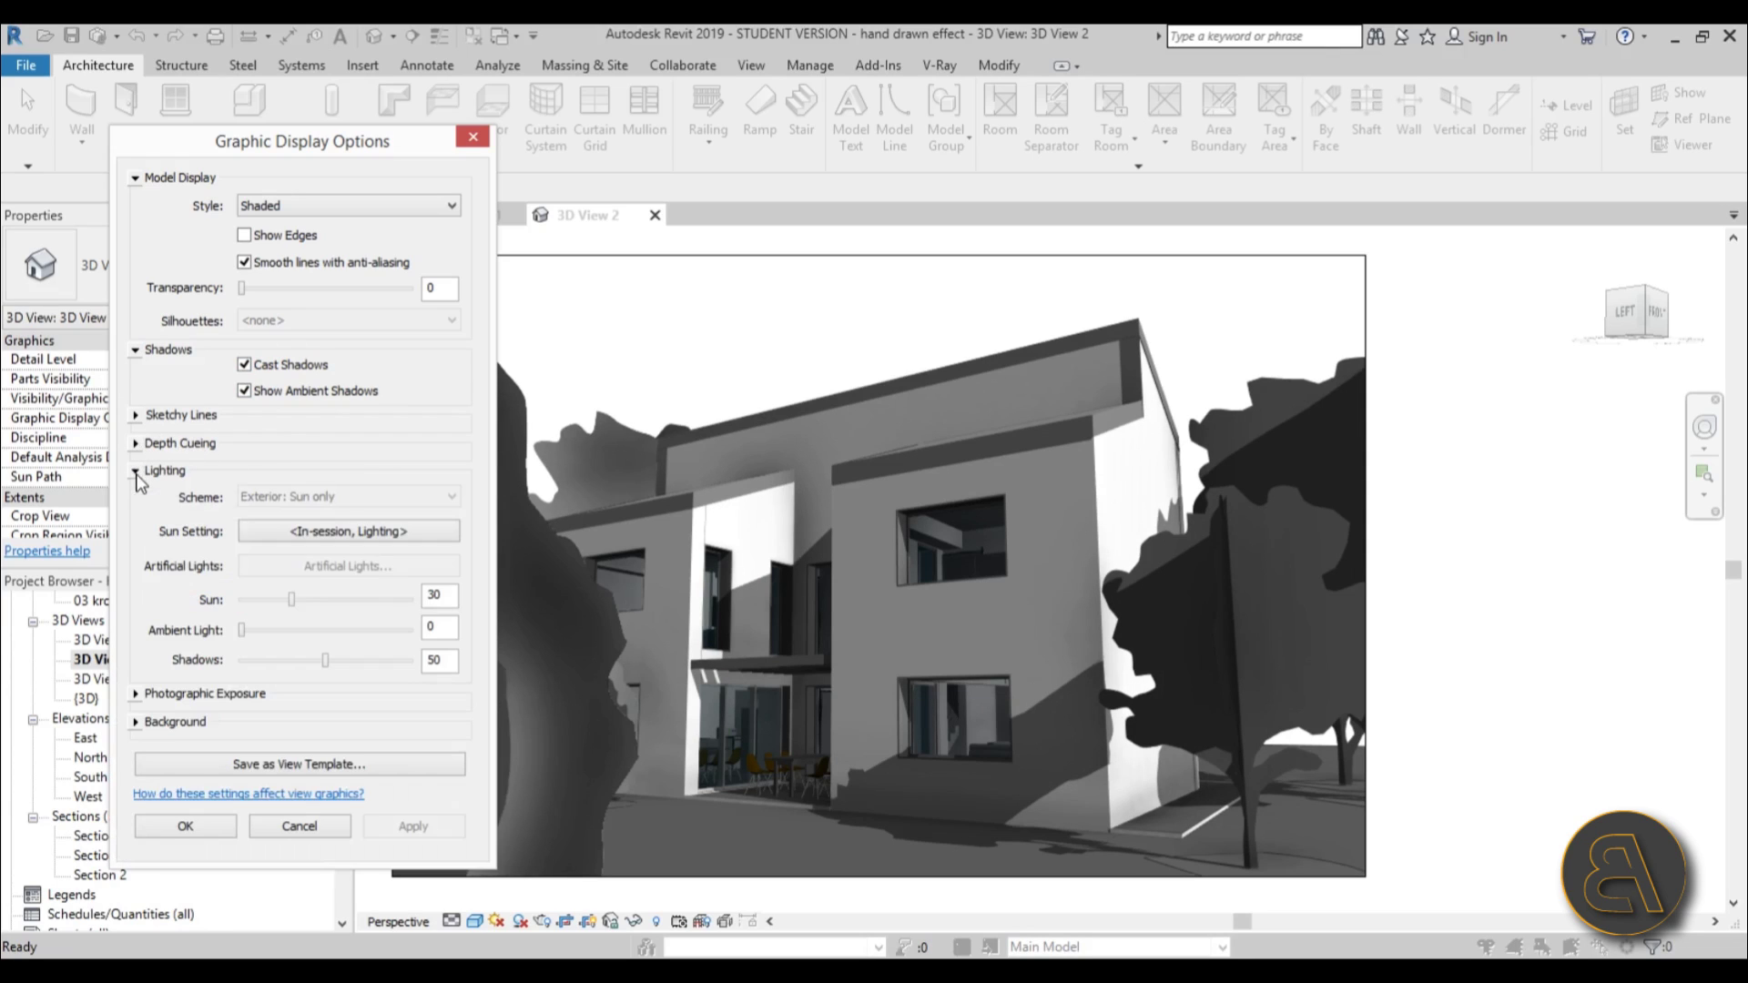
click(353, 600)
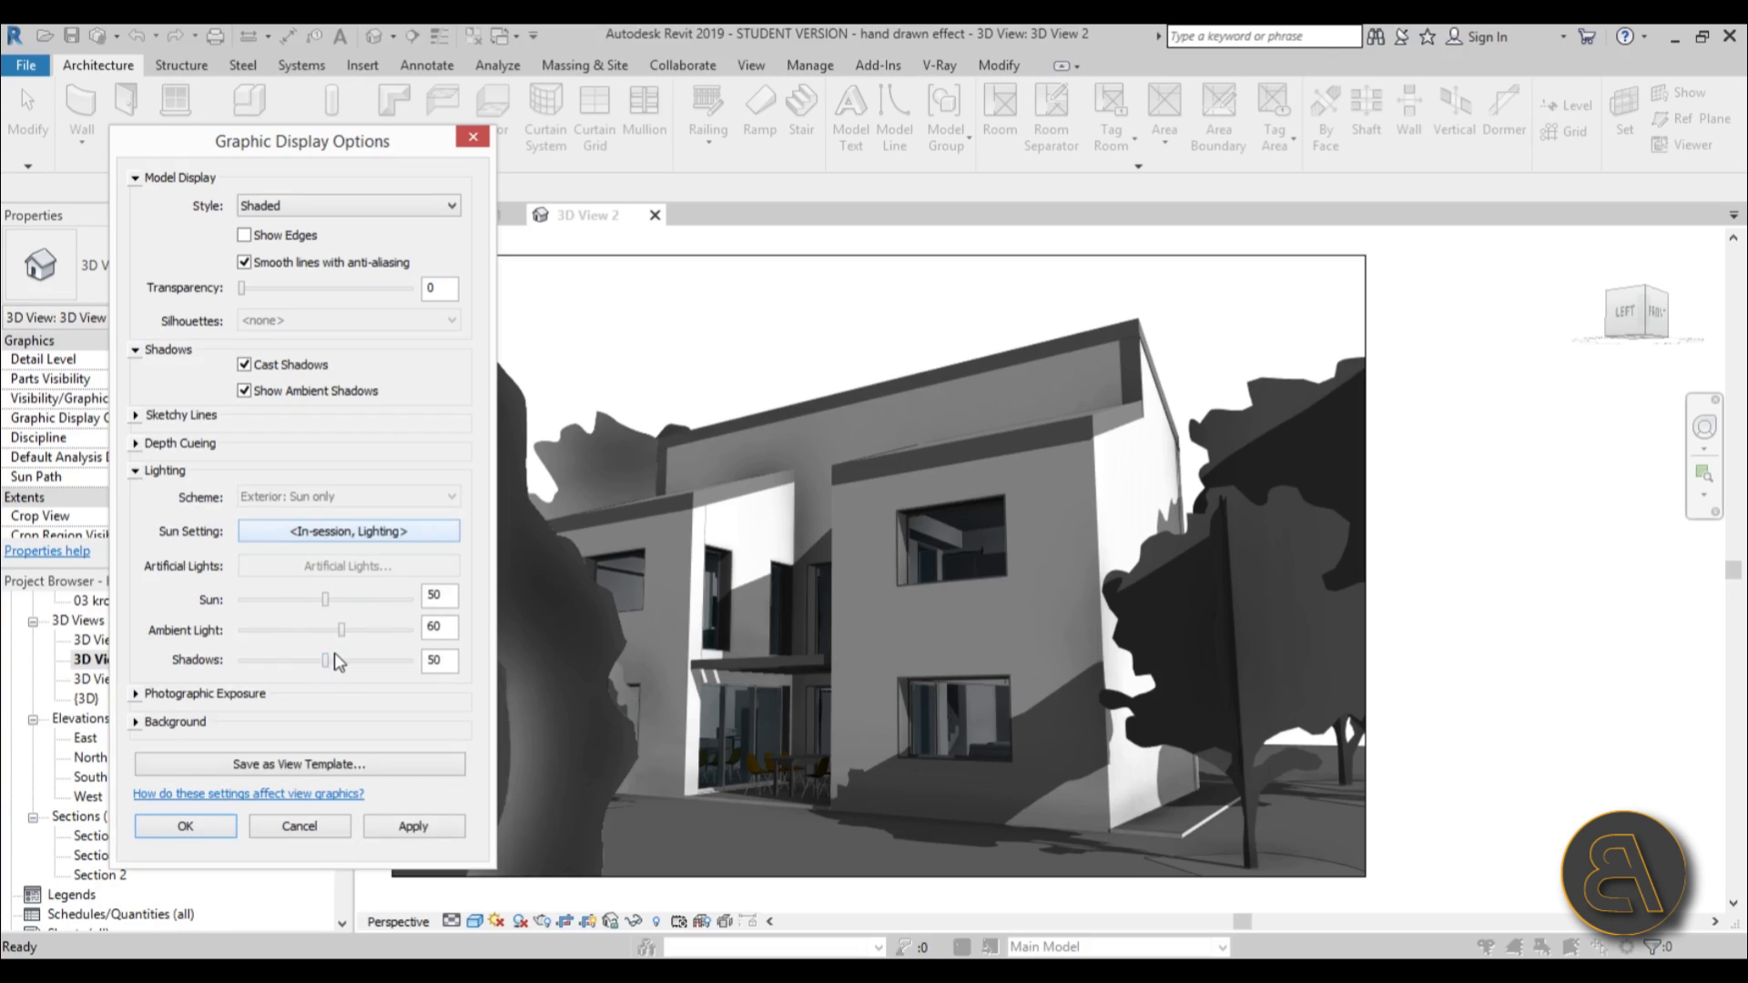
drag(341, 632, 322, 633)
double_click(446, 662)
key(Return)
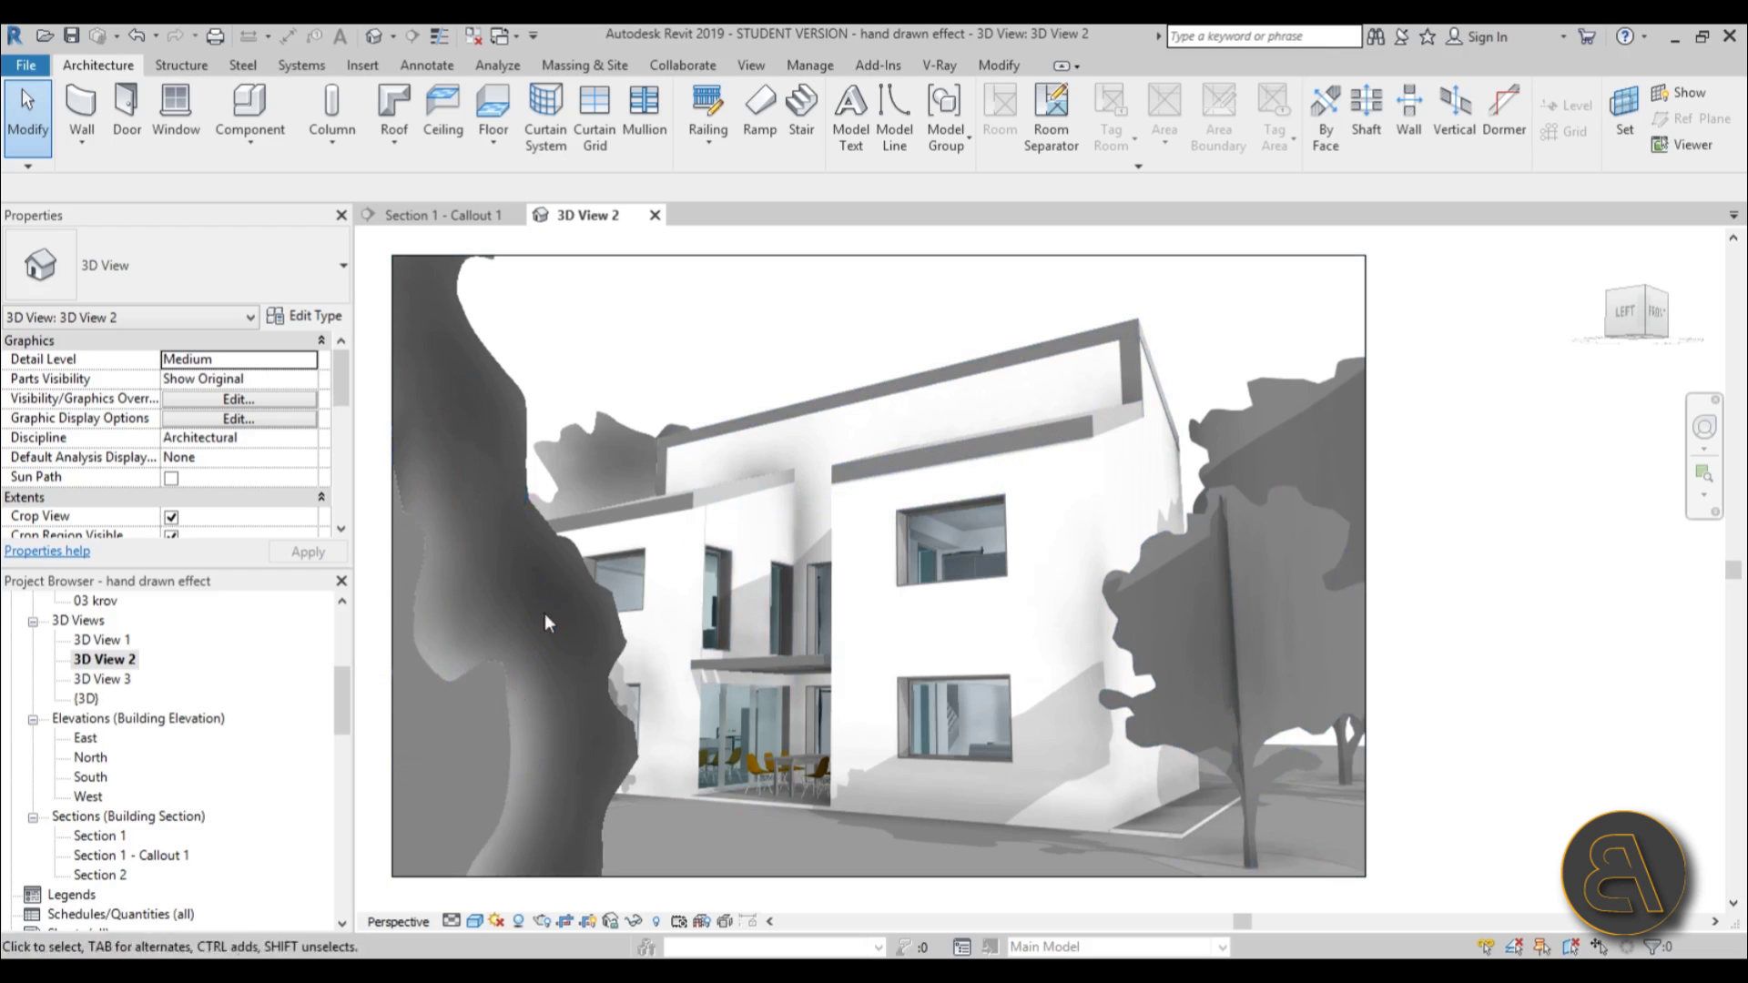
Step: Reopen the graphic display options and raise the shadow intensity to 21
click(474, 921)
click(515, 761)
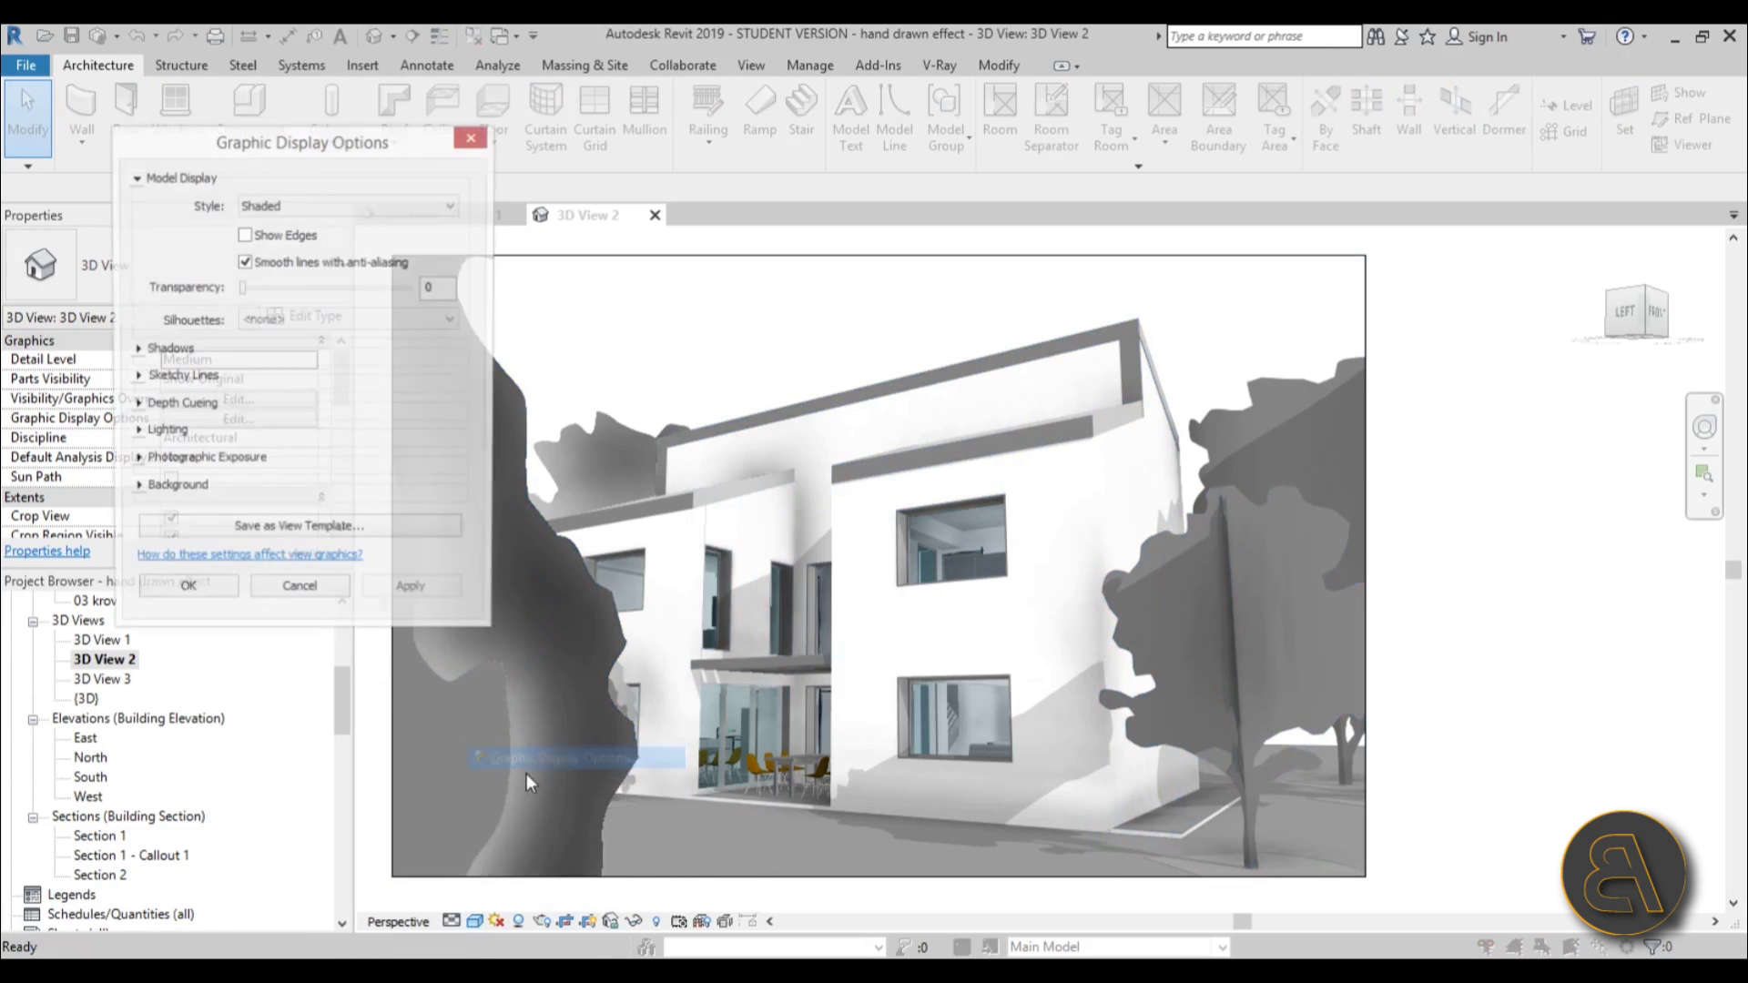
click(137, 432)
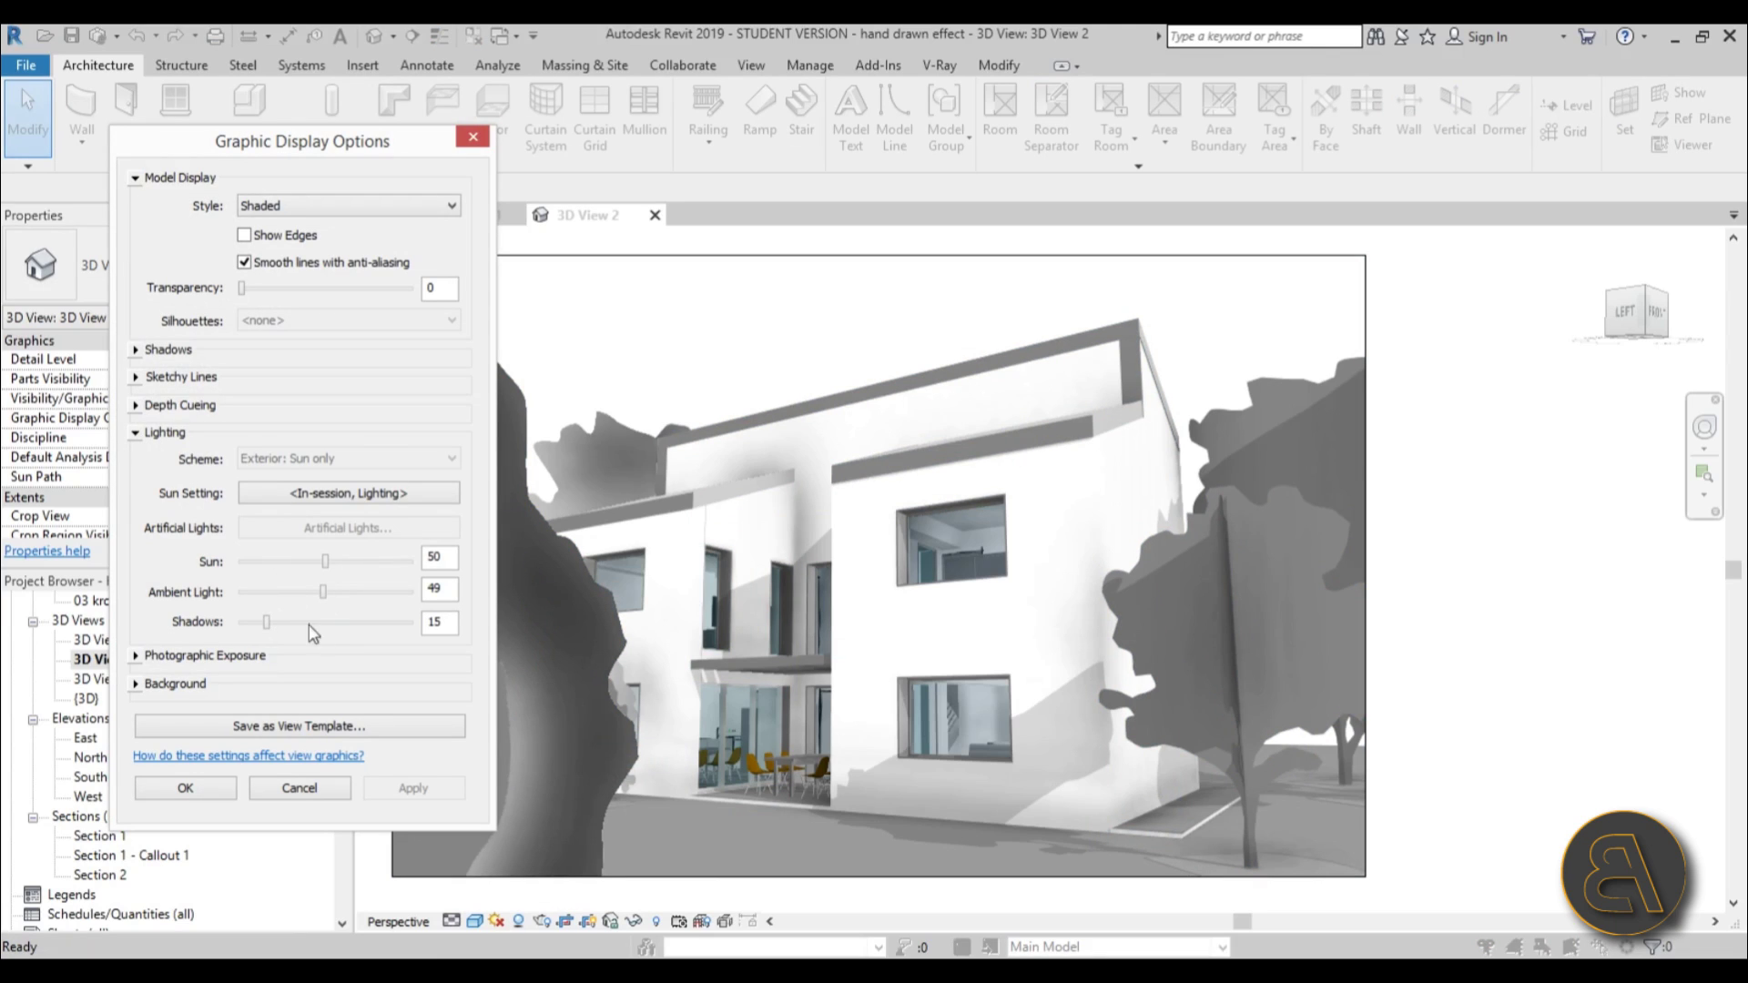
drag(269, 630, 276, 626)
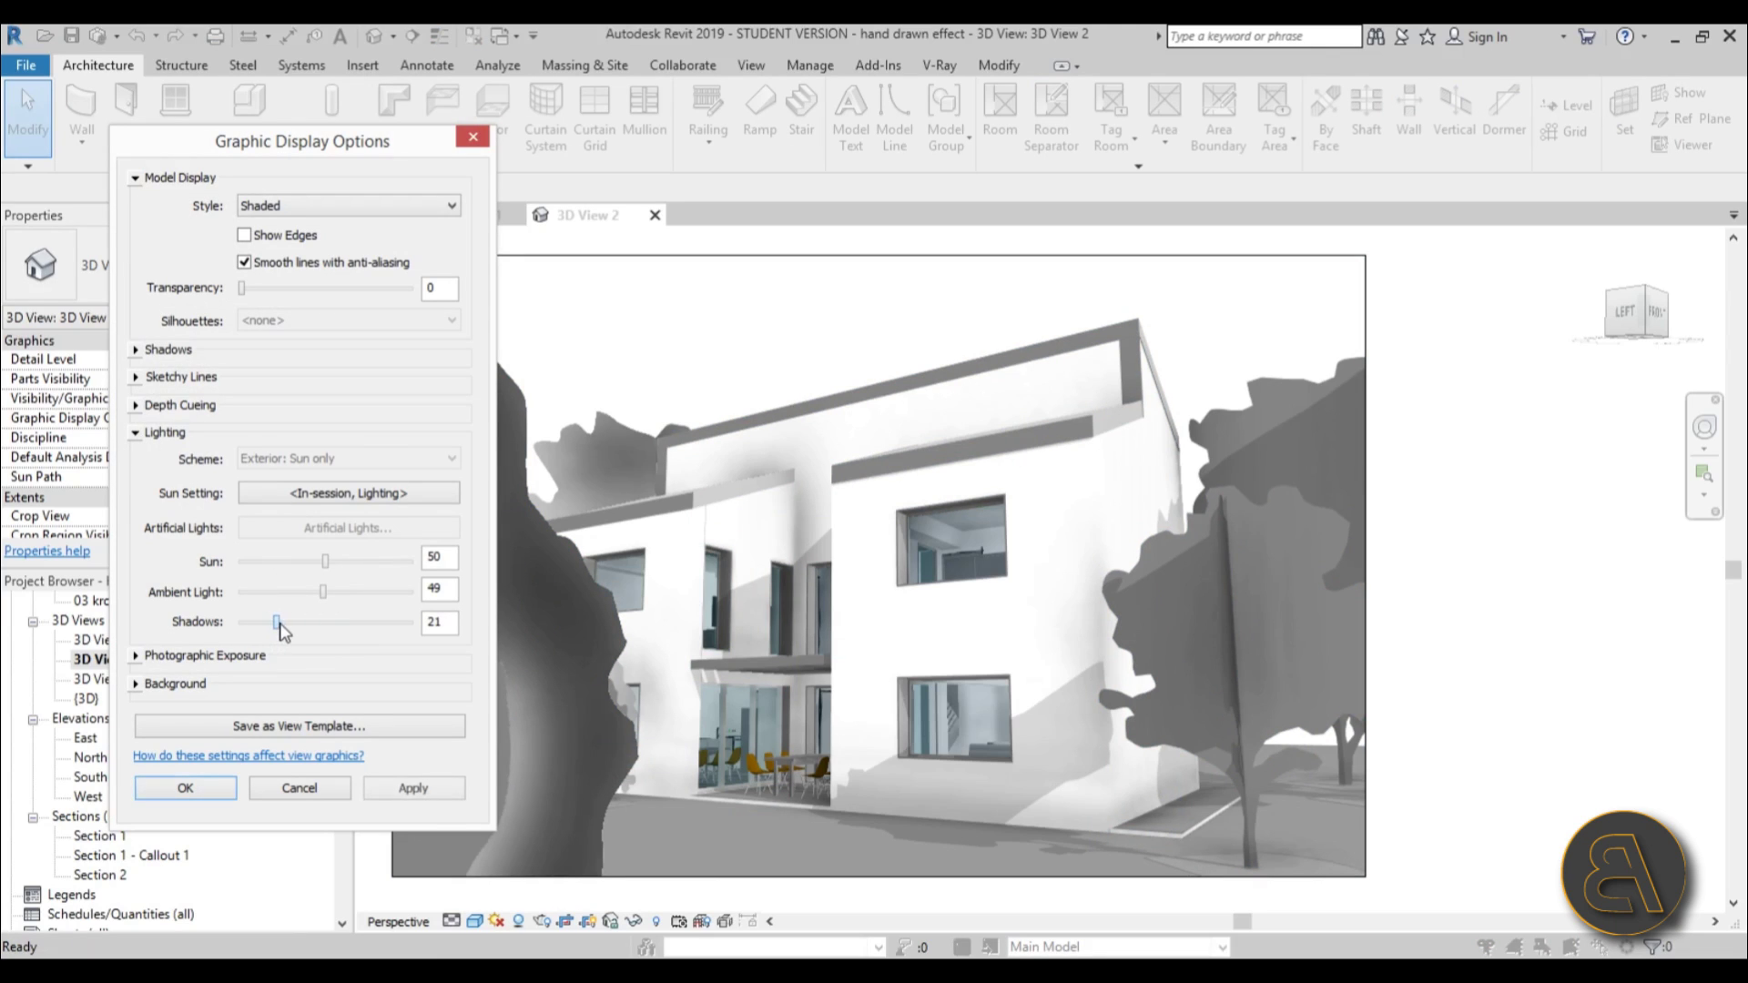
click(412, 788)
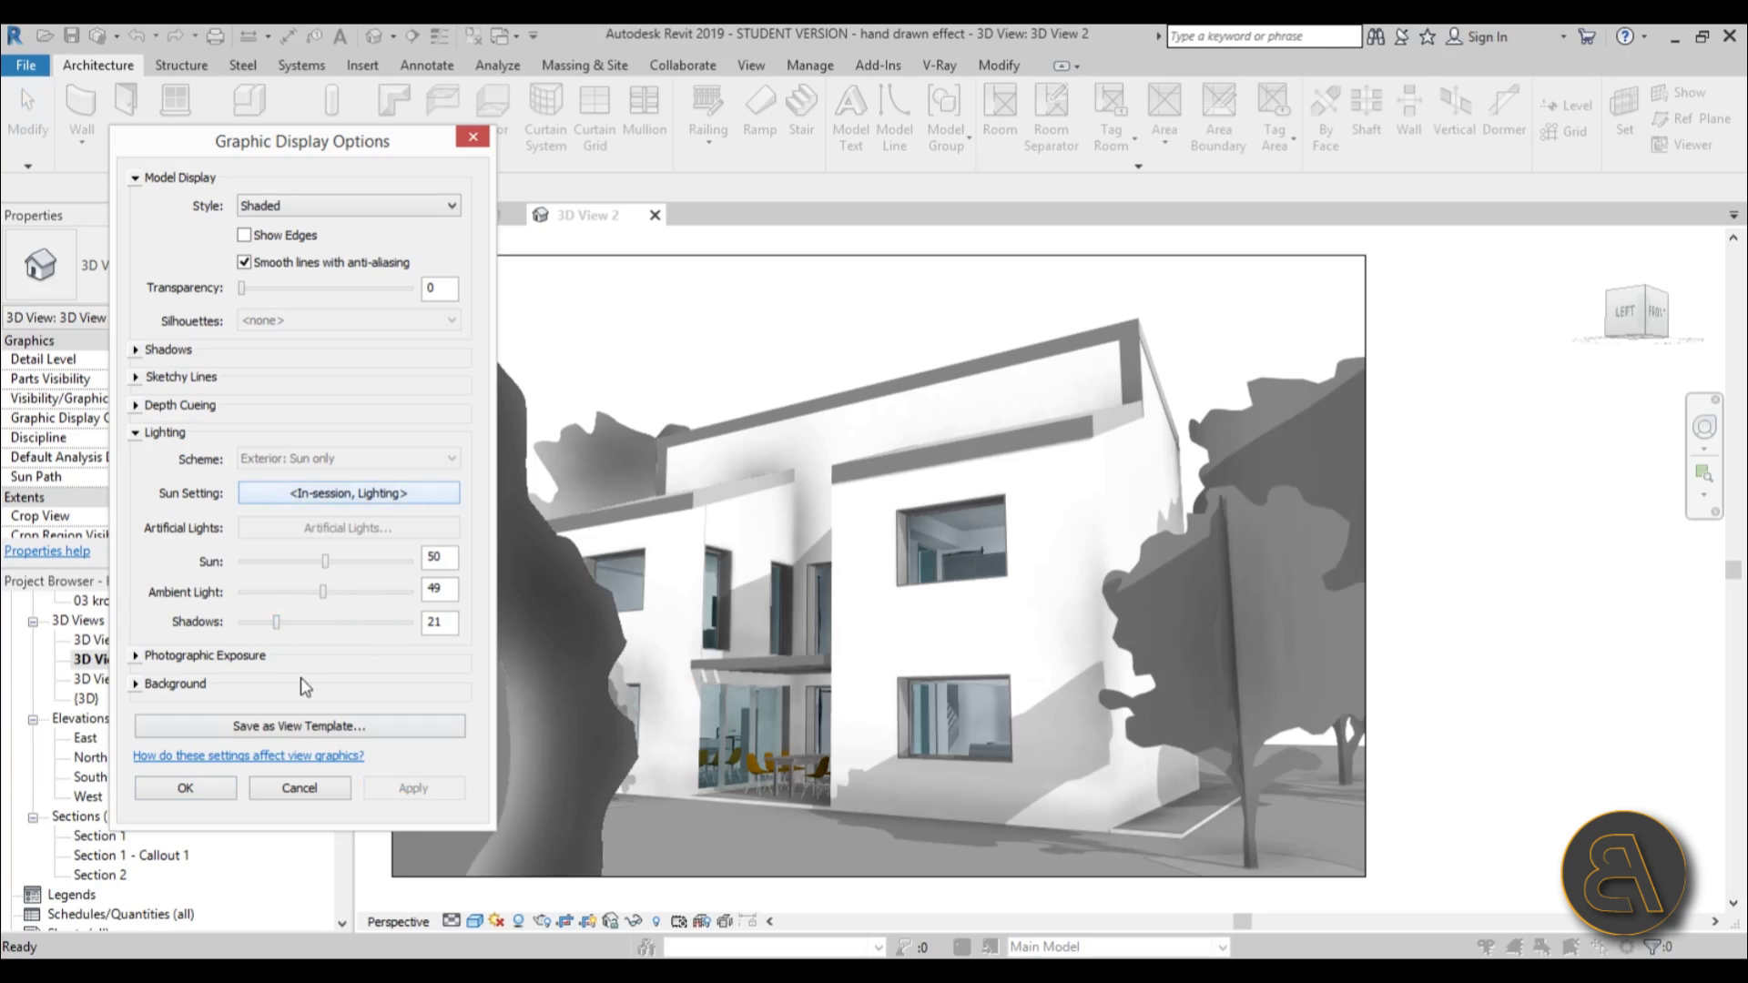
Step: Give the view a Gradient background with a white ground color
click(137, 684)
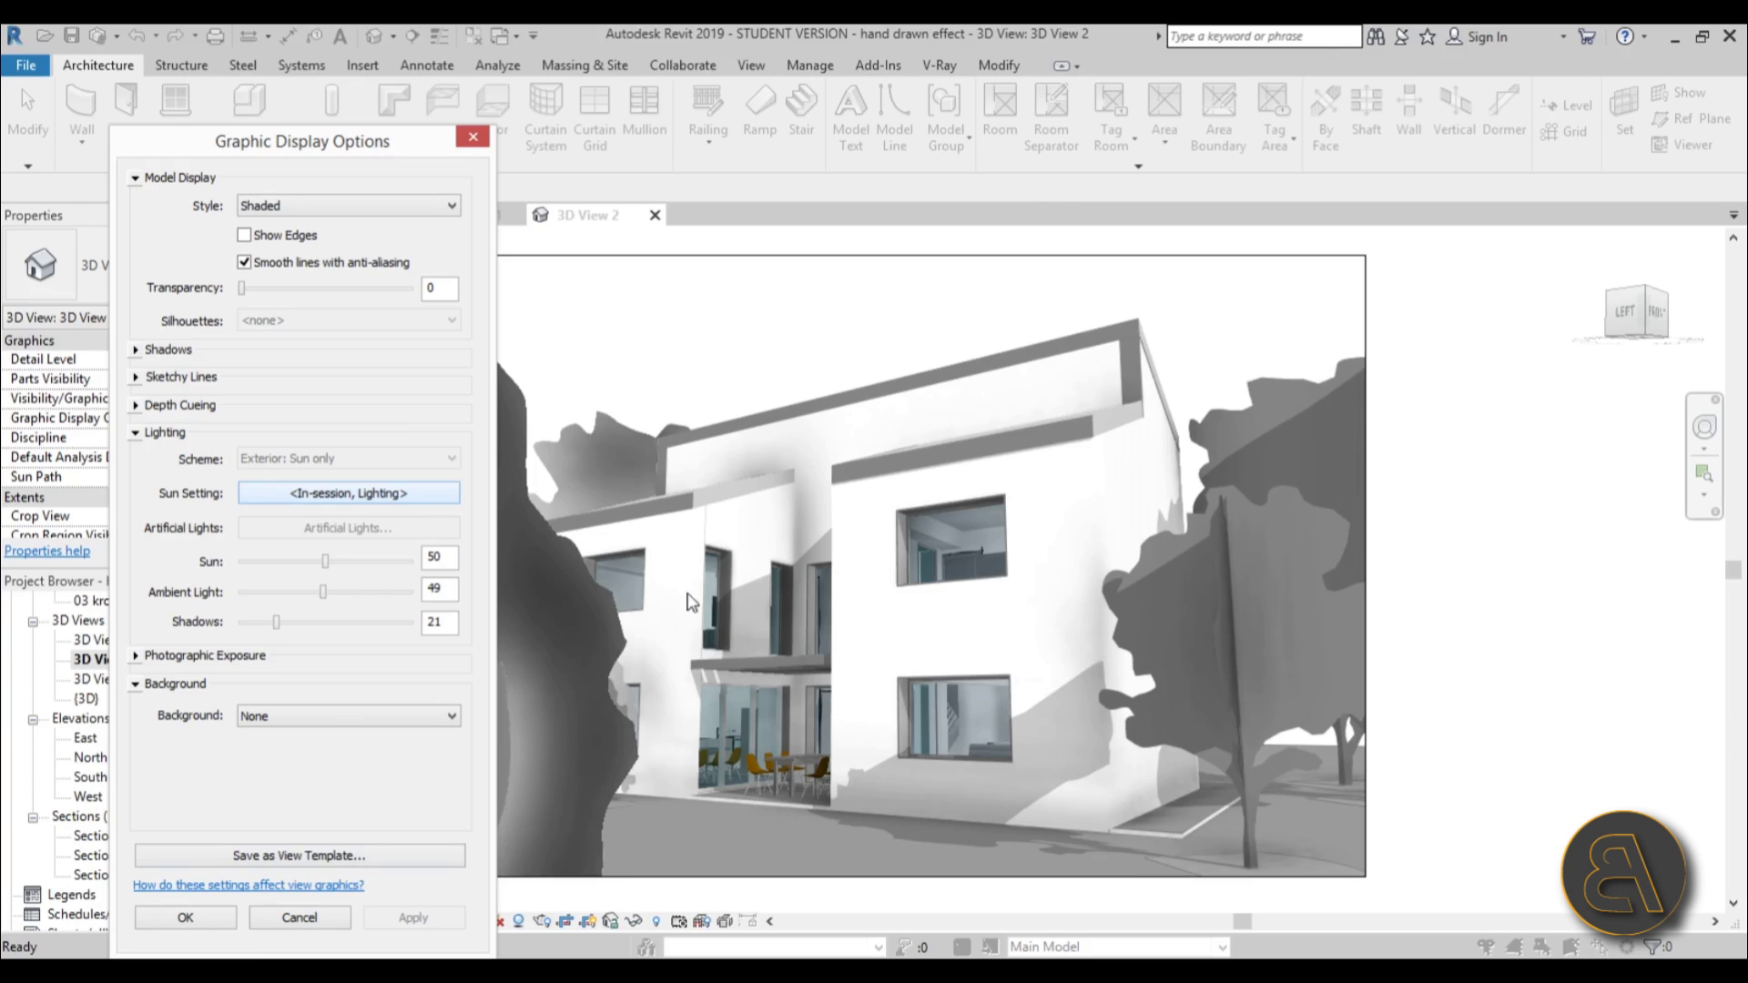
click(335, 719)
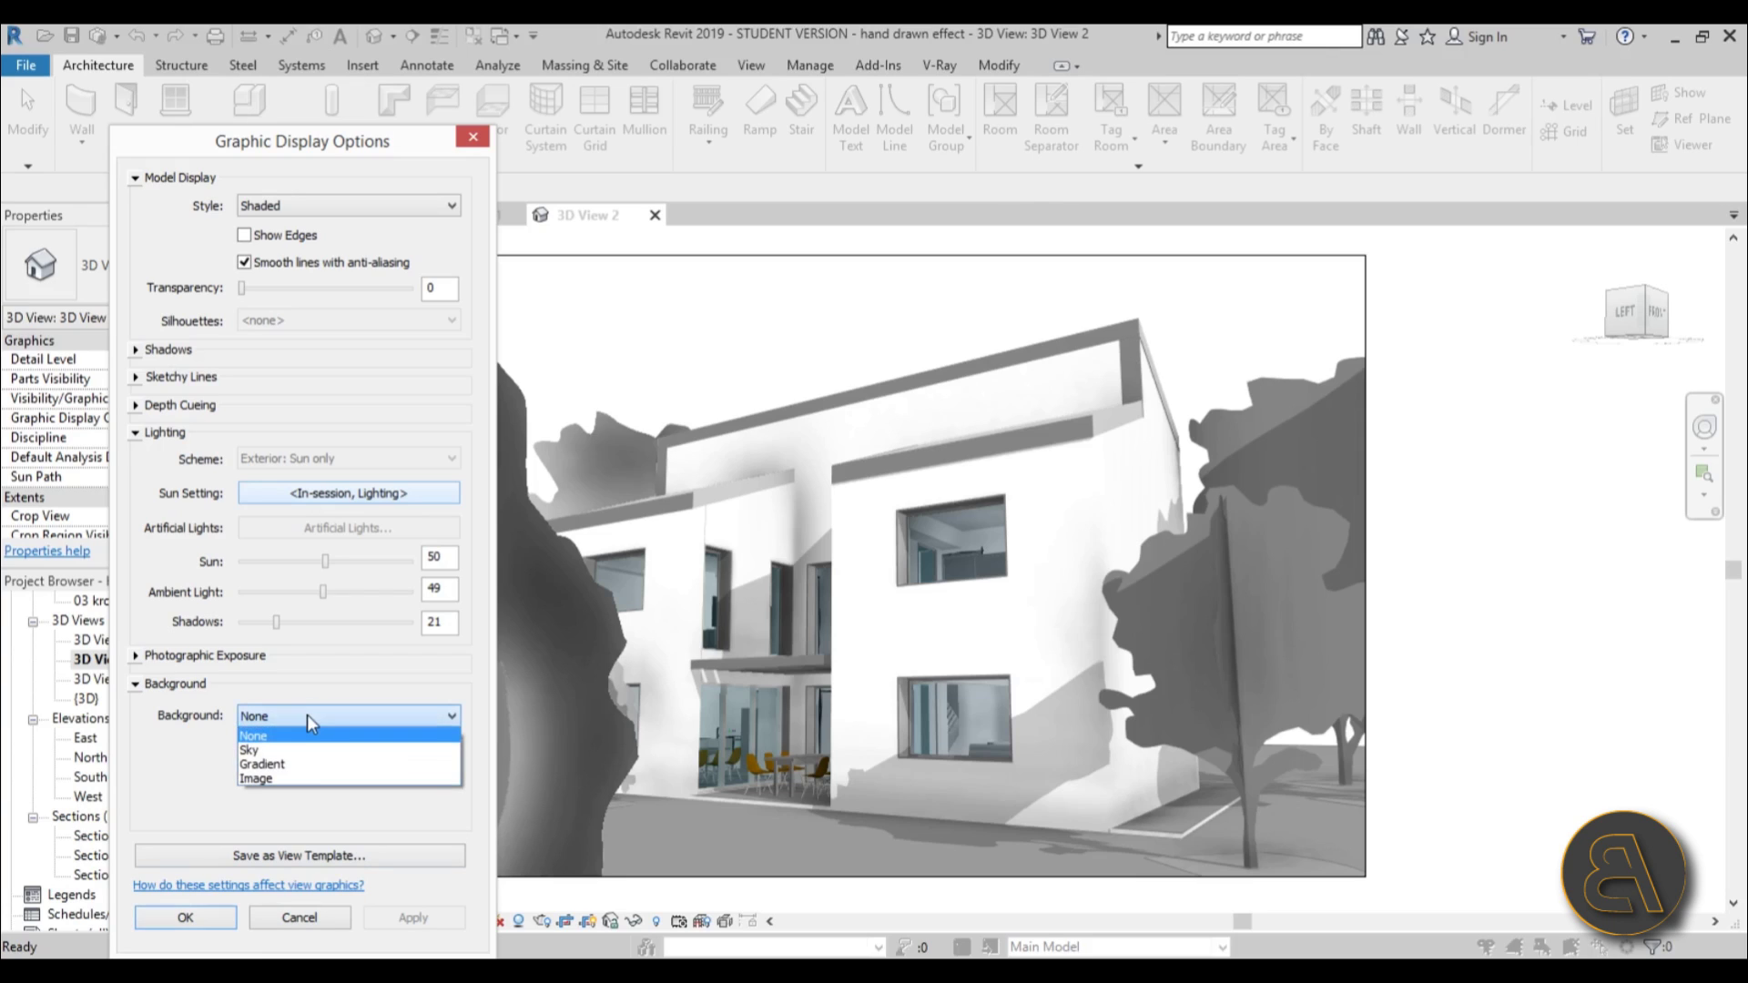
click(289, 767)
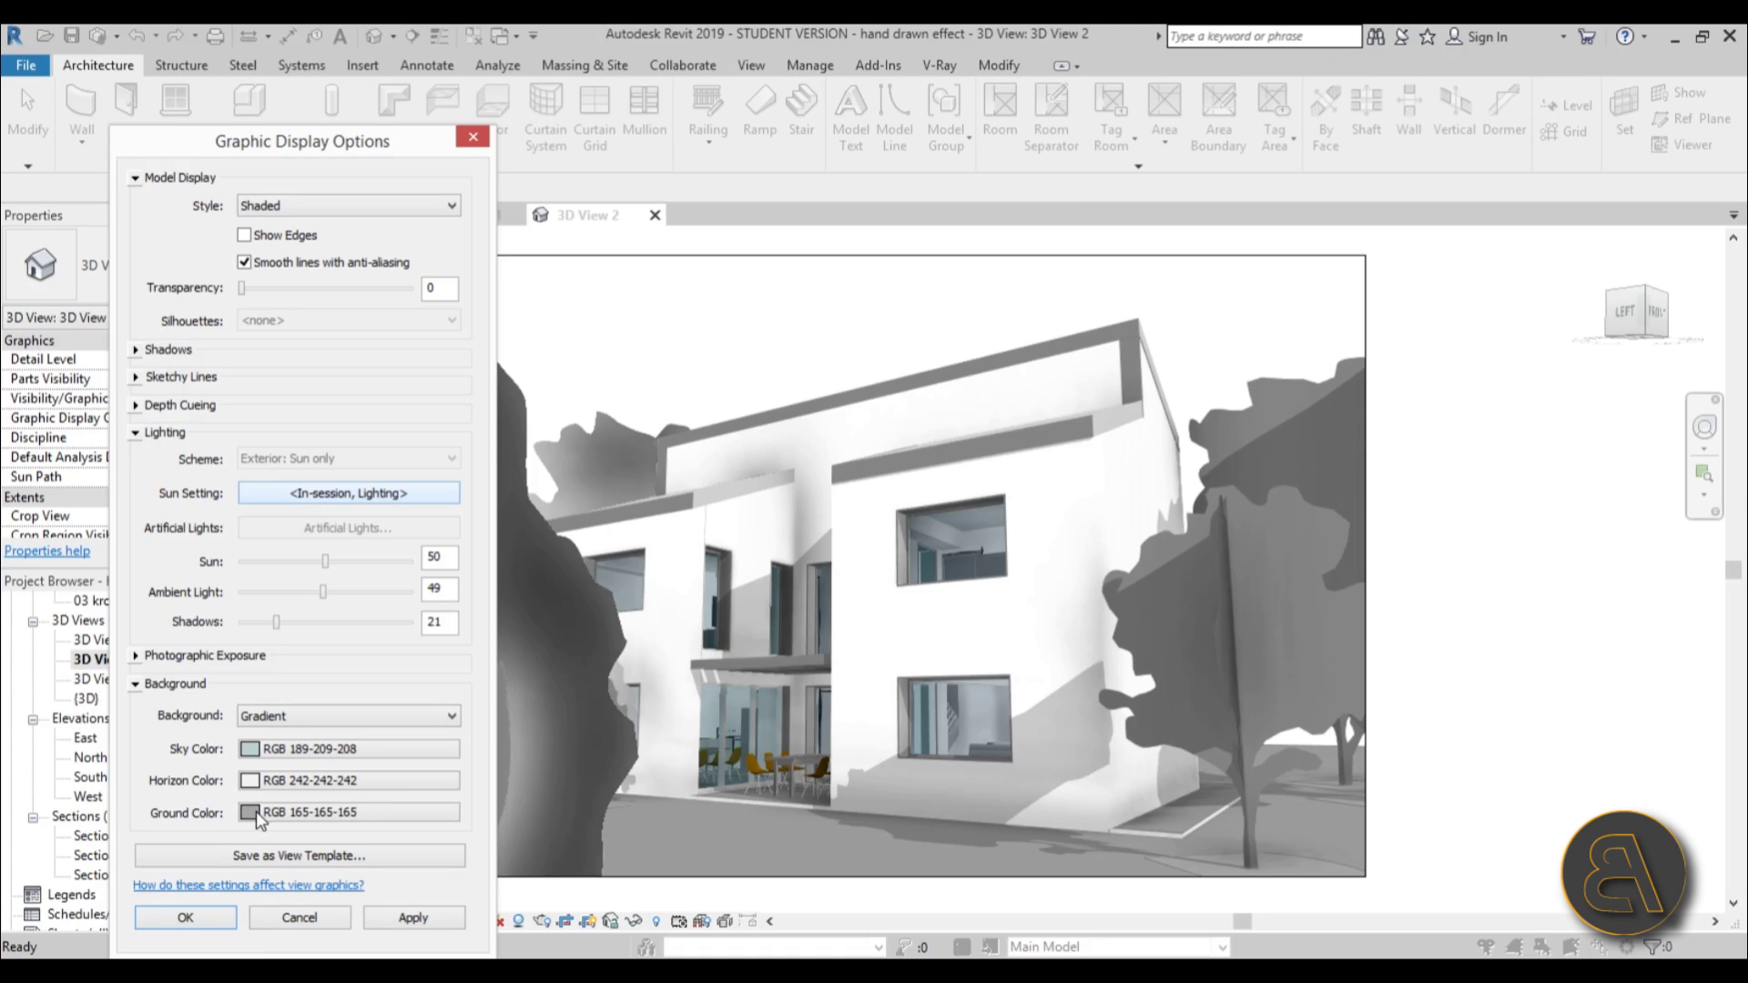
click(257, 814)
click(274, 510)
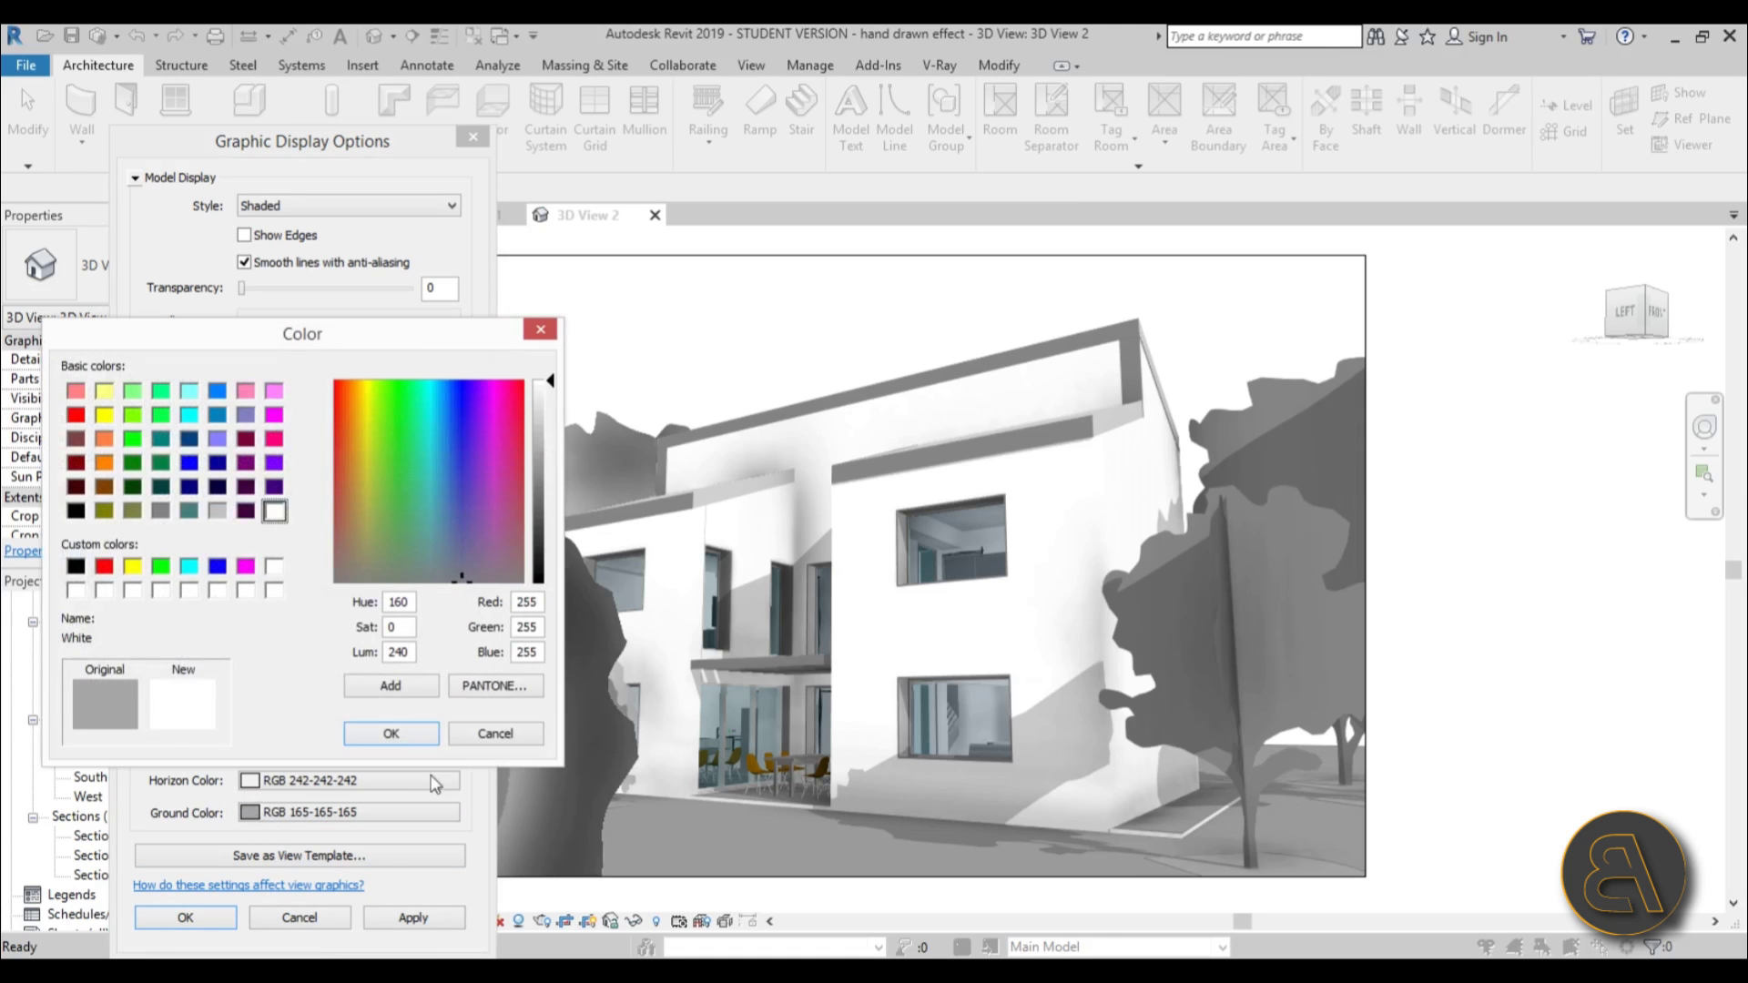
click(391, 733)
Step: Change the gradient's sky color to light blue RGB 170-242-255 and apply the display settings
click(255, 750)
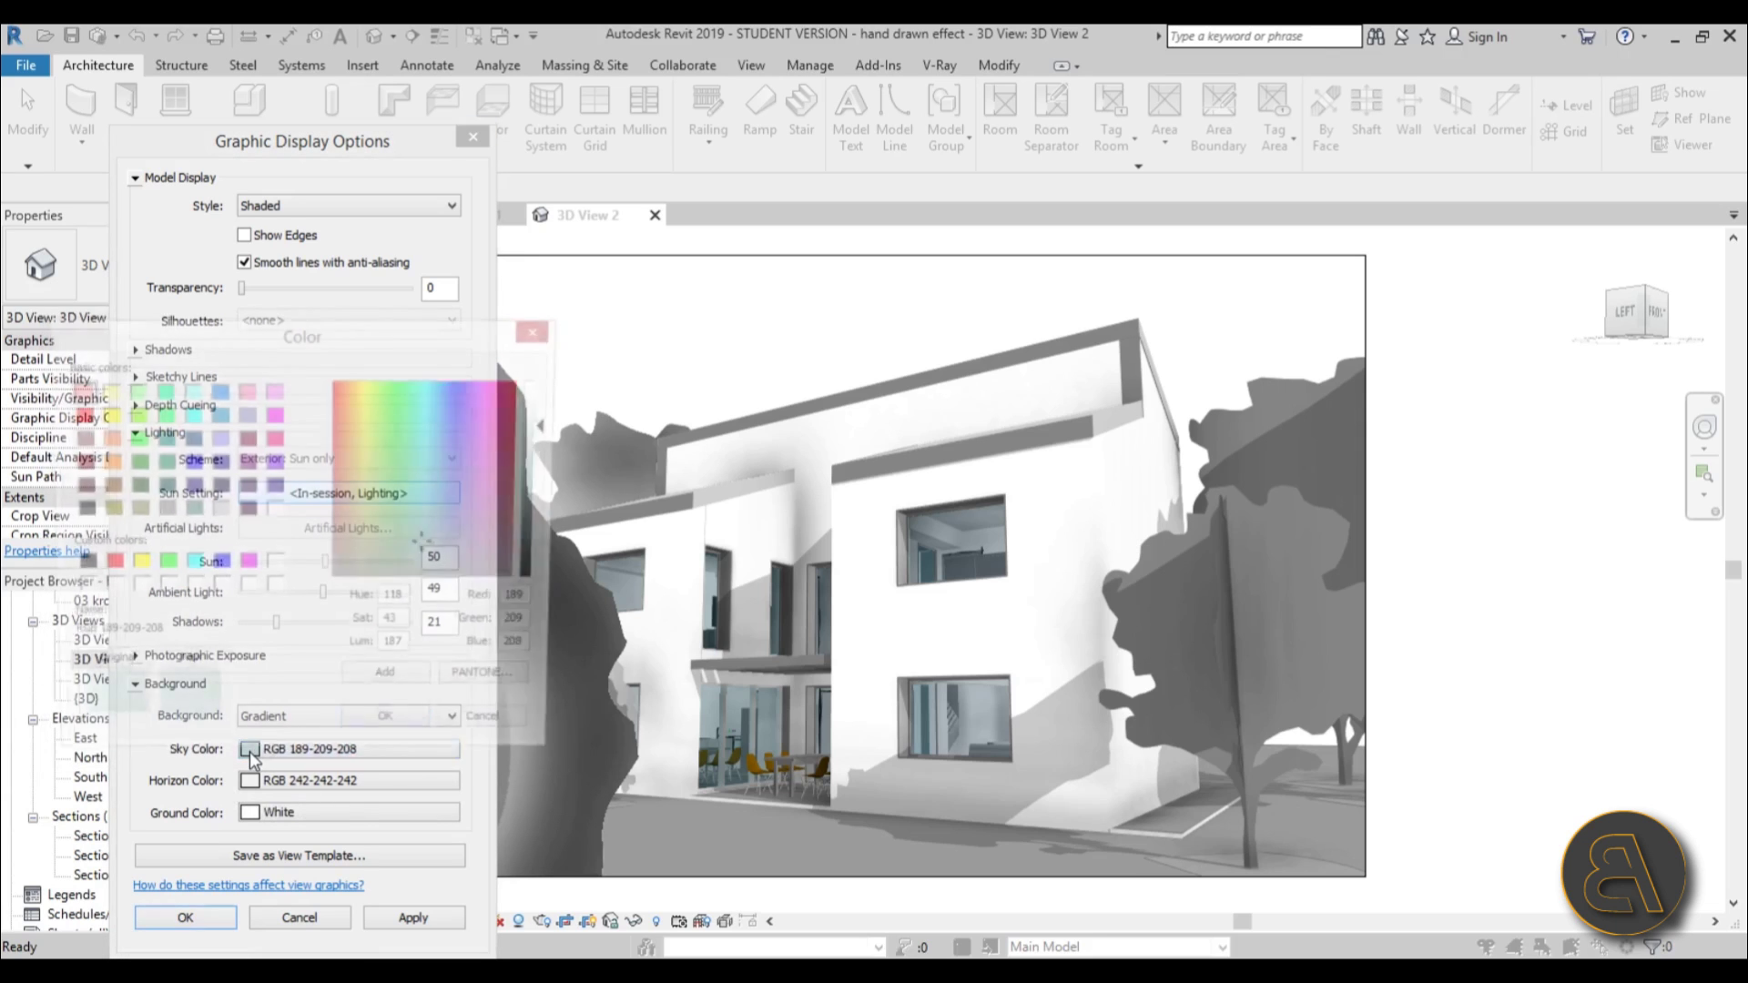
drag(441, 516, 433, 381)
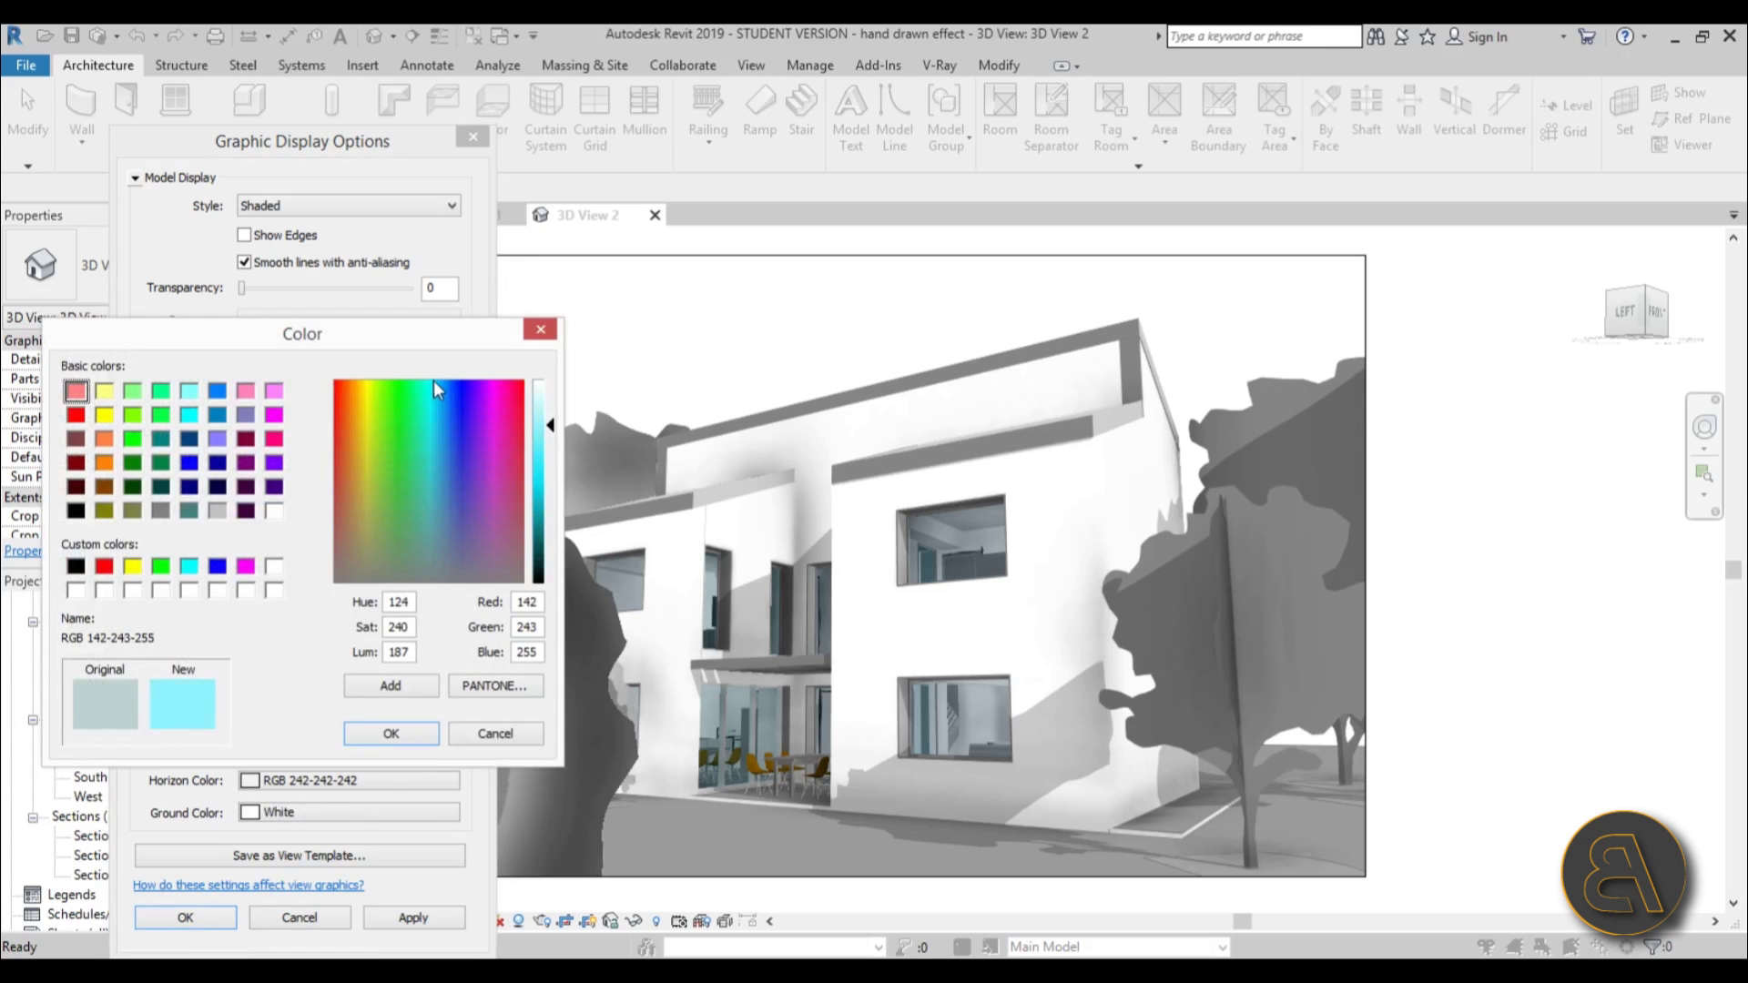
click(548, 407)
drag(548, 414, 547, 426)
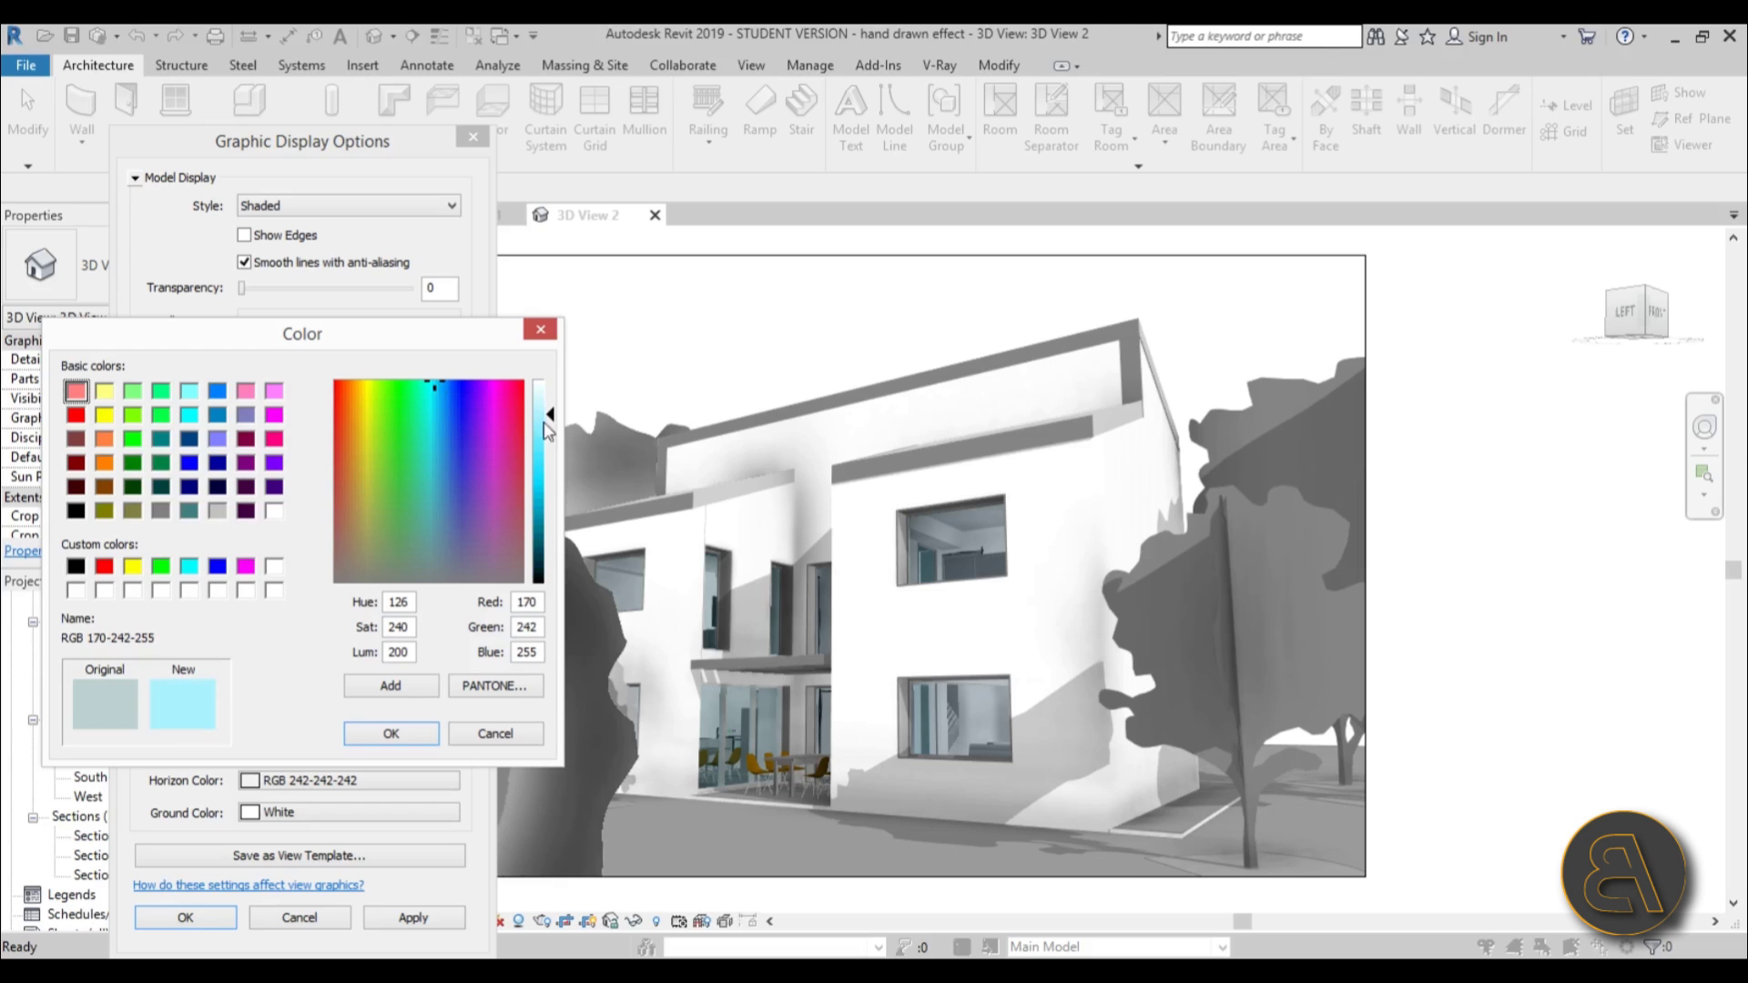
click(382, 731)
click(437, 922)
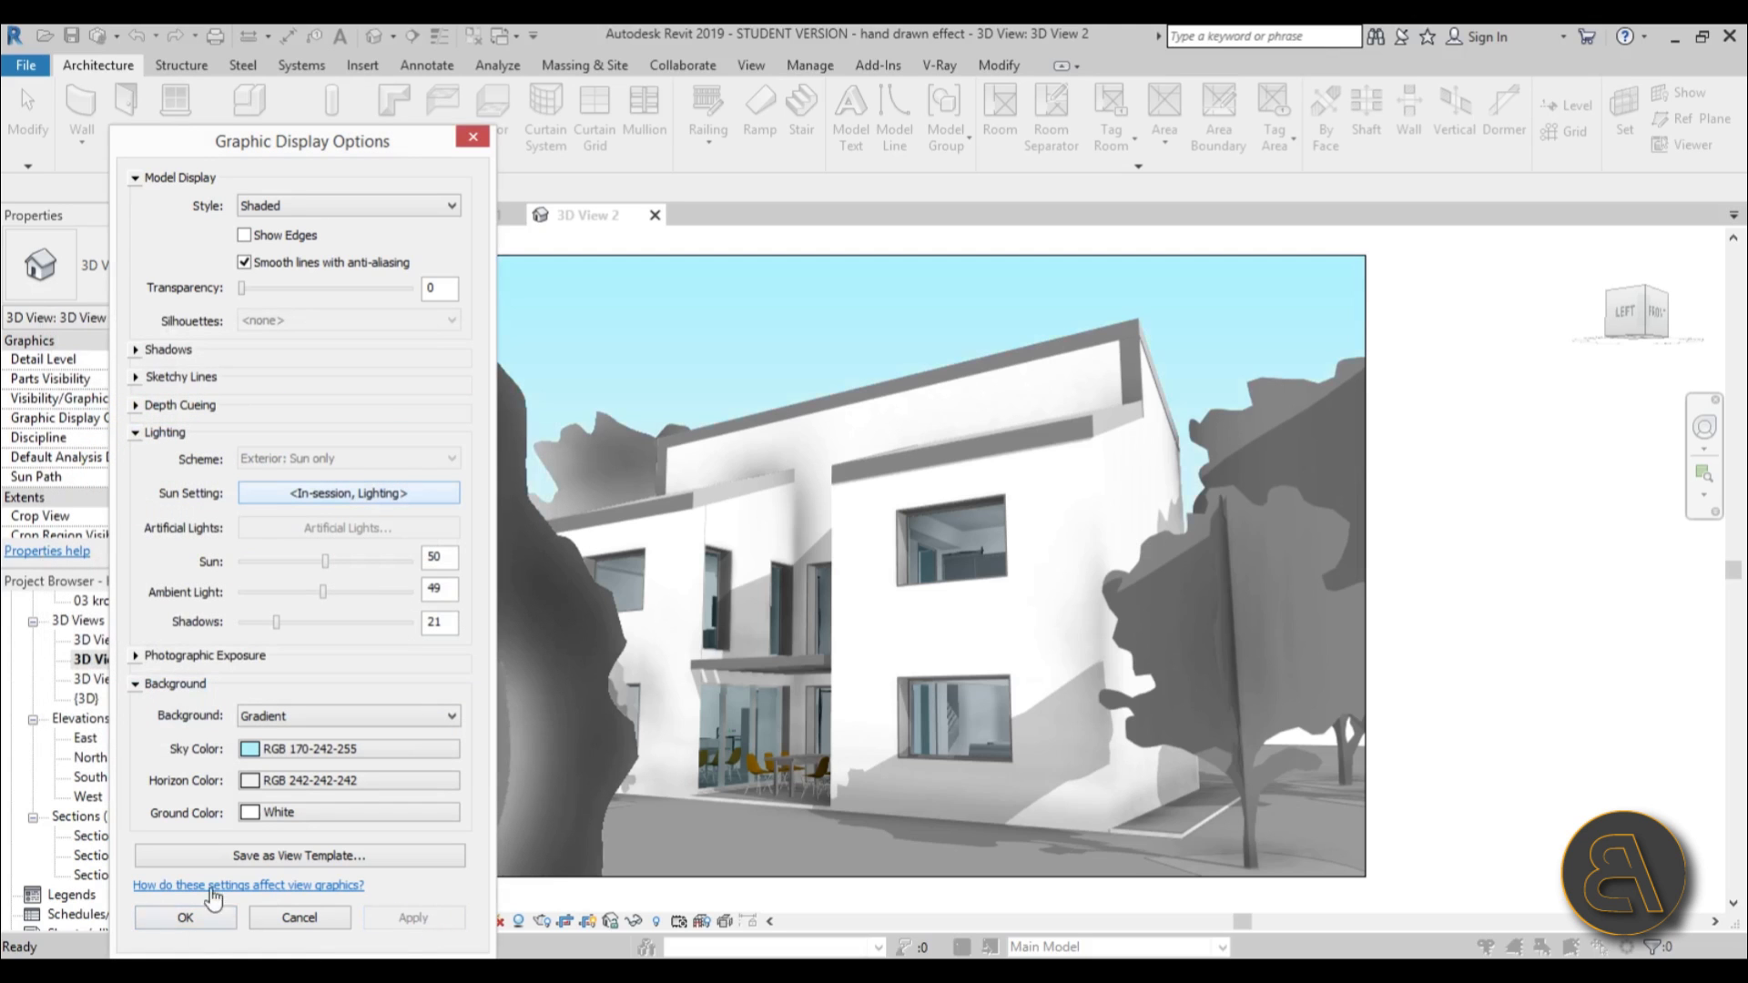
click(185, 918)
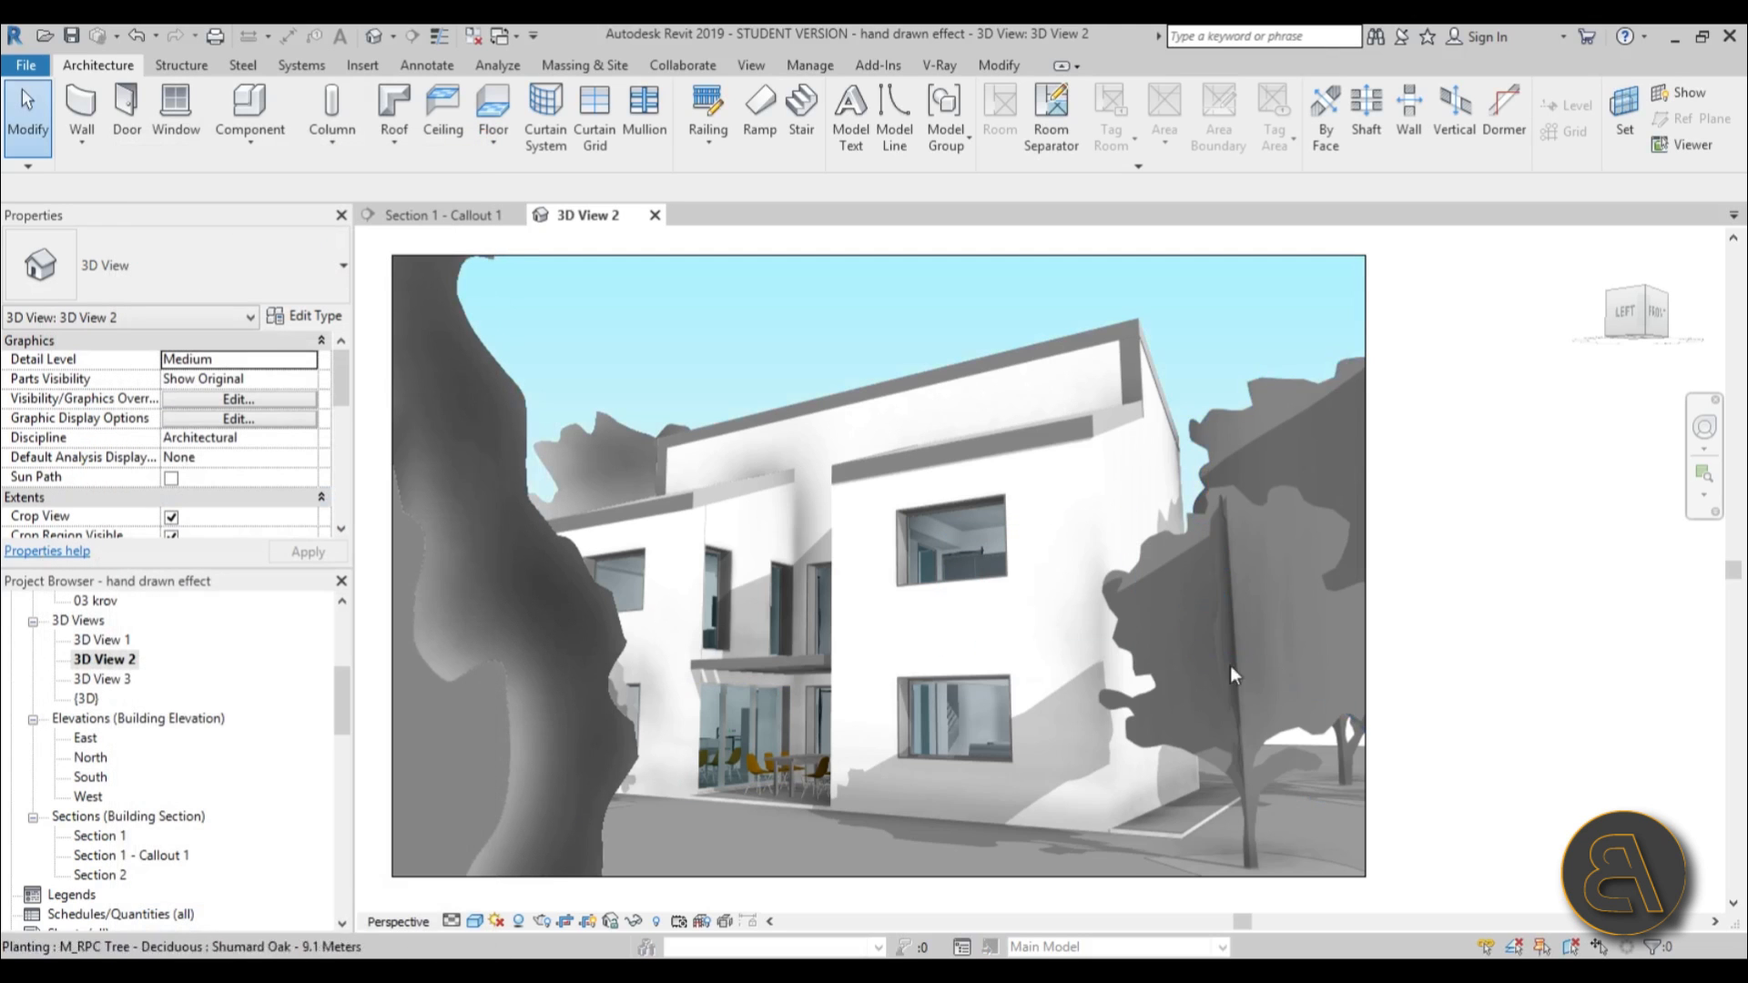
scroll(1006, 866, down, 1)
drag(1007, 866, 1005, 834)
scroll(1005, 833, up, 2)
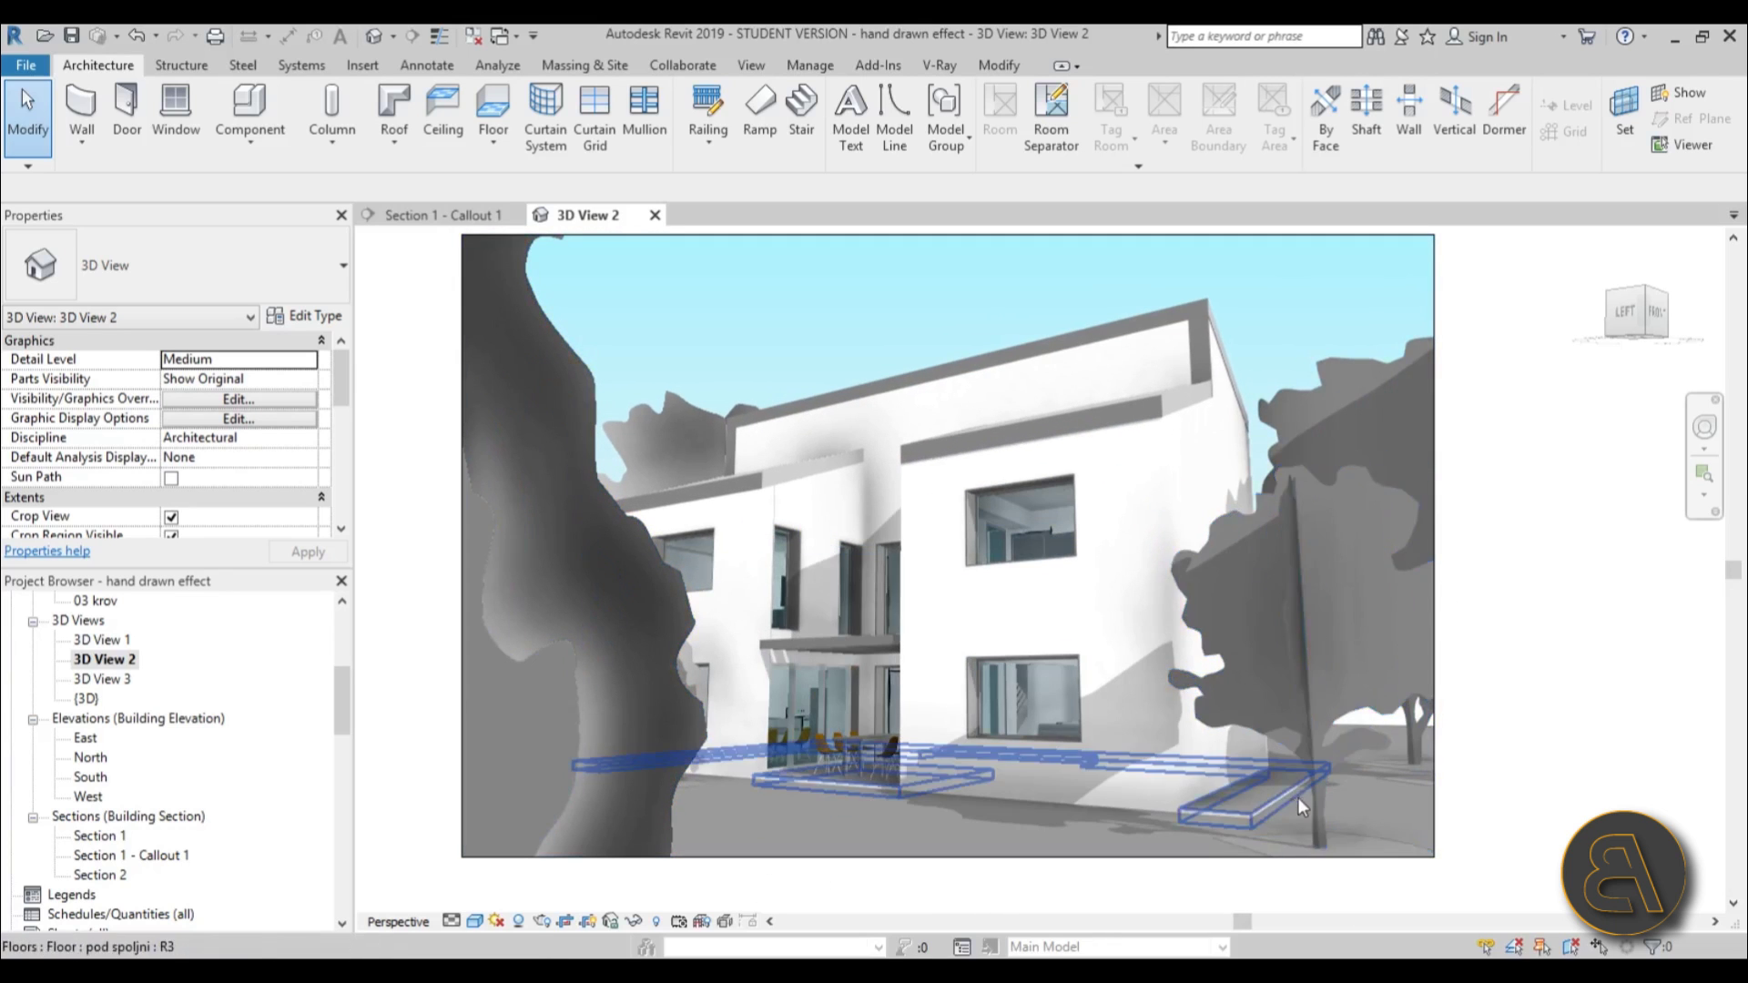
click(1393, 735)
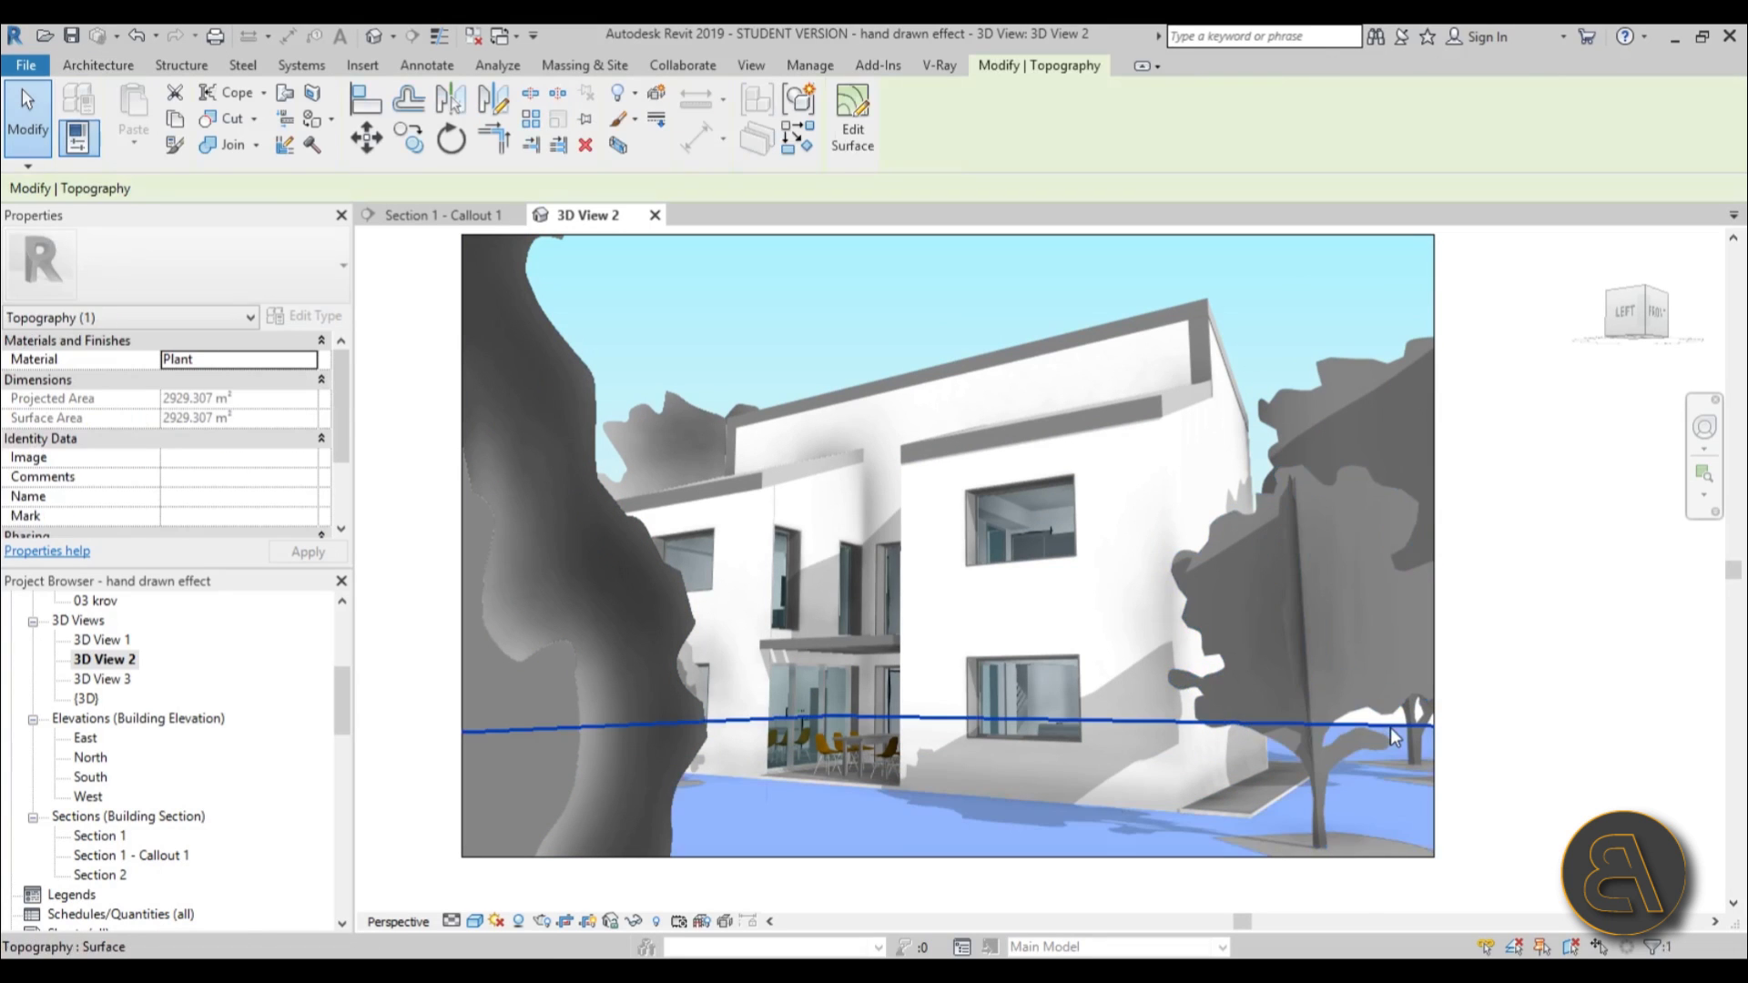
click(847, 828)
right_click(847, 828)
key(Escape)
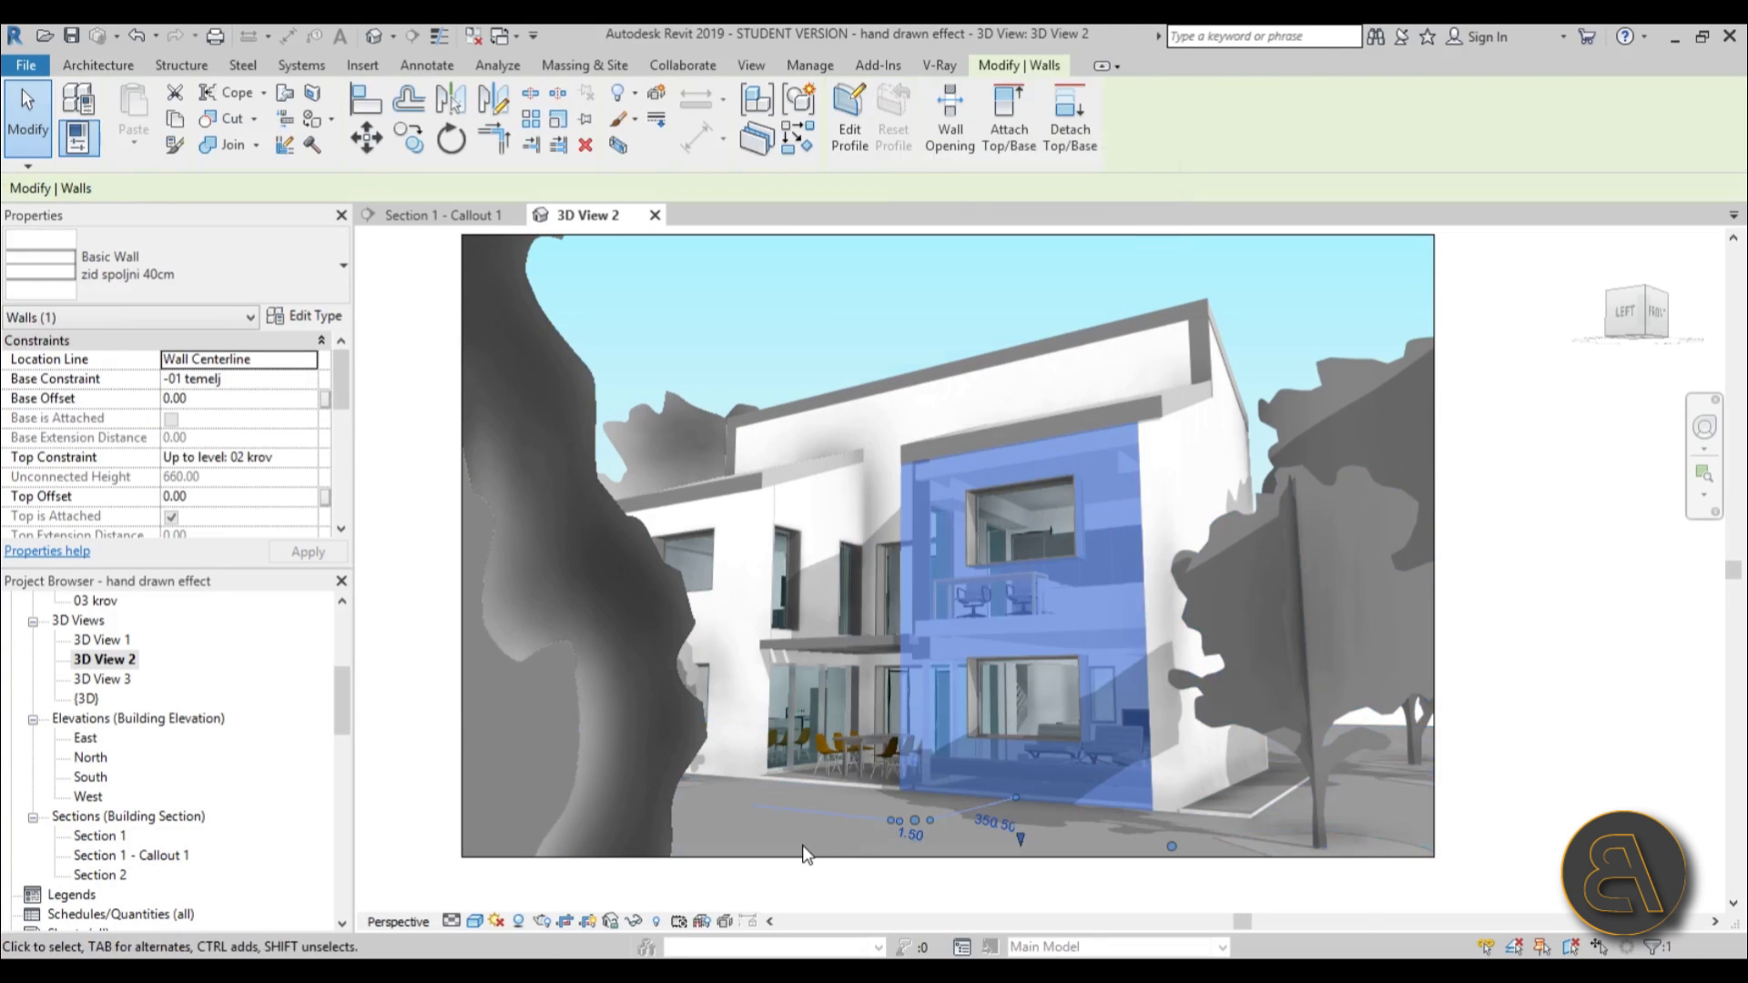
Step: Override the ground topography's graphics in this view by element, giving its surface foreground a solid fill pattern
click(1397, 731)
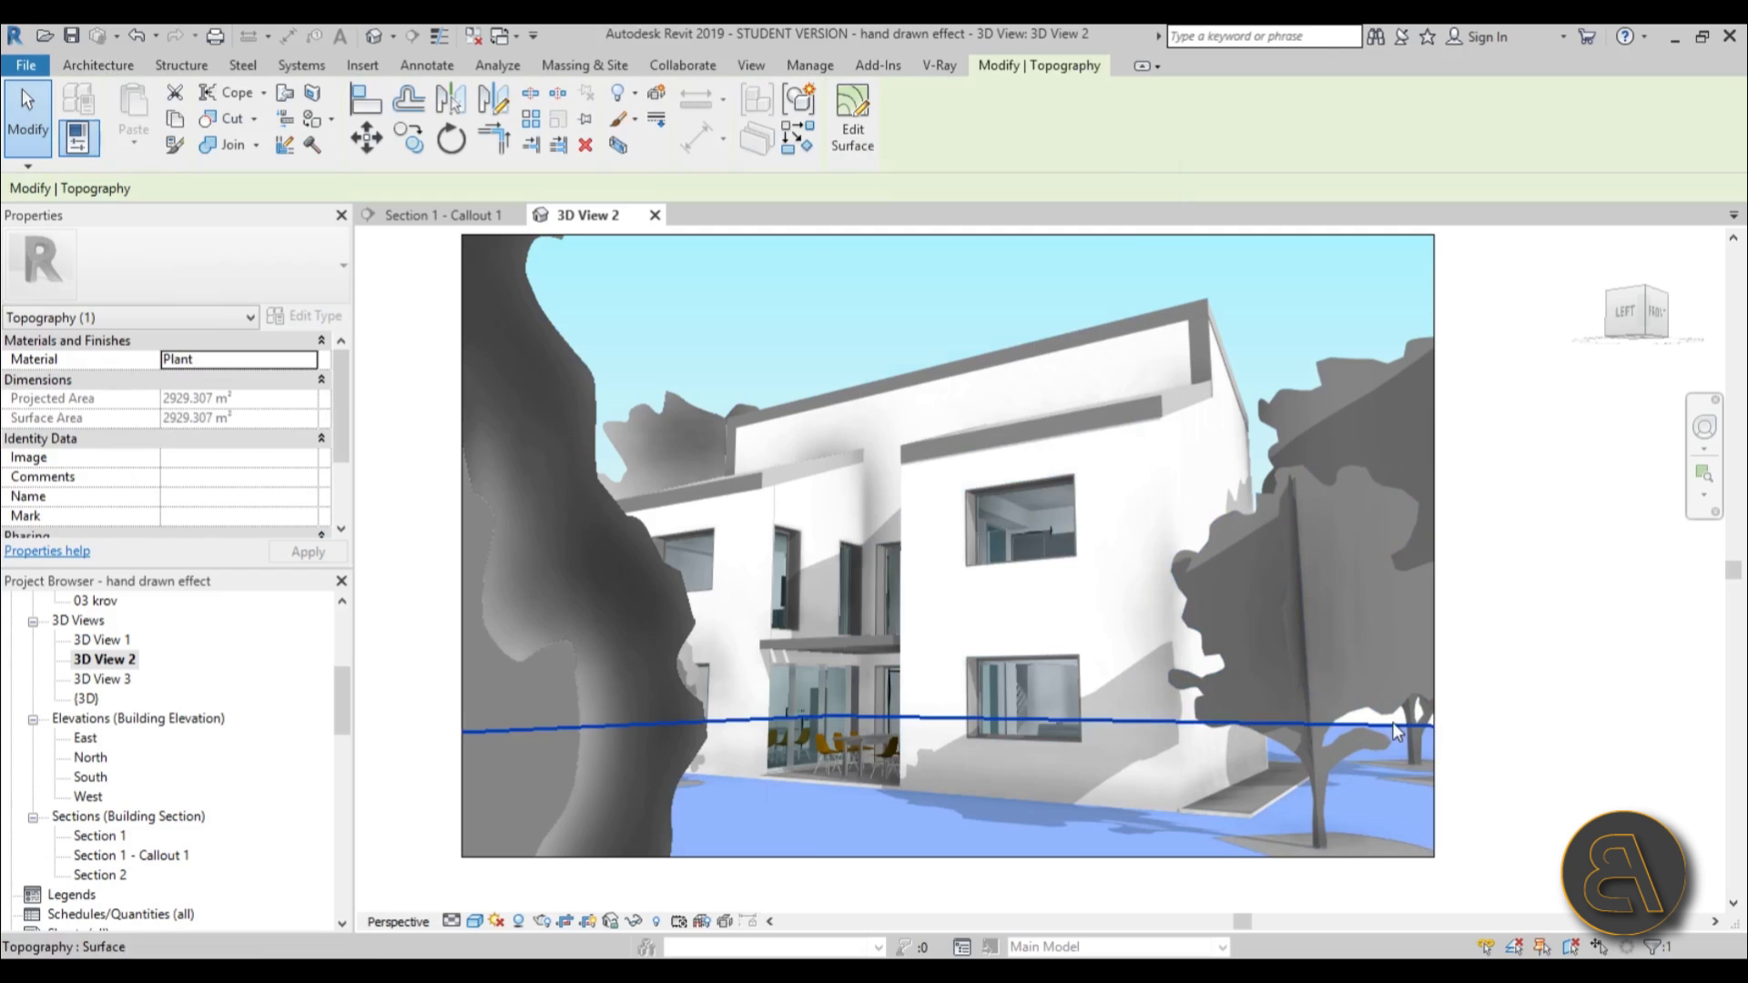
right_click(792, 838)
mouse_move(965, 420)
click(1110, 428)
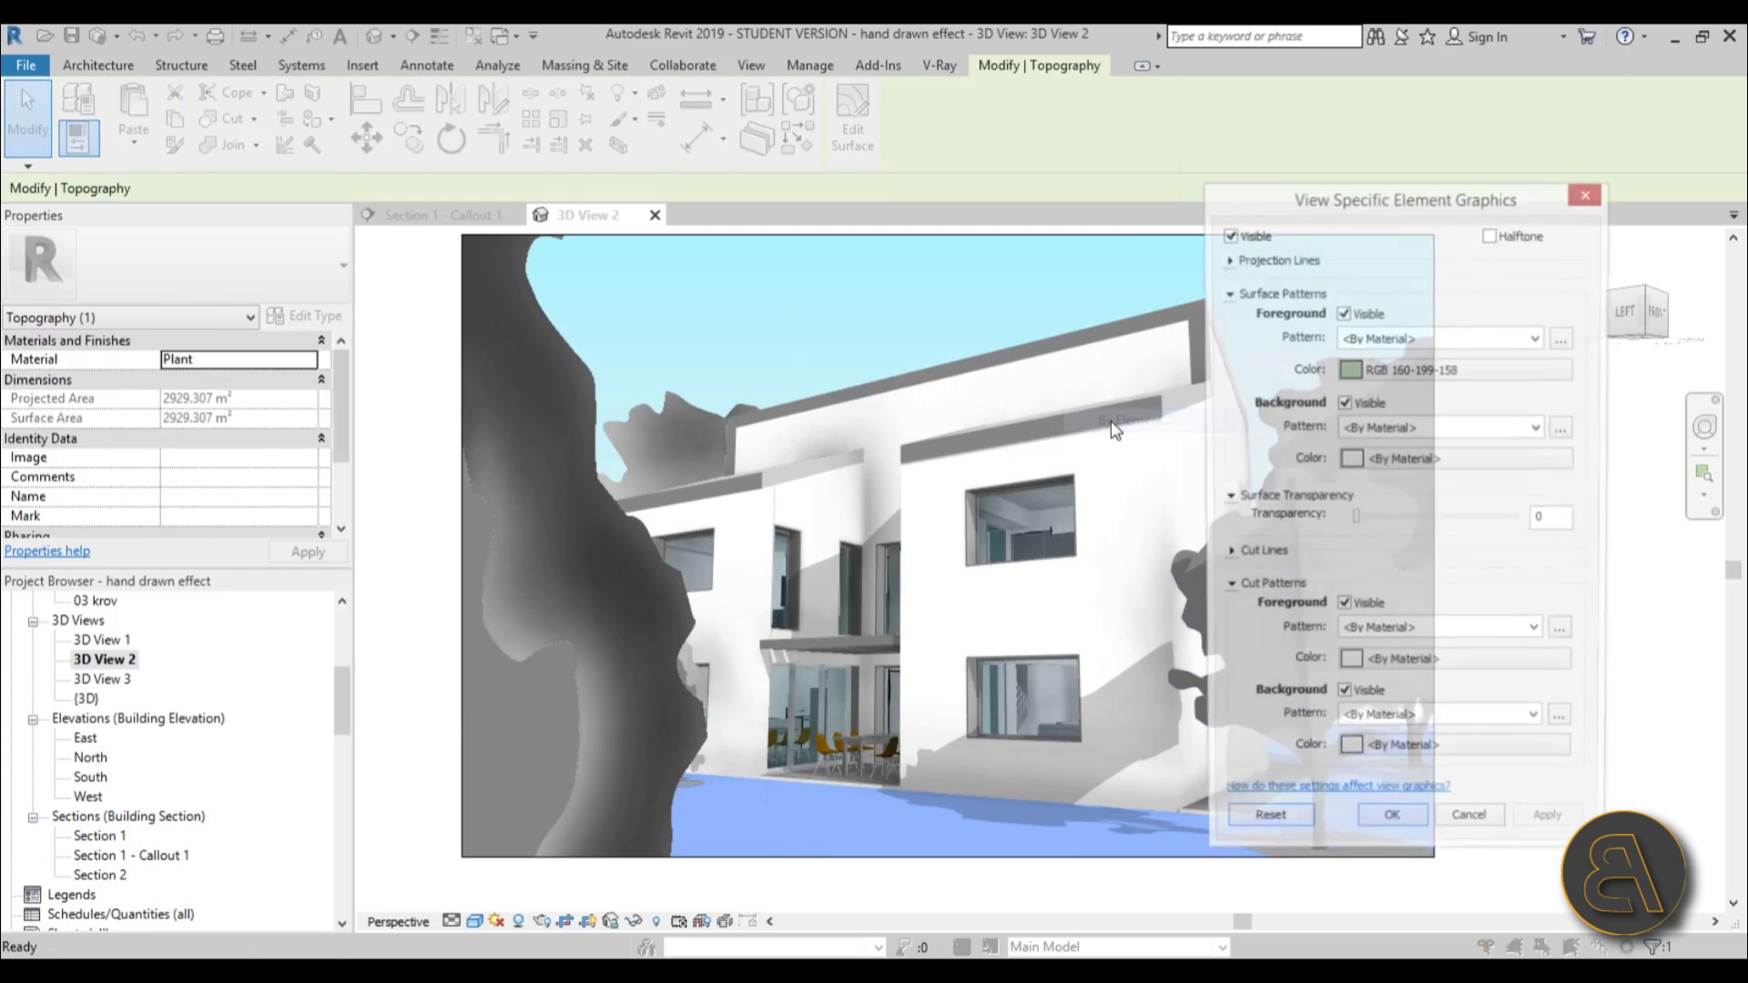
drag(1417, 191, 1206, 183)
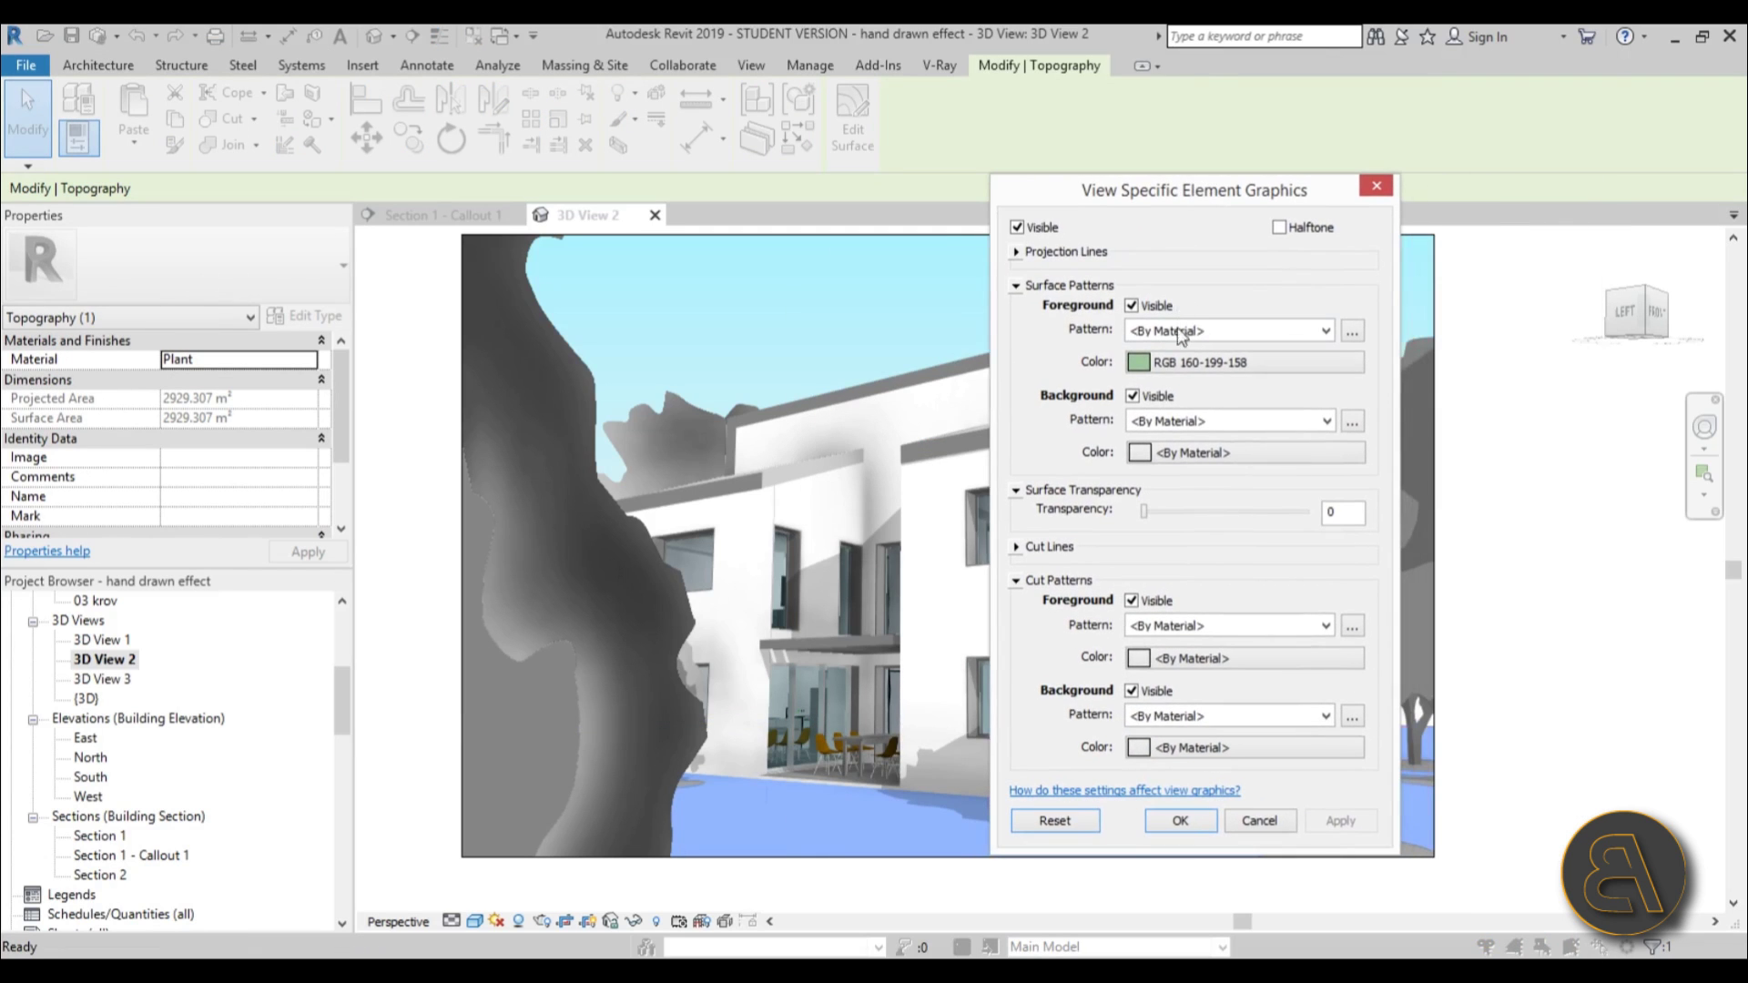
click(1171, 336)
click(1240, 370)
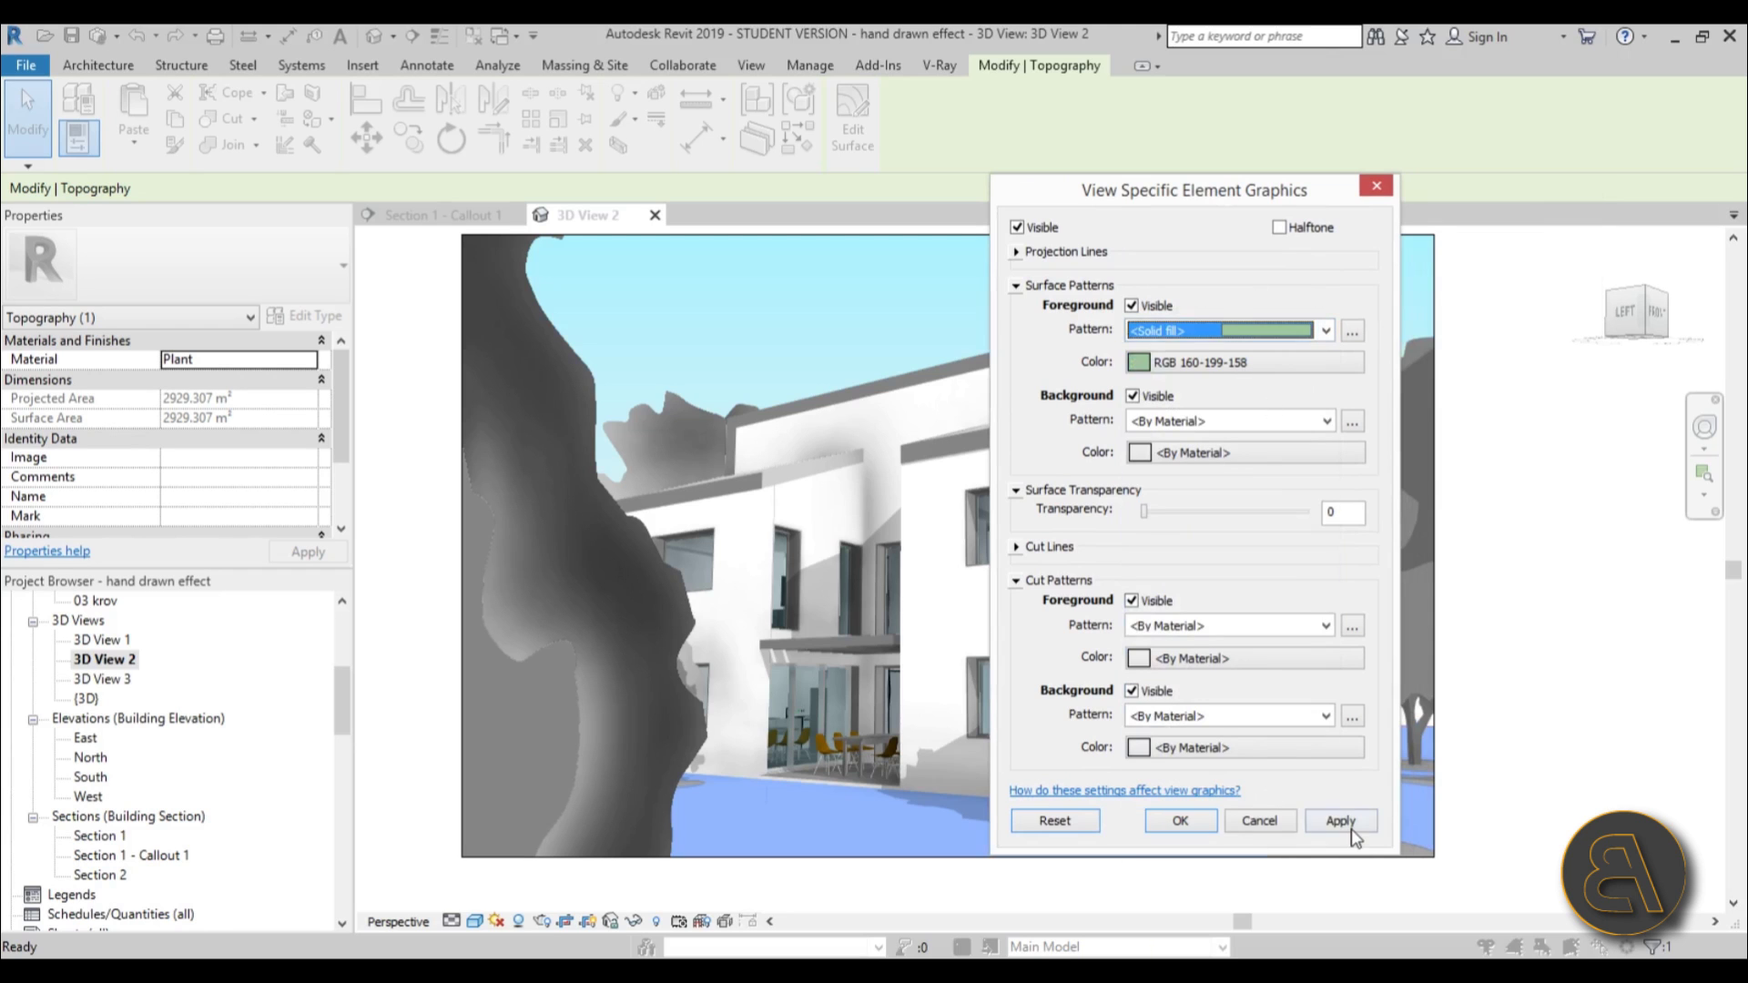
click(1339, 820)
click(1183, 820)
key(Escape)
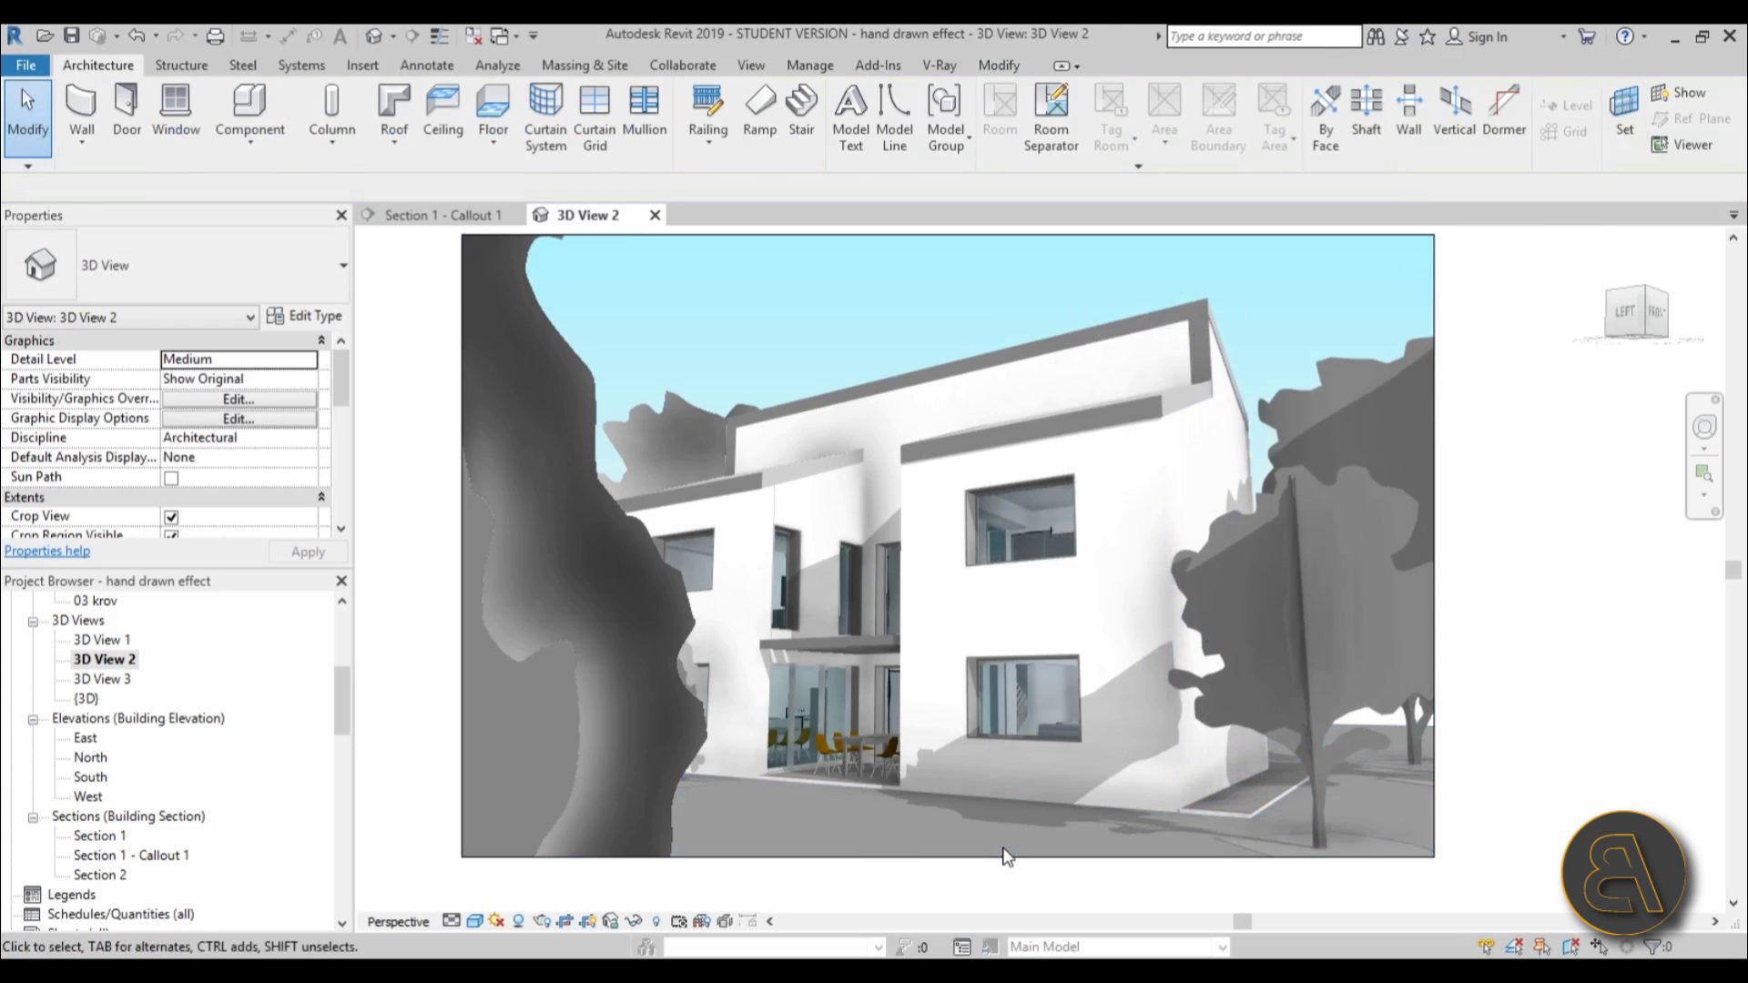
Step: Override the entrance canopy's graphics in this view by element, with a solid fill as its surface foreground pattern
scroll(849, 842, up, 2)
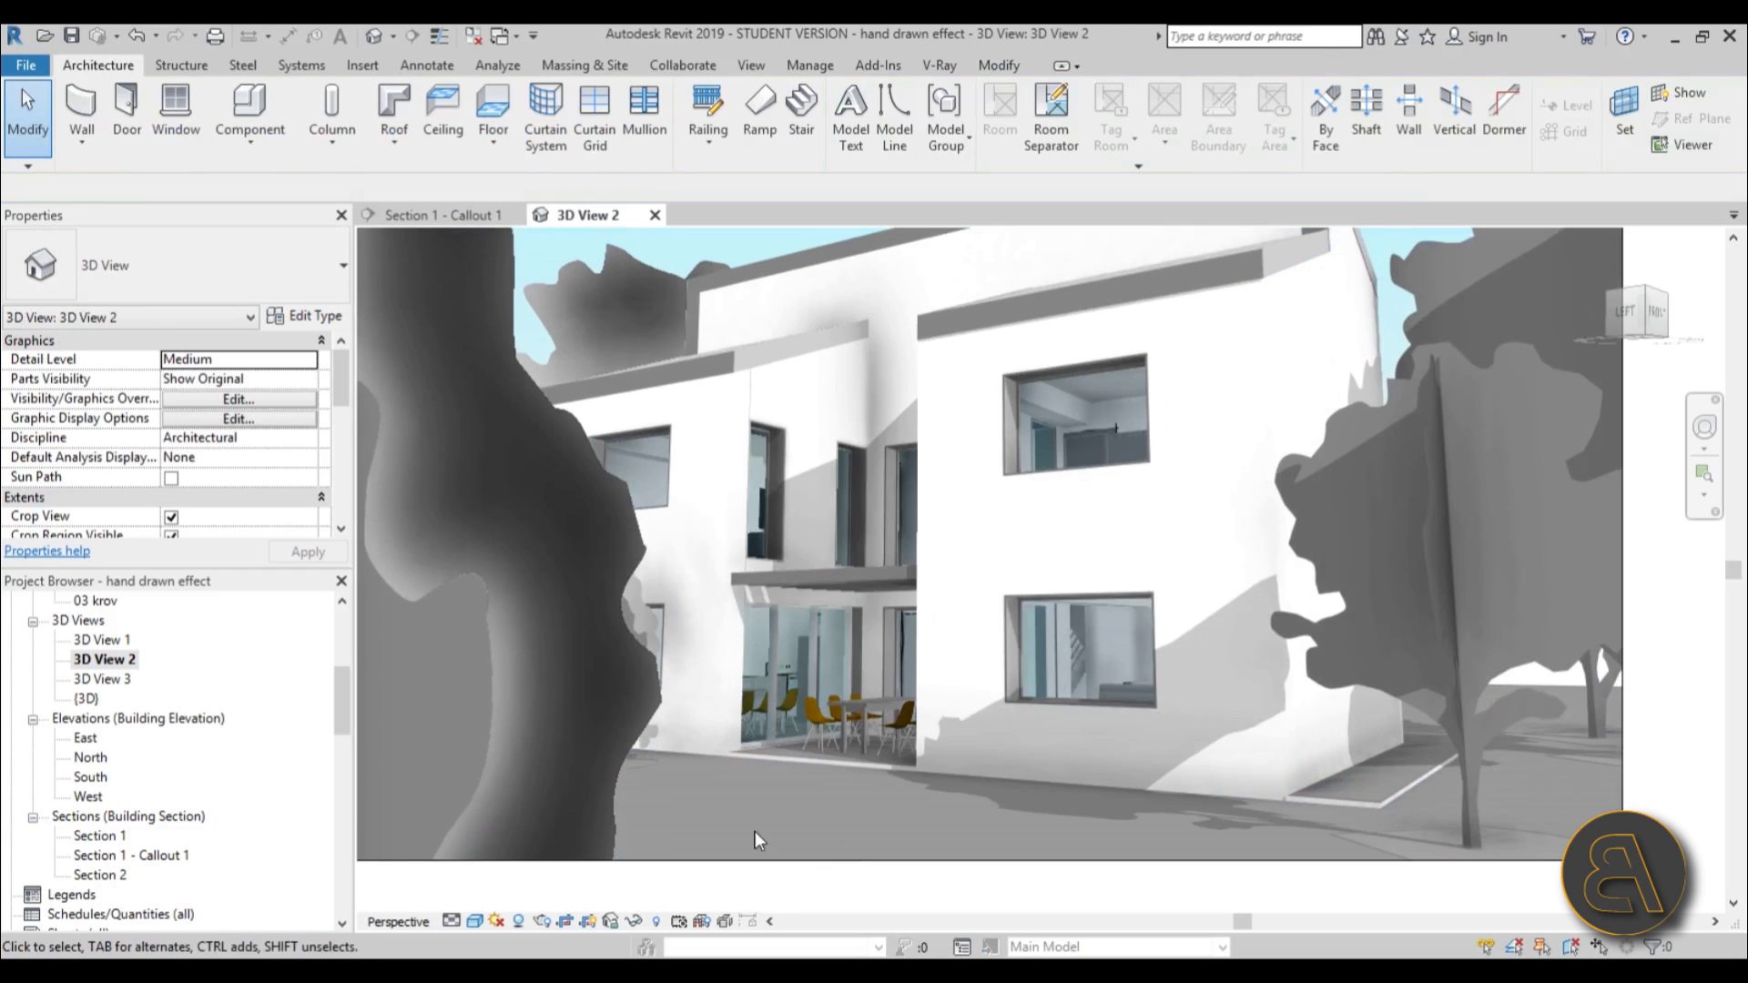
scroll(851, 809, down, 3)
scroll(851, 809, up, 3)
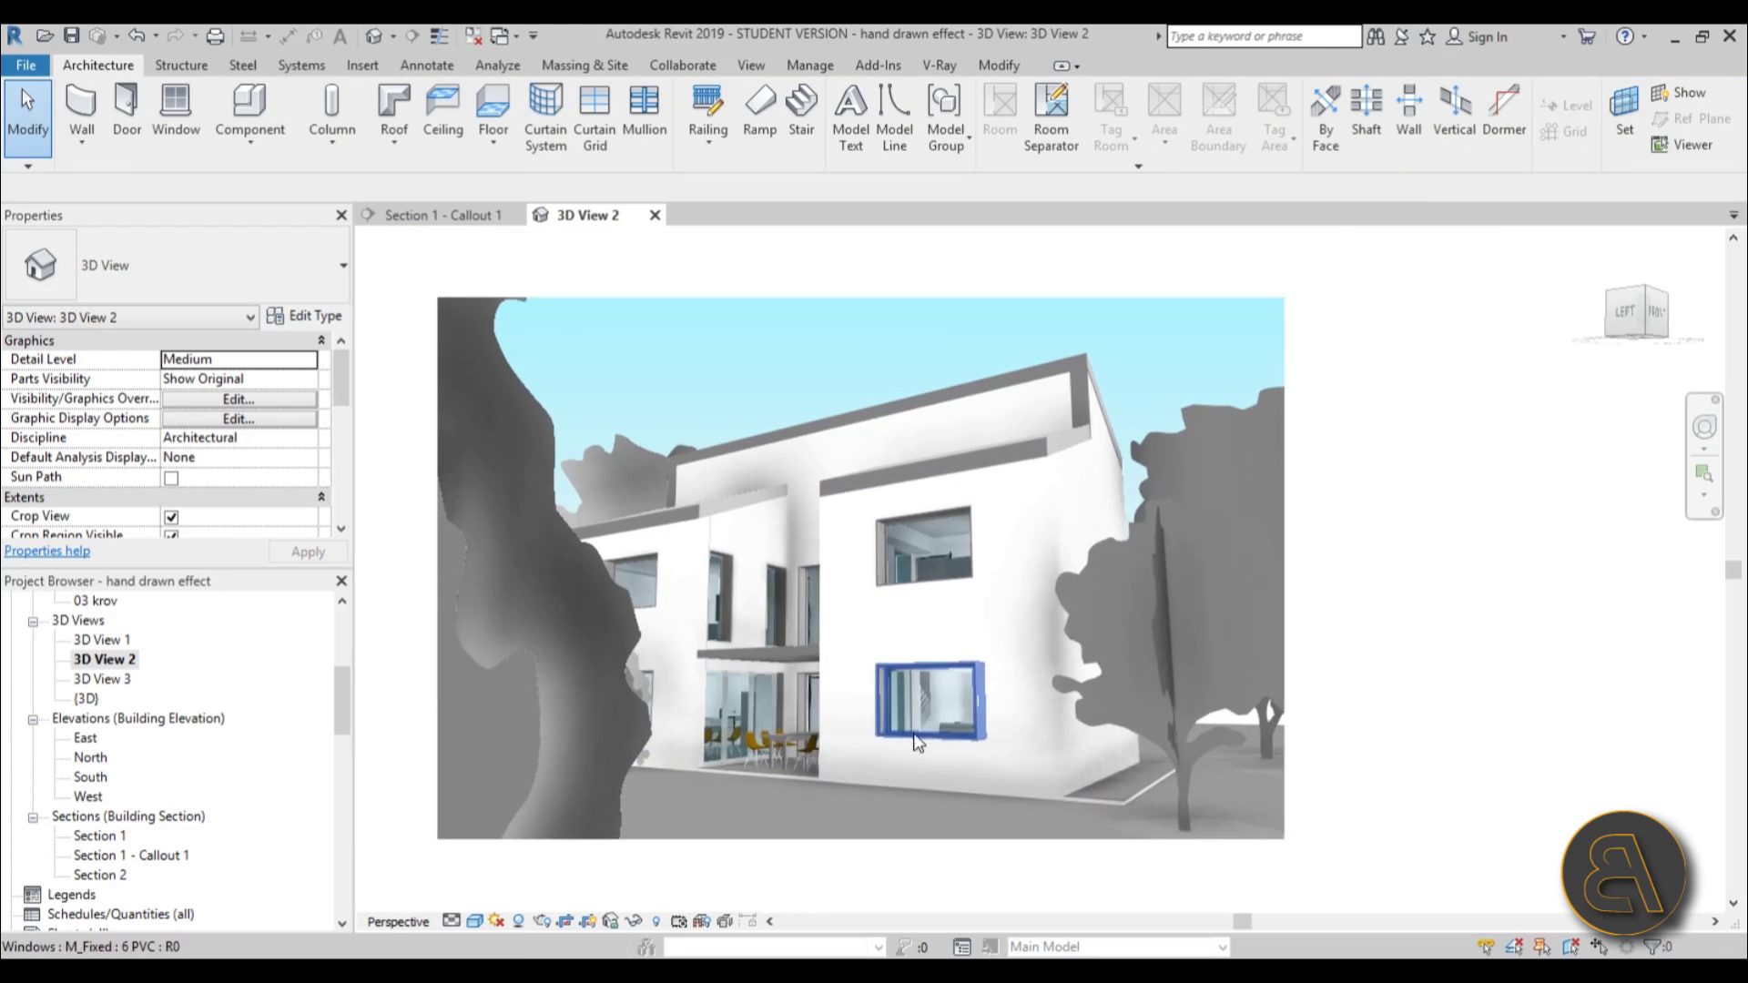
click(749, 606)
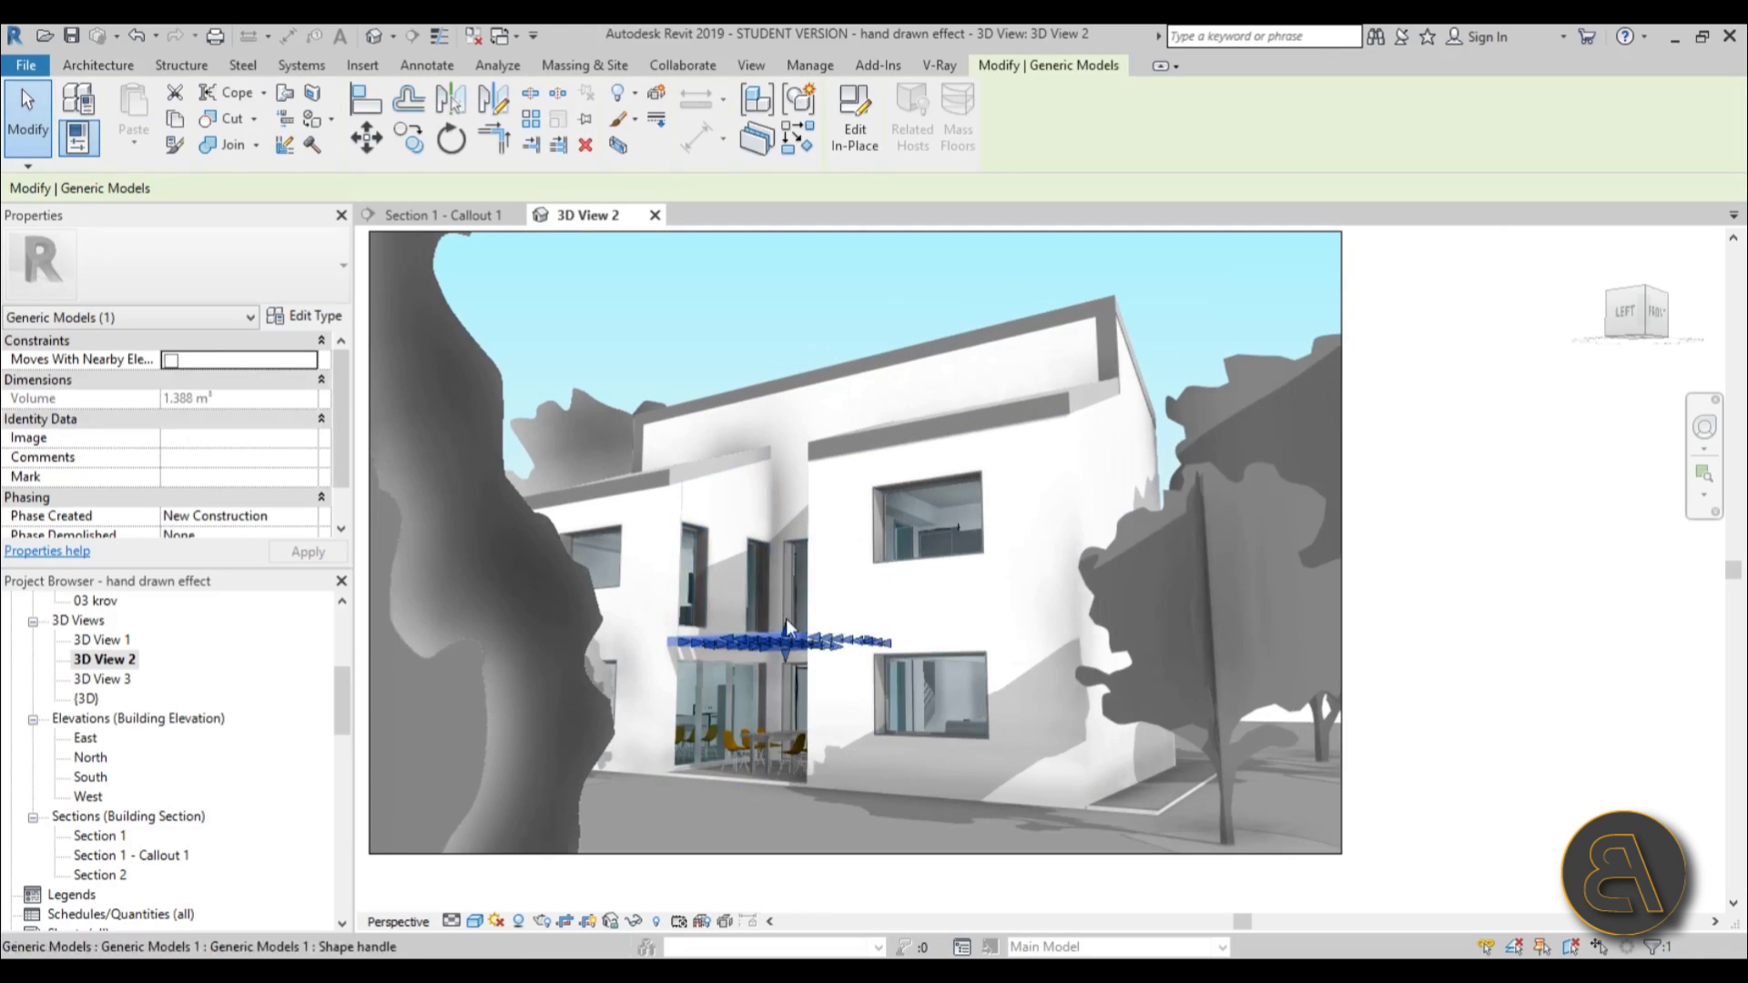
scroll(749, 606, up, 3)
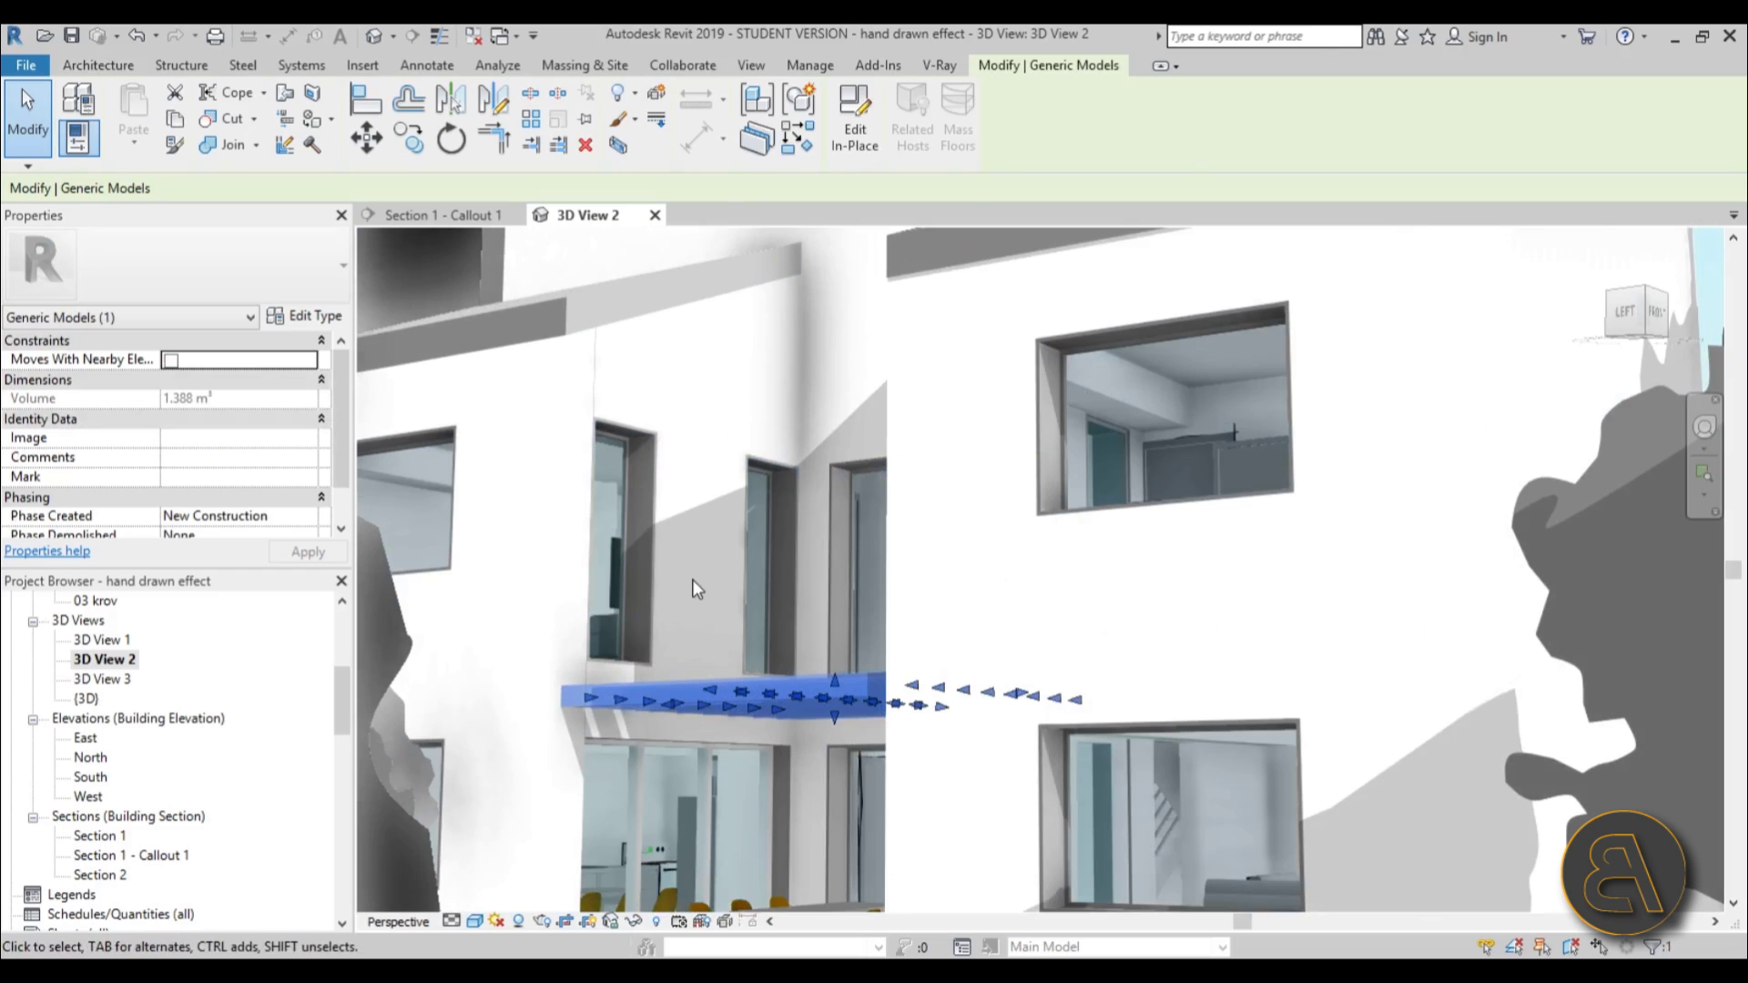
right_click(696, 589)
mouse_move(801, 173)
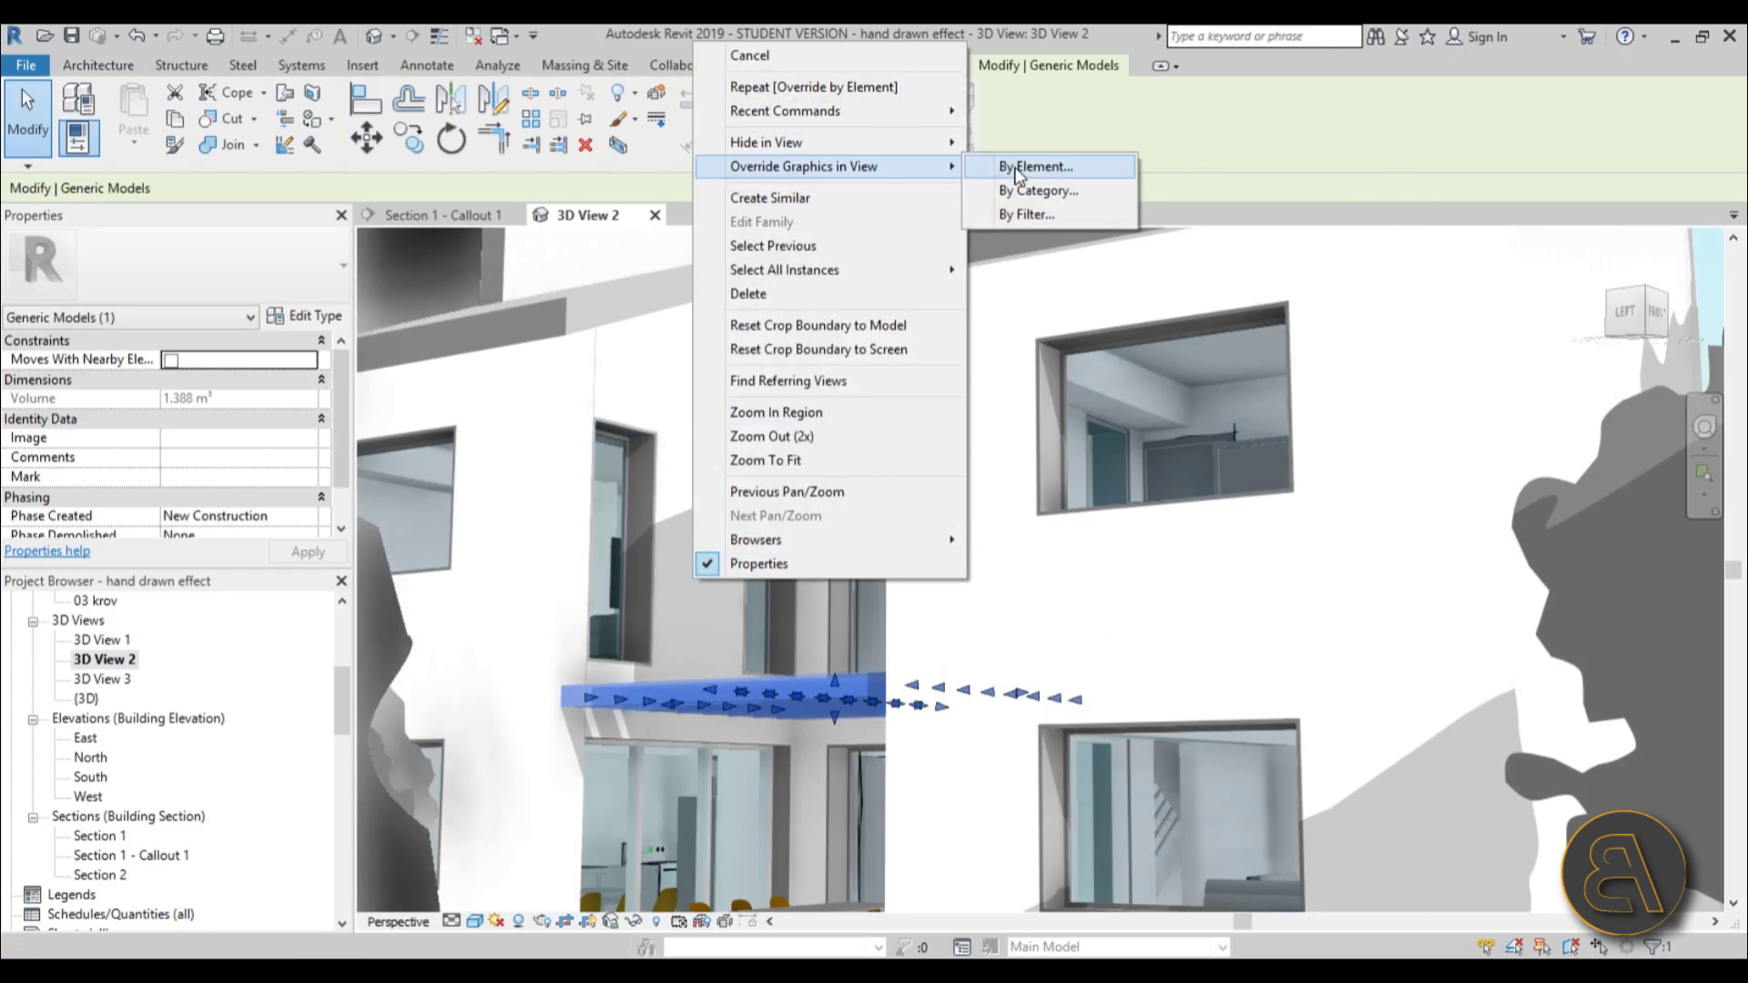
click(1035, 167)
click(1152, 335)
click(1183, 362)
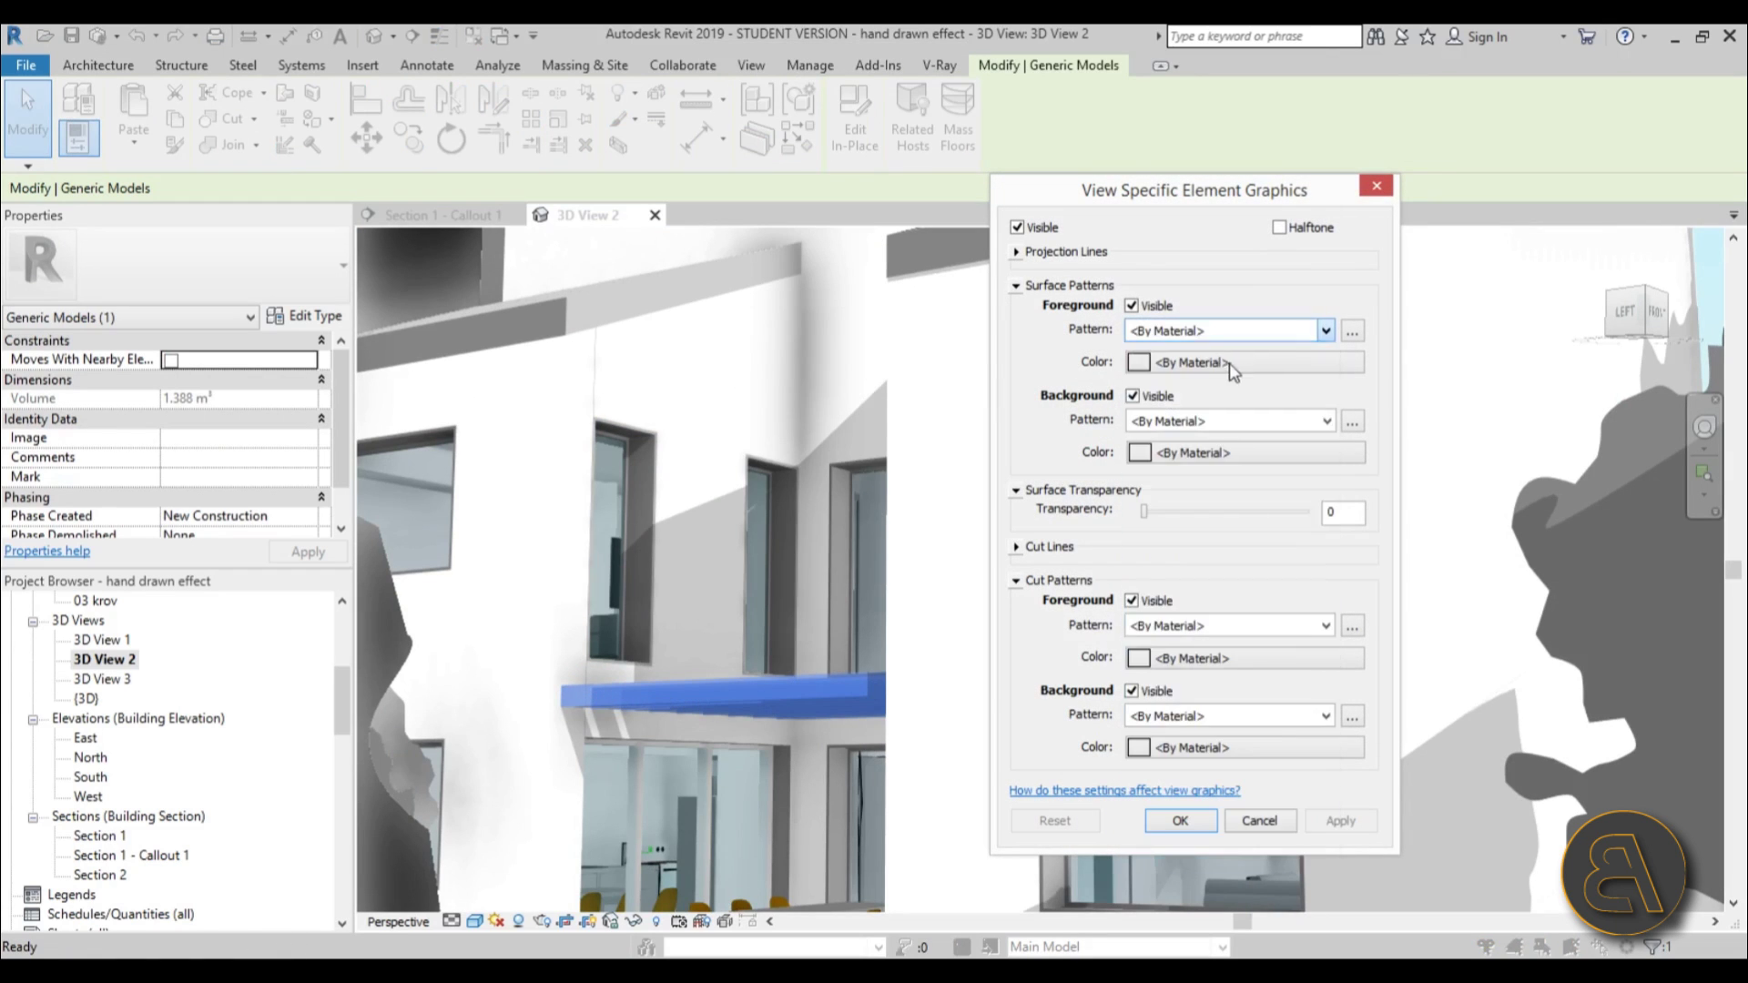
Step: Set the canopy's surface foreground color to tan RGB 192-181-133 and apply the override
click(1194, 361)
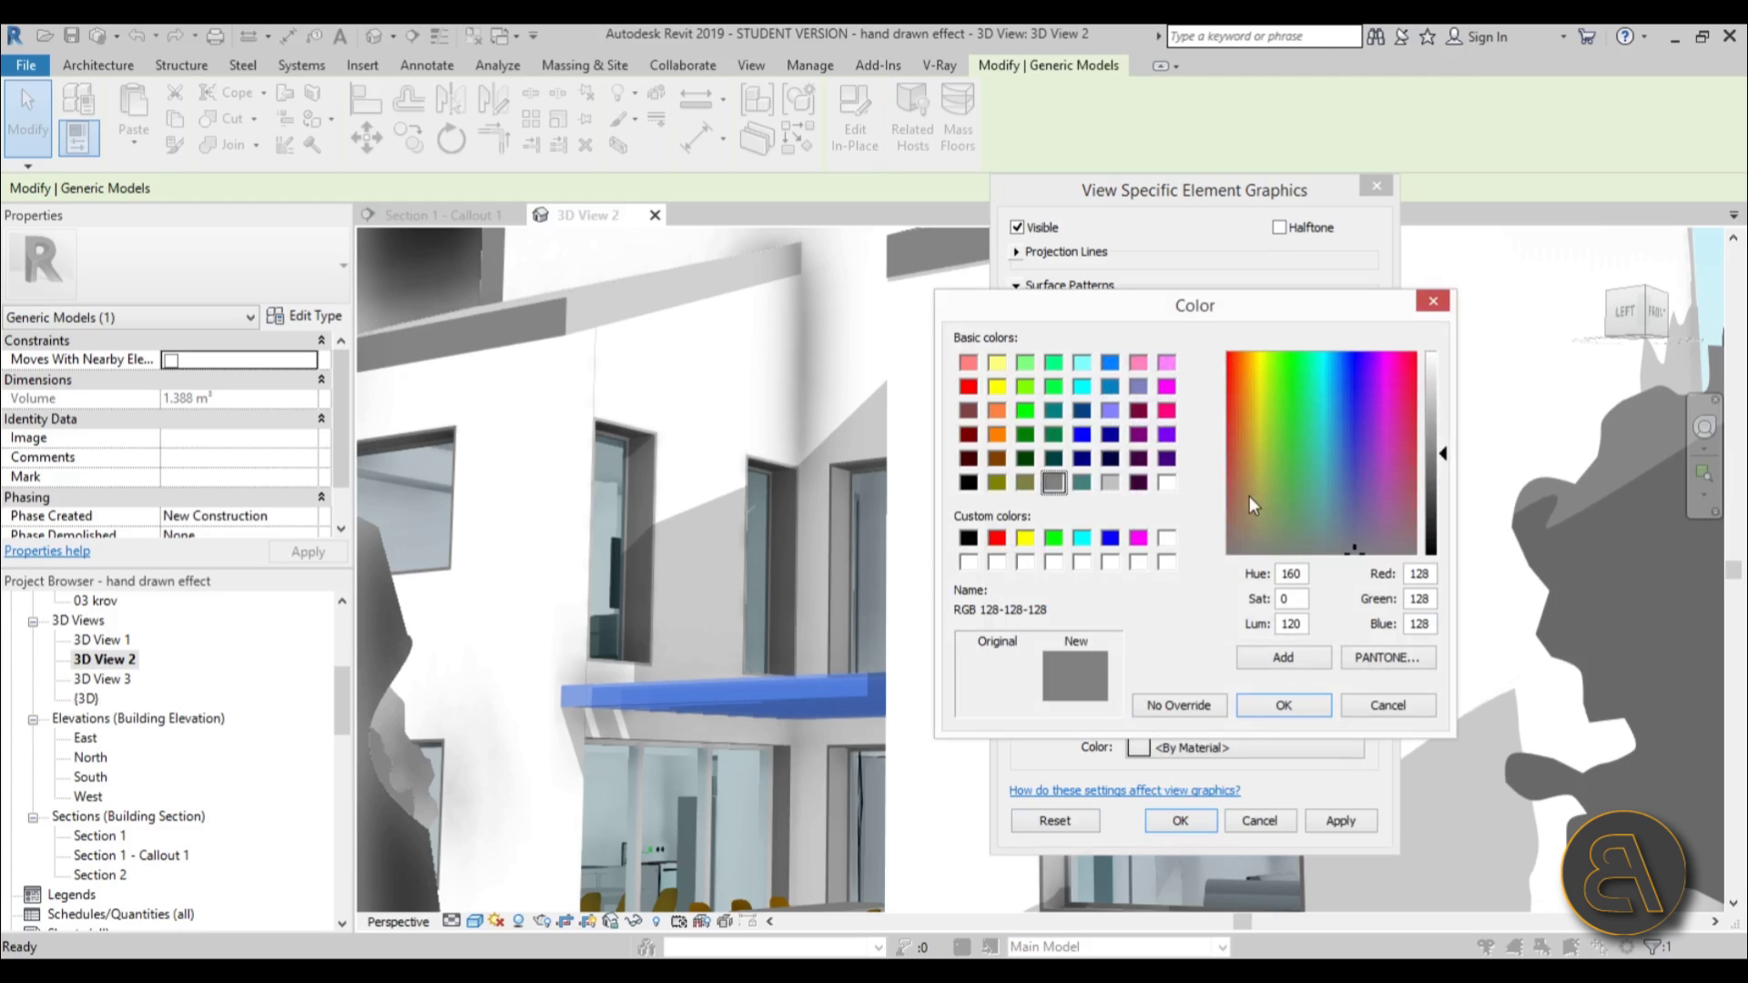
drag(1249, 496, 1252, 489)
mouse_move(1440, 421)
mouse_down()
mouse_move(1440, 402)
mouse_move(1438, 430)
mouse_up()
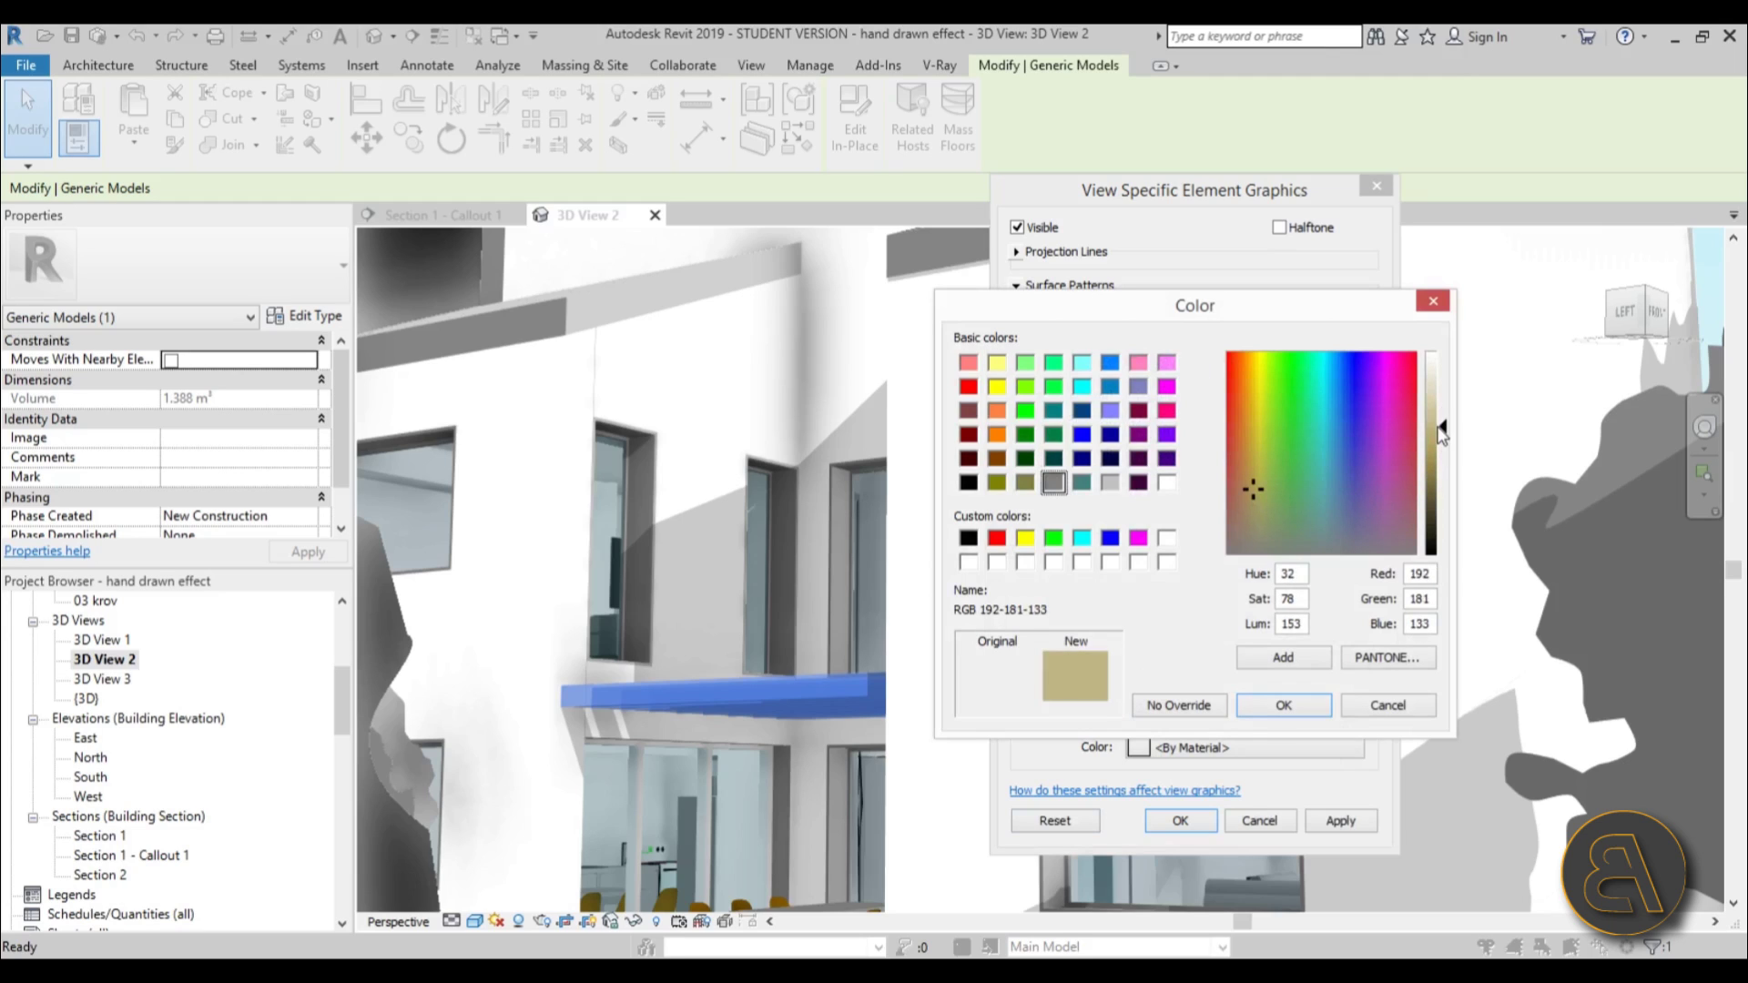
click(1283, 710)
click(1340, 821)
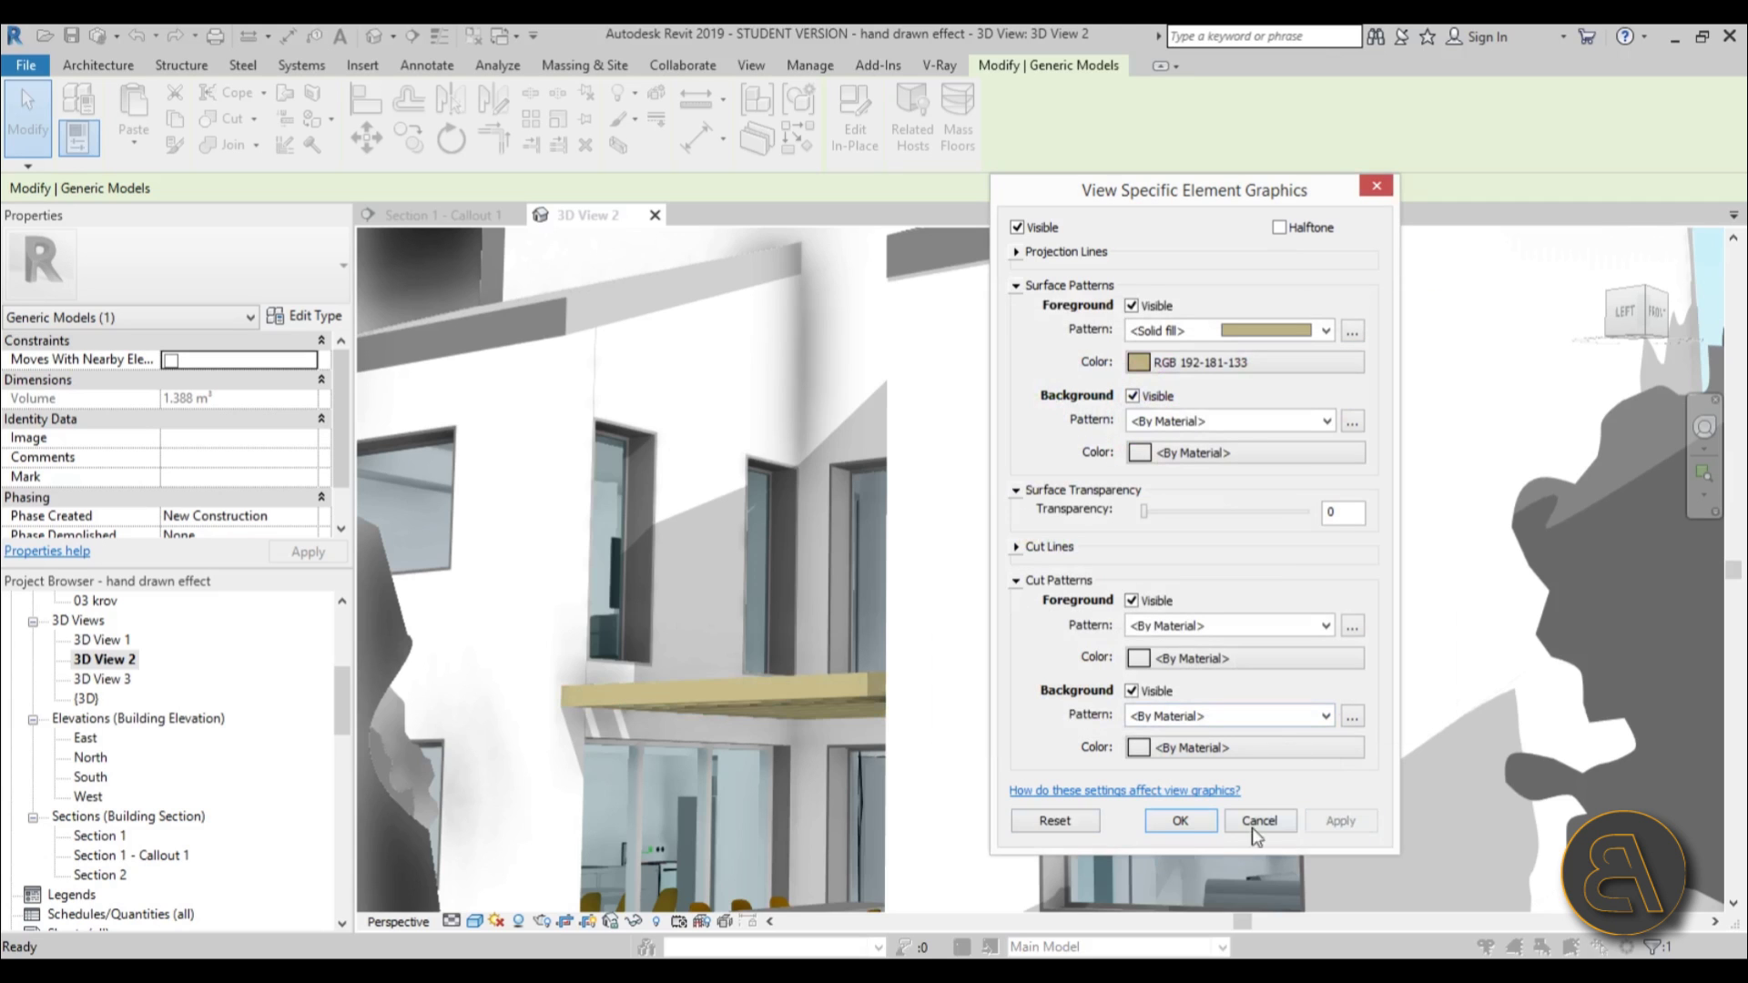
click(1178, 824)
key(Escape)
Step: Override the Japanese Cherry tree's graphics by element, with teal RGB 000-128-128 as its surface foreground color
scroll(532, 726, down, 5)
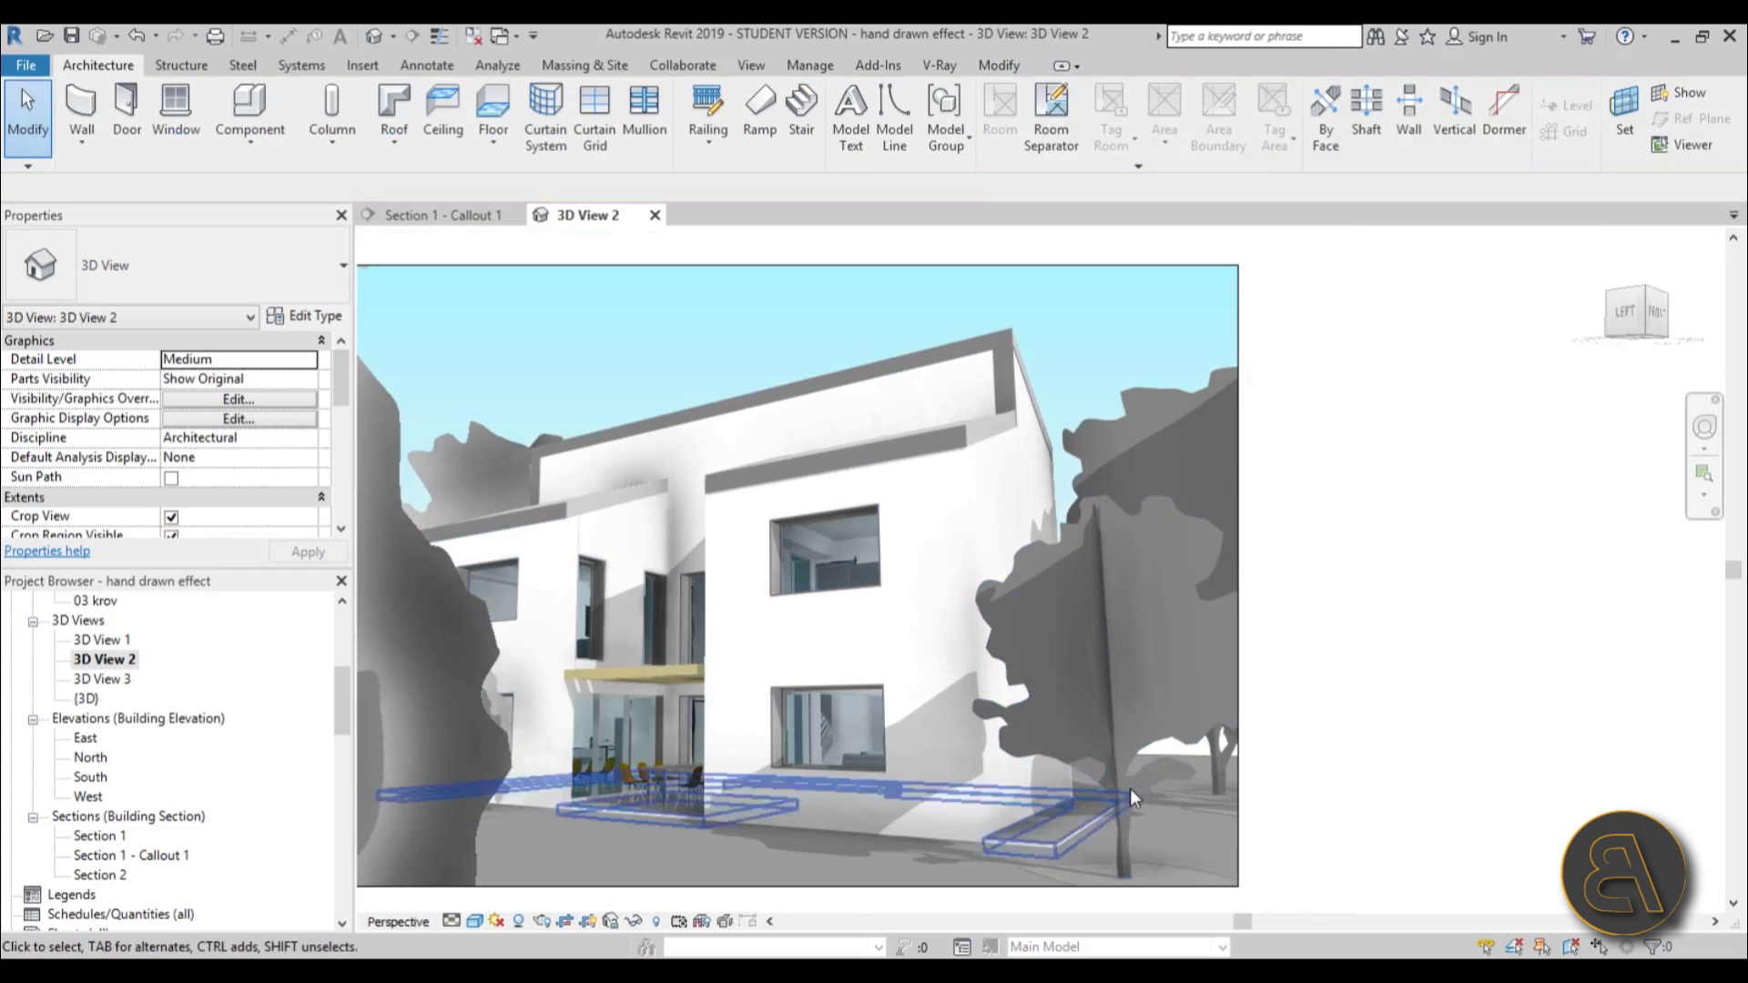
click(1027, 645)
right_click(1027, 644)
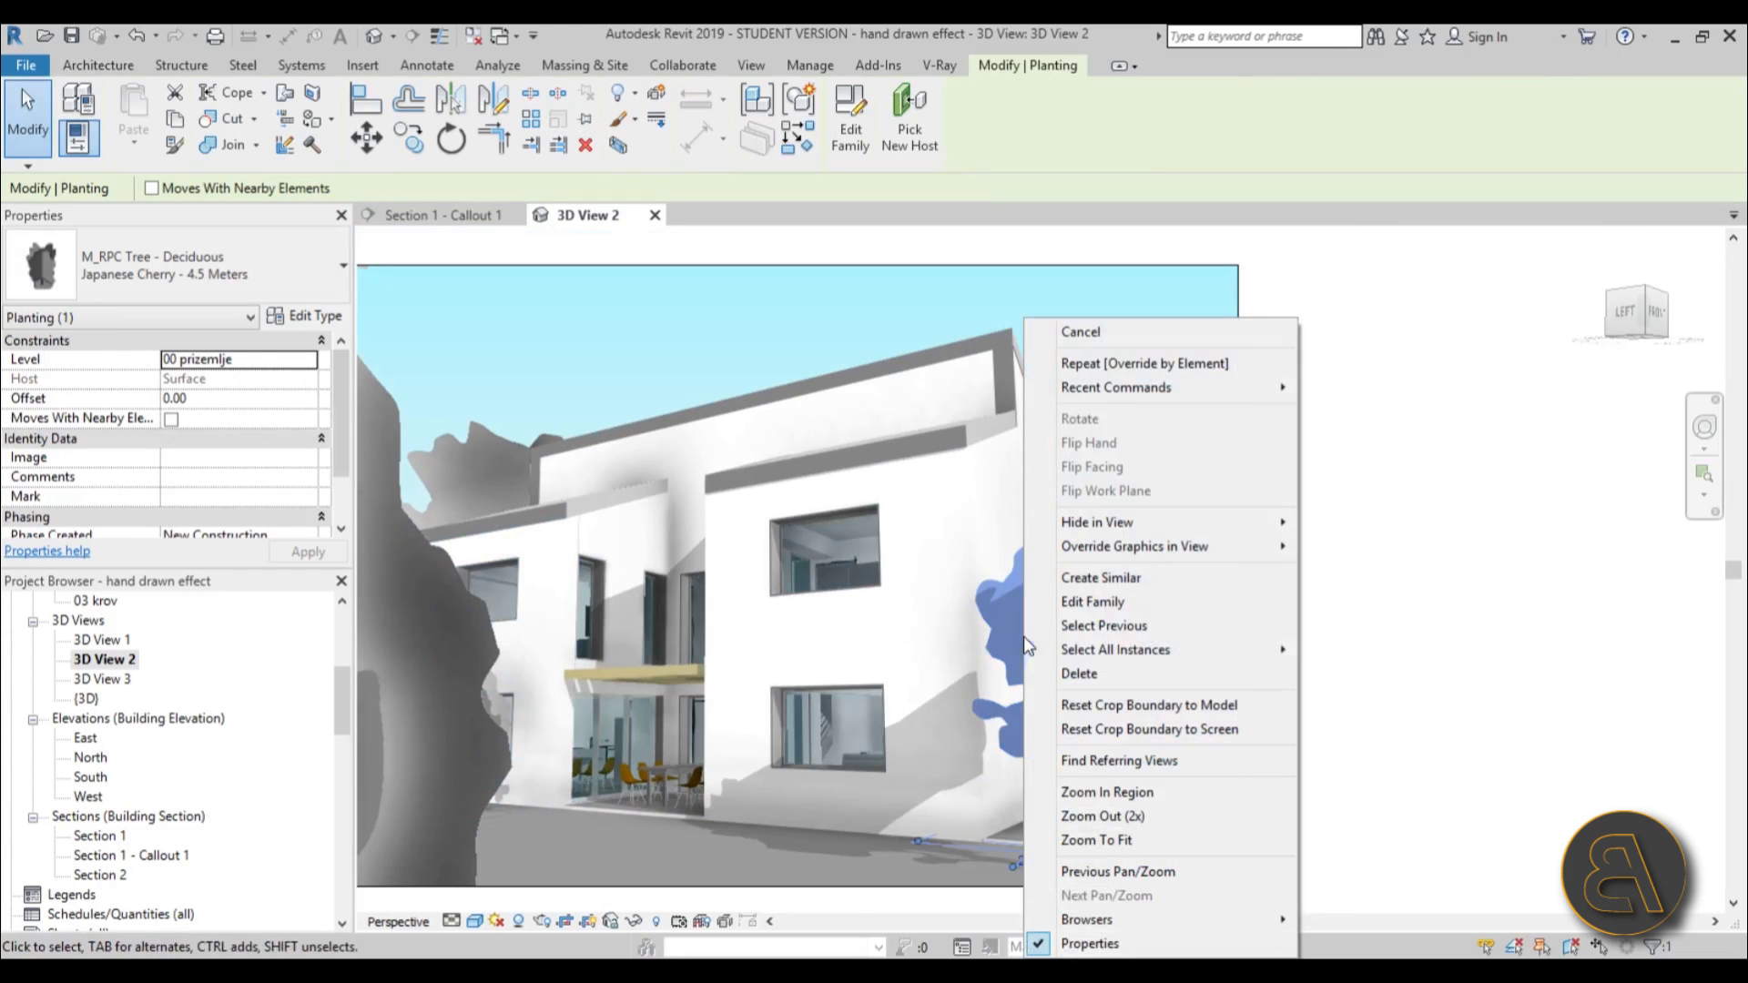
mouse_move(1129, 550)
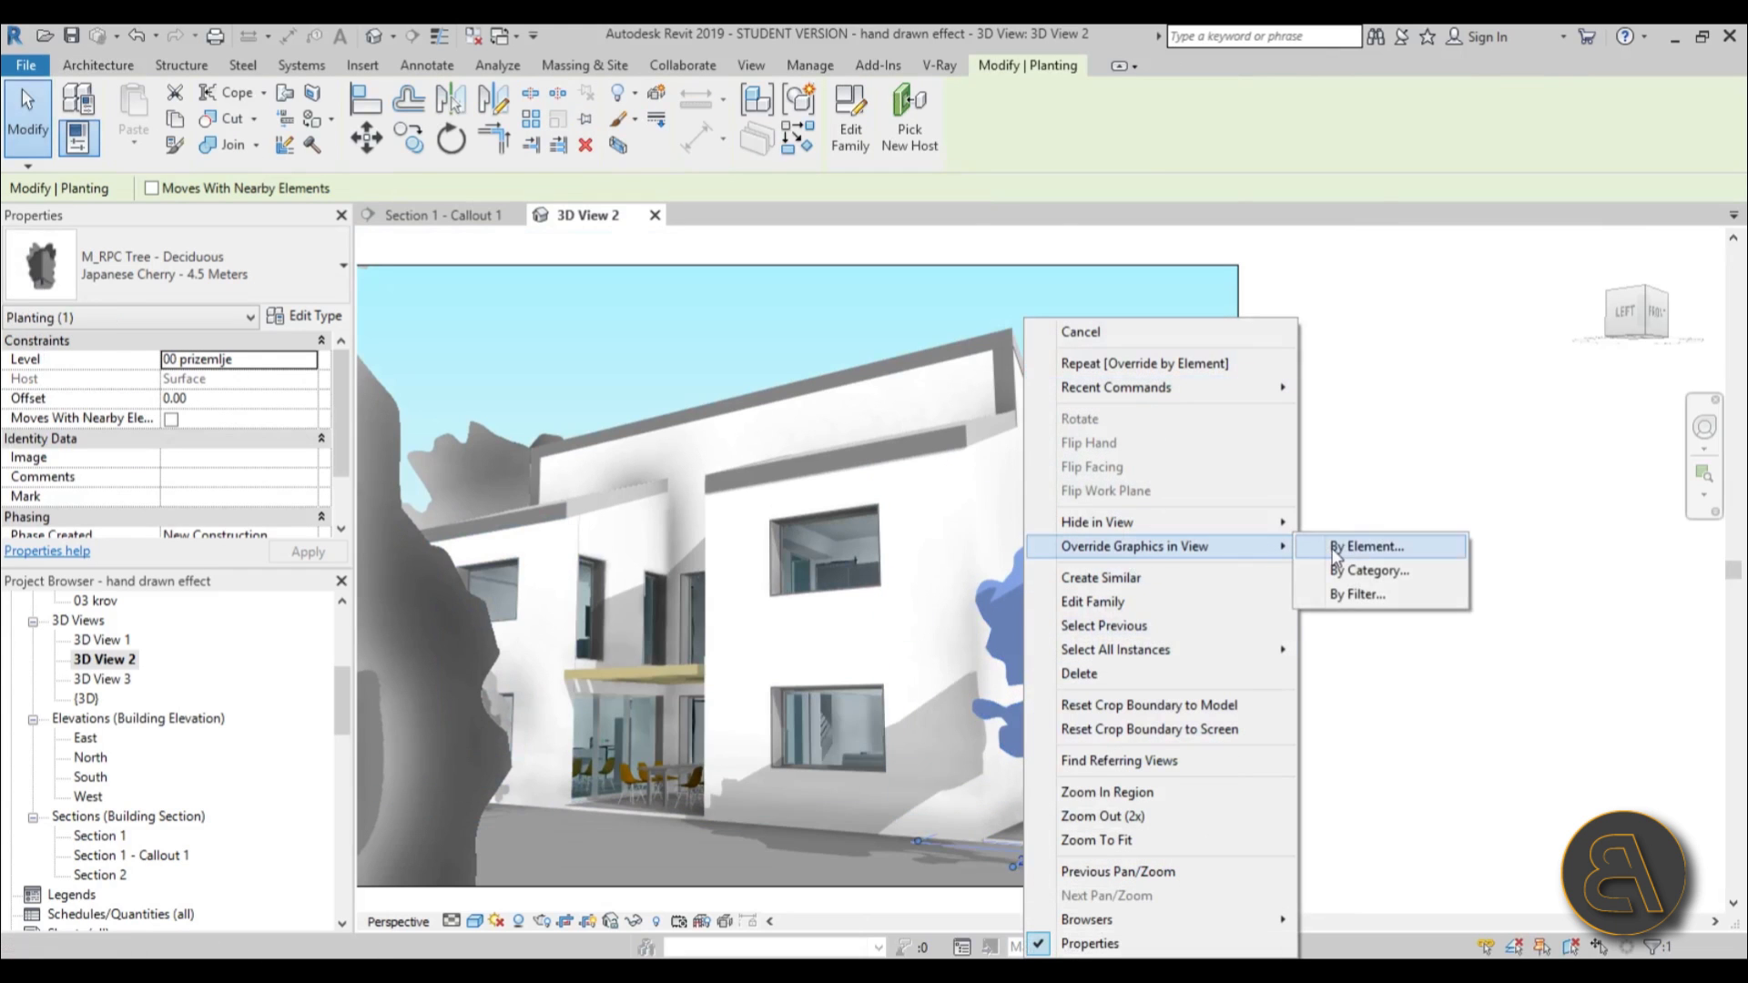
click(1366, 545)
click(1174, 374)
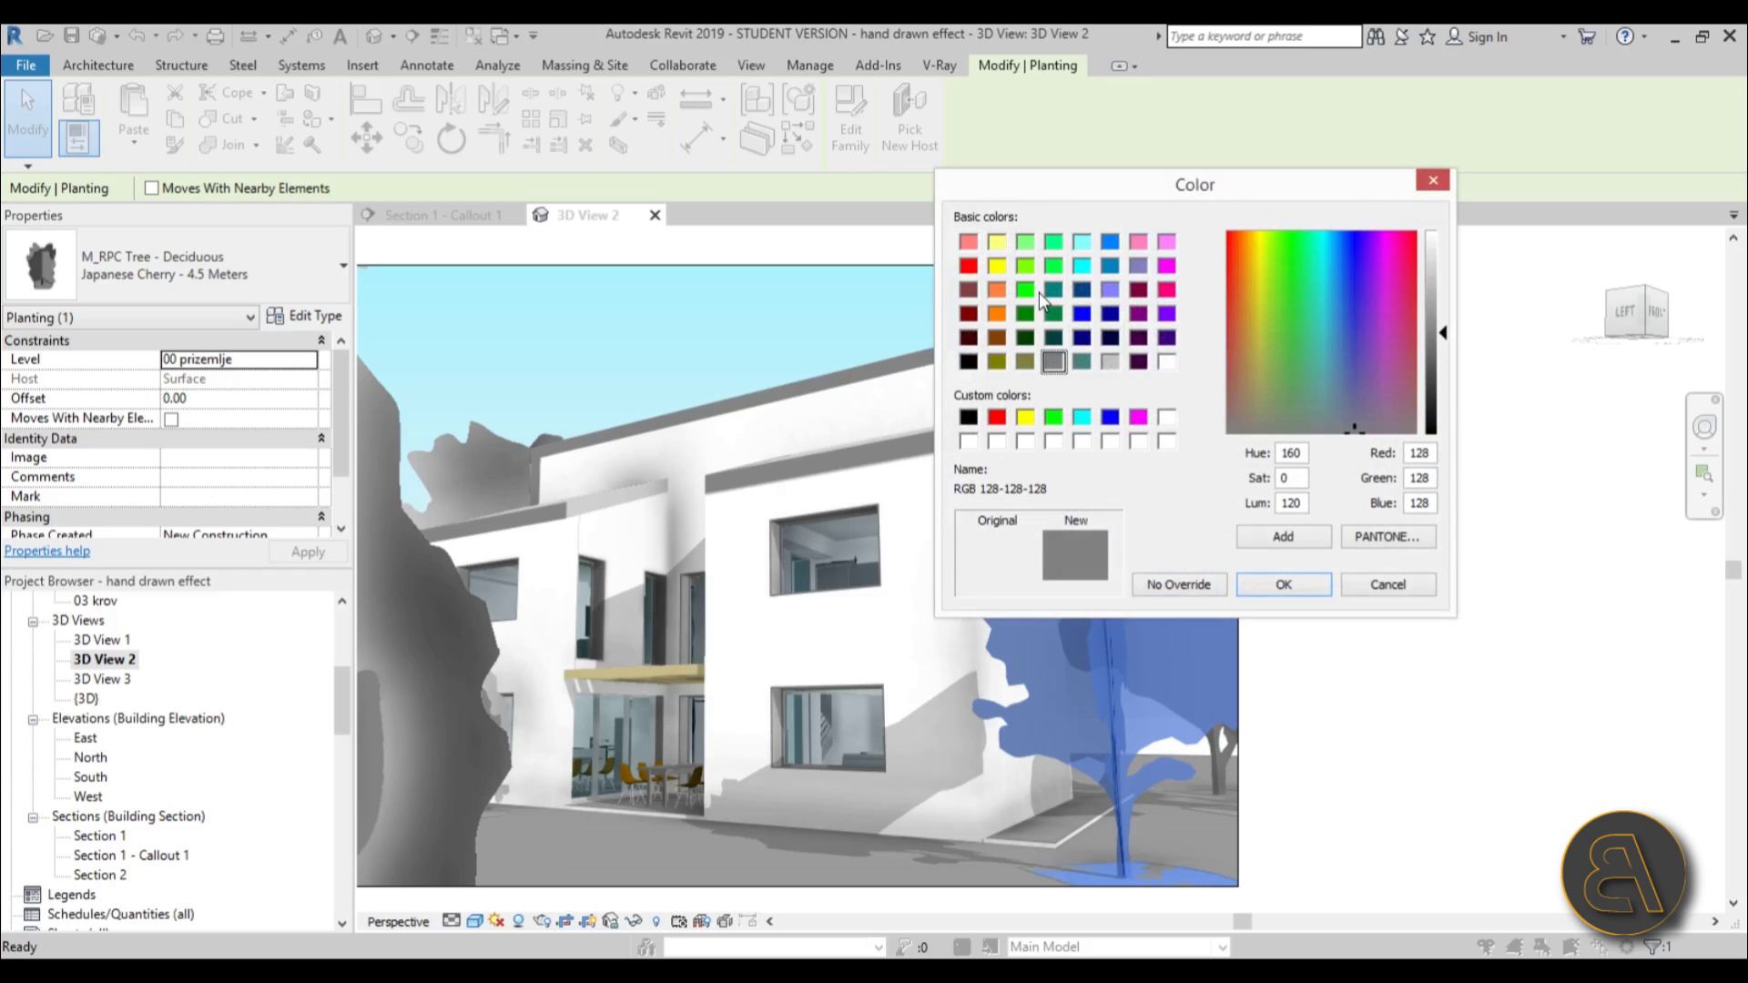
click(1050, 291)
click(1283, 584)
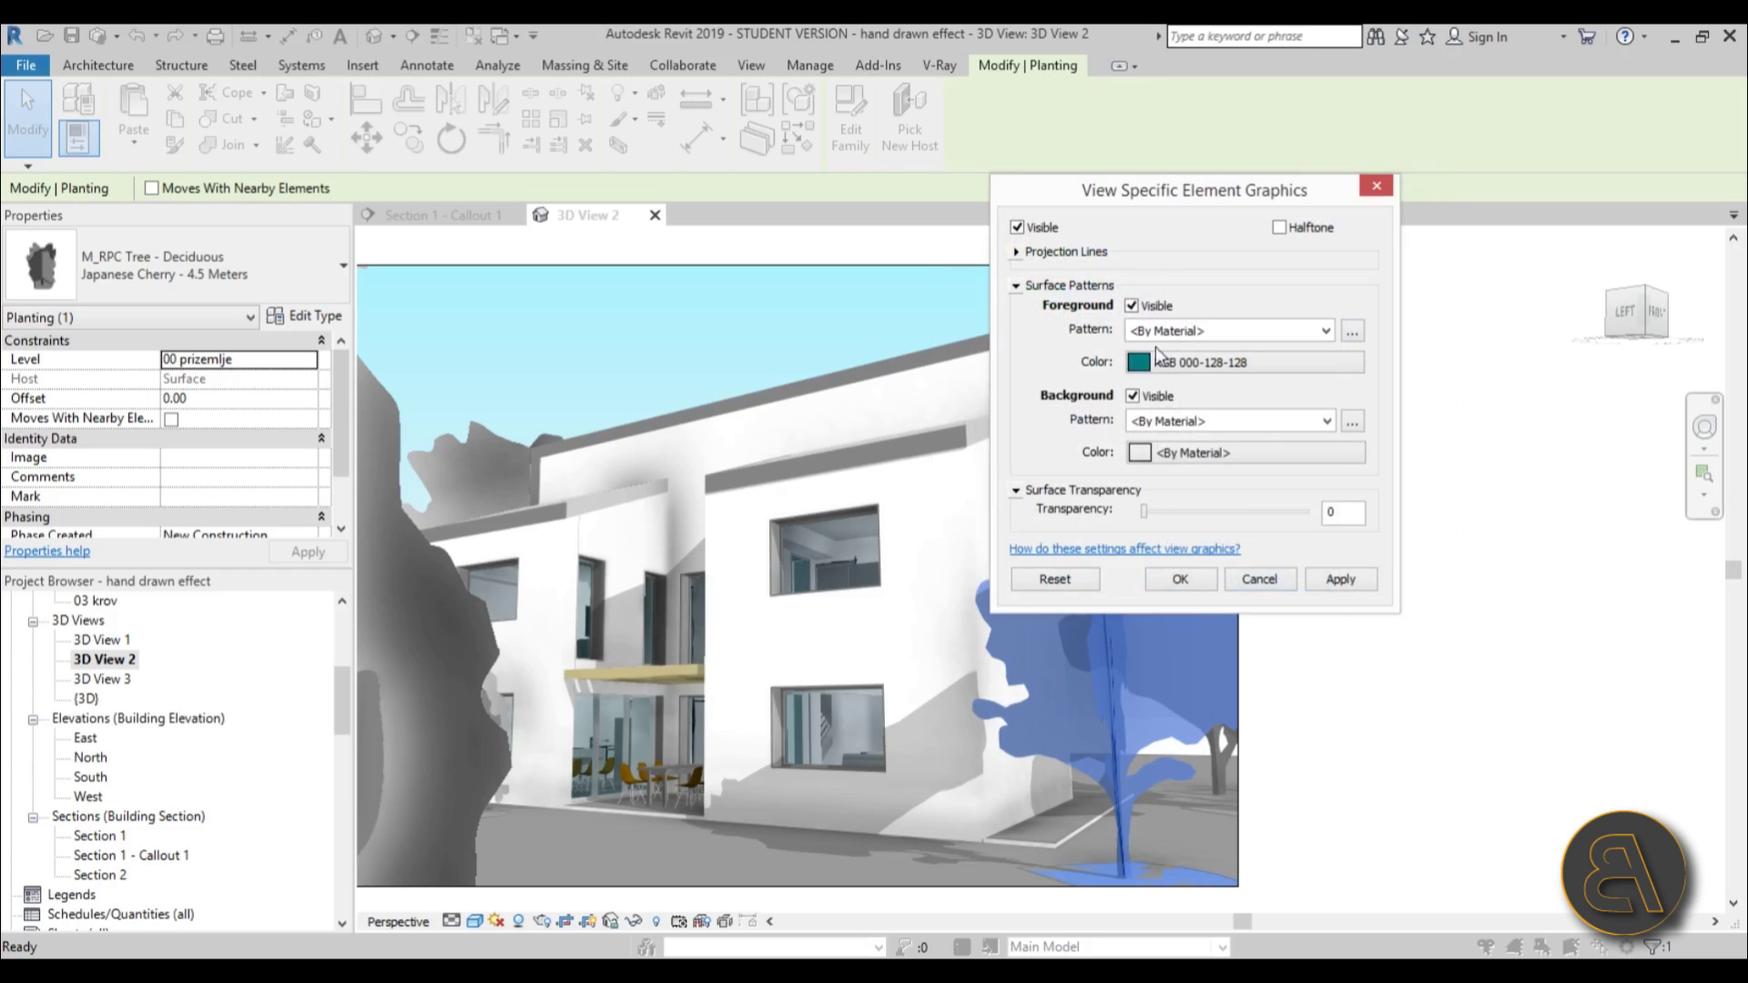
Step: Give the Japanese Cherry tree's surface foreground a solid fill pattern and apply the override
click(1256, 330)
click(1249, 373)
click(1340, 579)
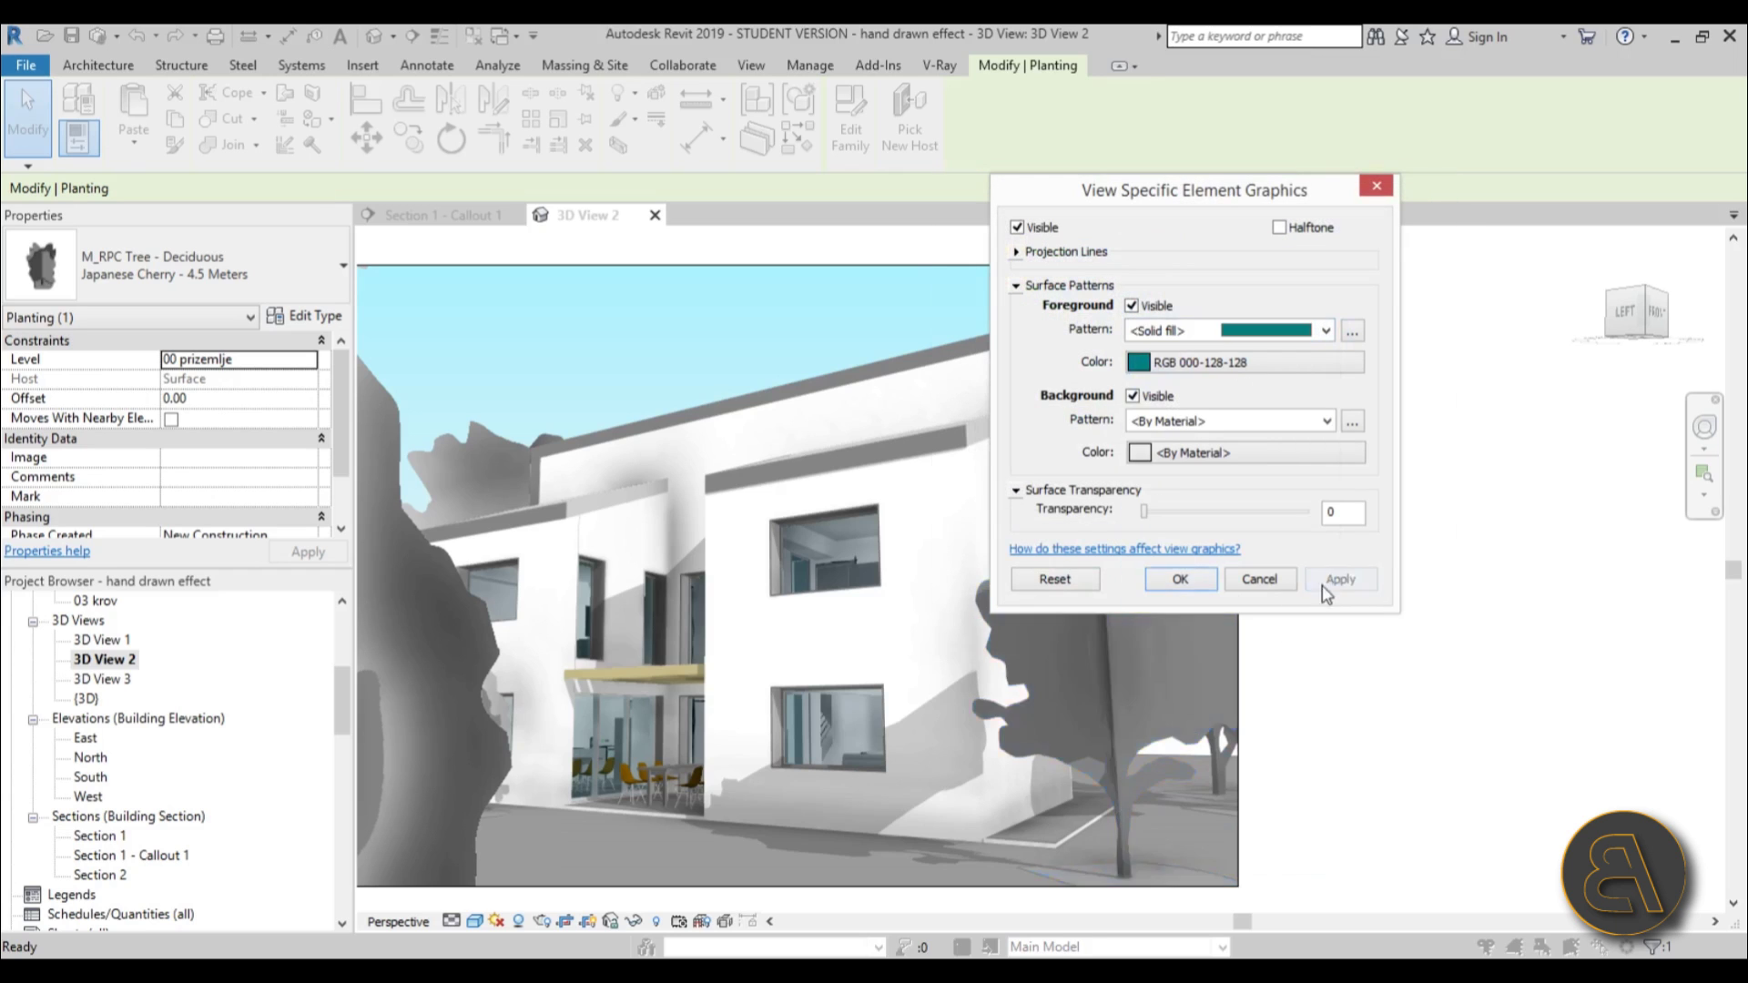
click(1184, 579)
key(Escape)
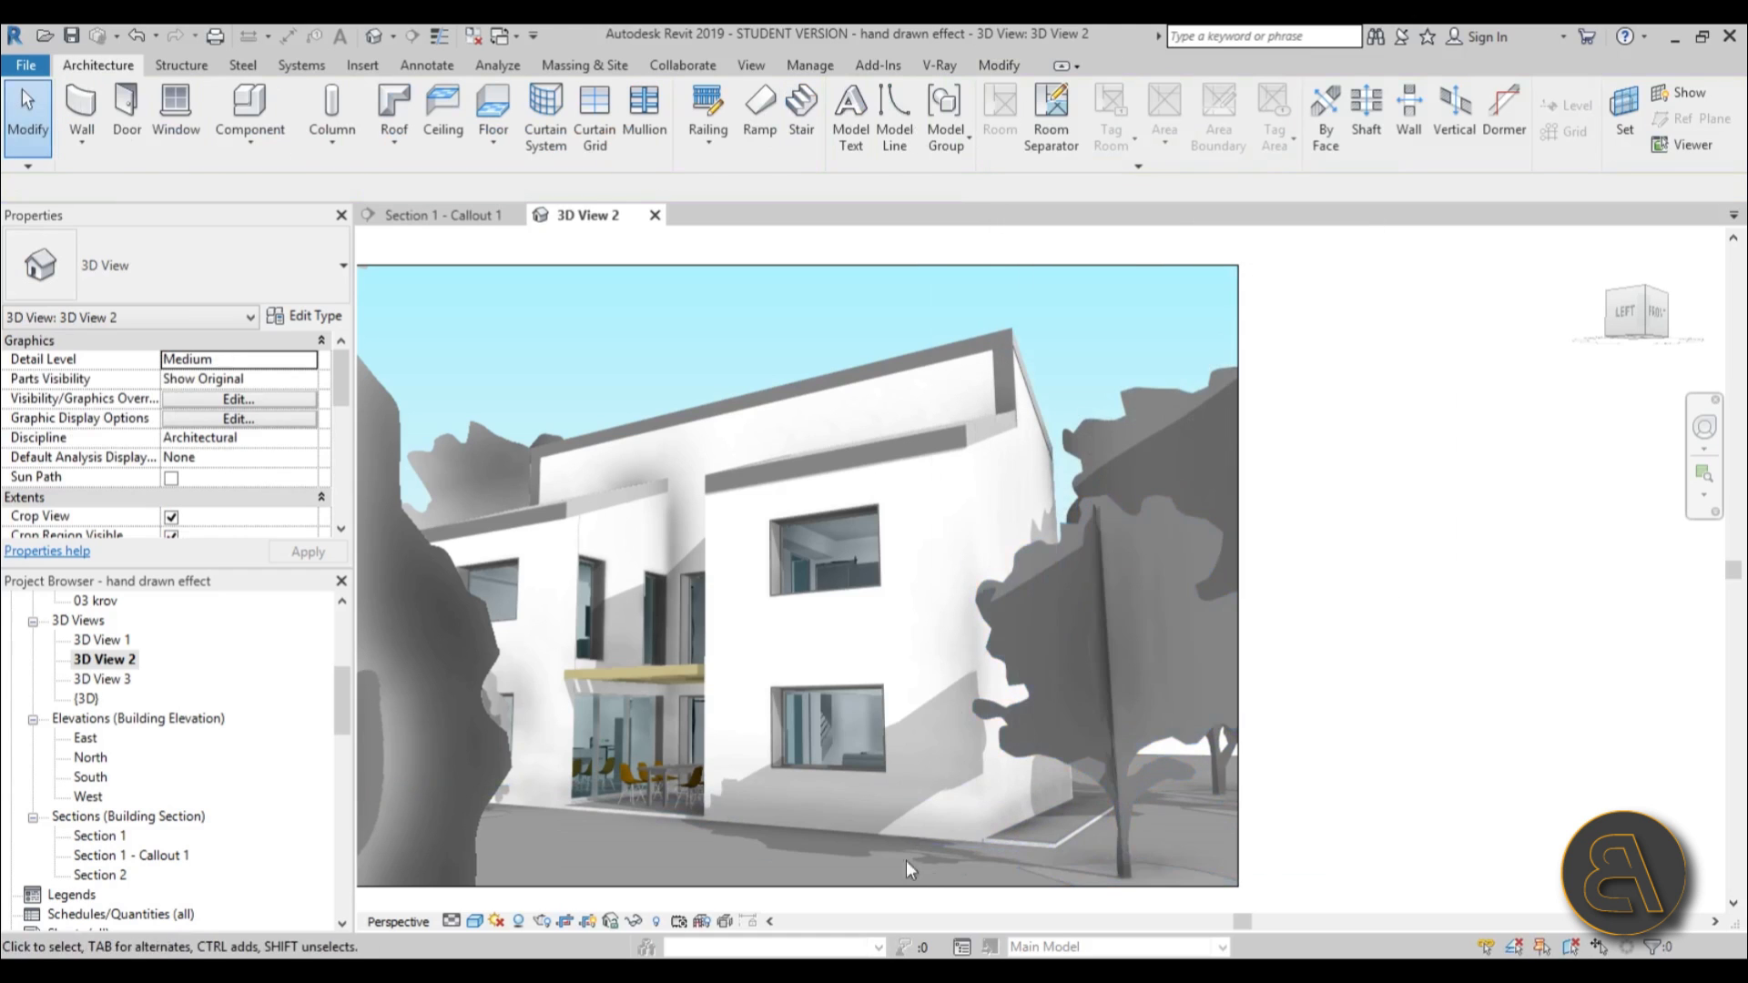
Step: Examine the canopy, trees, ground and shadows in the shaded perspective view
scroll(802, 632, up, 3)
drag(802, 633, 808, 622)
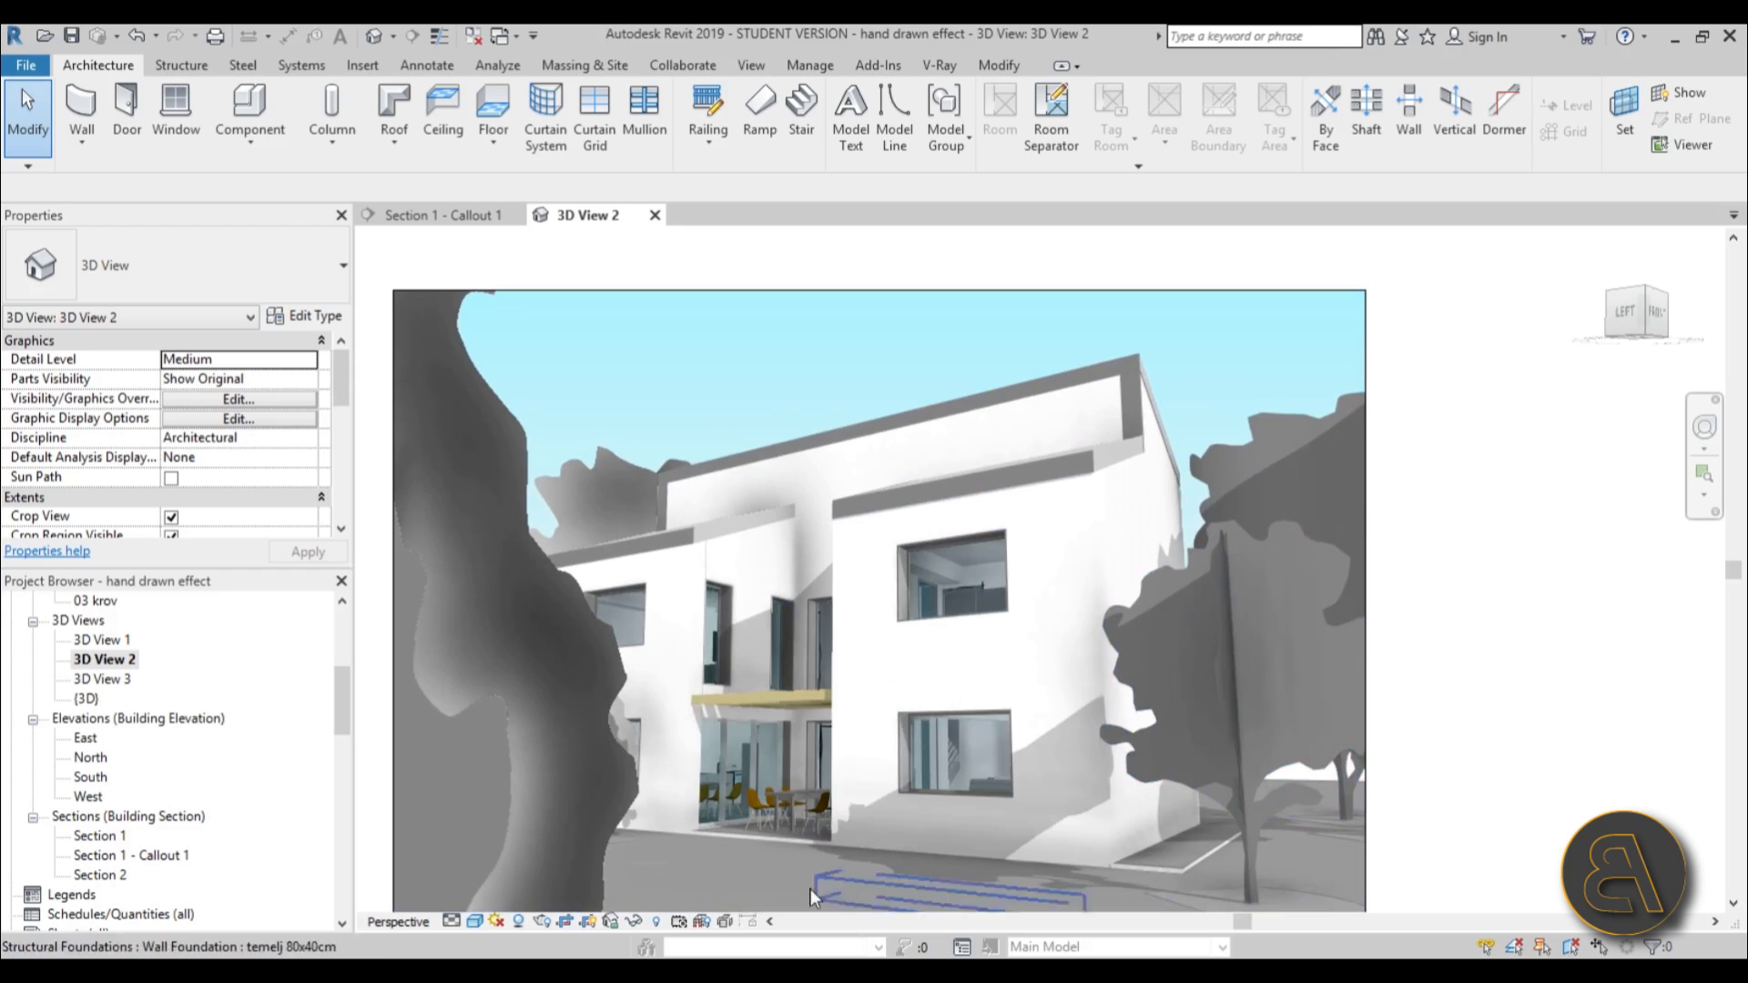
scroll(719, 696, up, 3)
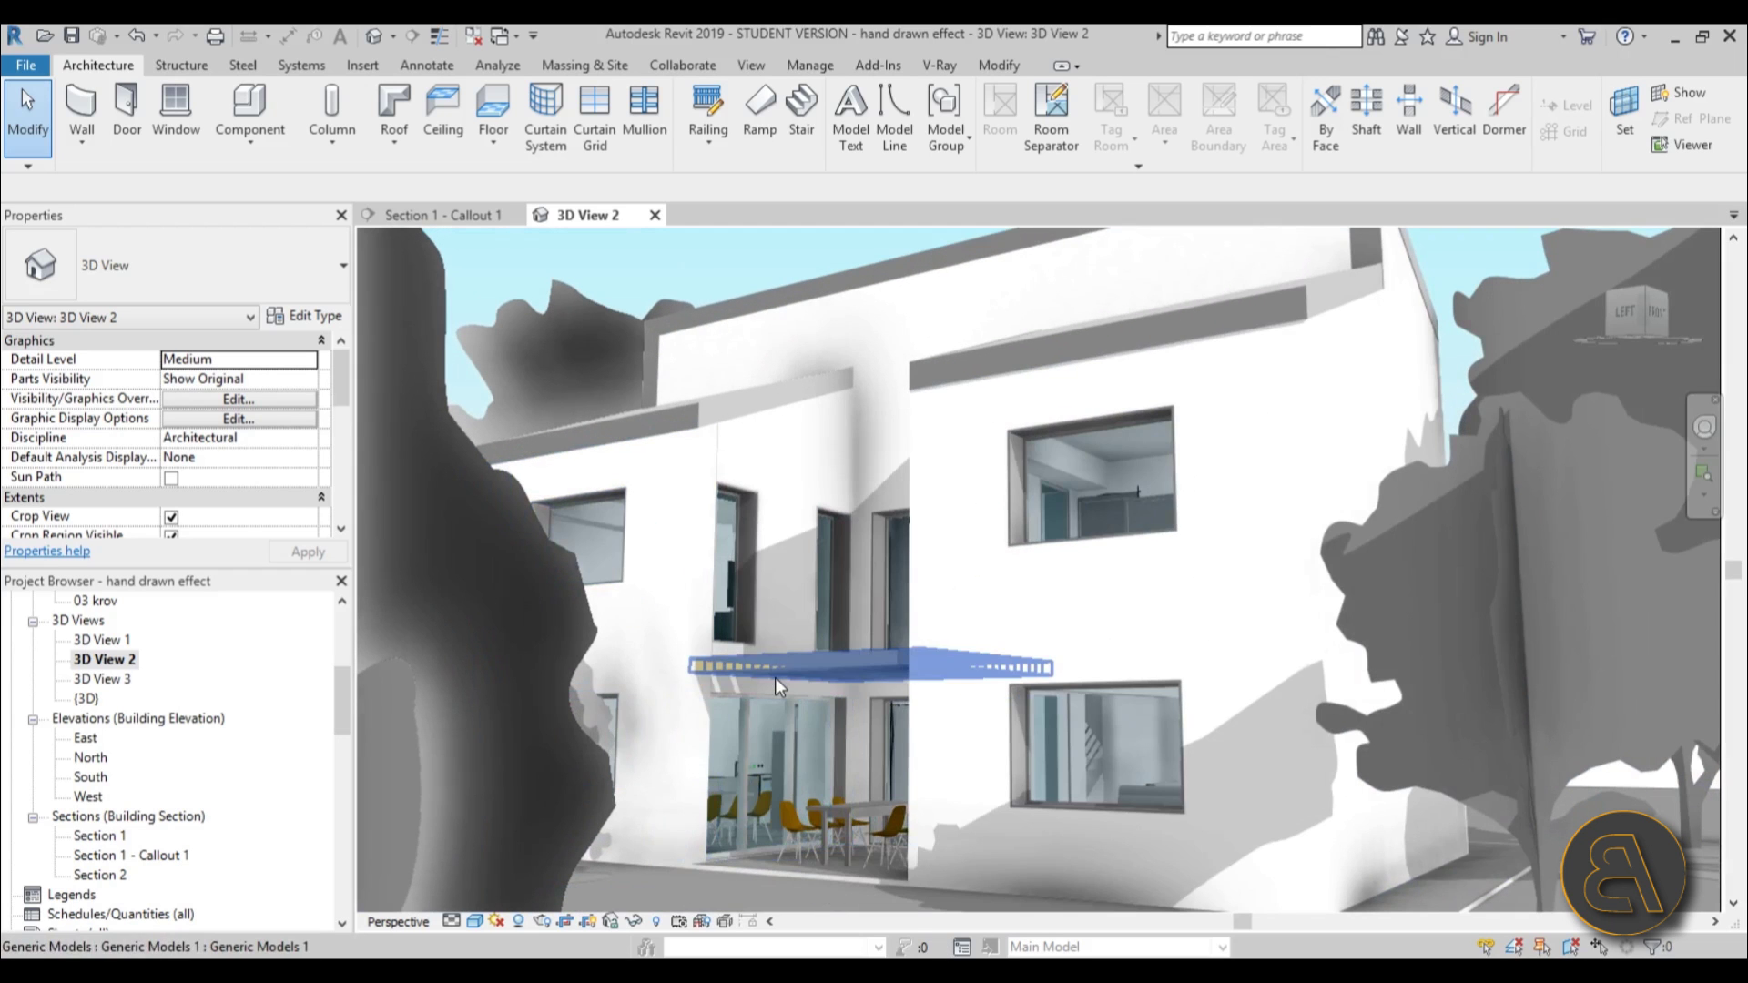
scroll(535, 622, down, 4)
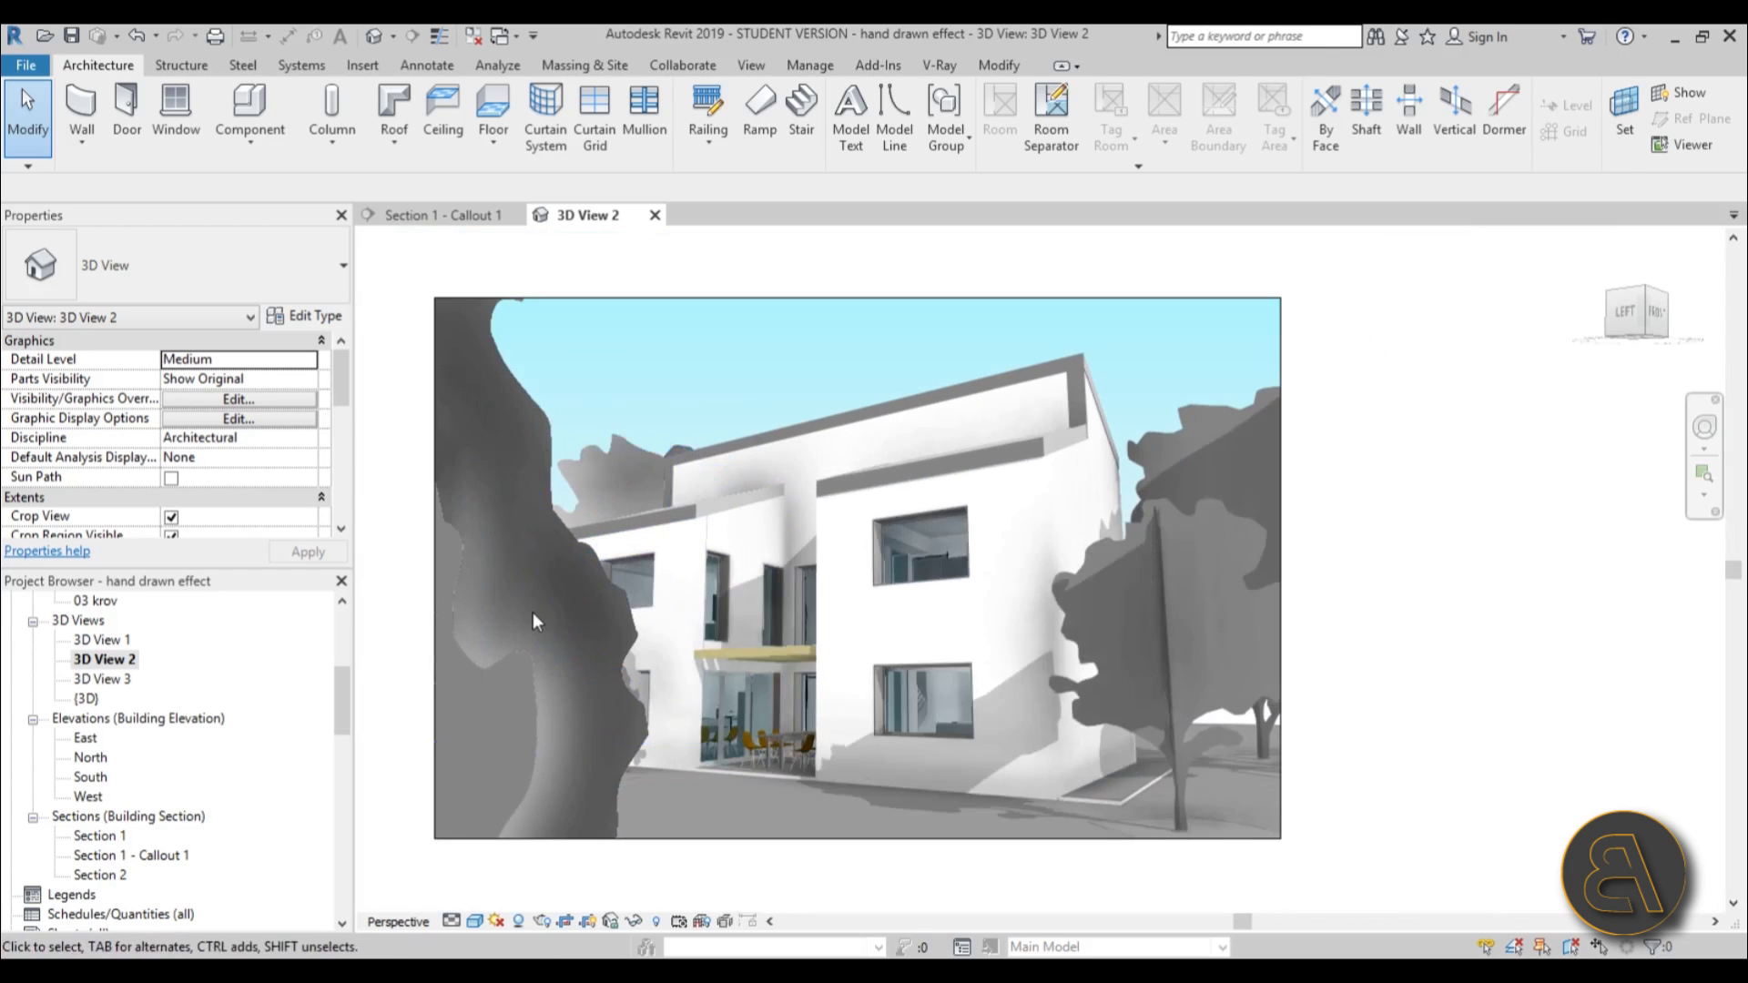
scroll(536, 622, up, 2)
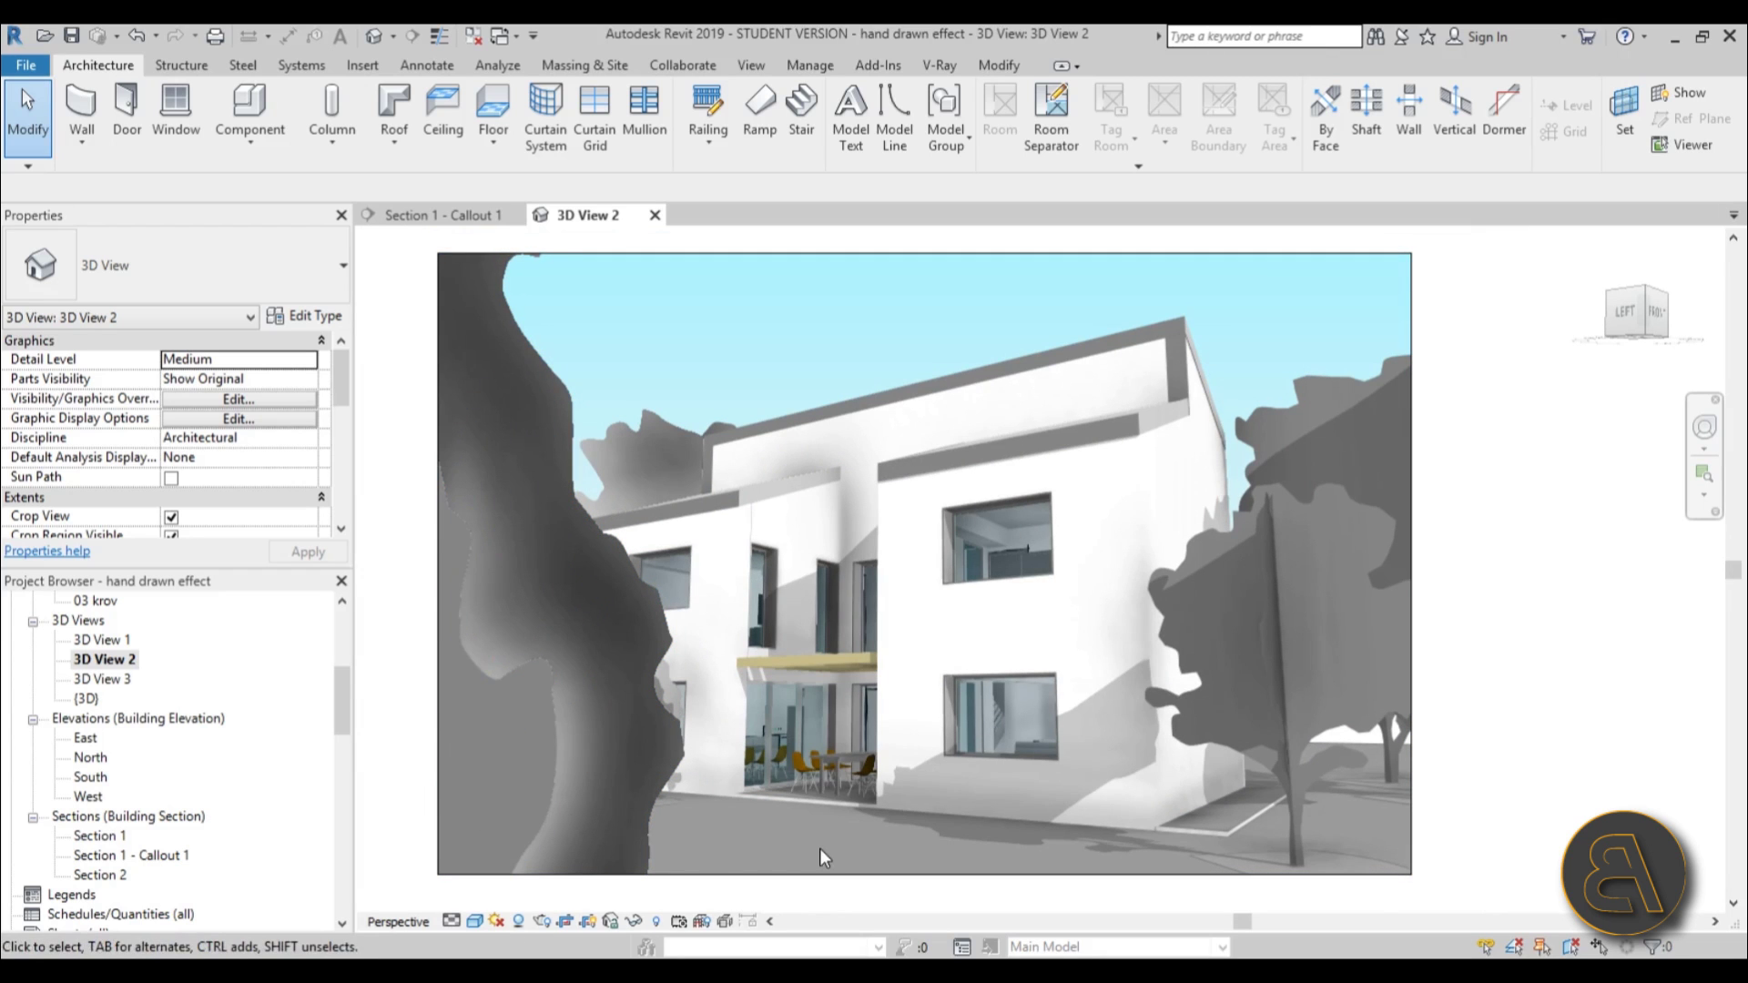
scroll(826, 853, up, 5)
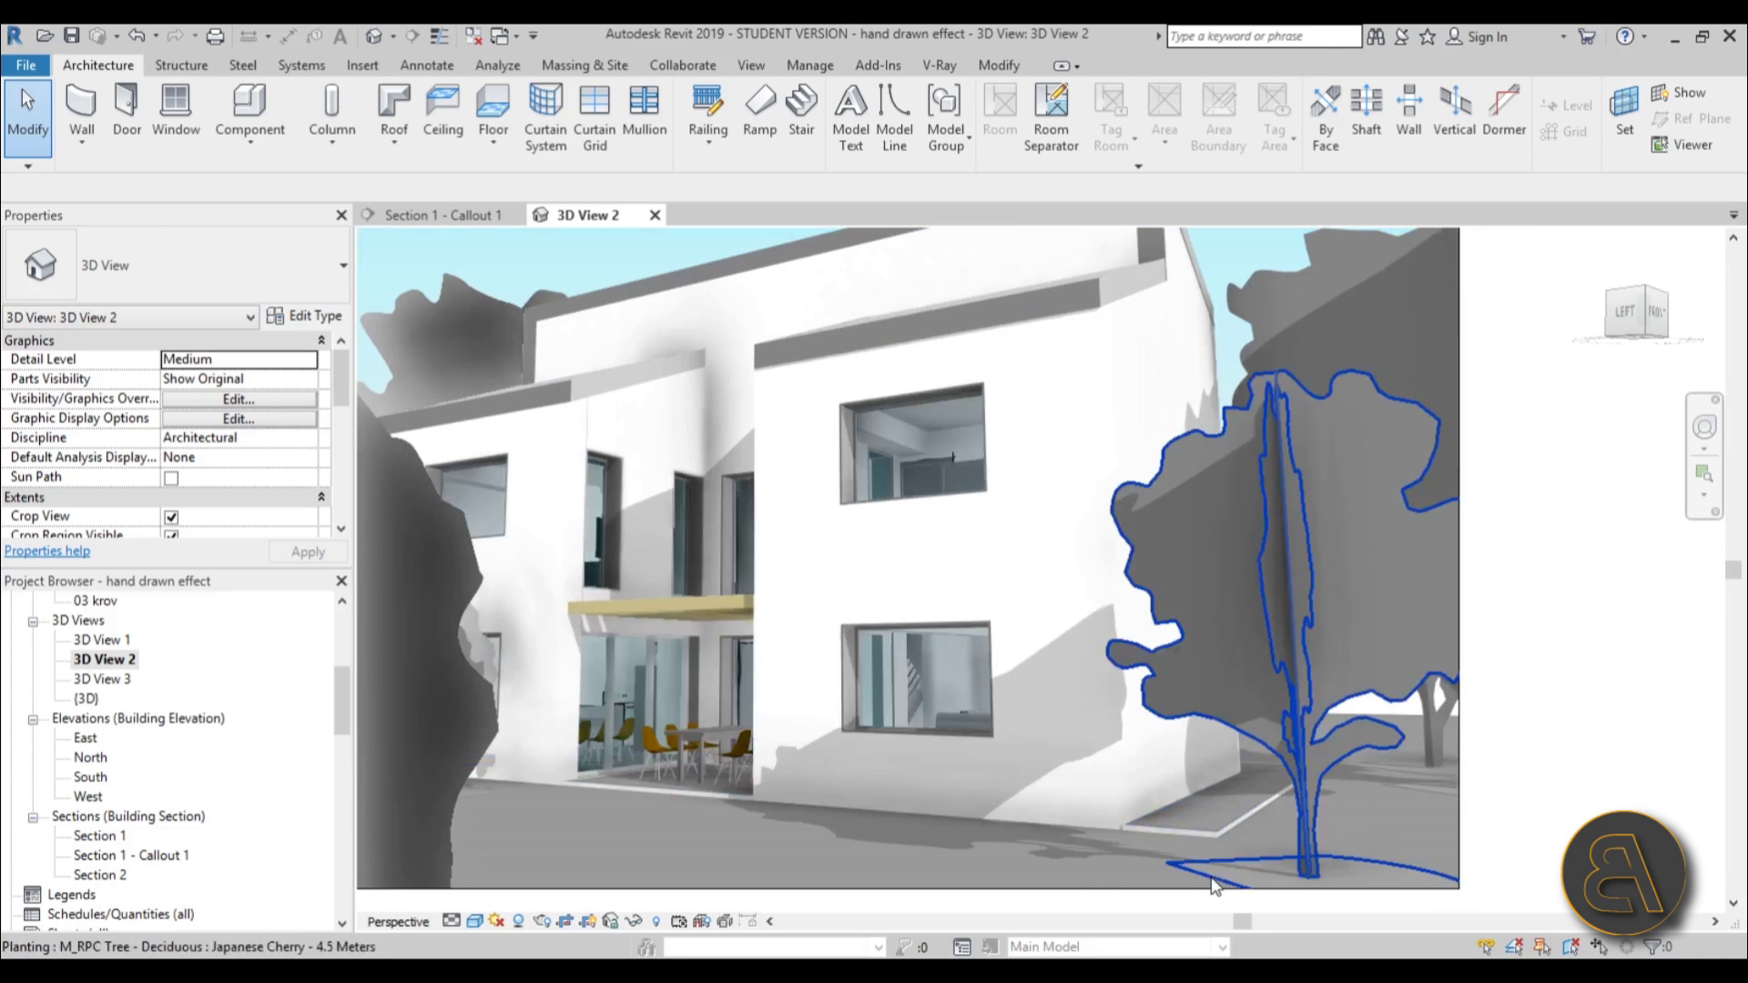
scroll(1230, 801, down, 6)
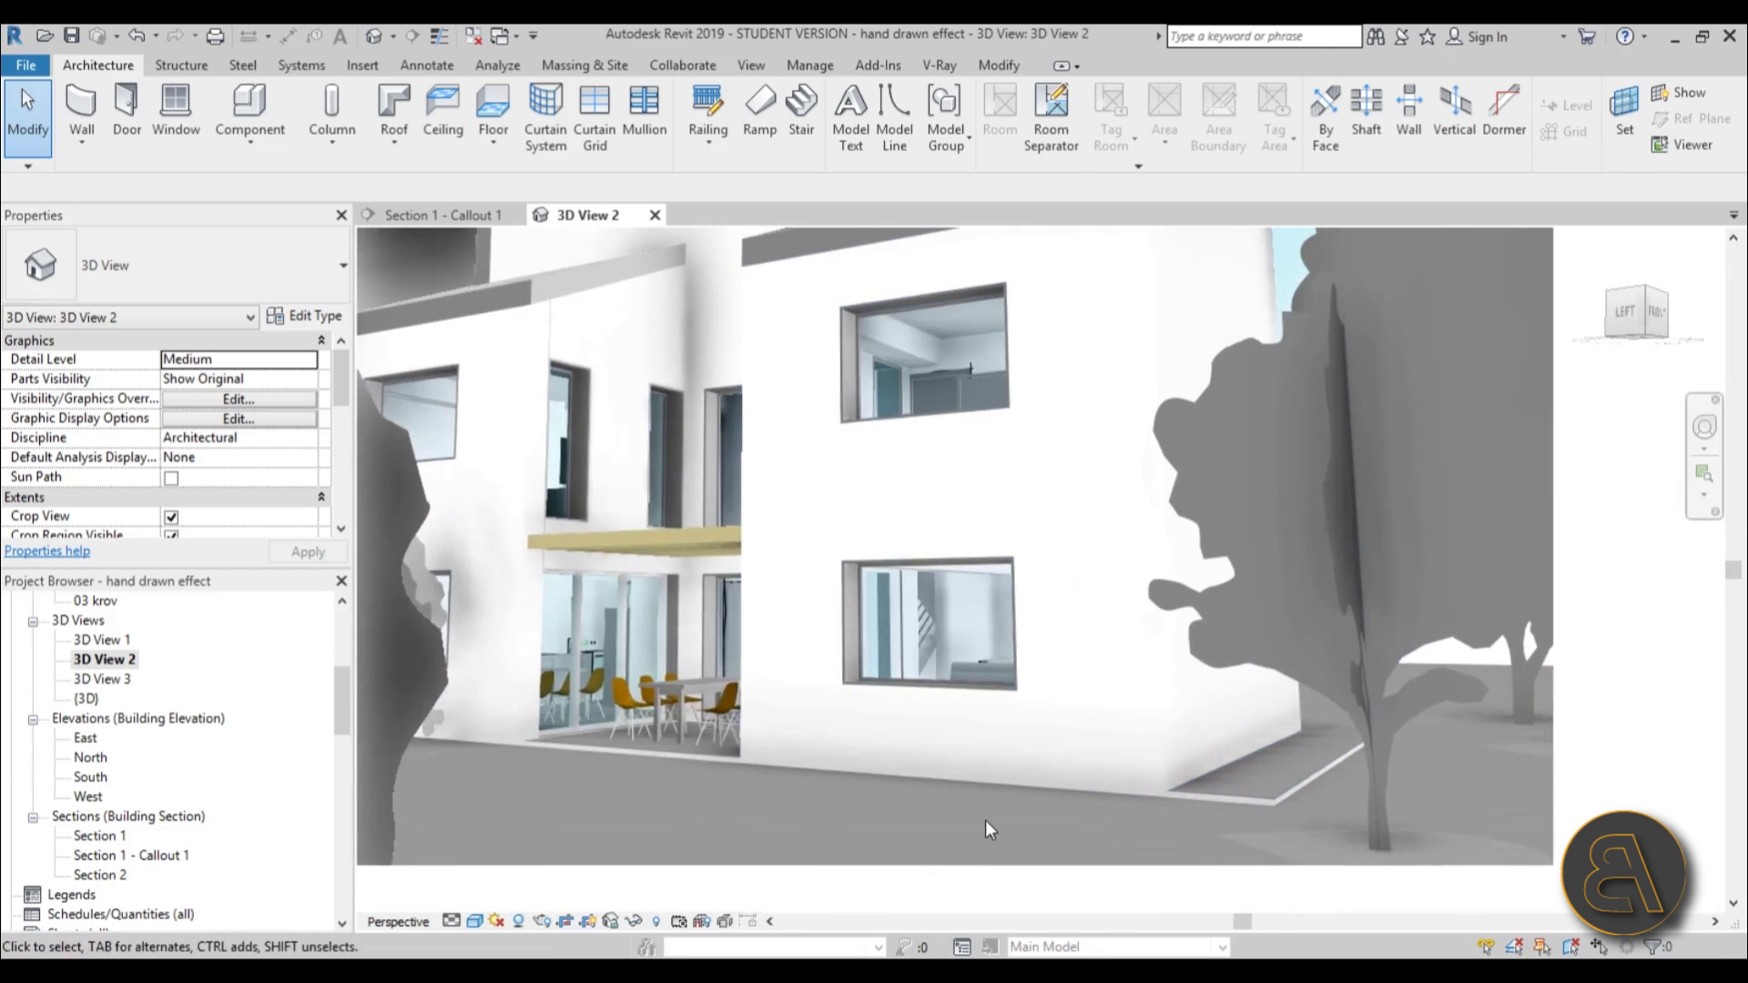
scroll(835, 786, up, 2)
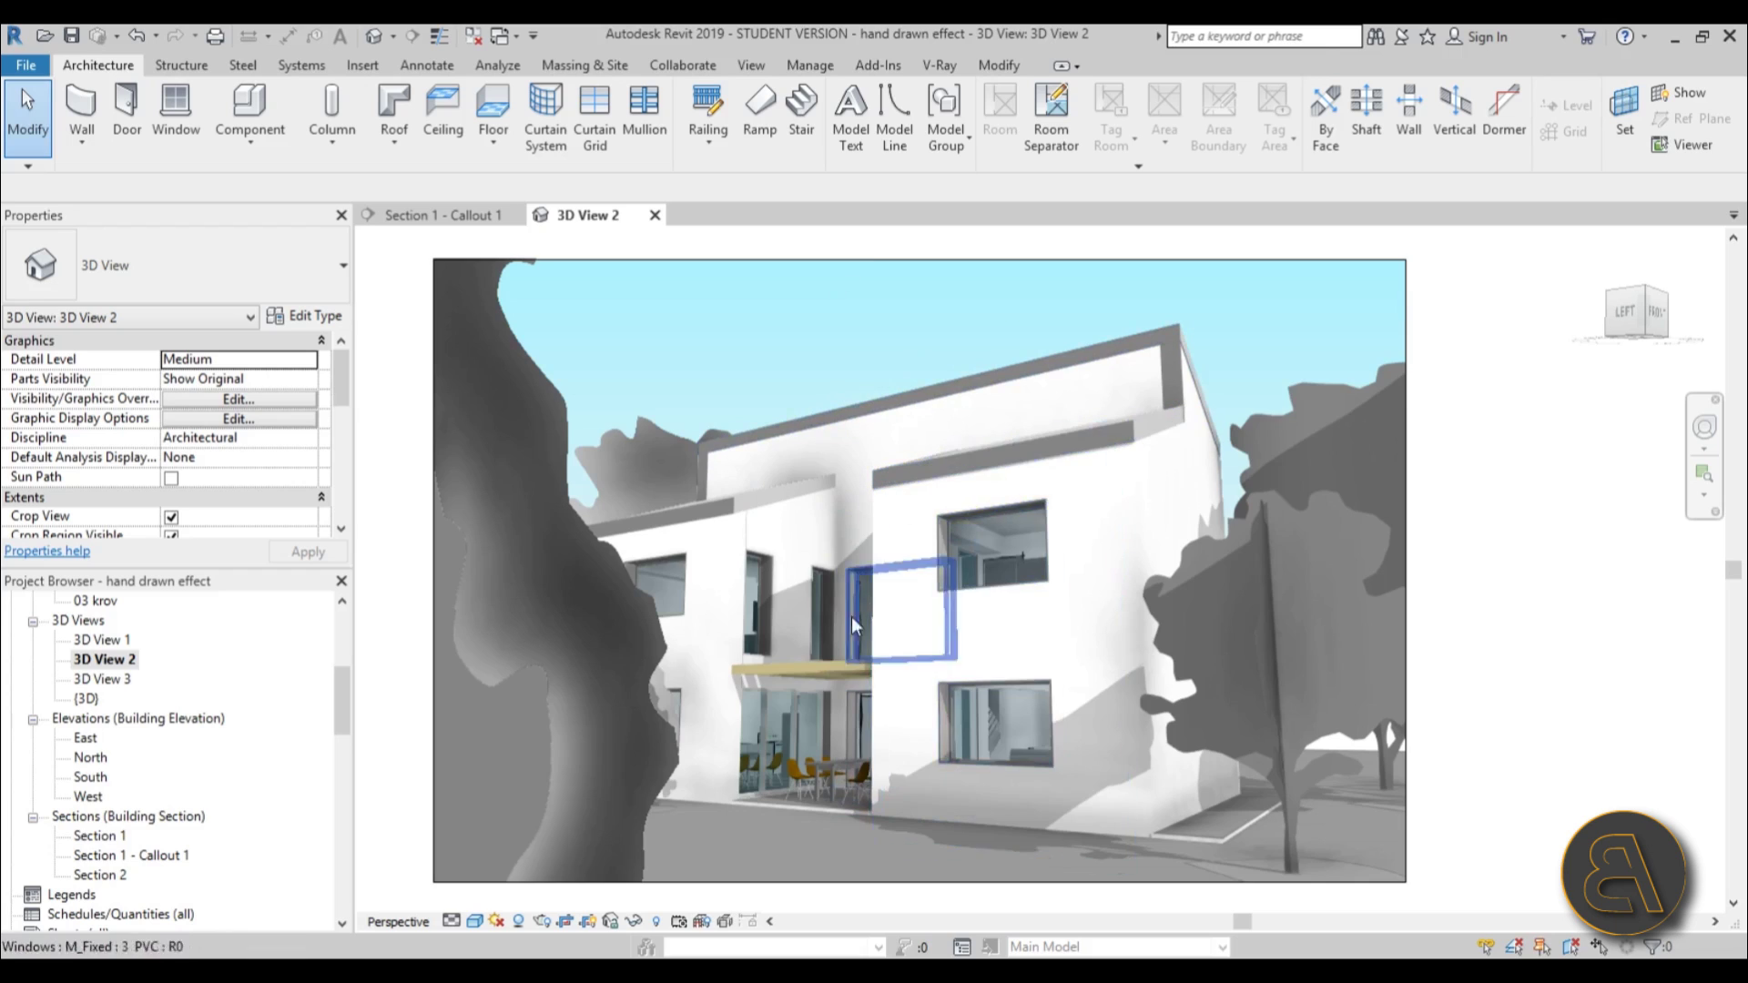
drag(858, 668, 819, 650)
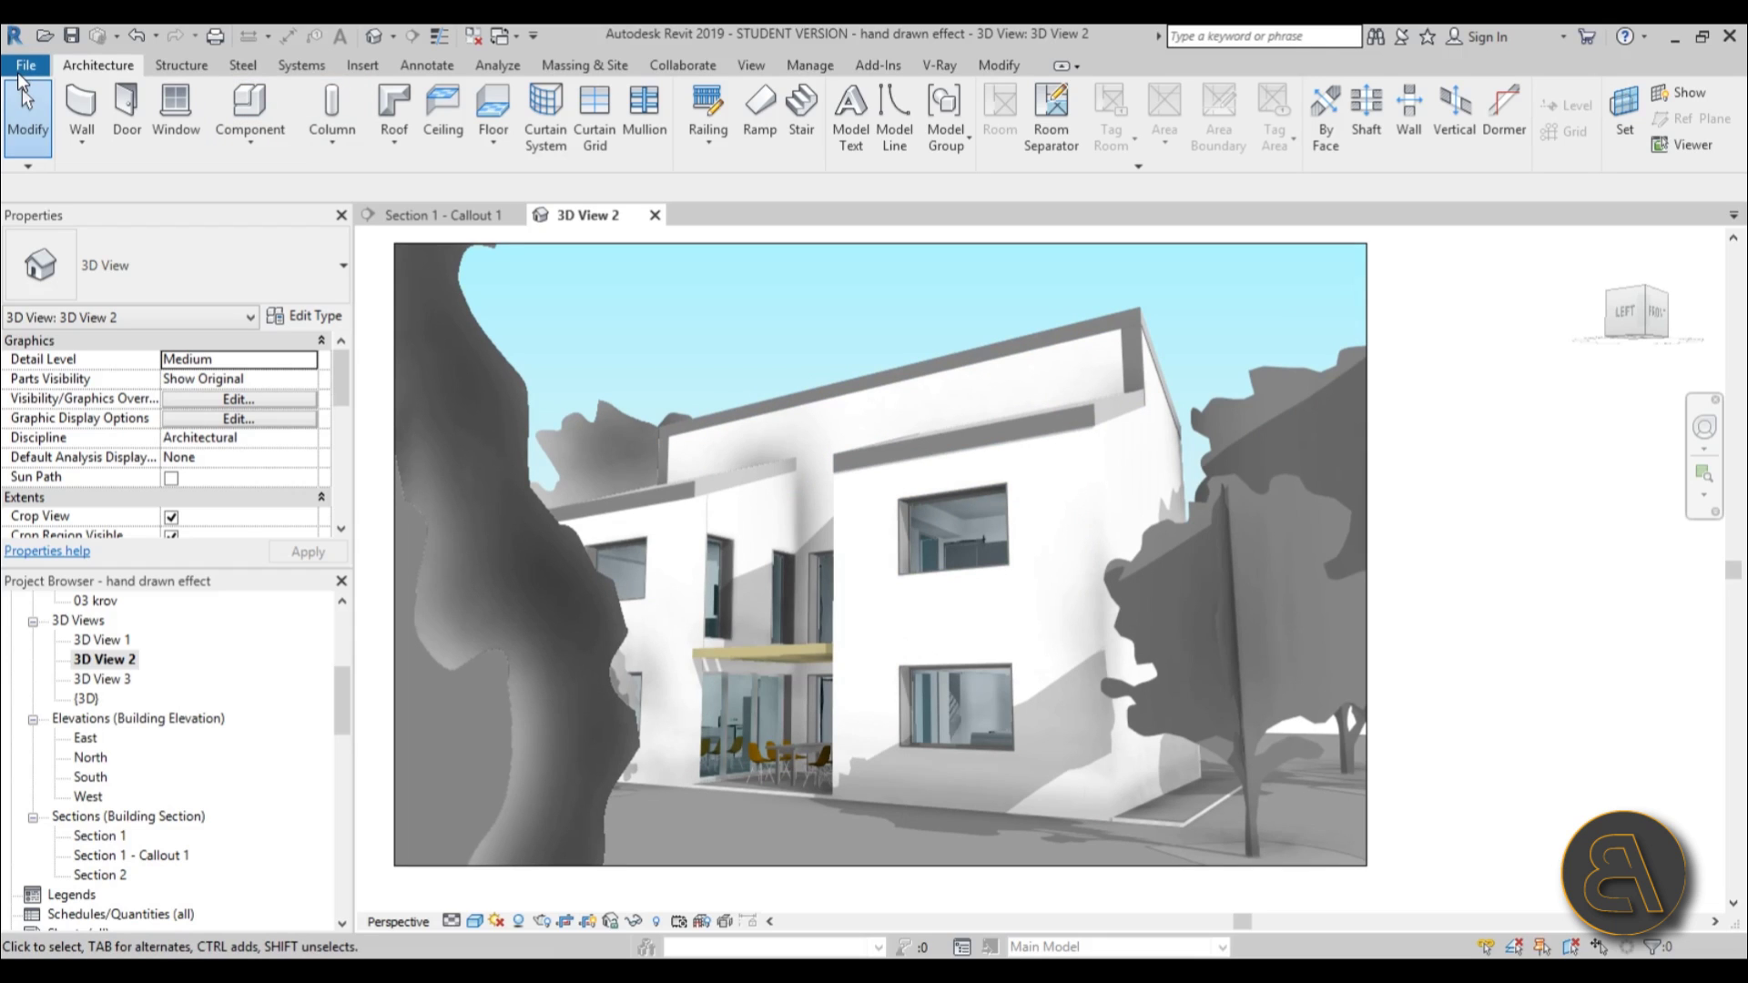
Step: Export the current 3D view as a TIFF image named "water color effect" on the desktop, 3000 pixels horizontally
click(31, 69)
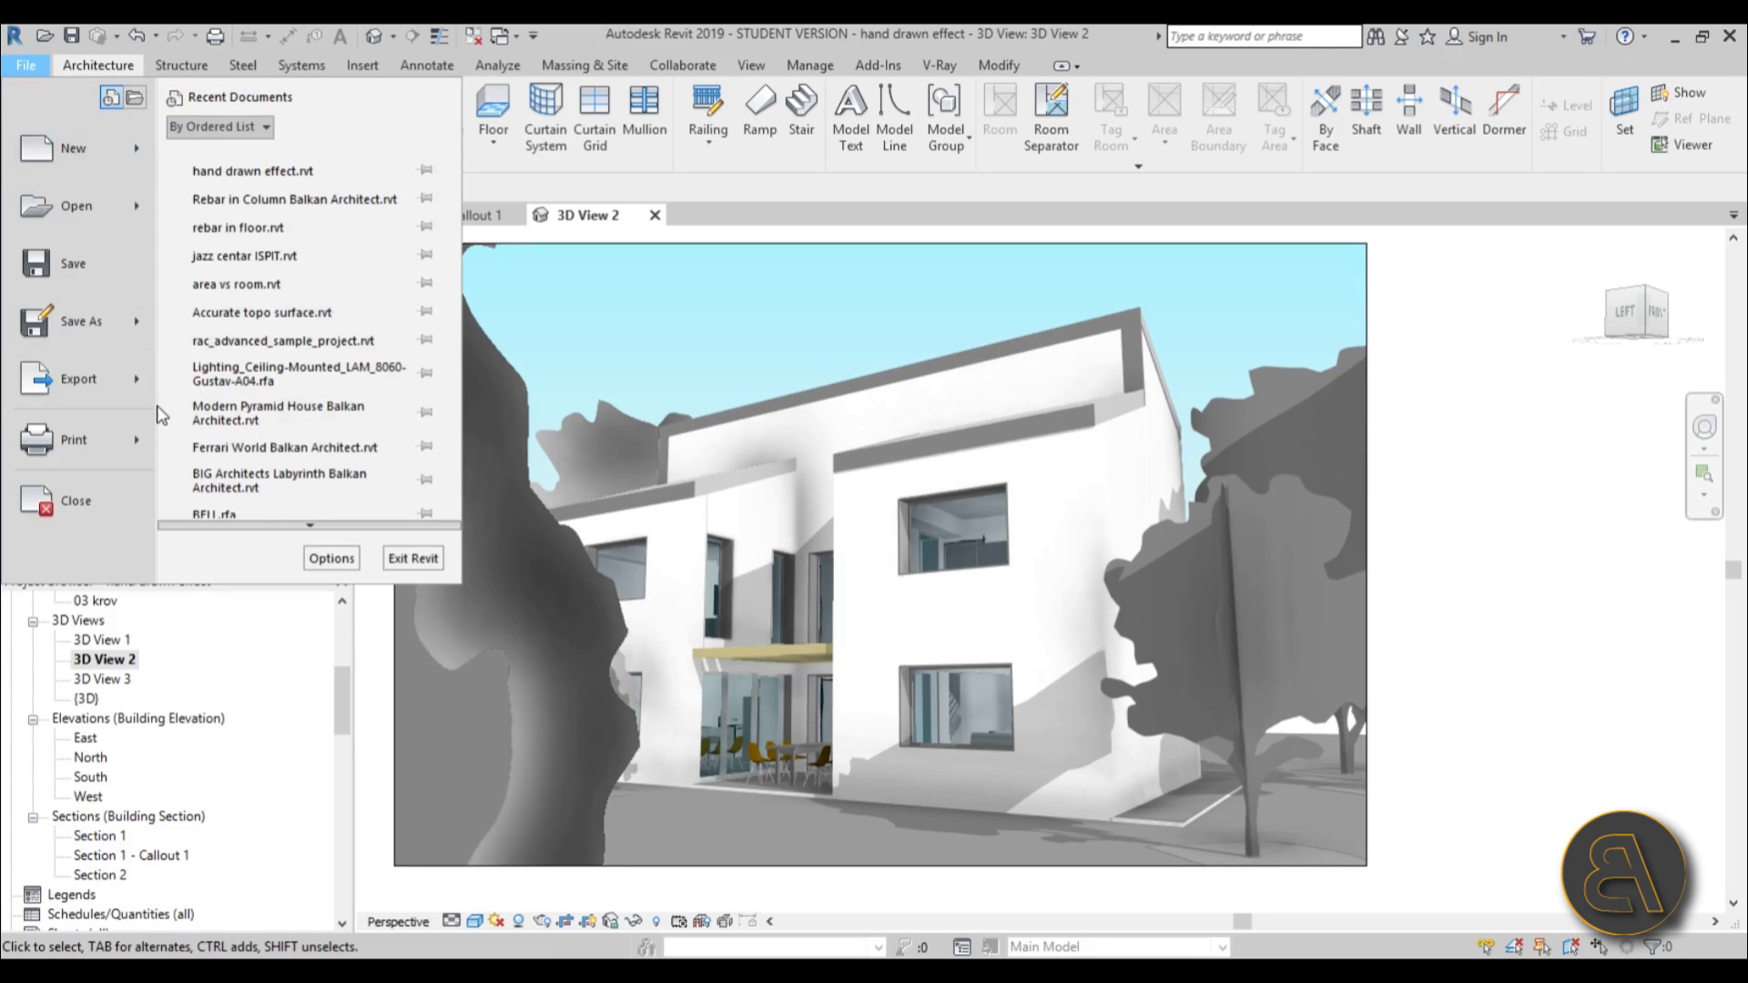
mouse_move(109, 390)
scroll(271, 504, down, 3)
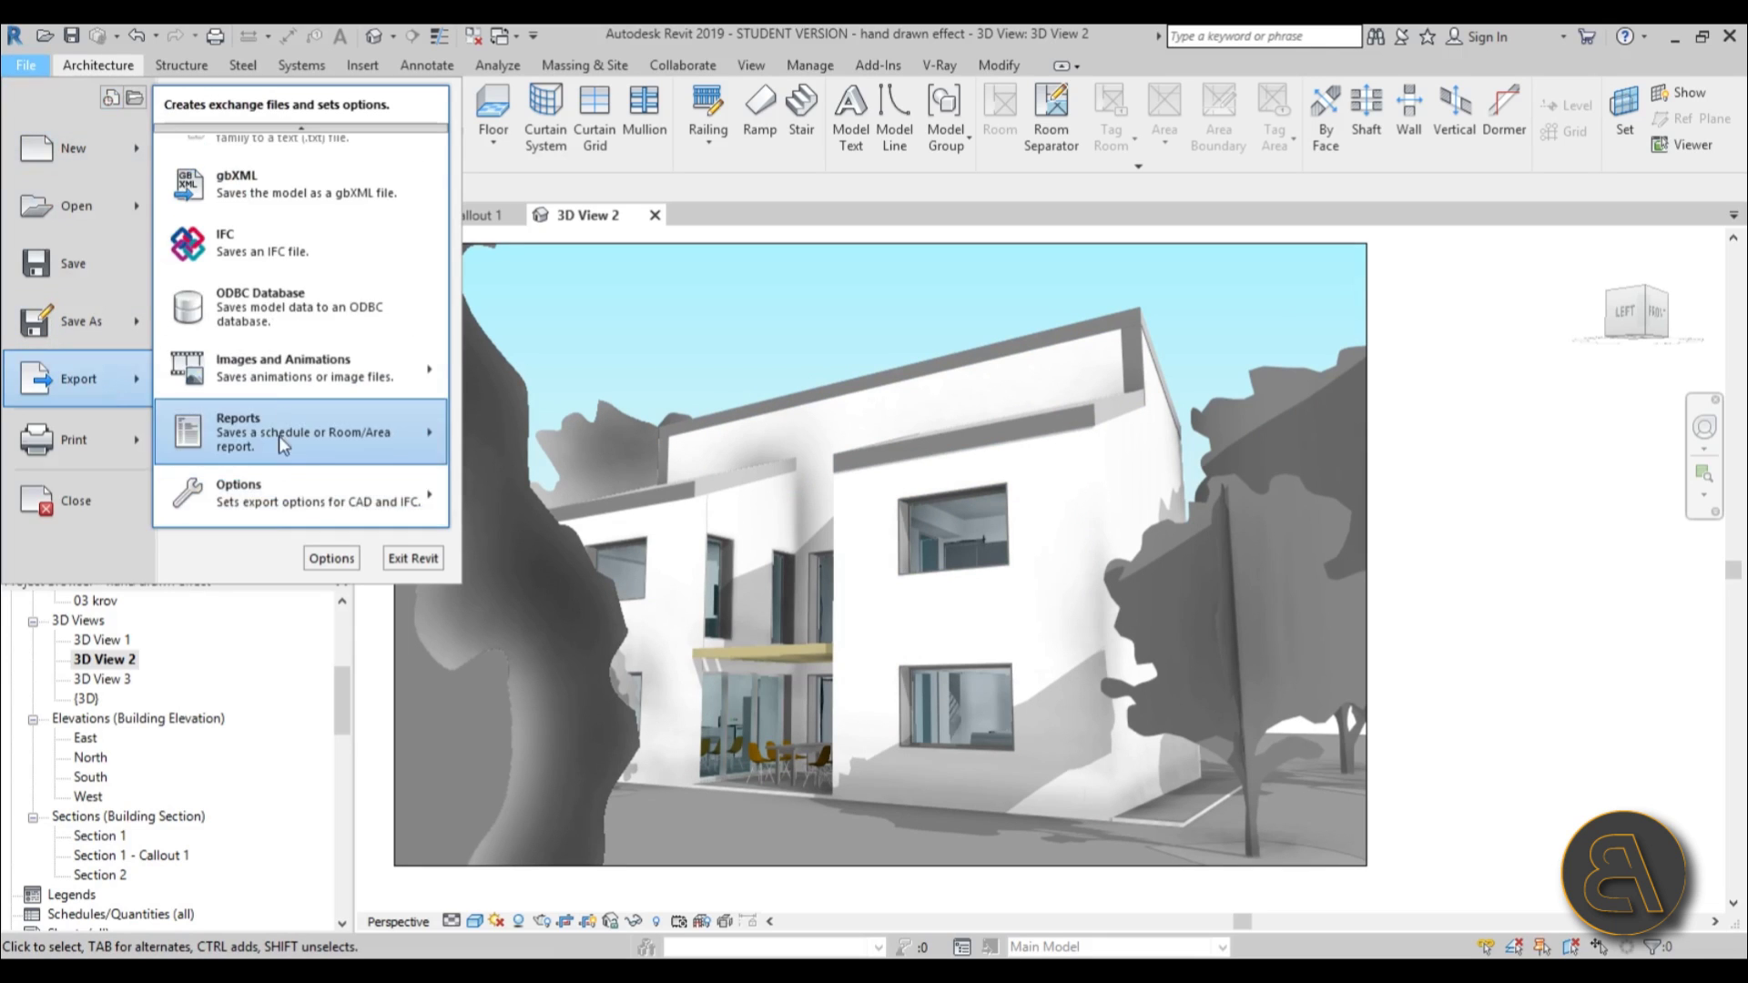
mouse_move(271, 380)
click(528, 420)
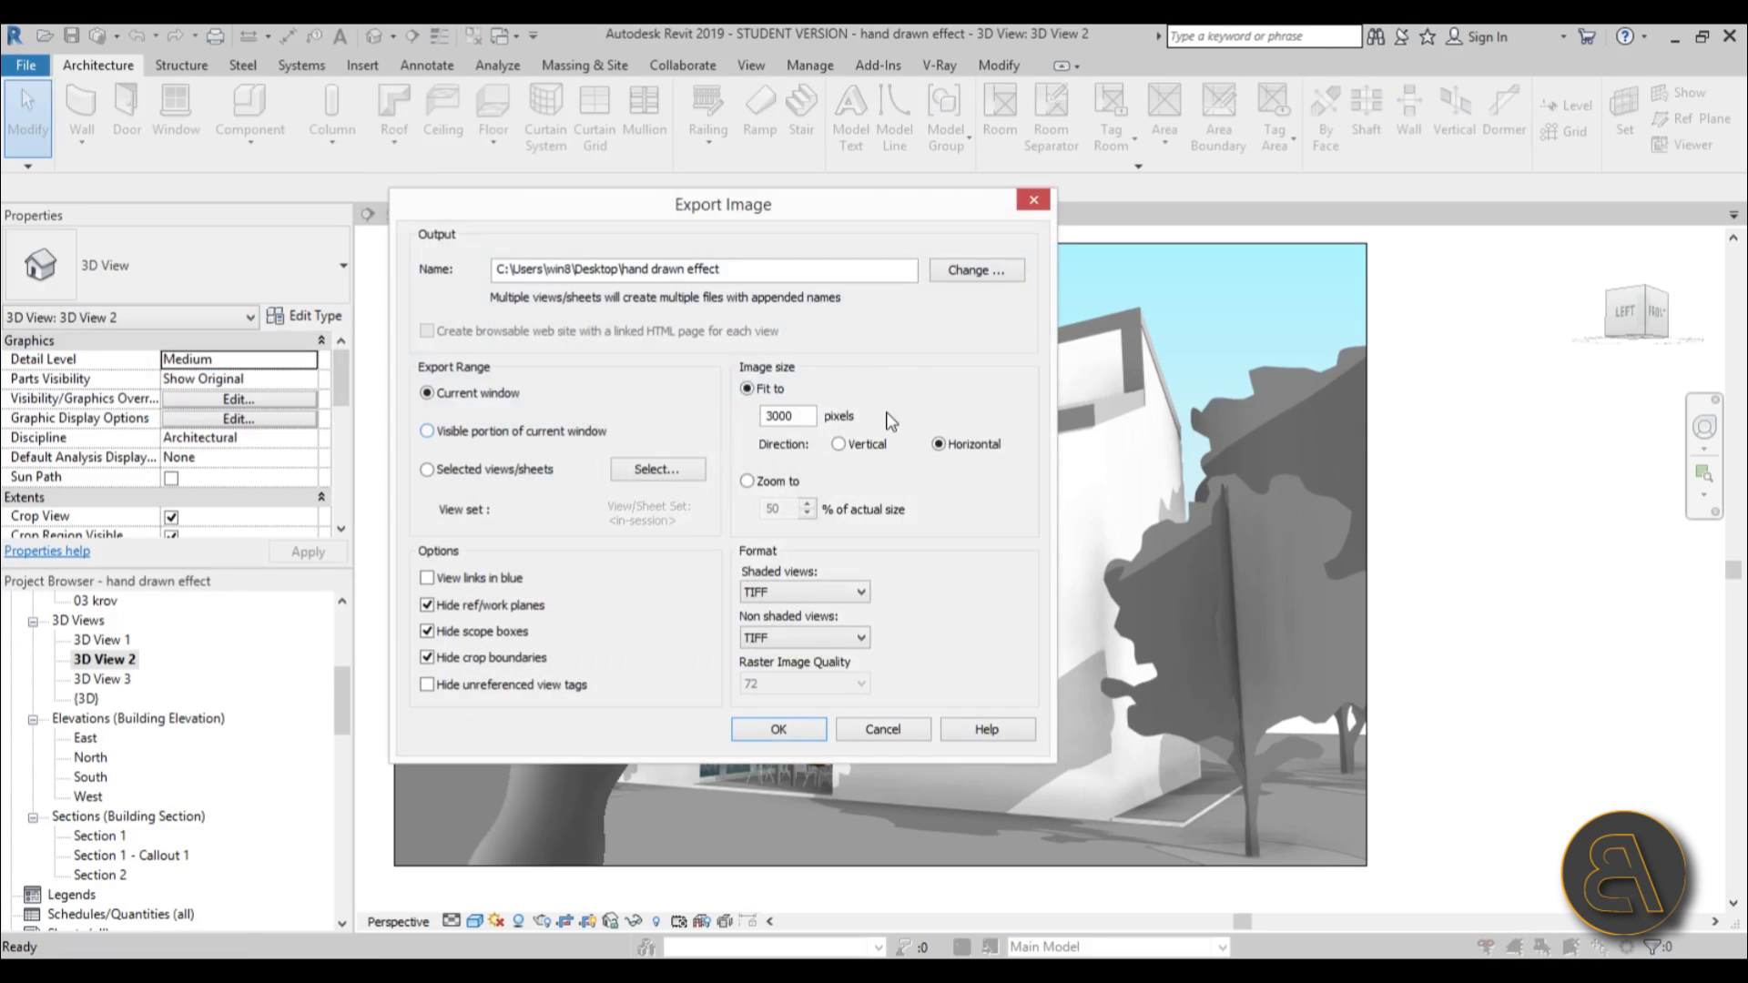
click(798, 273)
drag(691, 278, 628, 280)
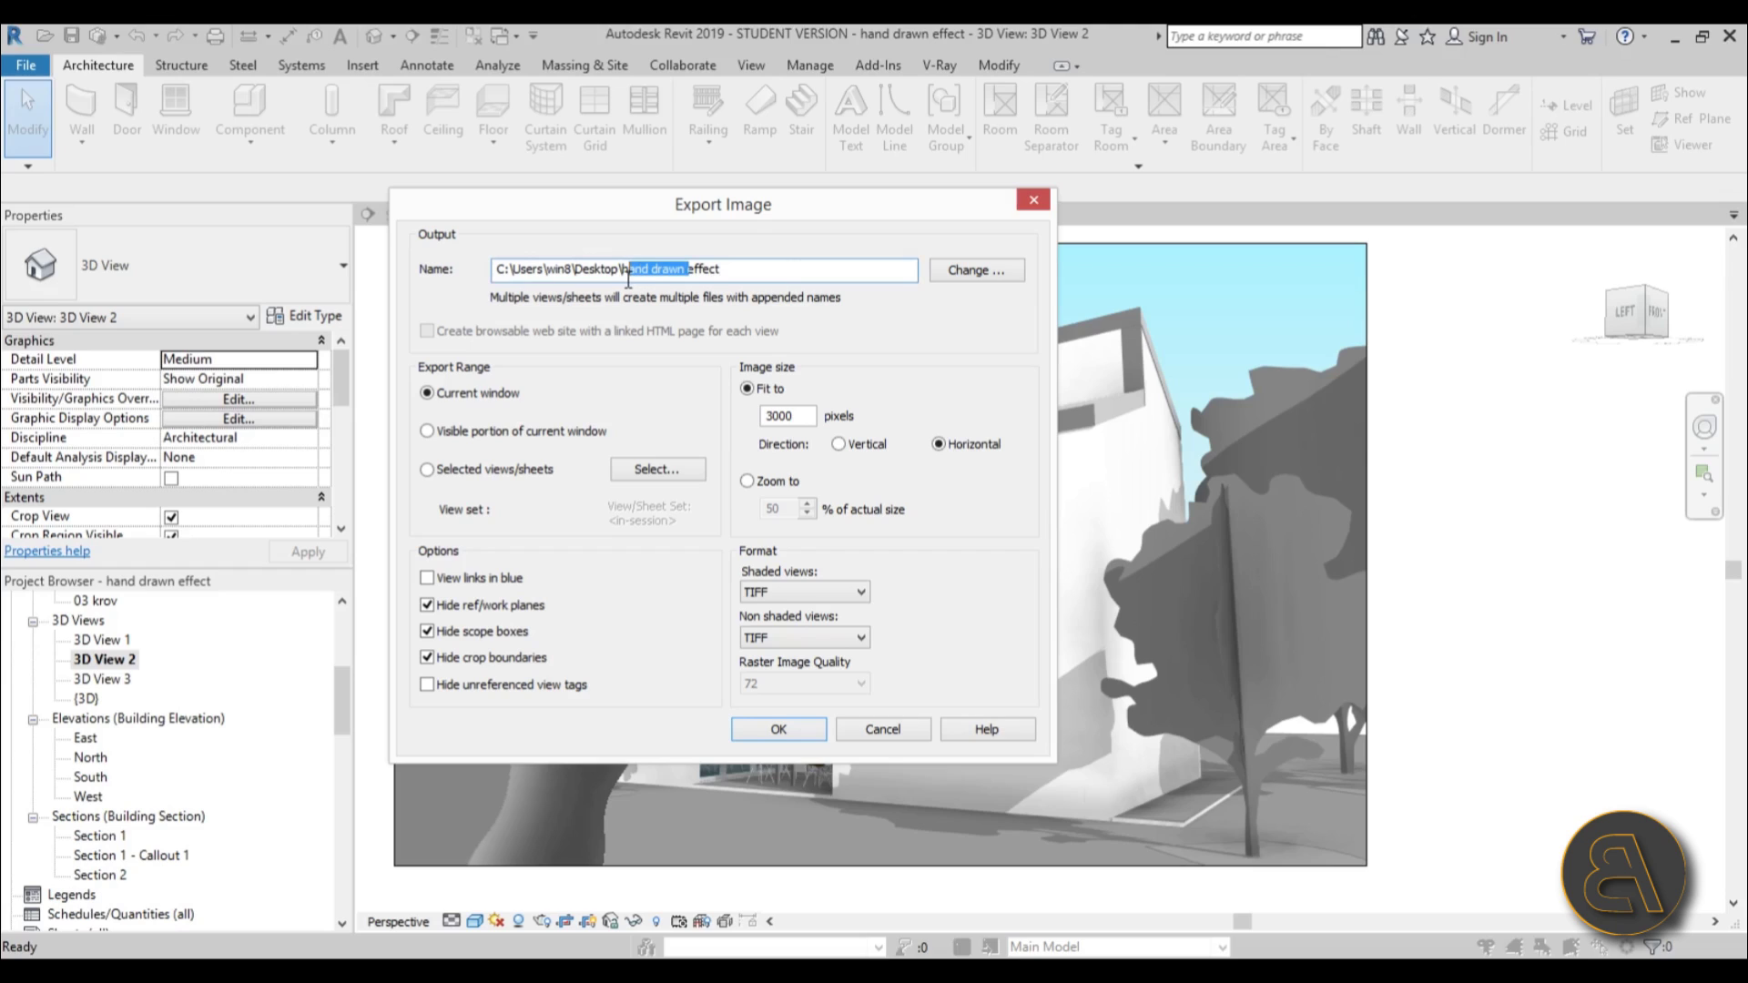
text(water)
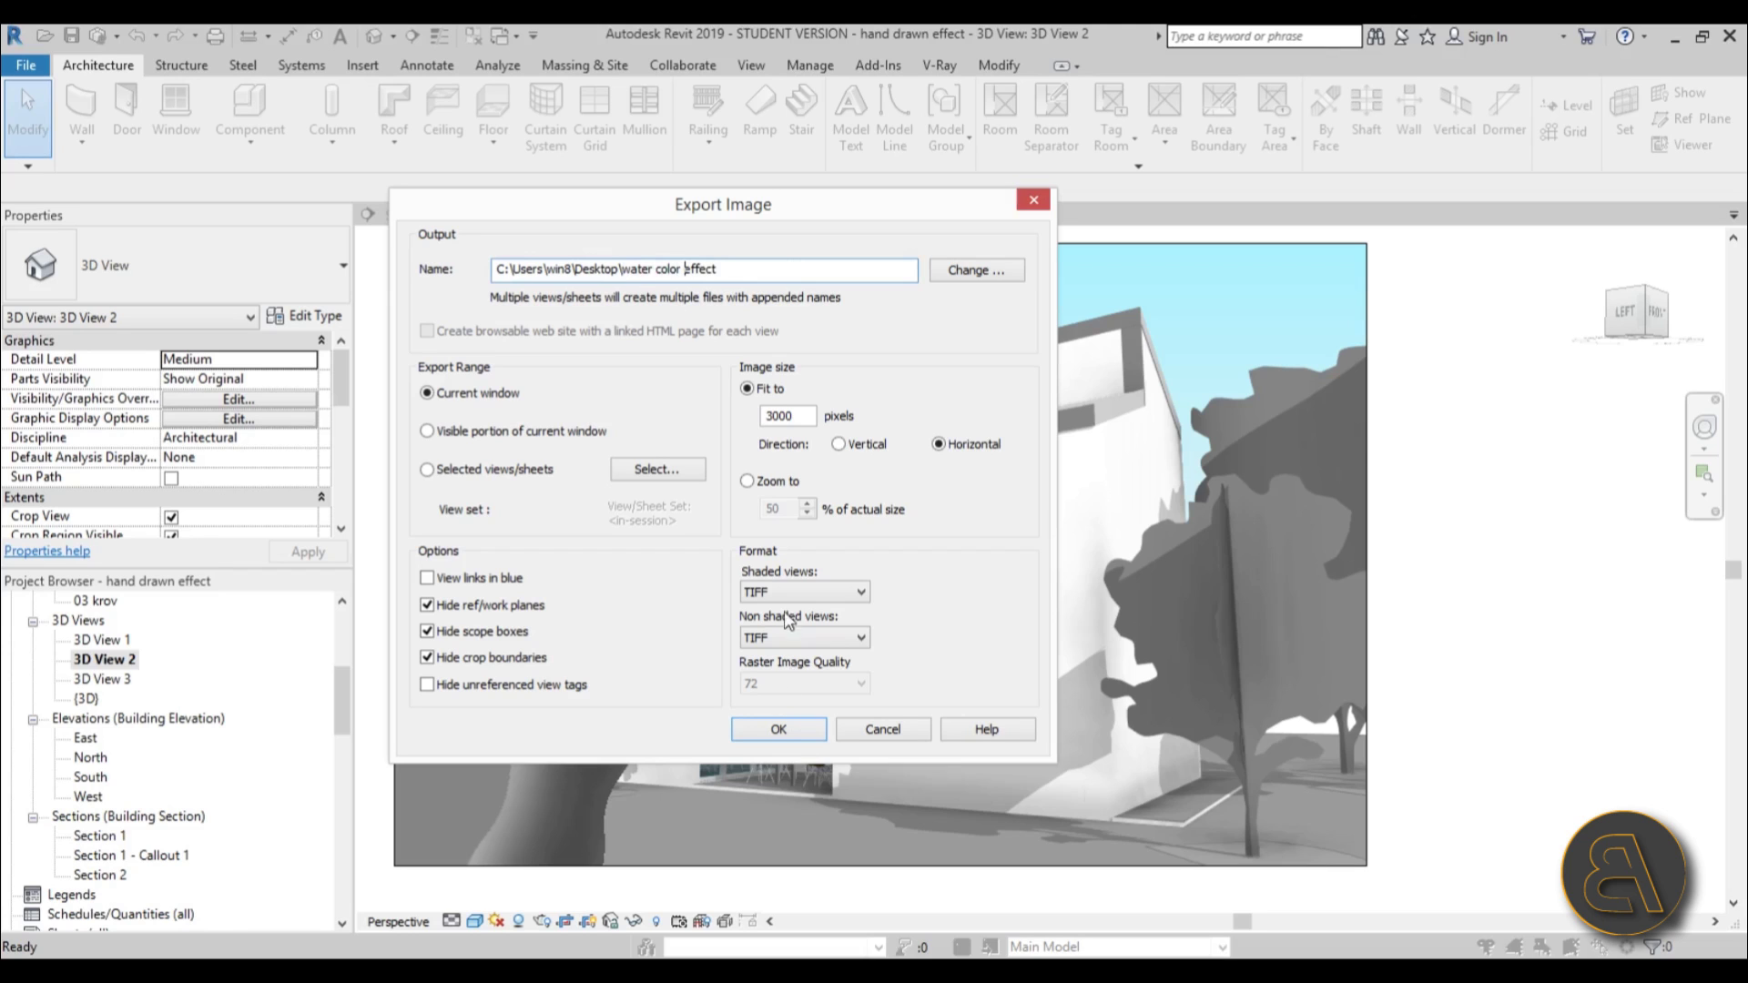
click(776, 731)
Step: Open the exported water color effect image in Adobe Photoshop CS6 and convert its Background layer to a smart object
click(1673, 36)
right_click(75, 304)
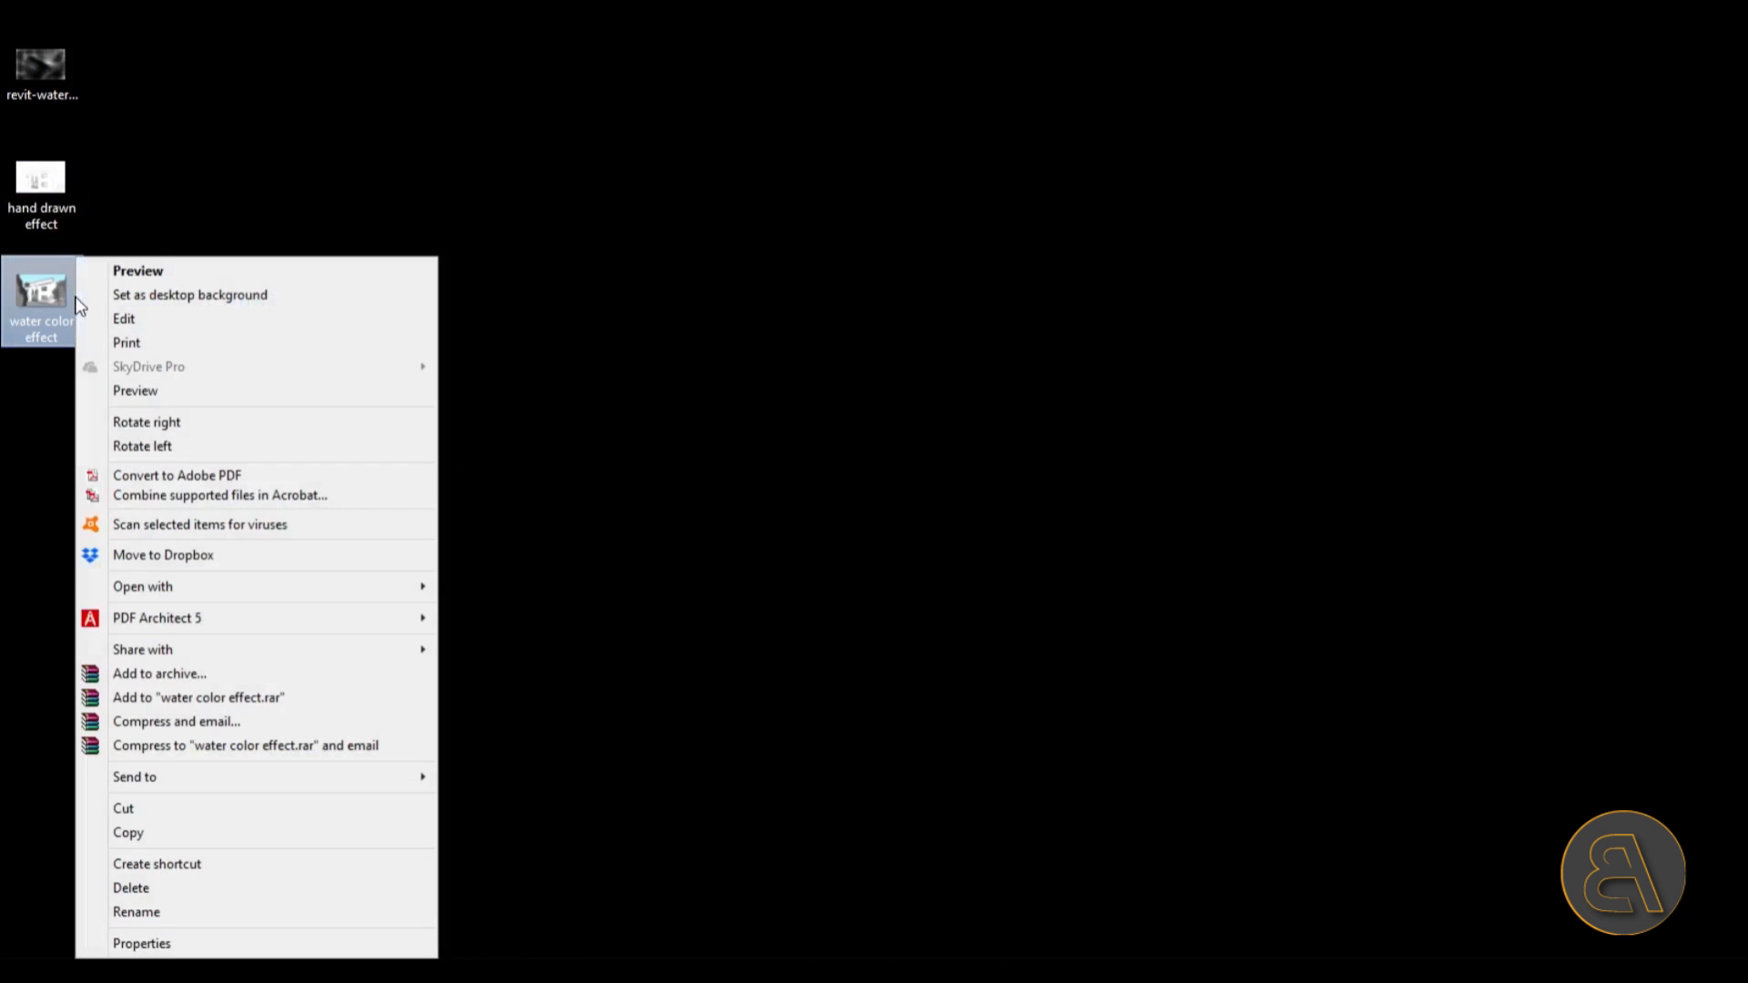
mouse_move(173, 586)
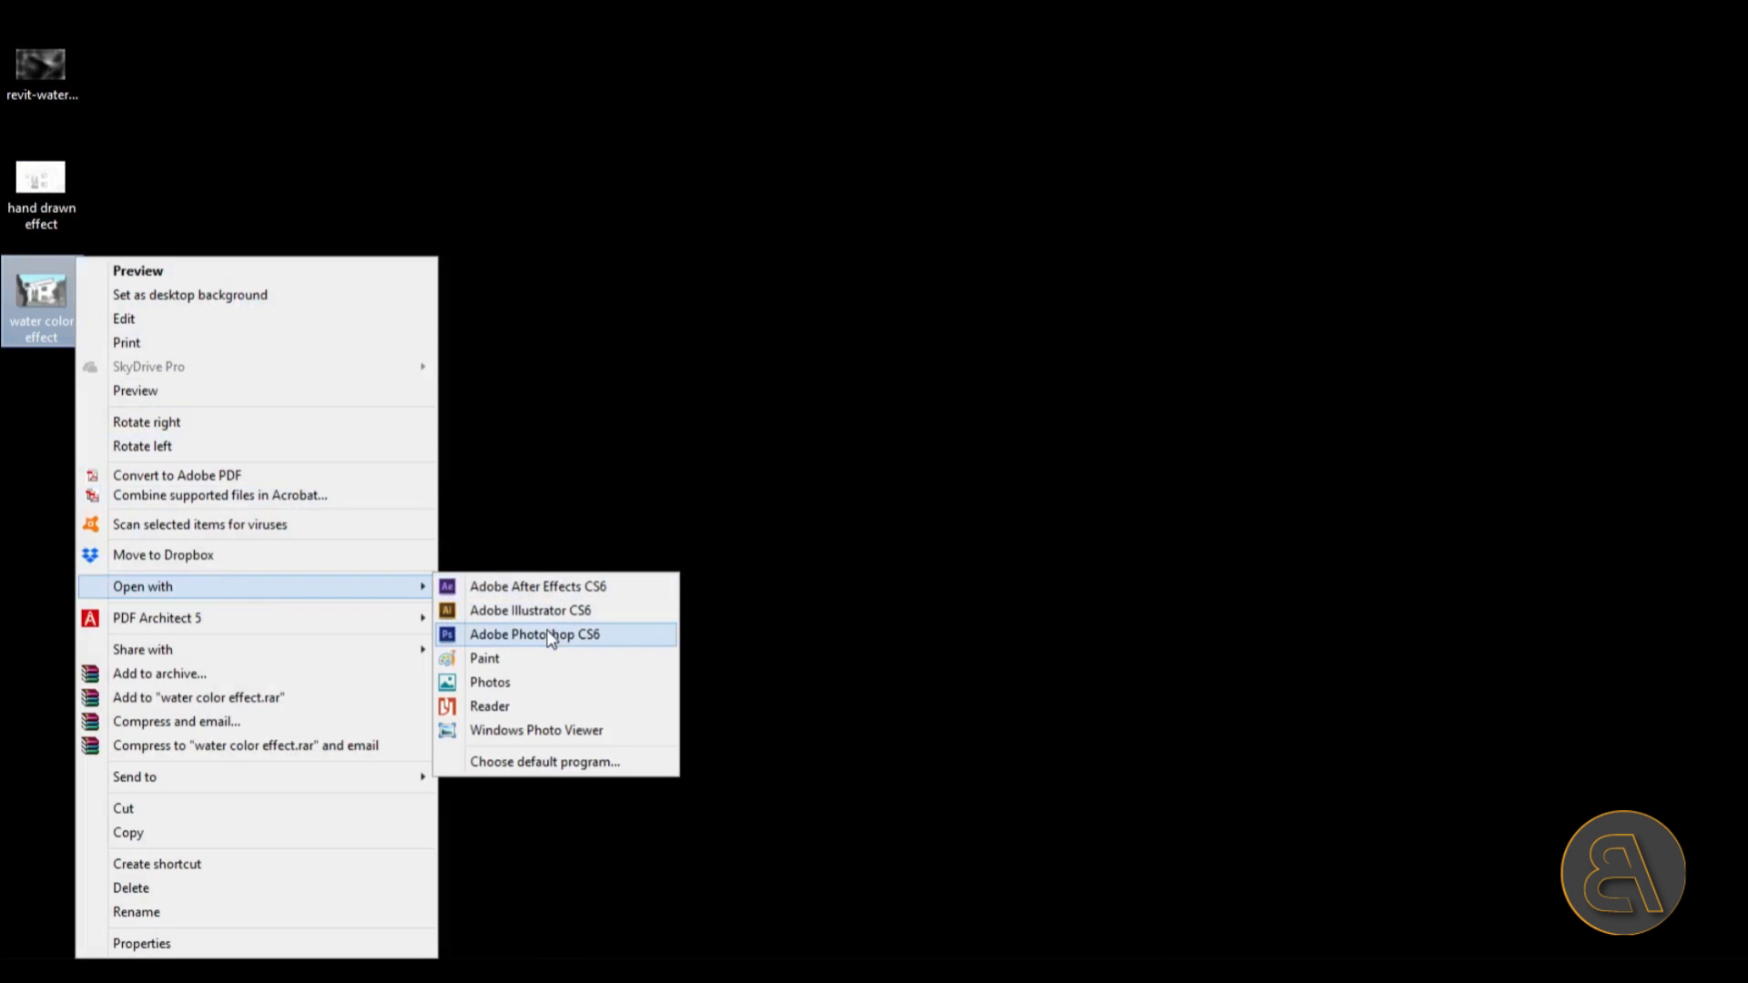
click(549, 635)
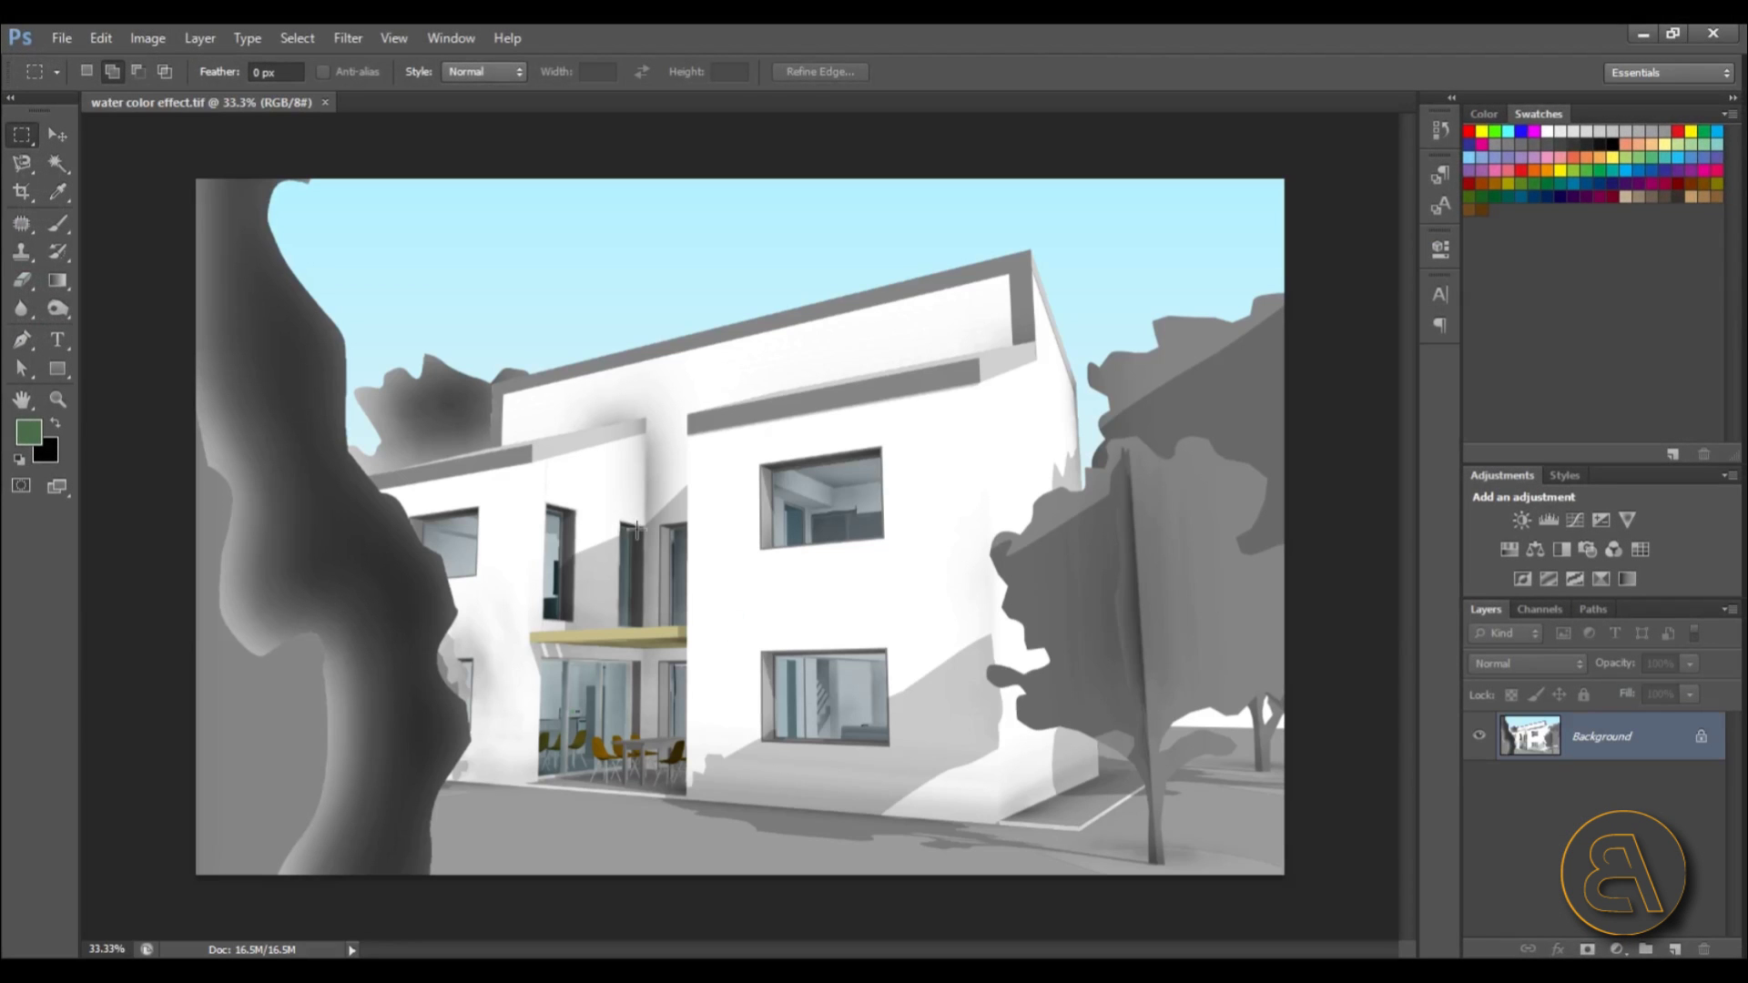
right_click(1590, 747)
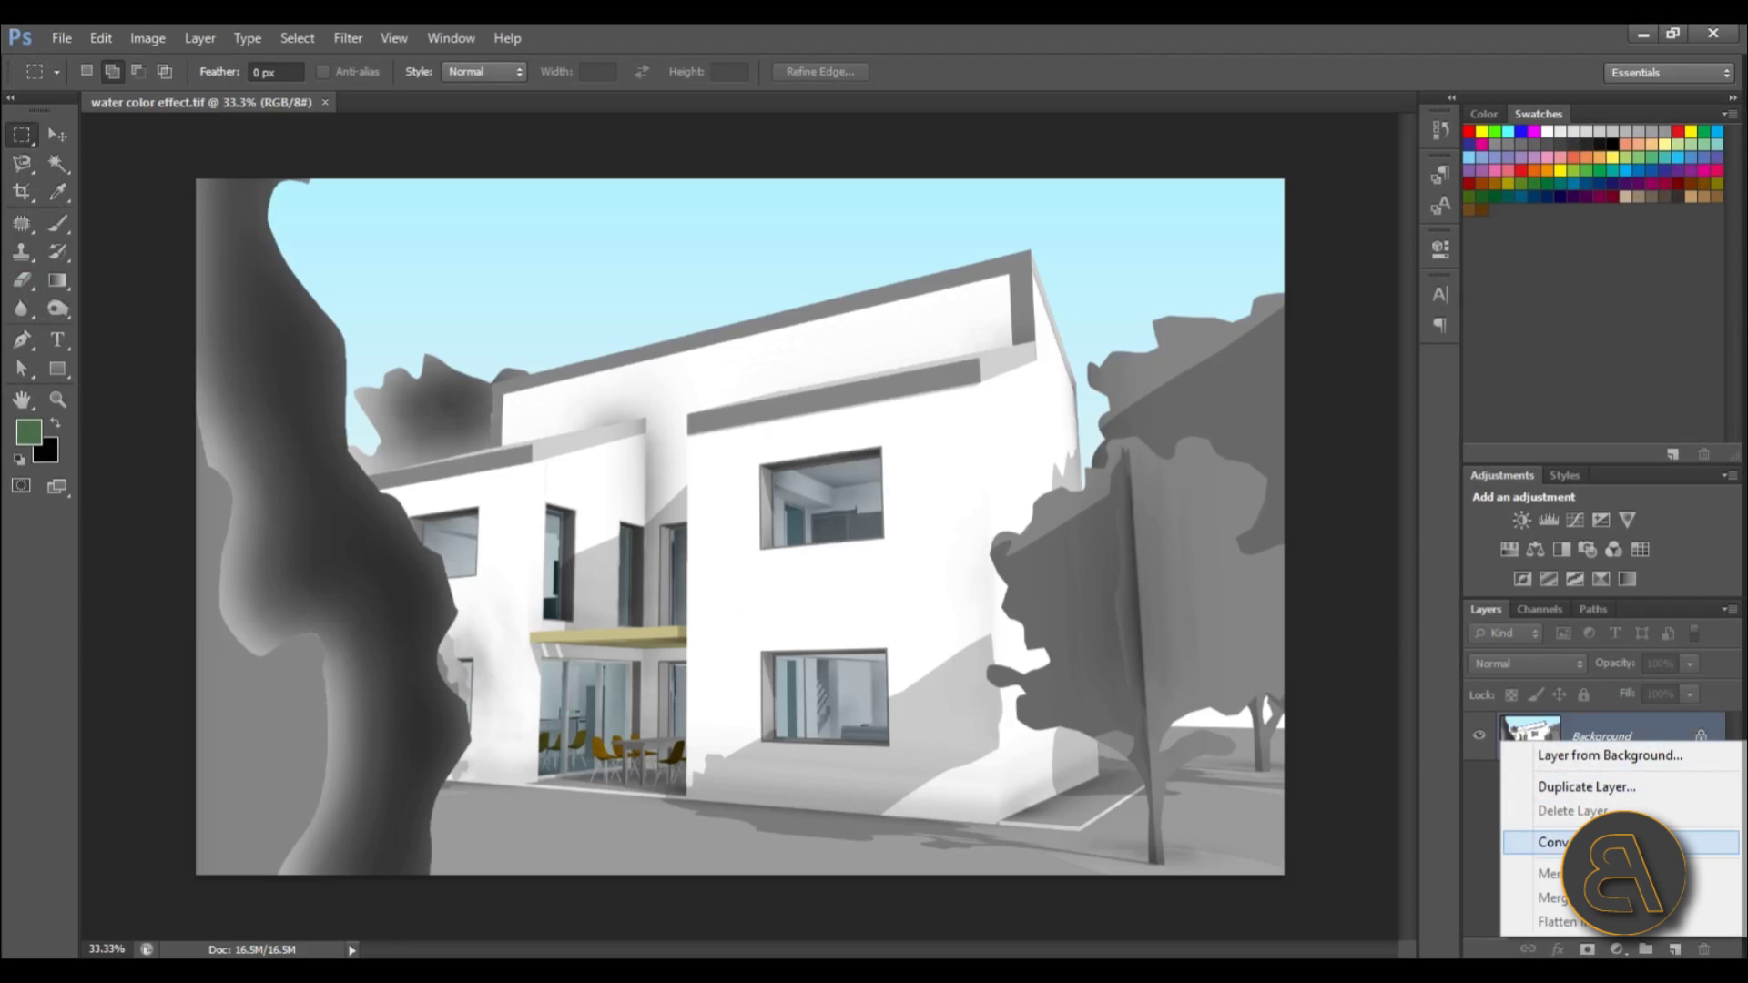
click(1552, 843)
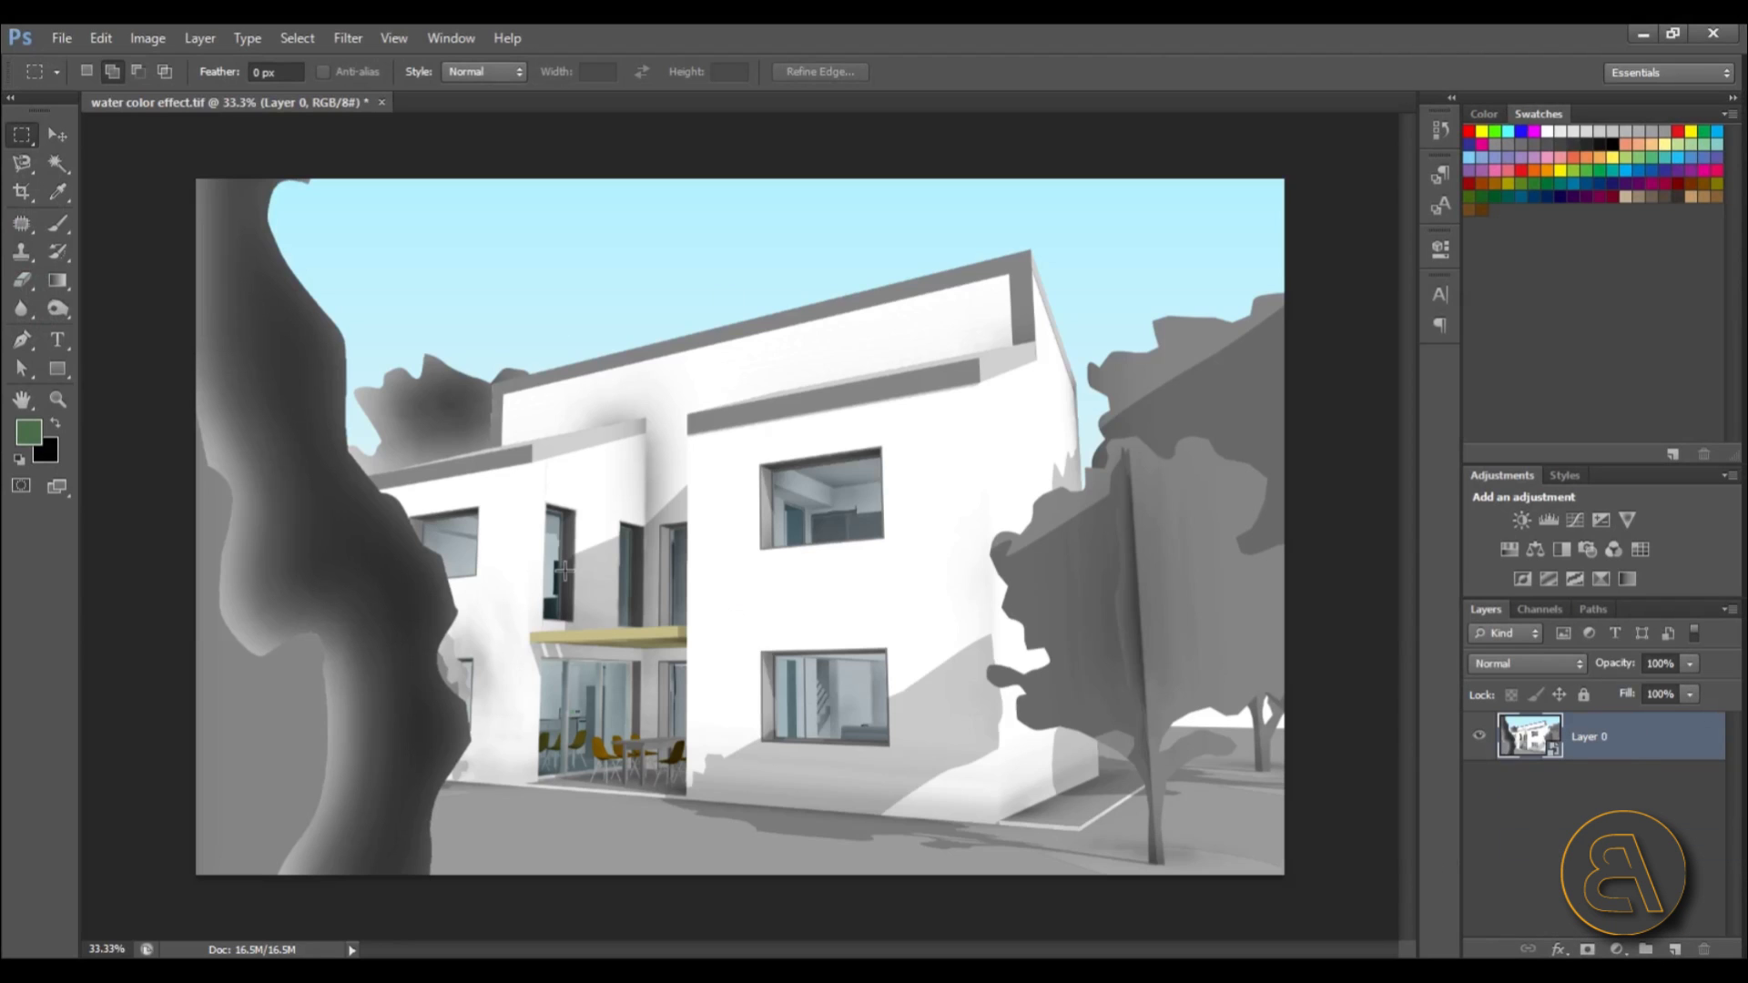
Step: Apply the Dry Brush filter with brush size 10, brush detail 5 and texture 1, and compare the image with and without it
click(350, 41)
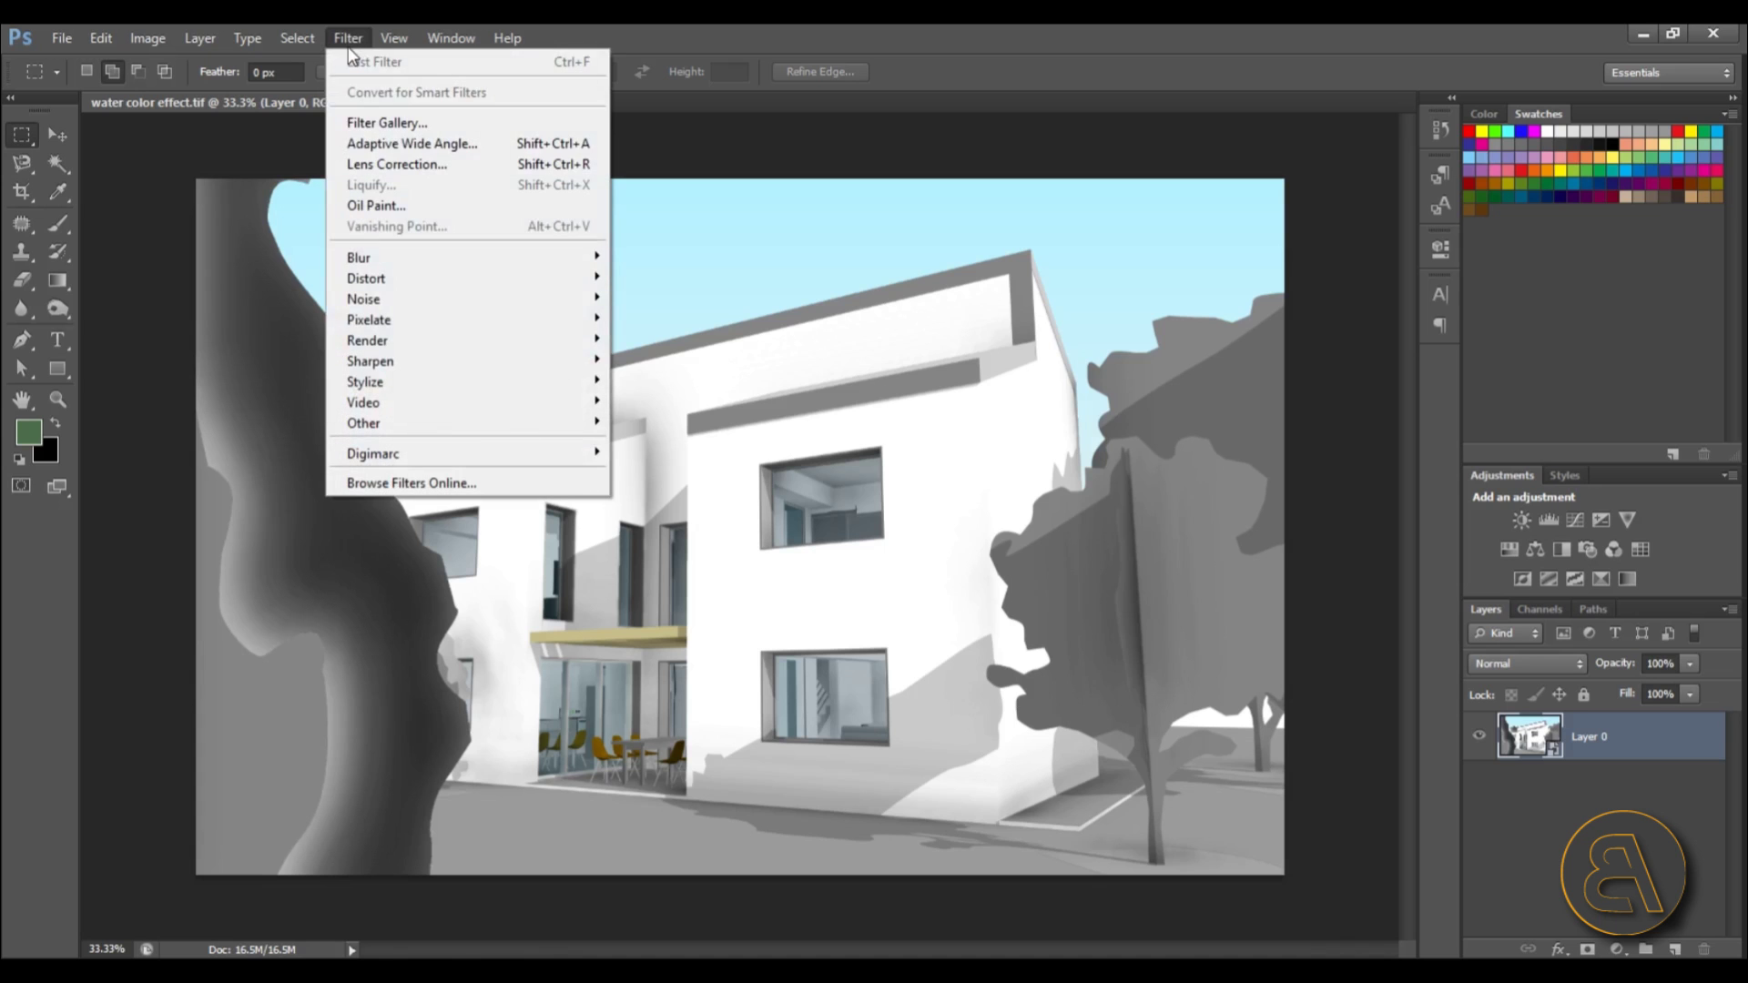
click(428, 122)
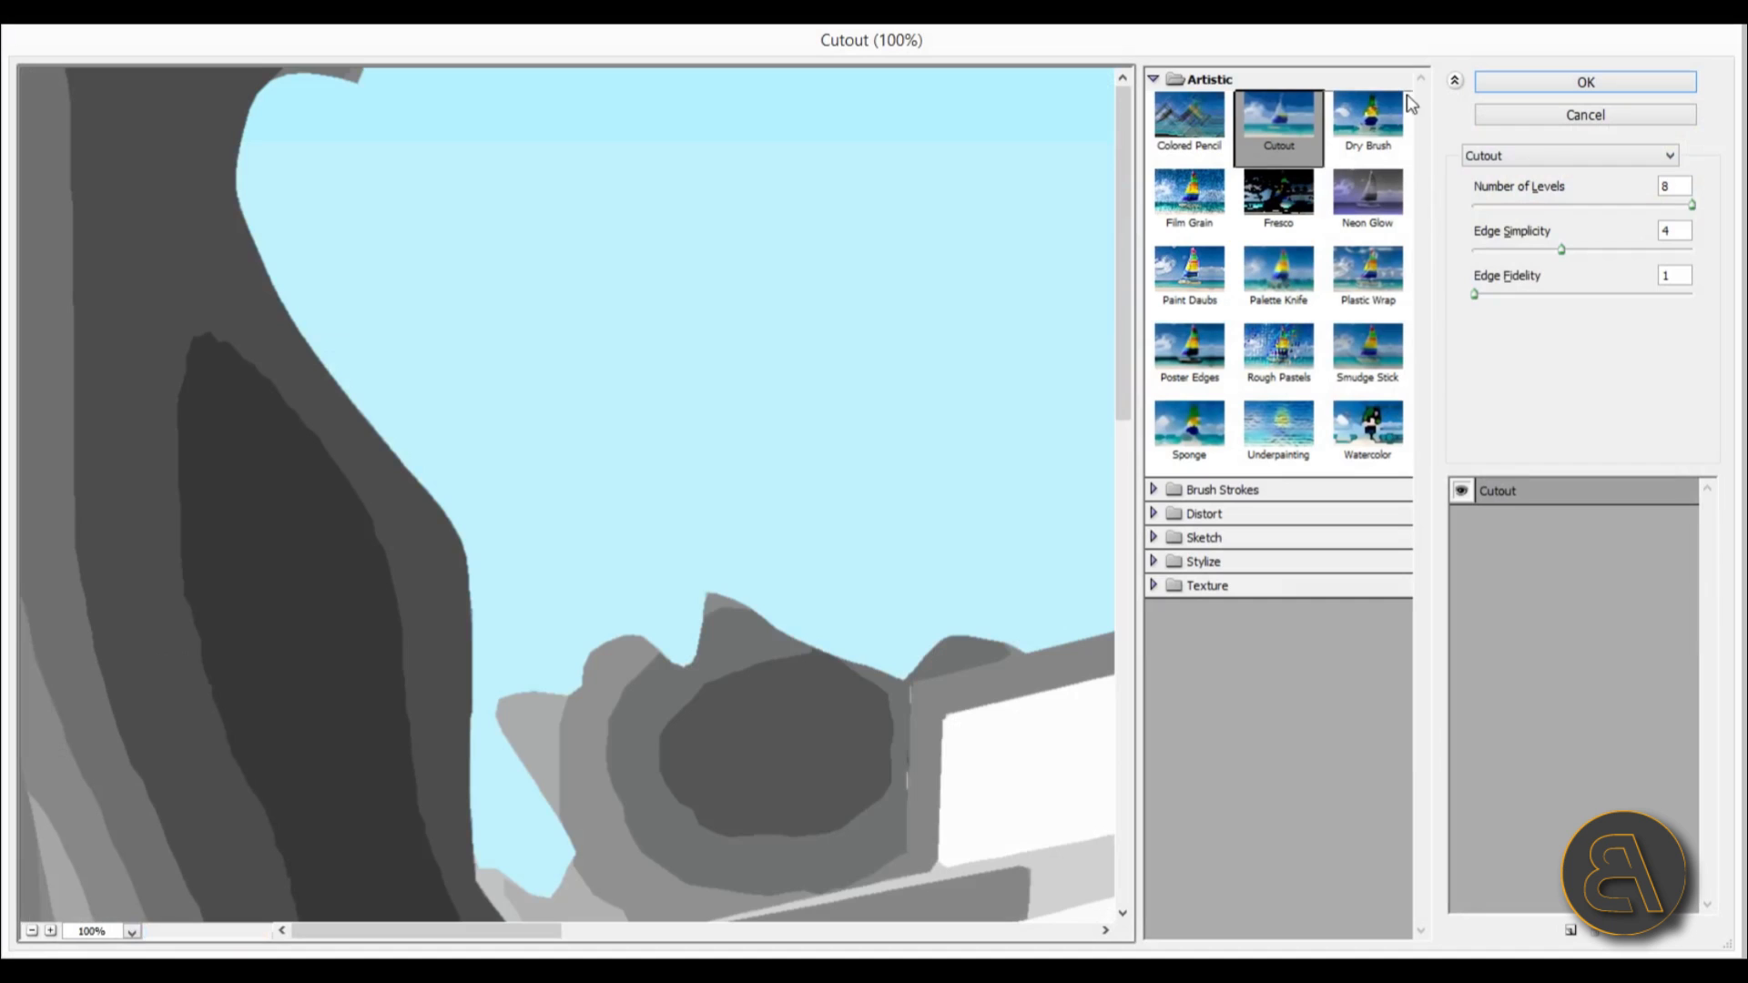
click(1379, 134)
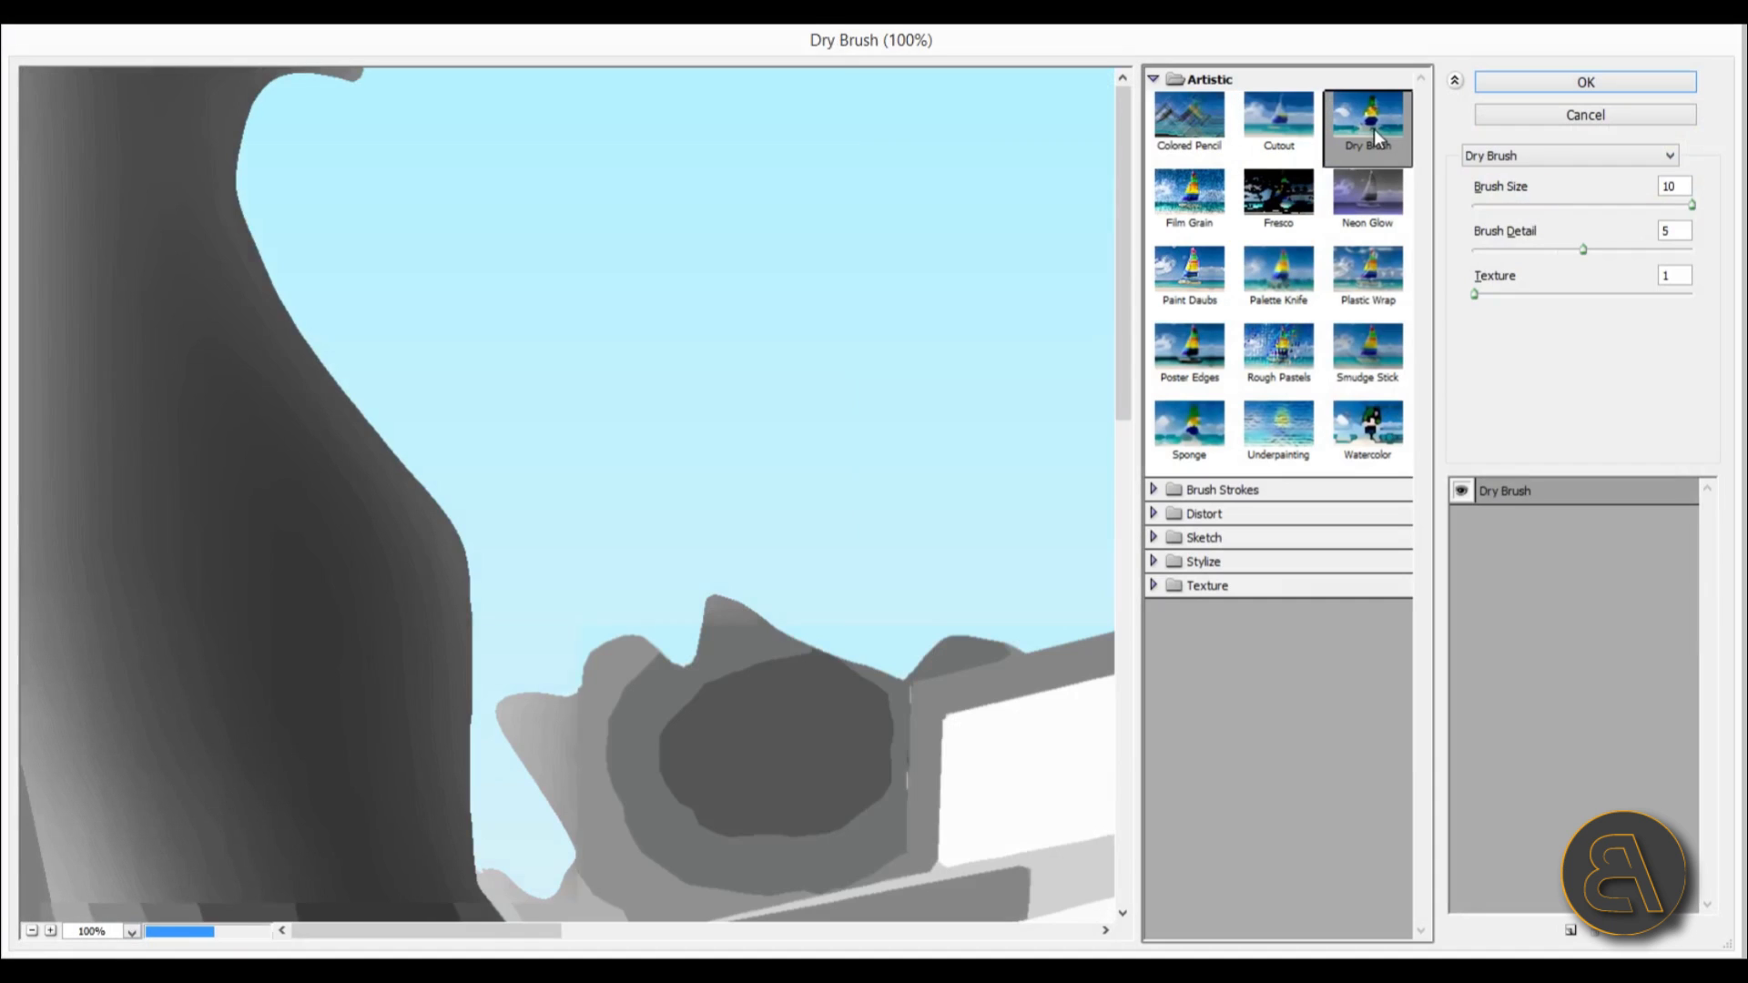
click(1691, 206)
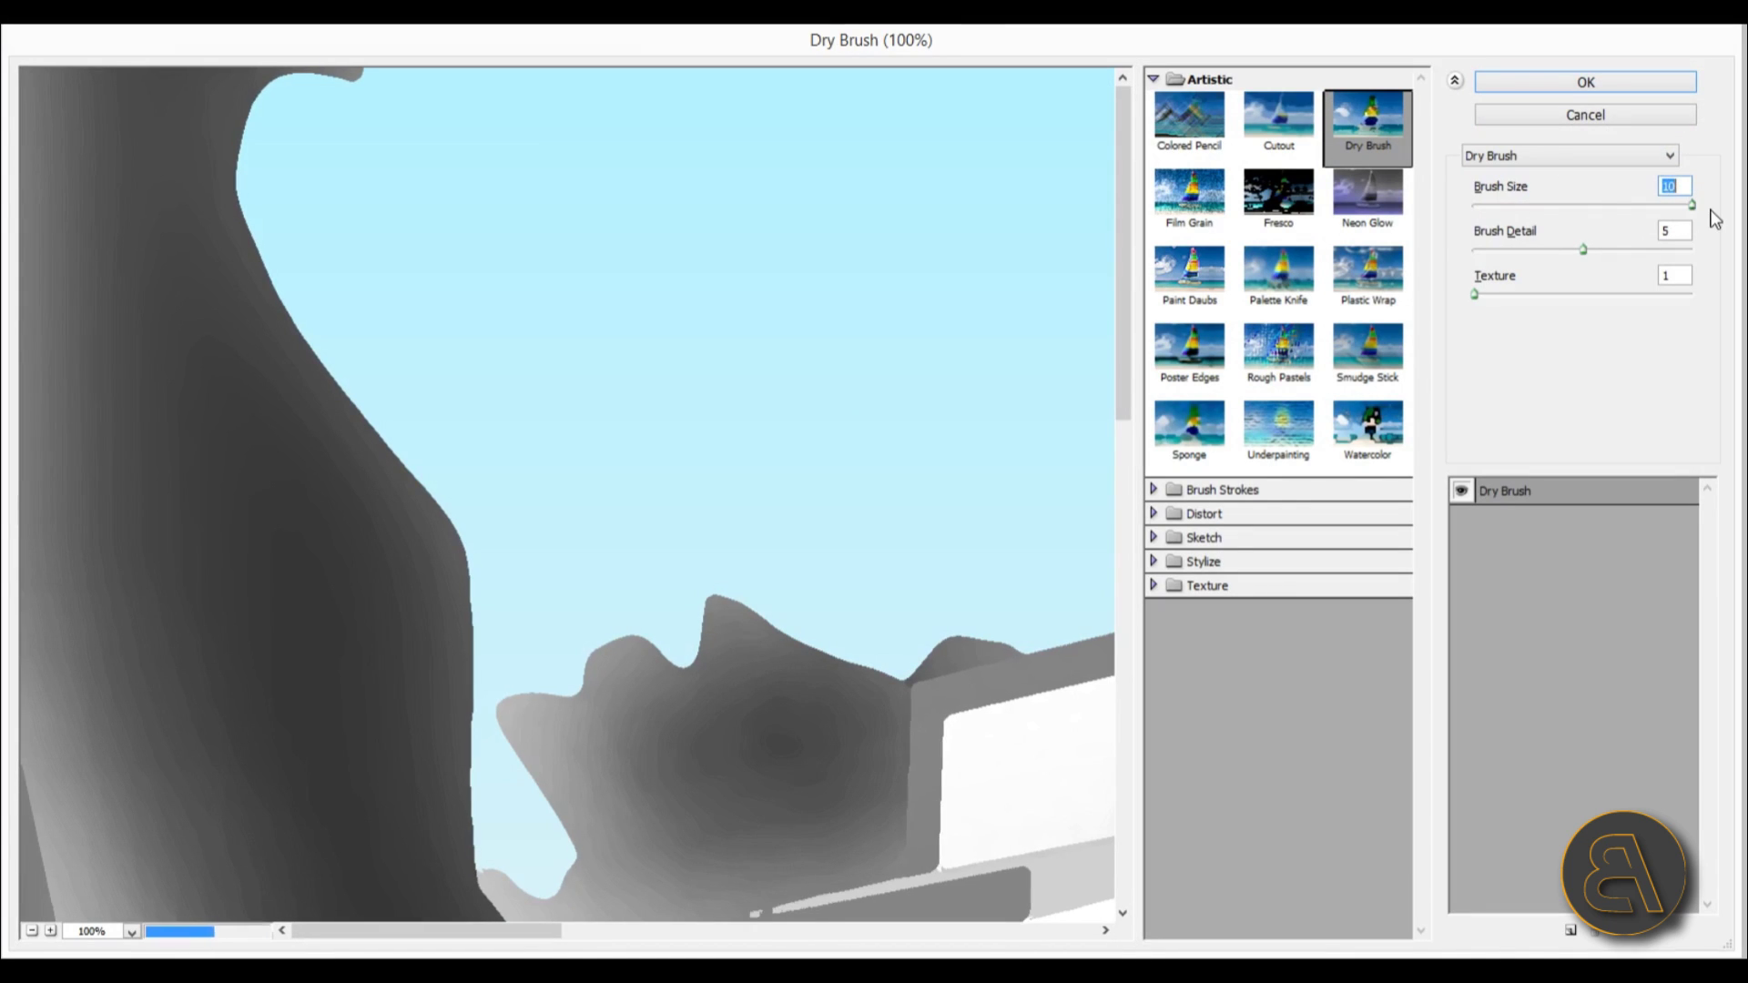
drag(1583, 249, 1578, 248)
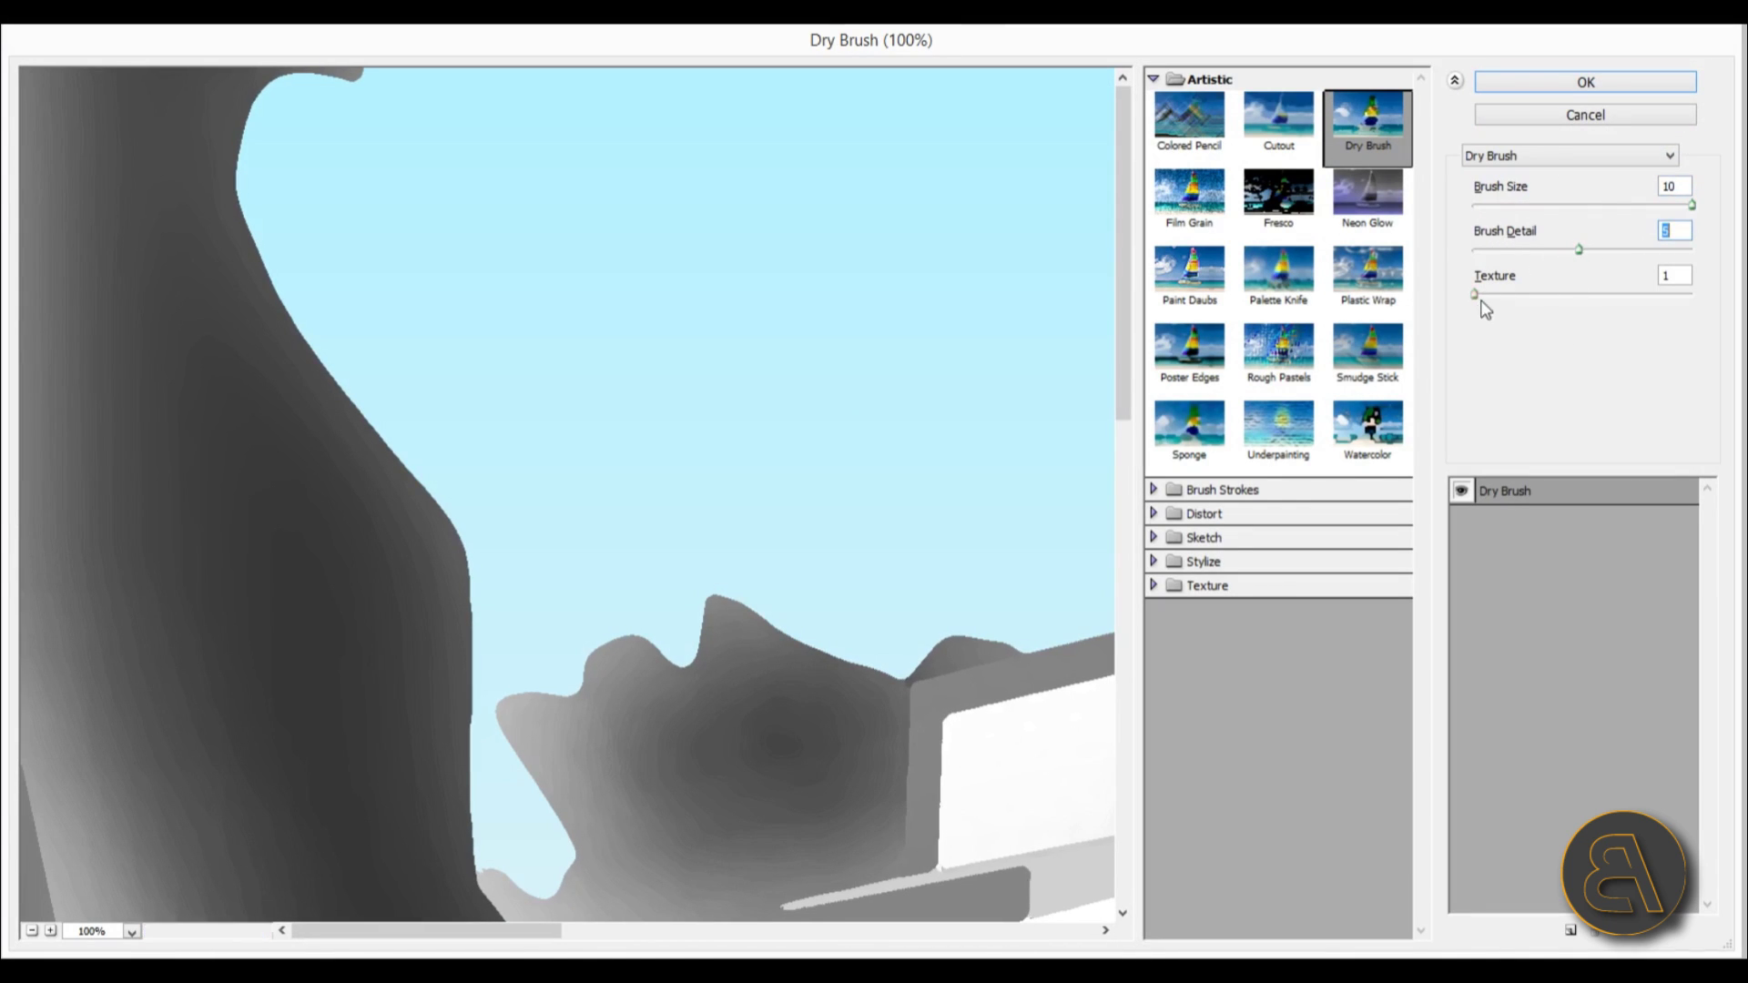
click(130, 932)
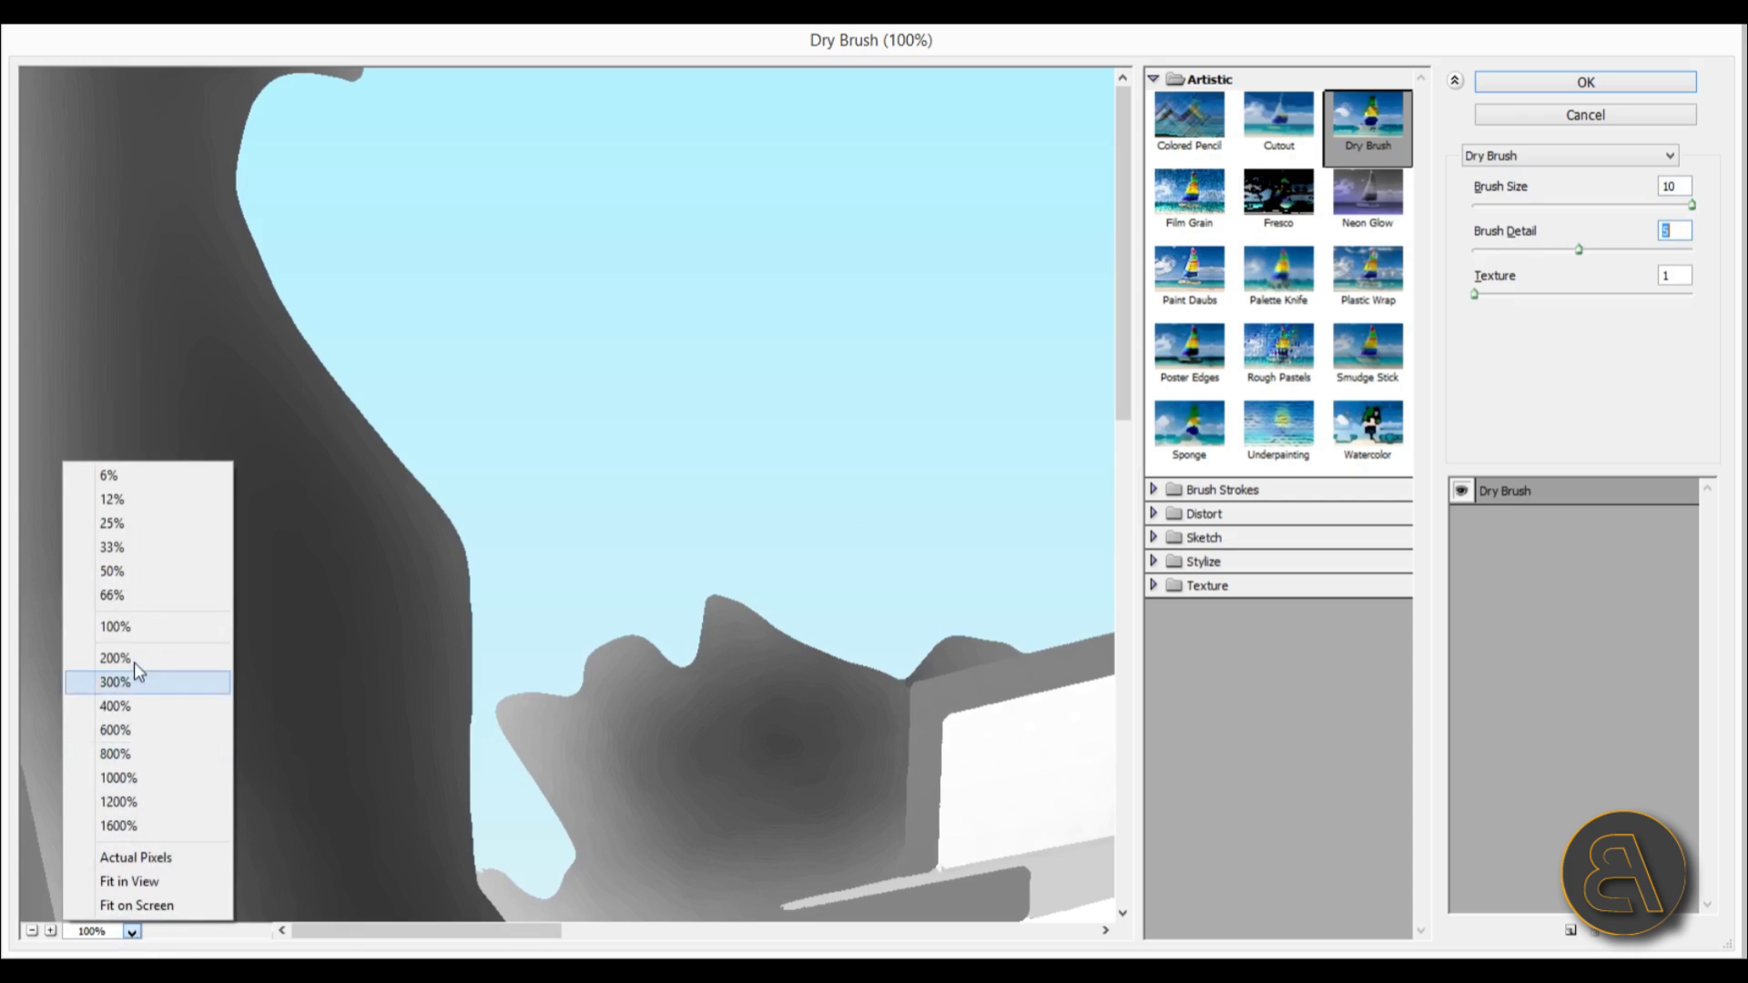
click(132, 571)
drag(575, 592, 527, 491)
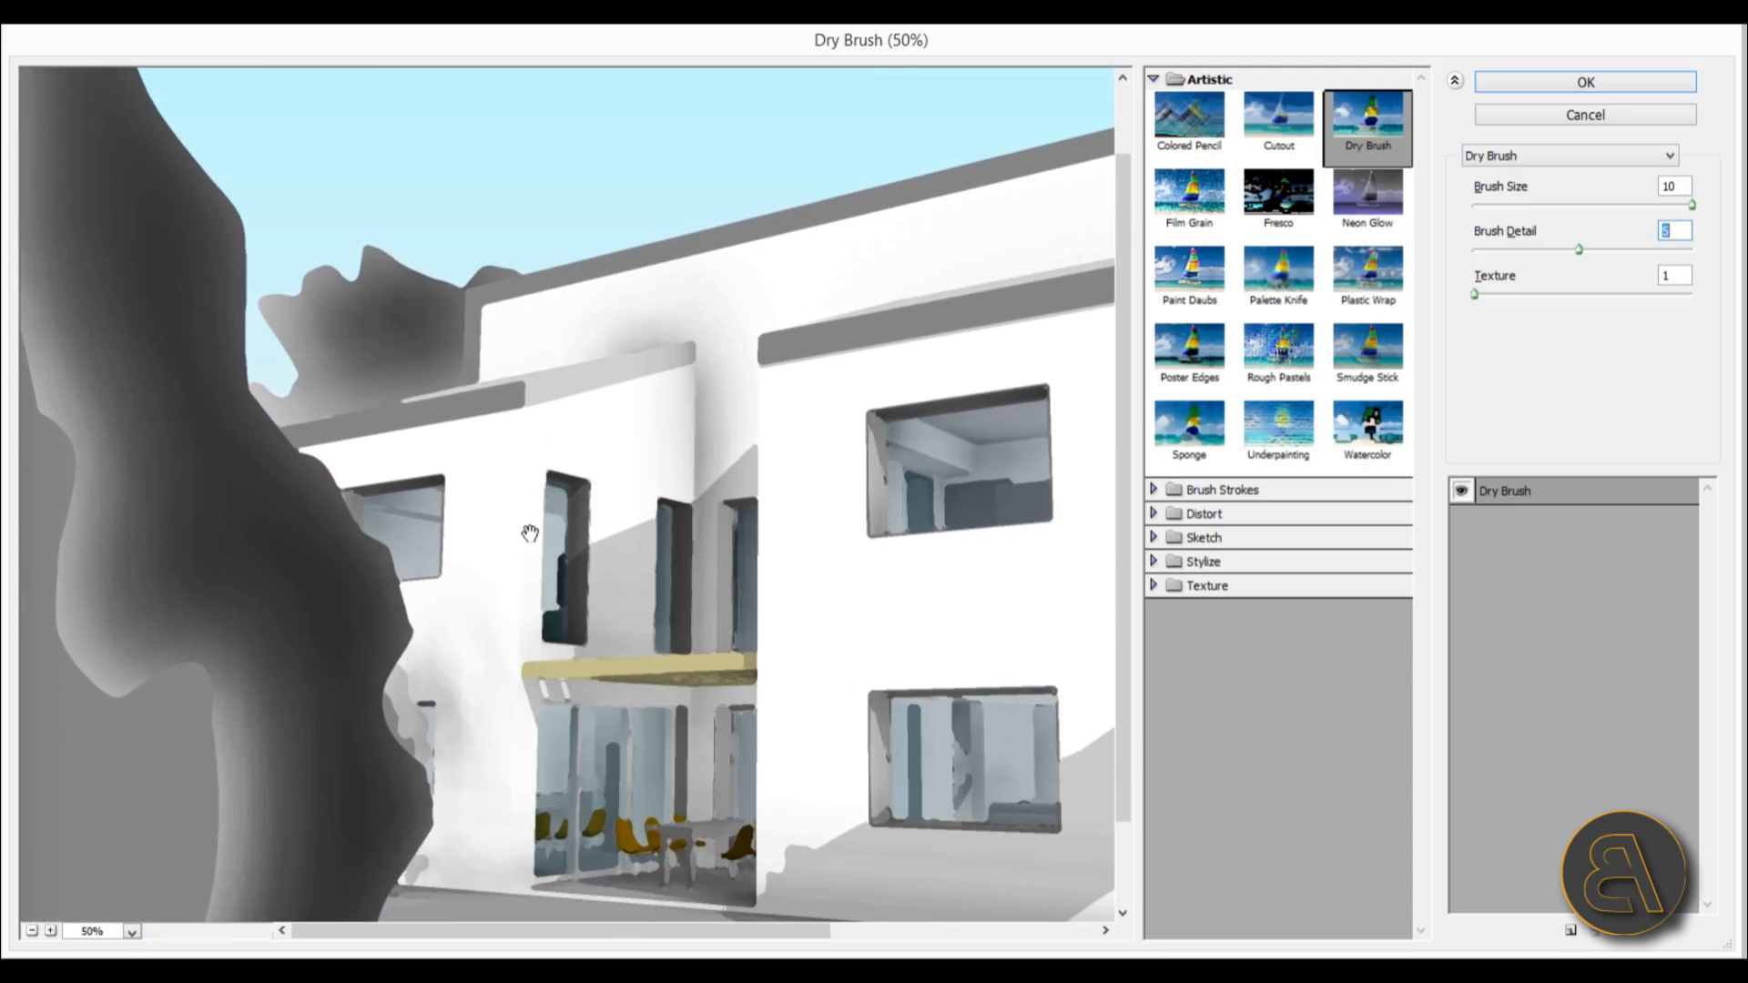
scroll(530, 534, down, 2)
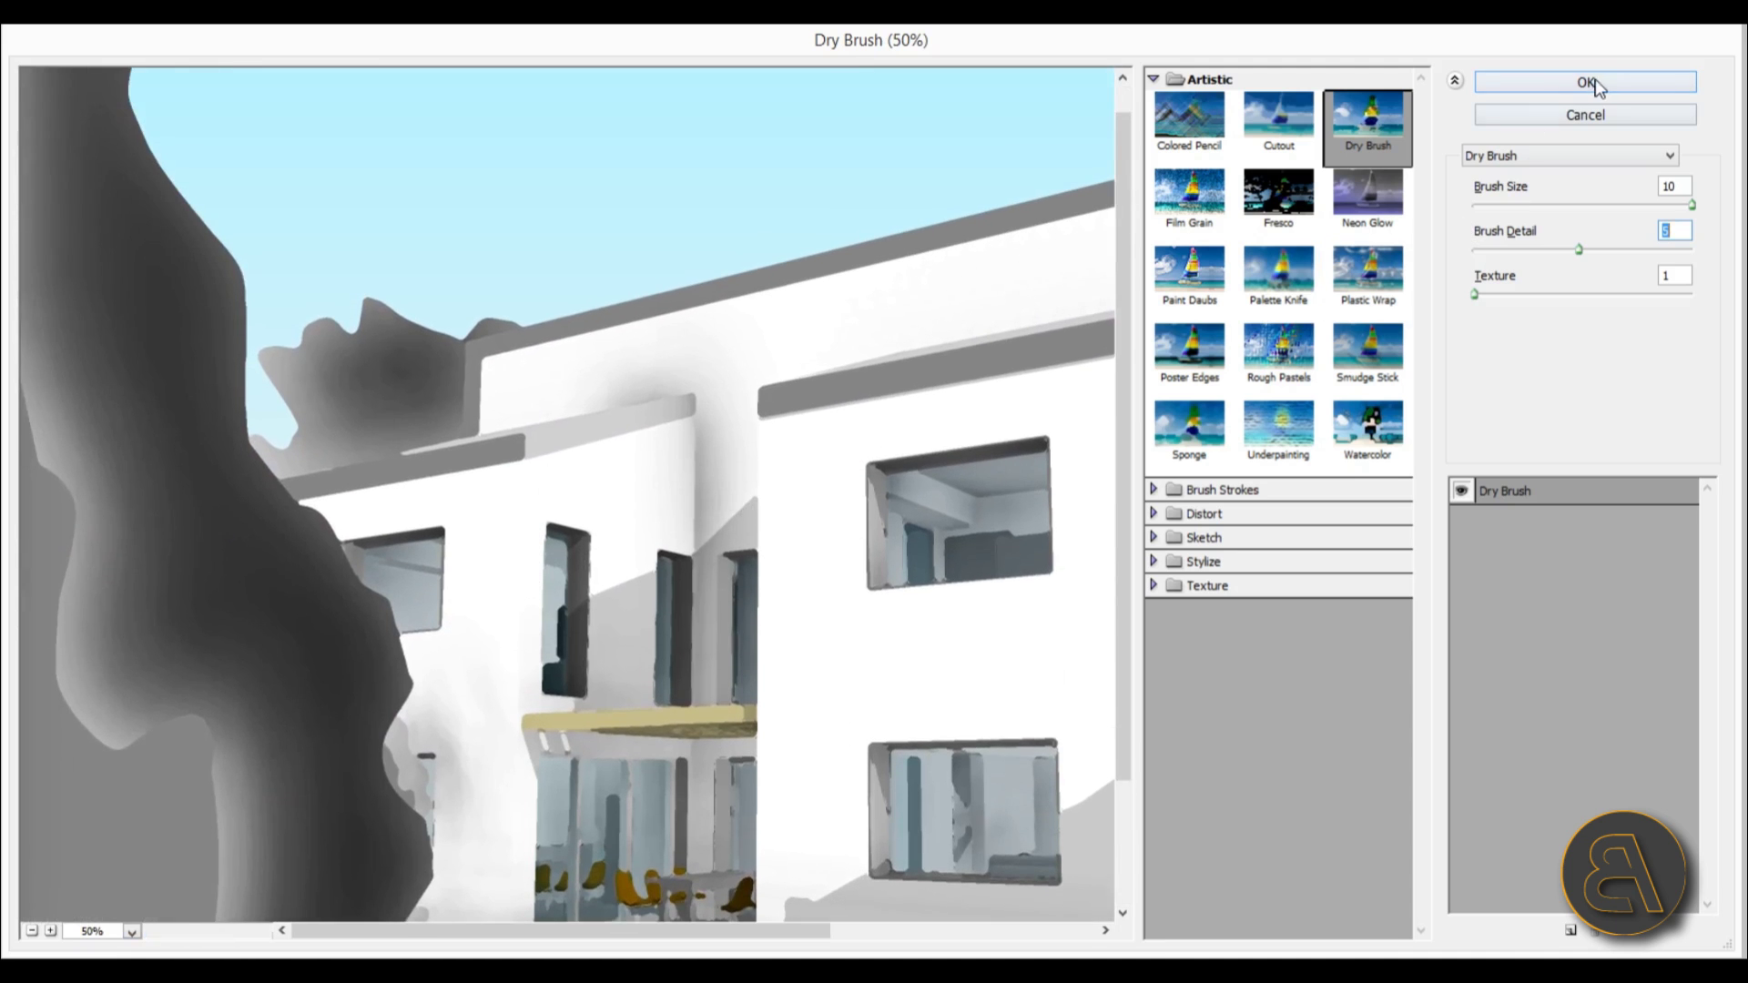
click(1586, 82)
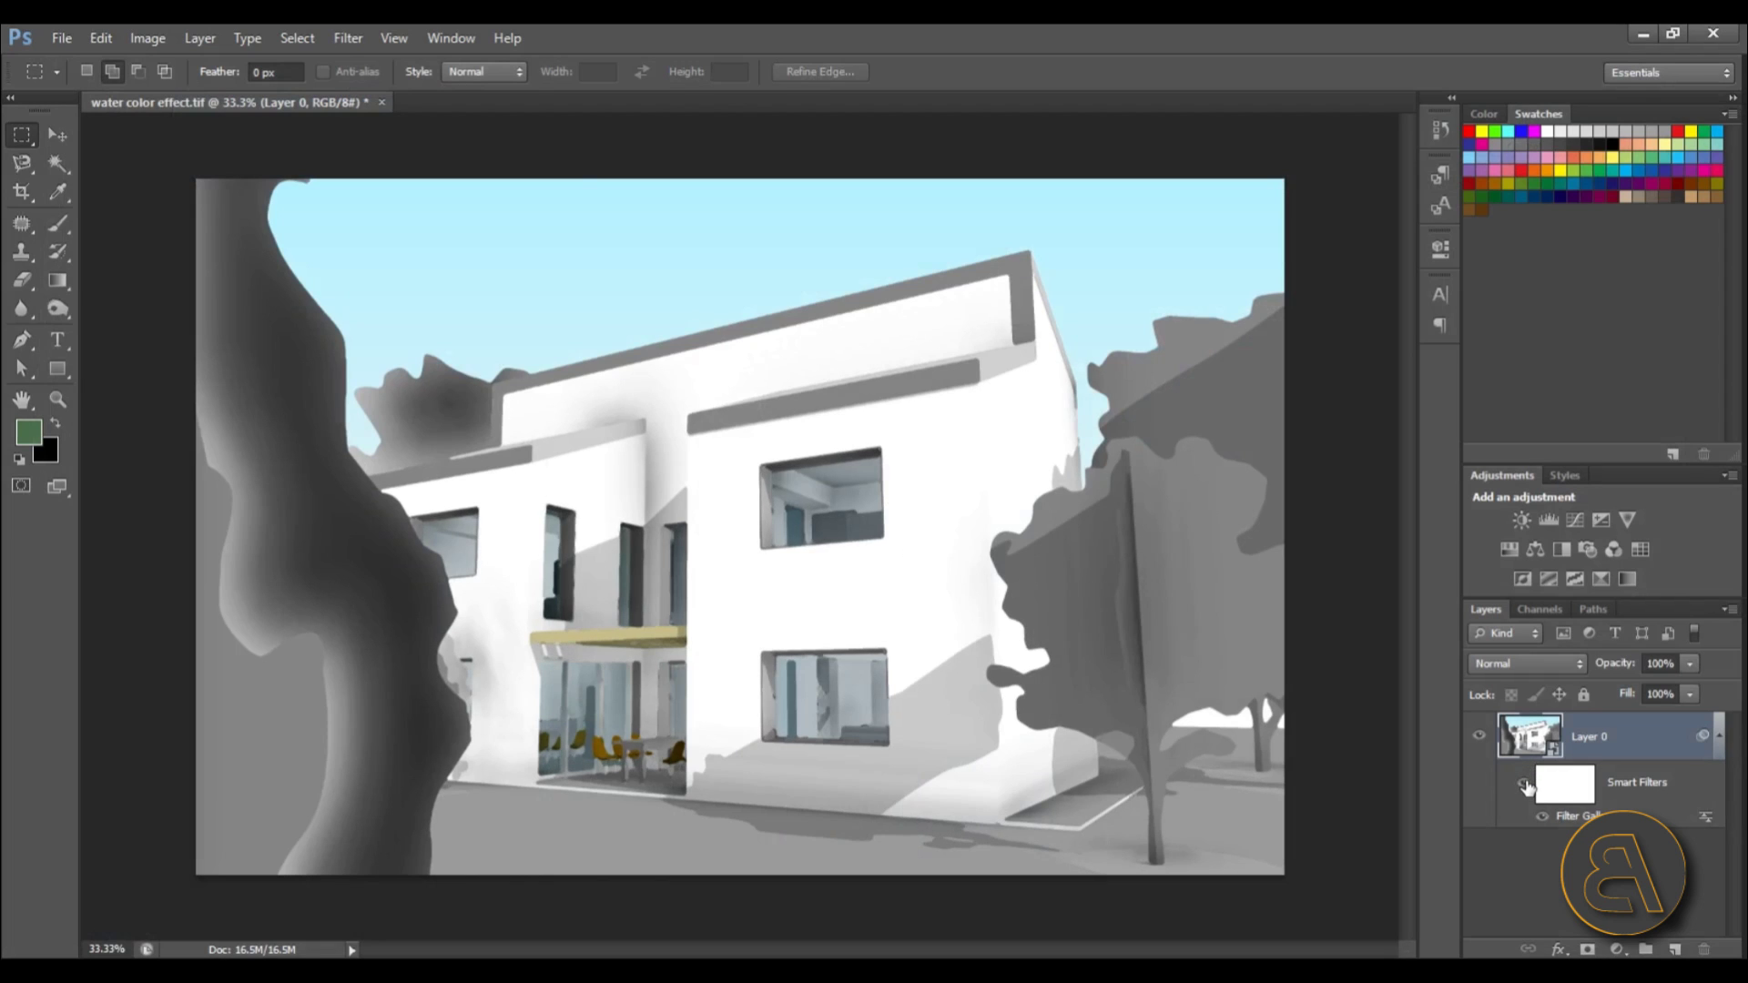
click(1524, 785)
click(1525, 785)
Step: Add a Cutout filter to the layer with 8 levels, edge simplicity 4 and edge fidelity 1
click(297, 37)
mouse_move(348, 37)
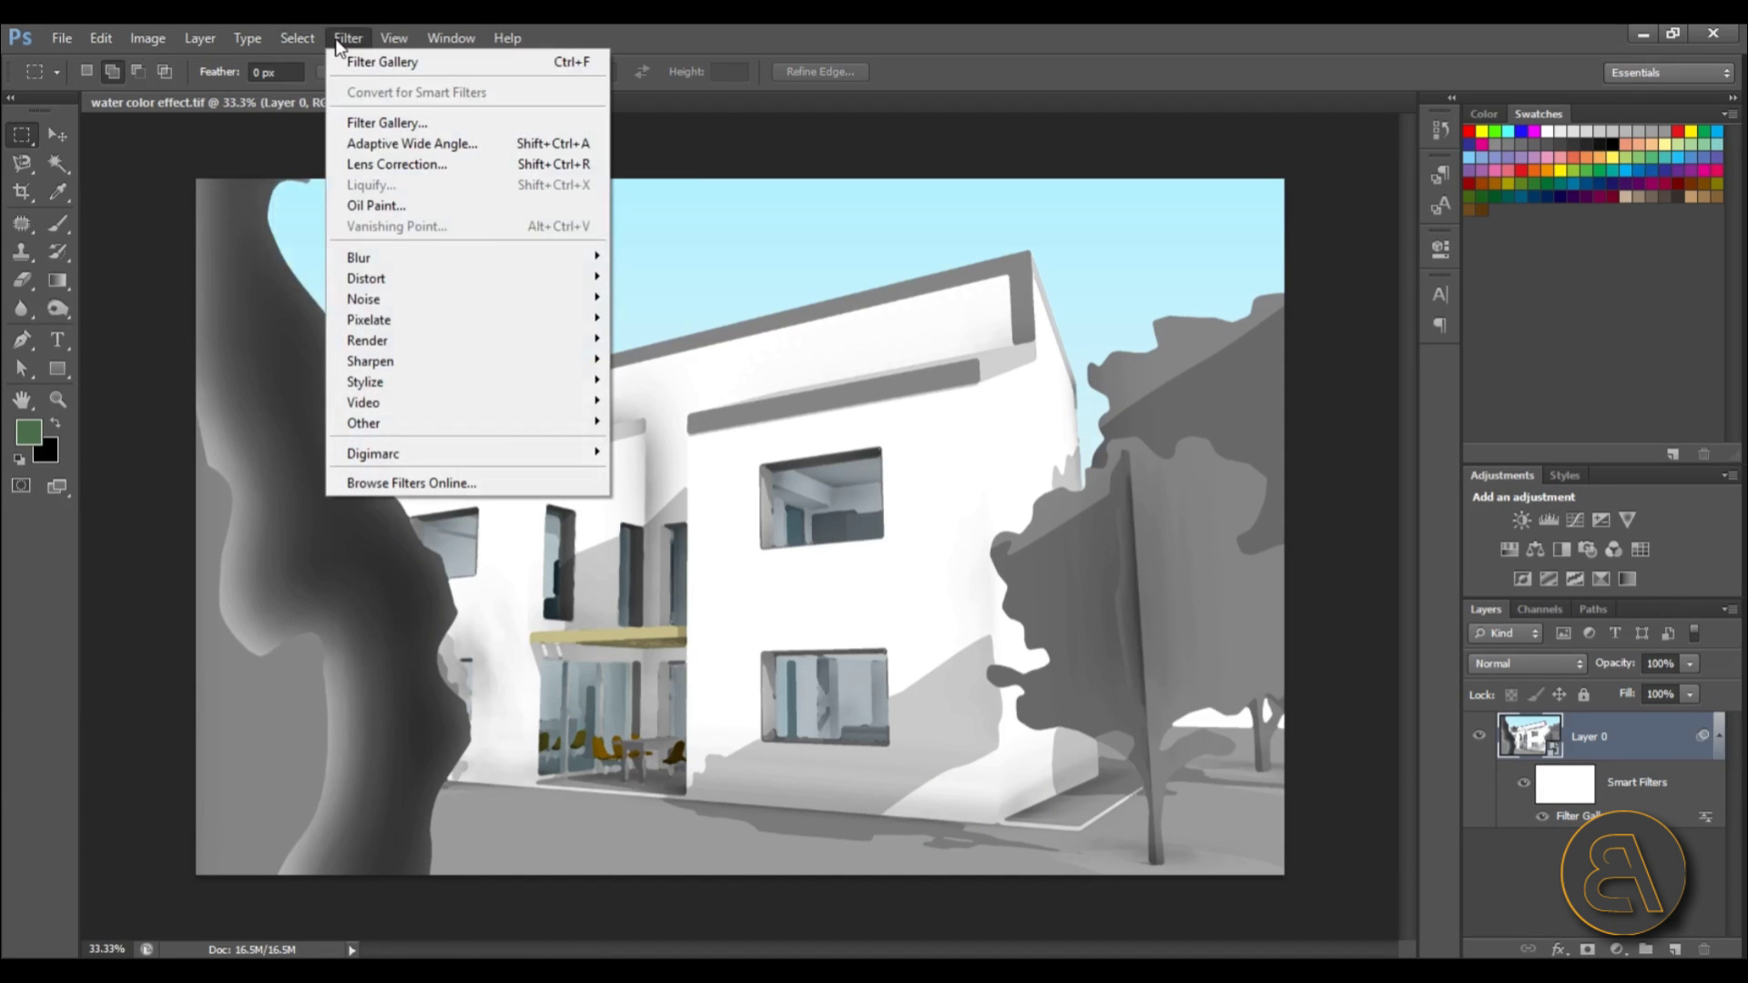
click(377, 122)
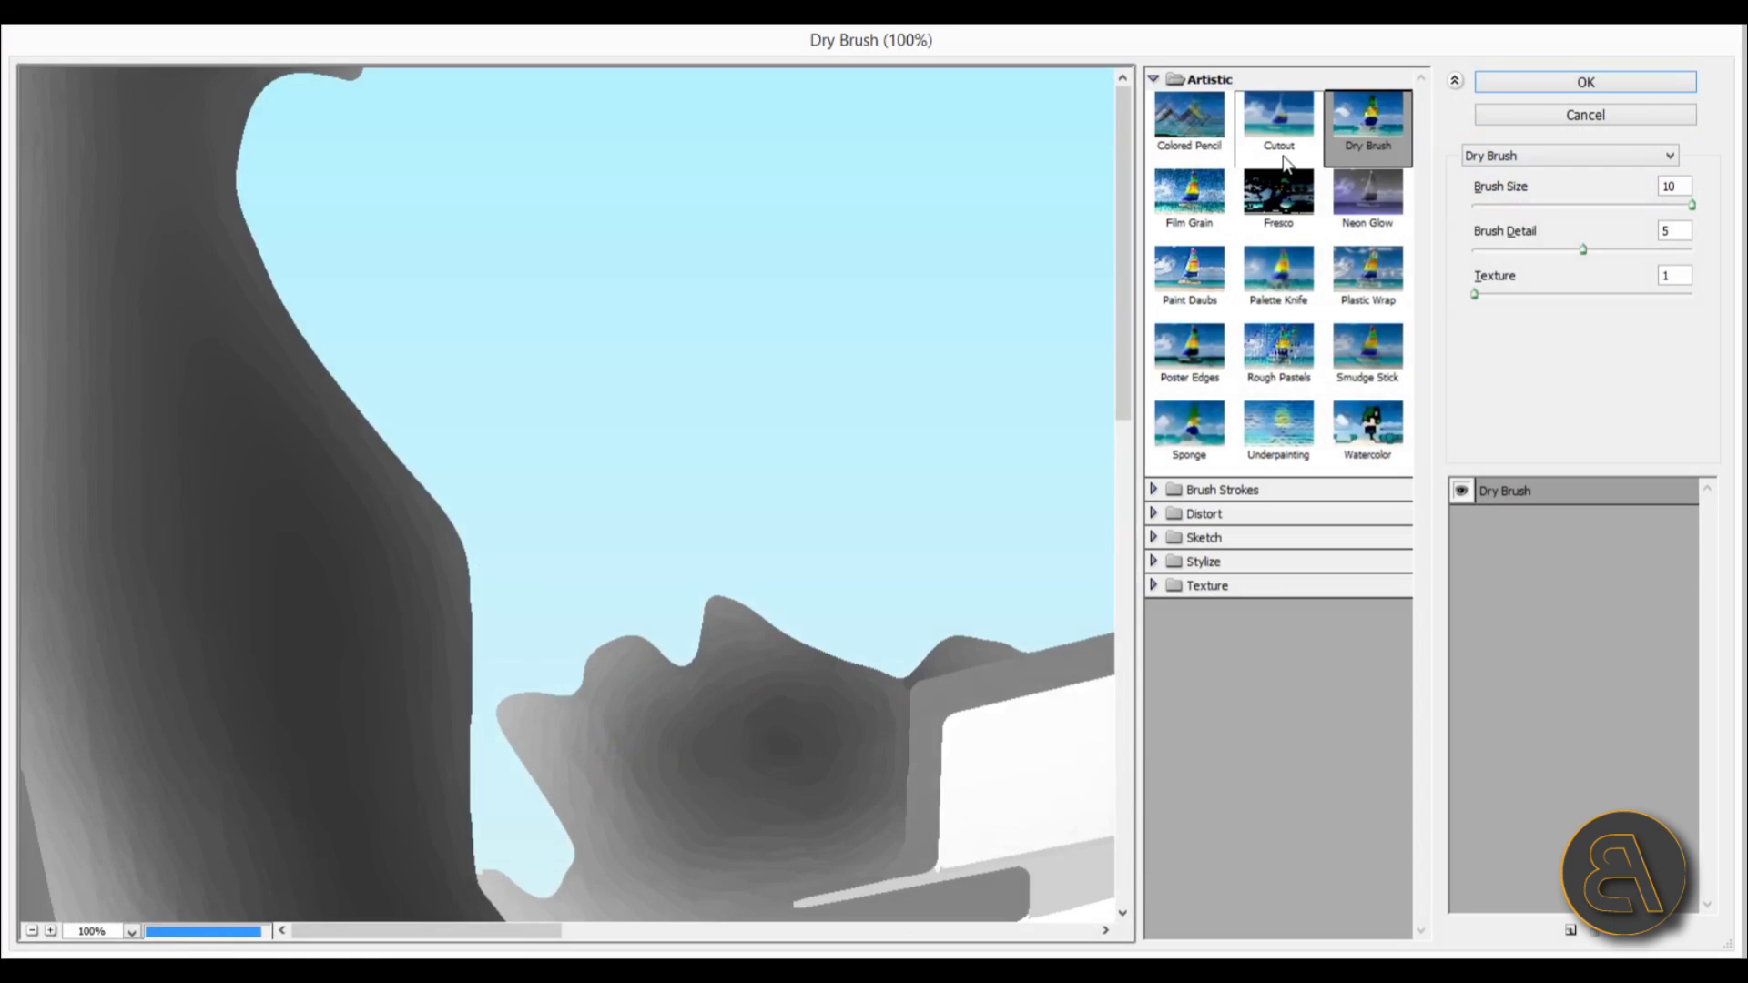
click(1284, 161)
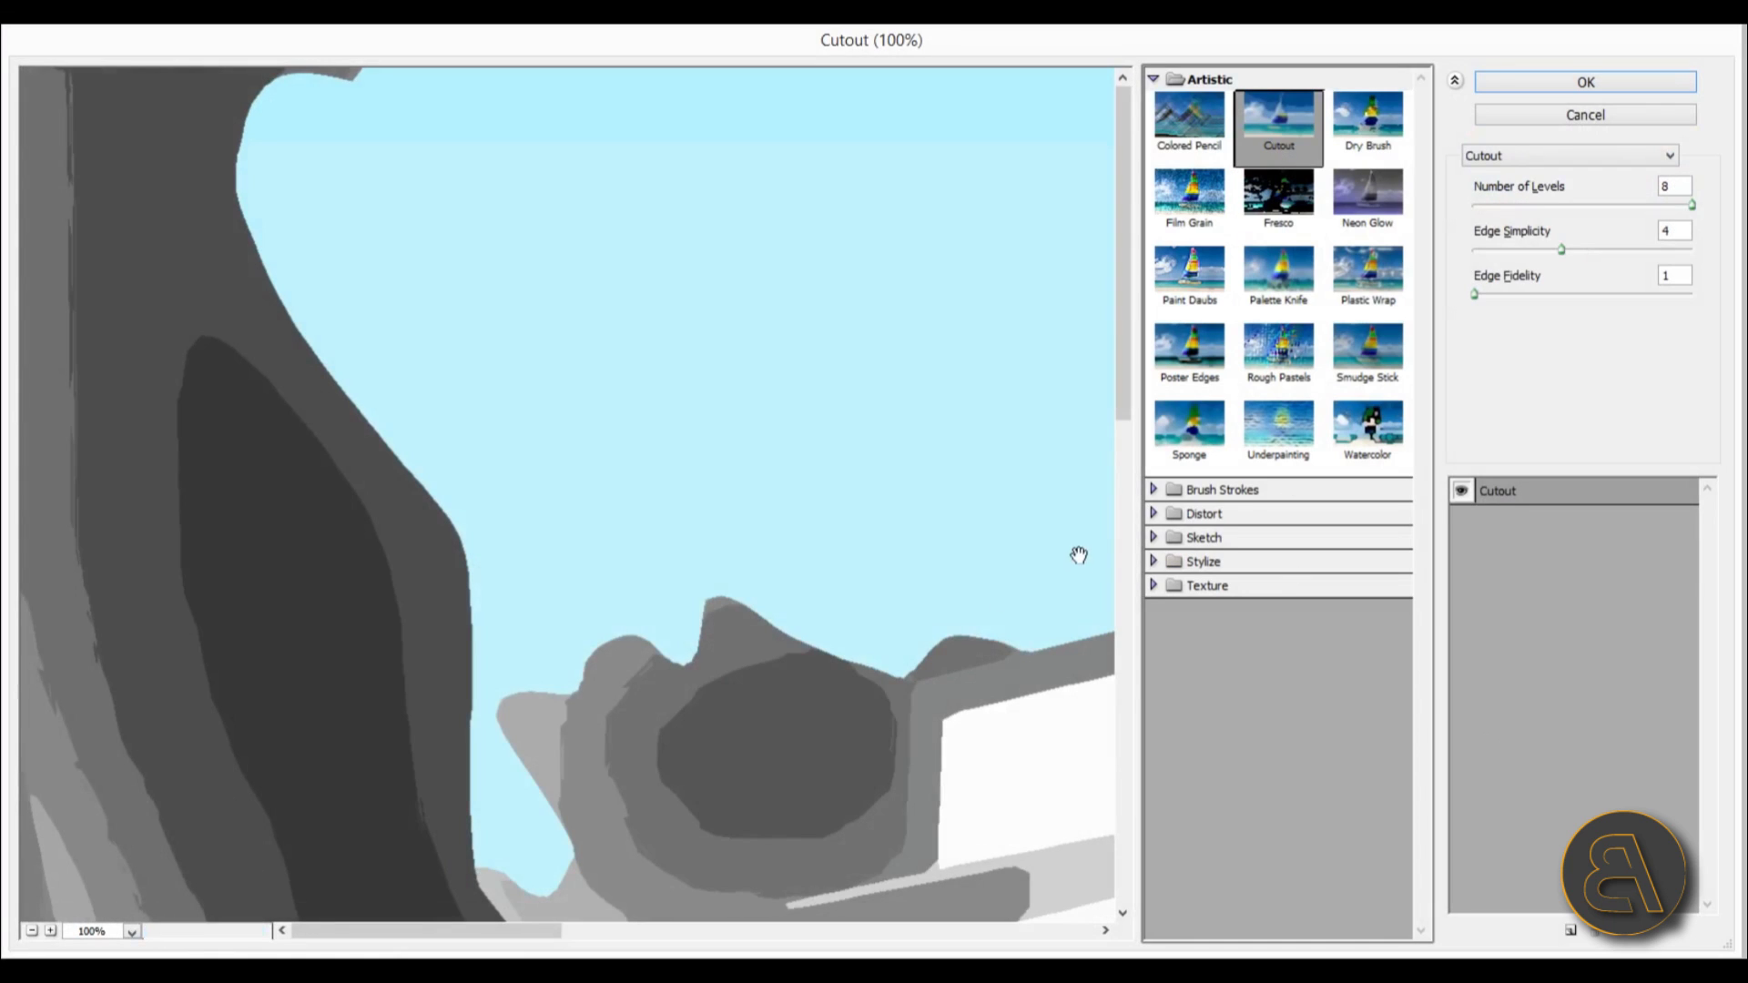
click(132, 931)
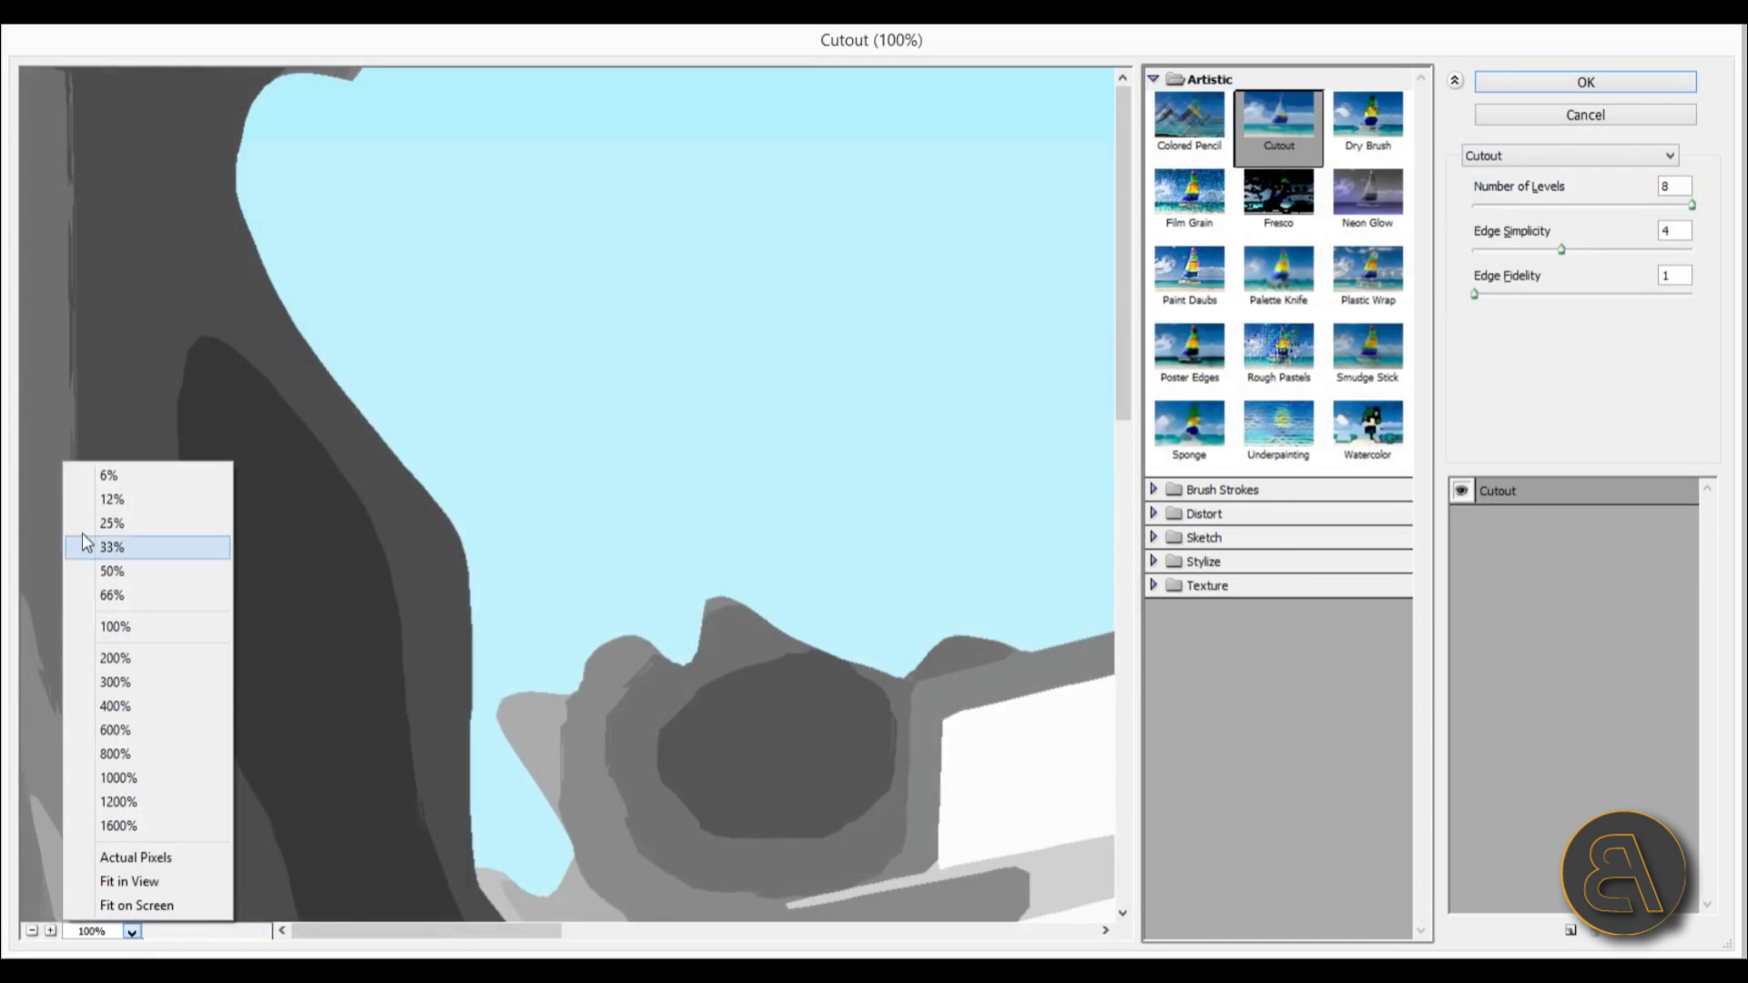
click(127, 528)
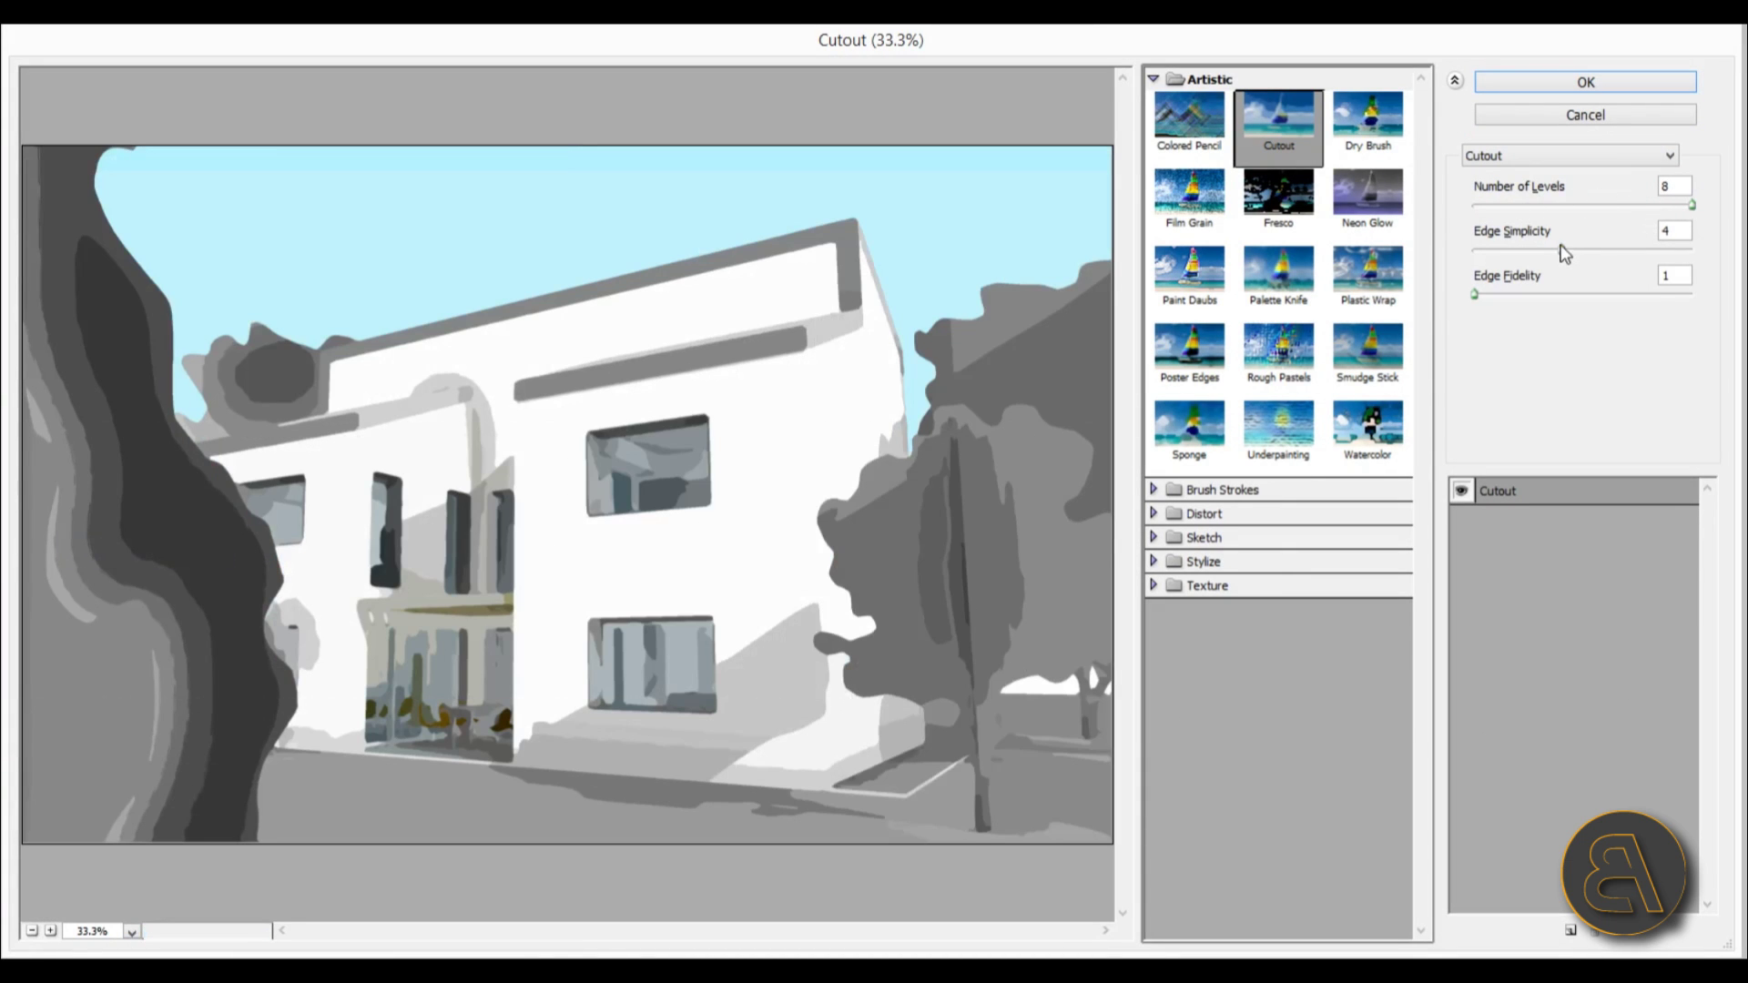
click(1472, 293)
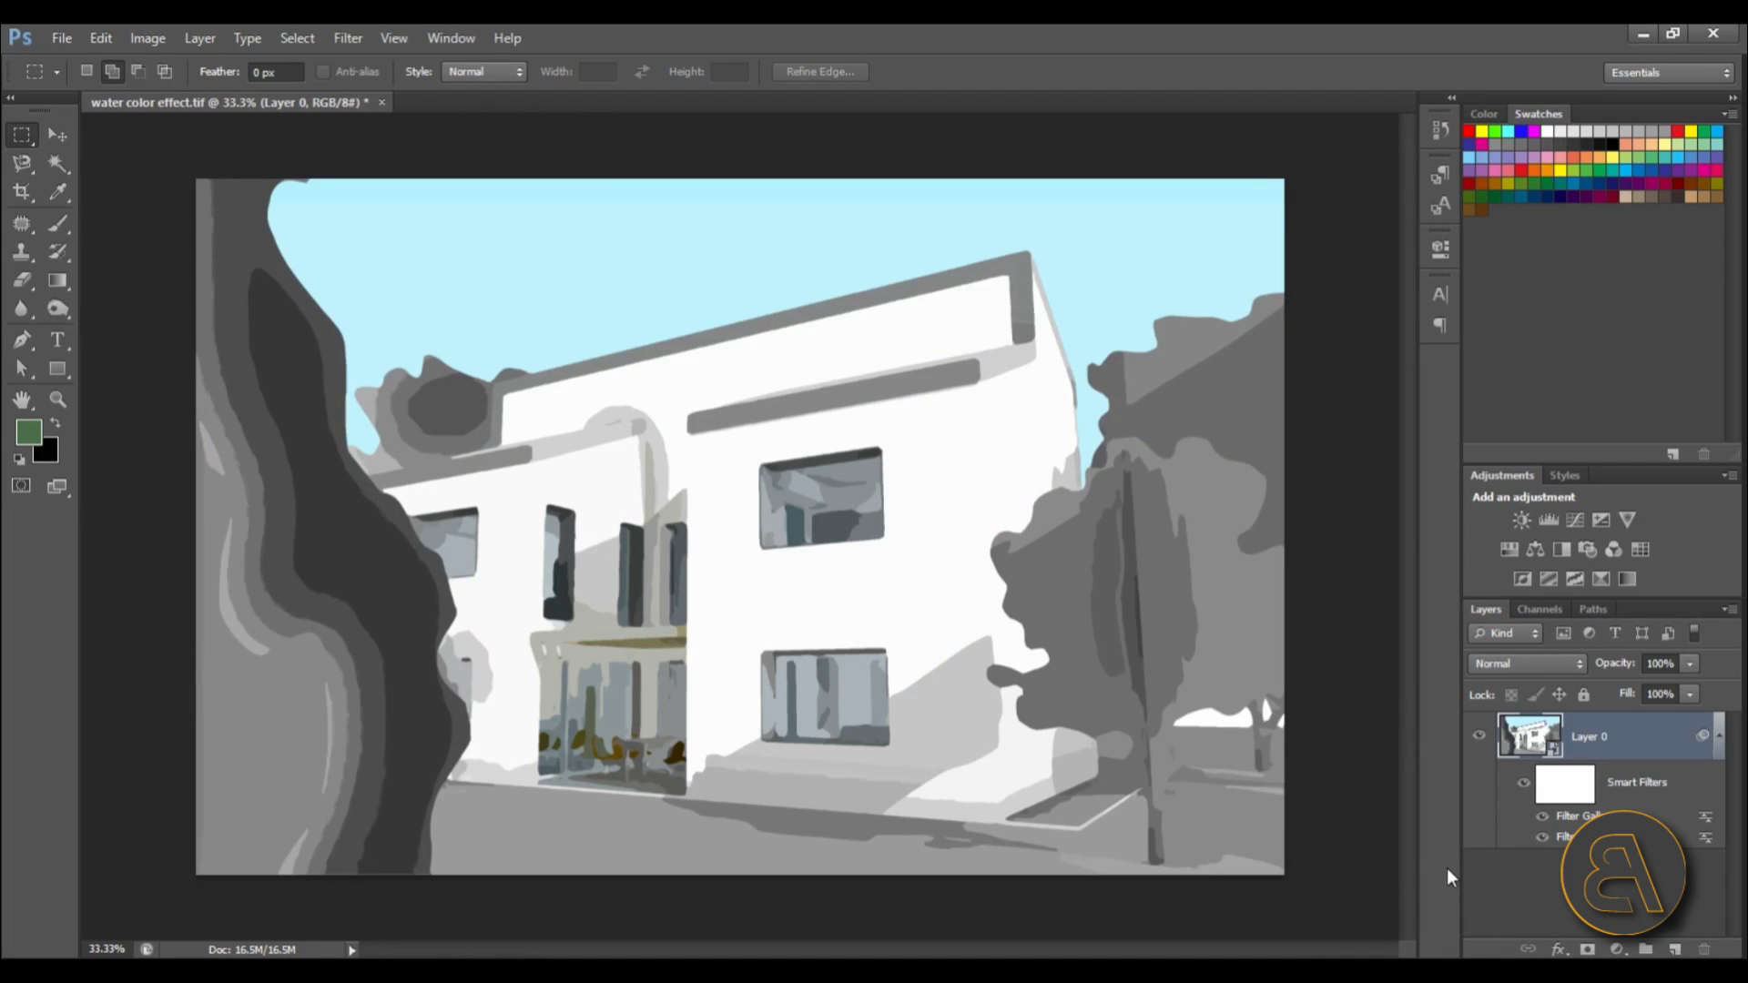
Step: Apply a Smart Blur with radius 5, threshold 25, low quality and normal mode, and inspect the blurred details
click(348, 37)
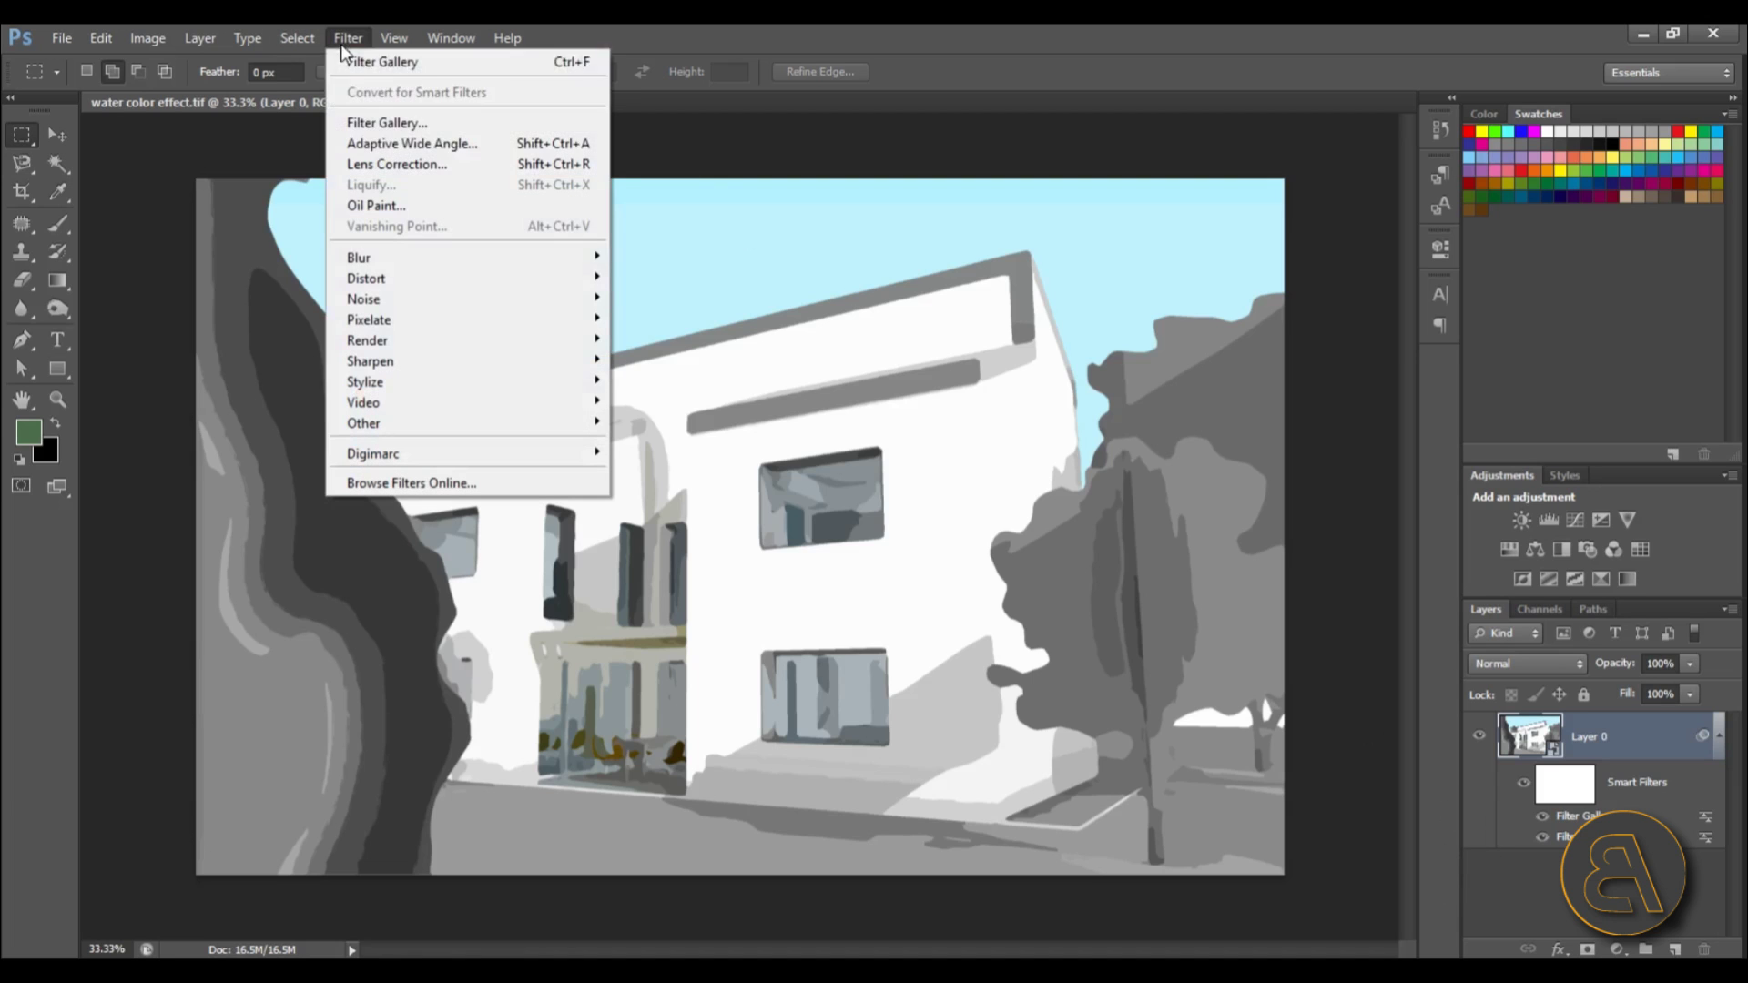
mouse_move(408, 262)
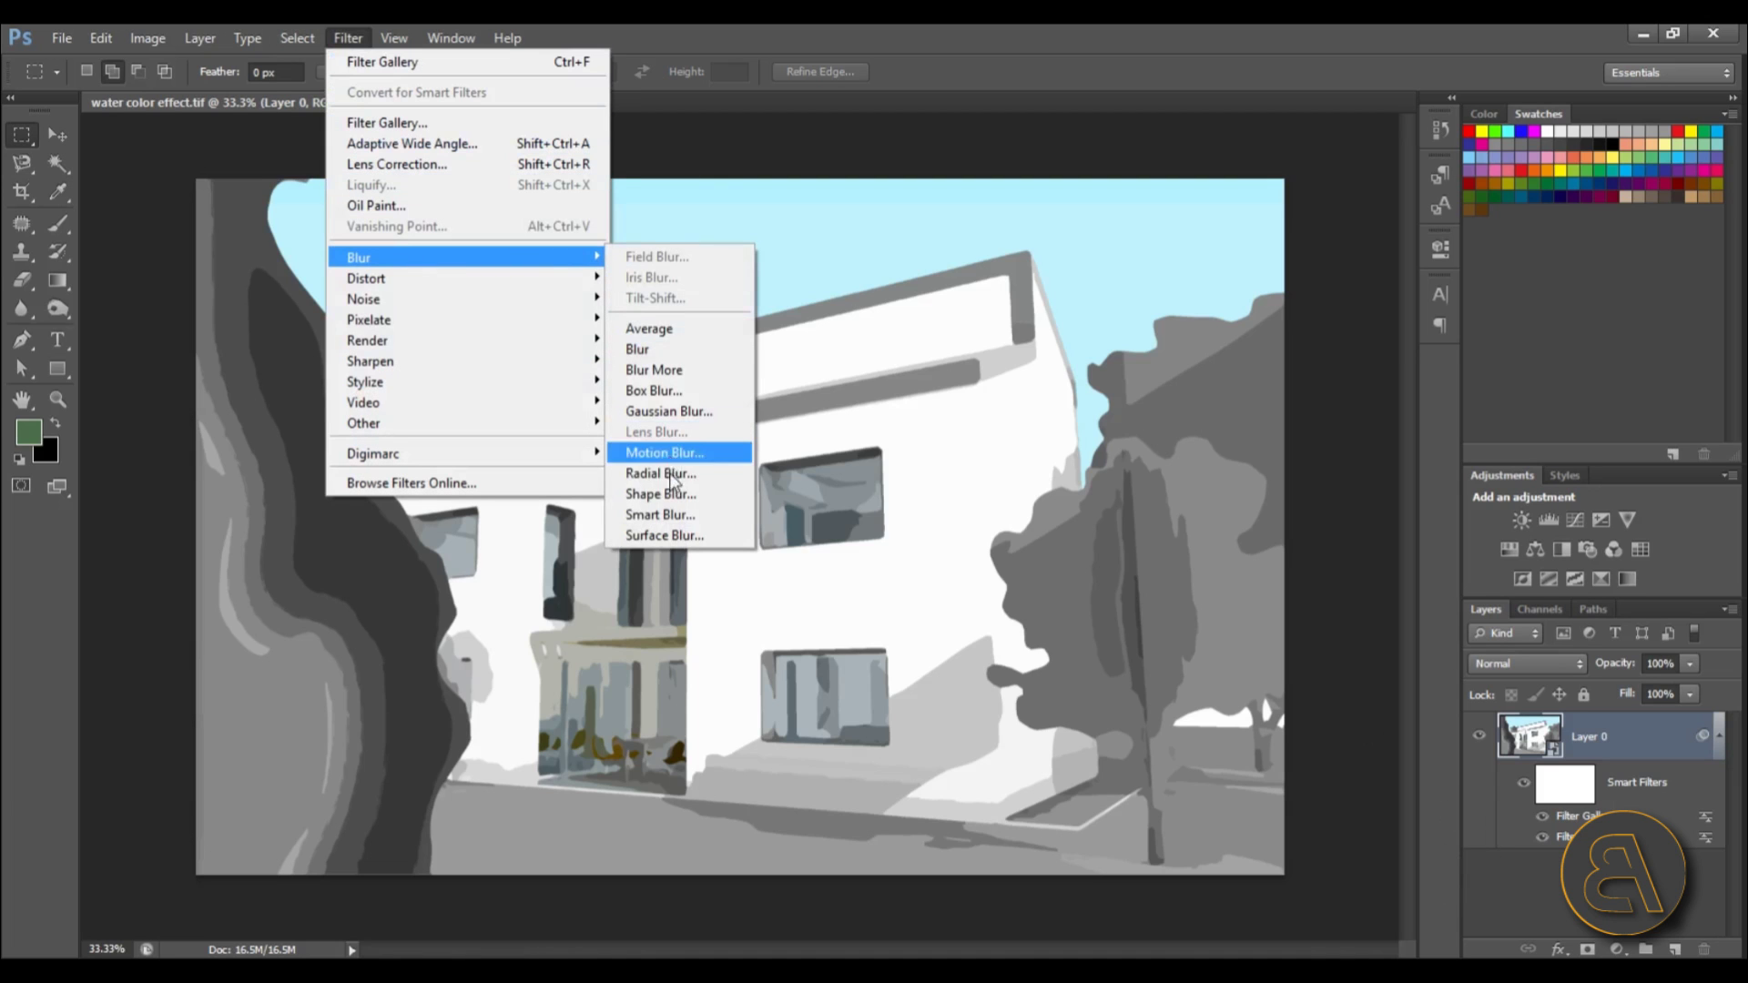
click(658, 515)
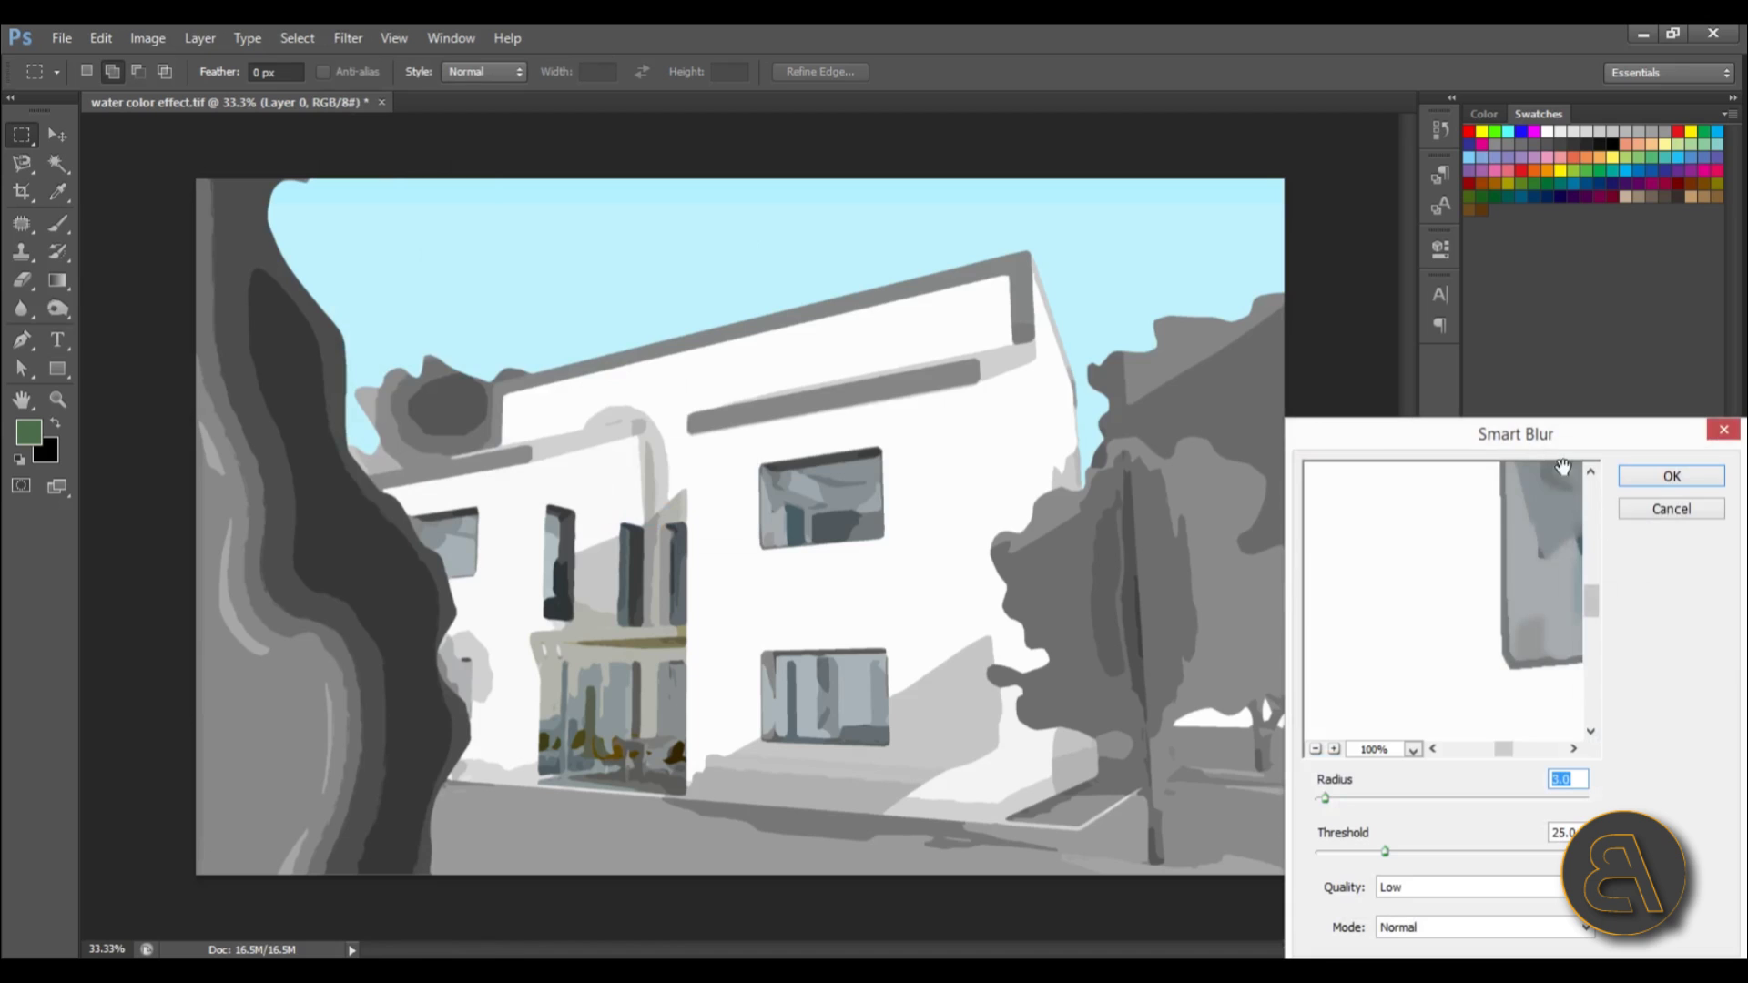
drag(1545, 408, 907, 83)
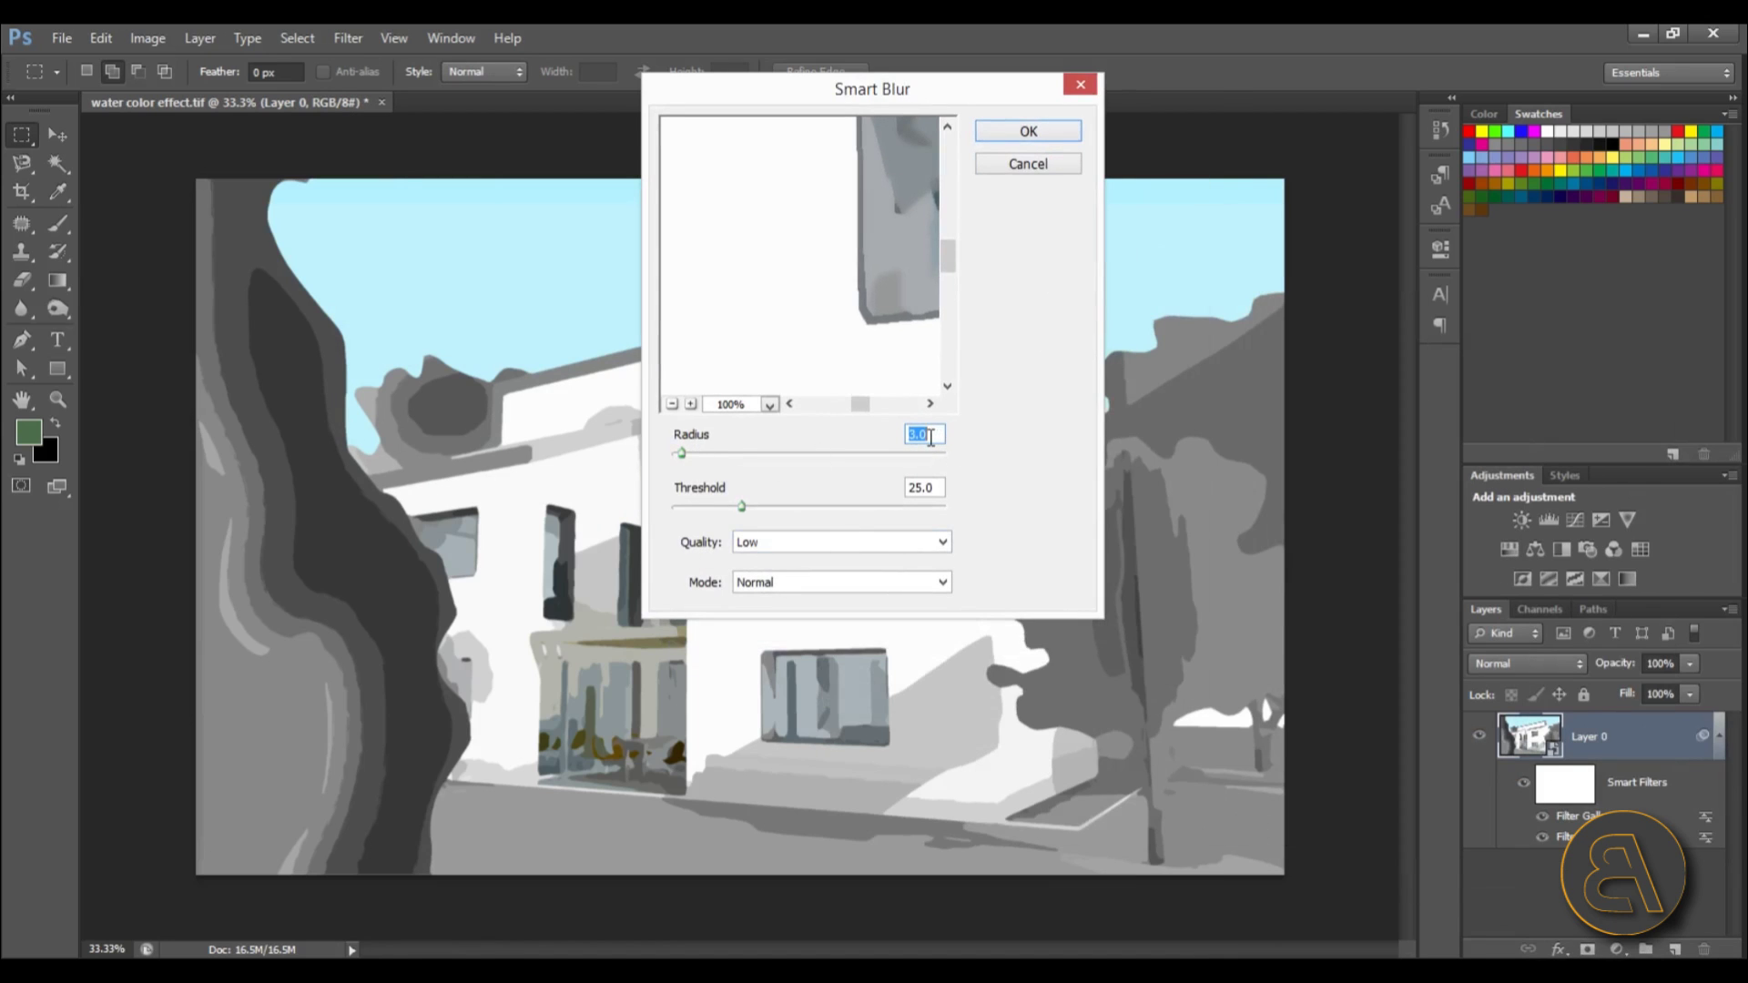
text(5)
key(Return)
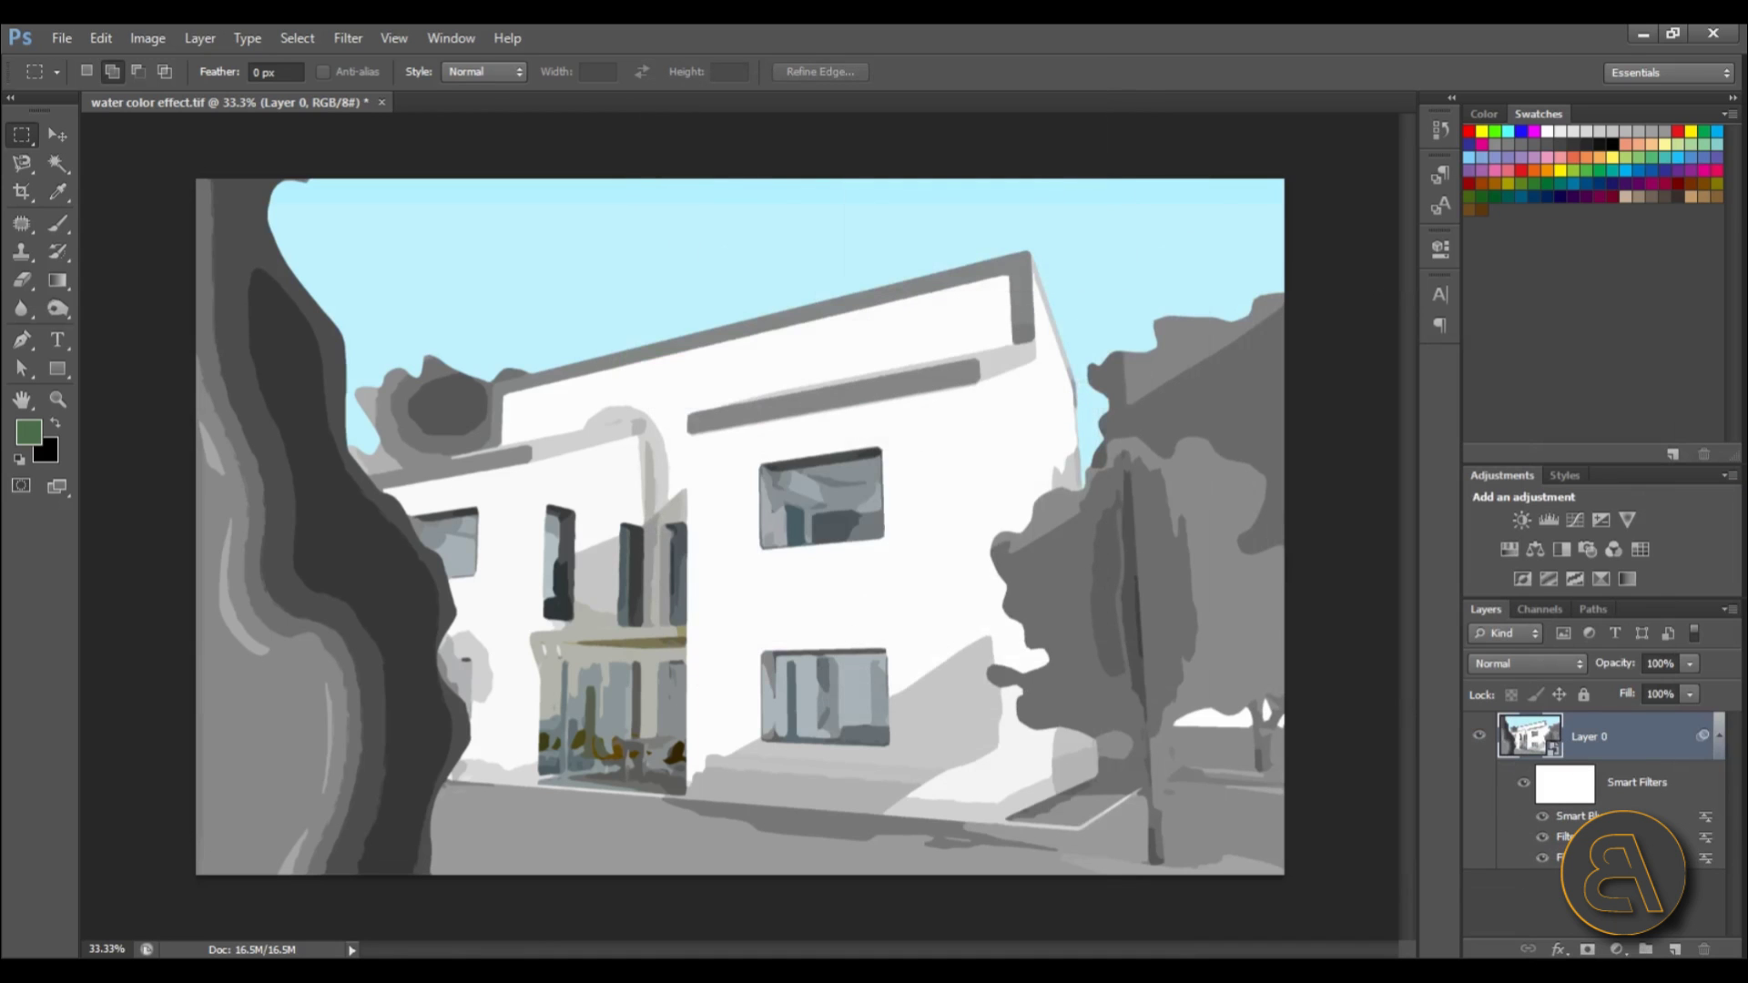
scroll(587, 648, up, 5)
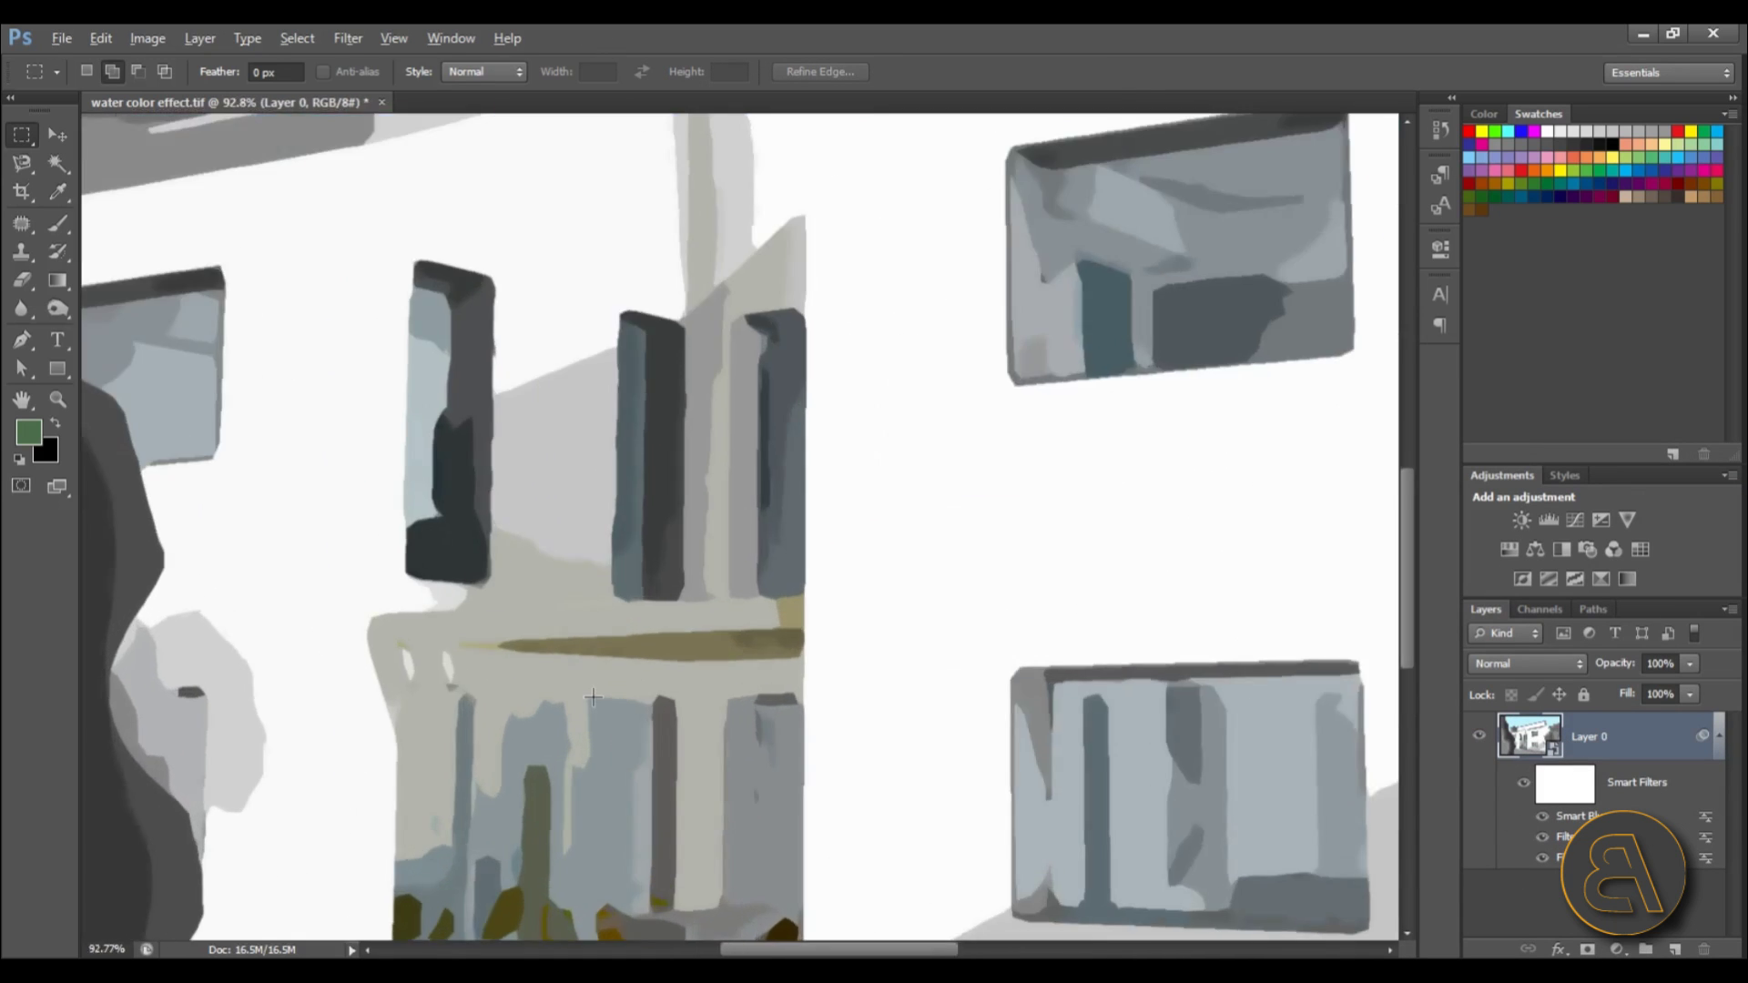
scroll(582, 650, down, 3)
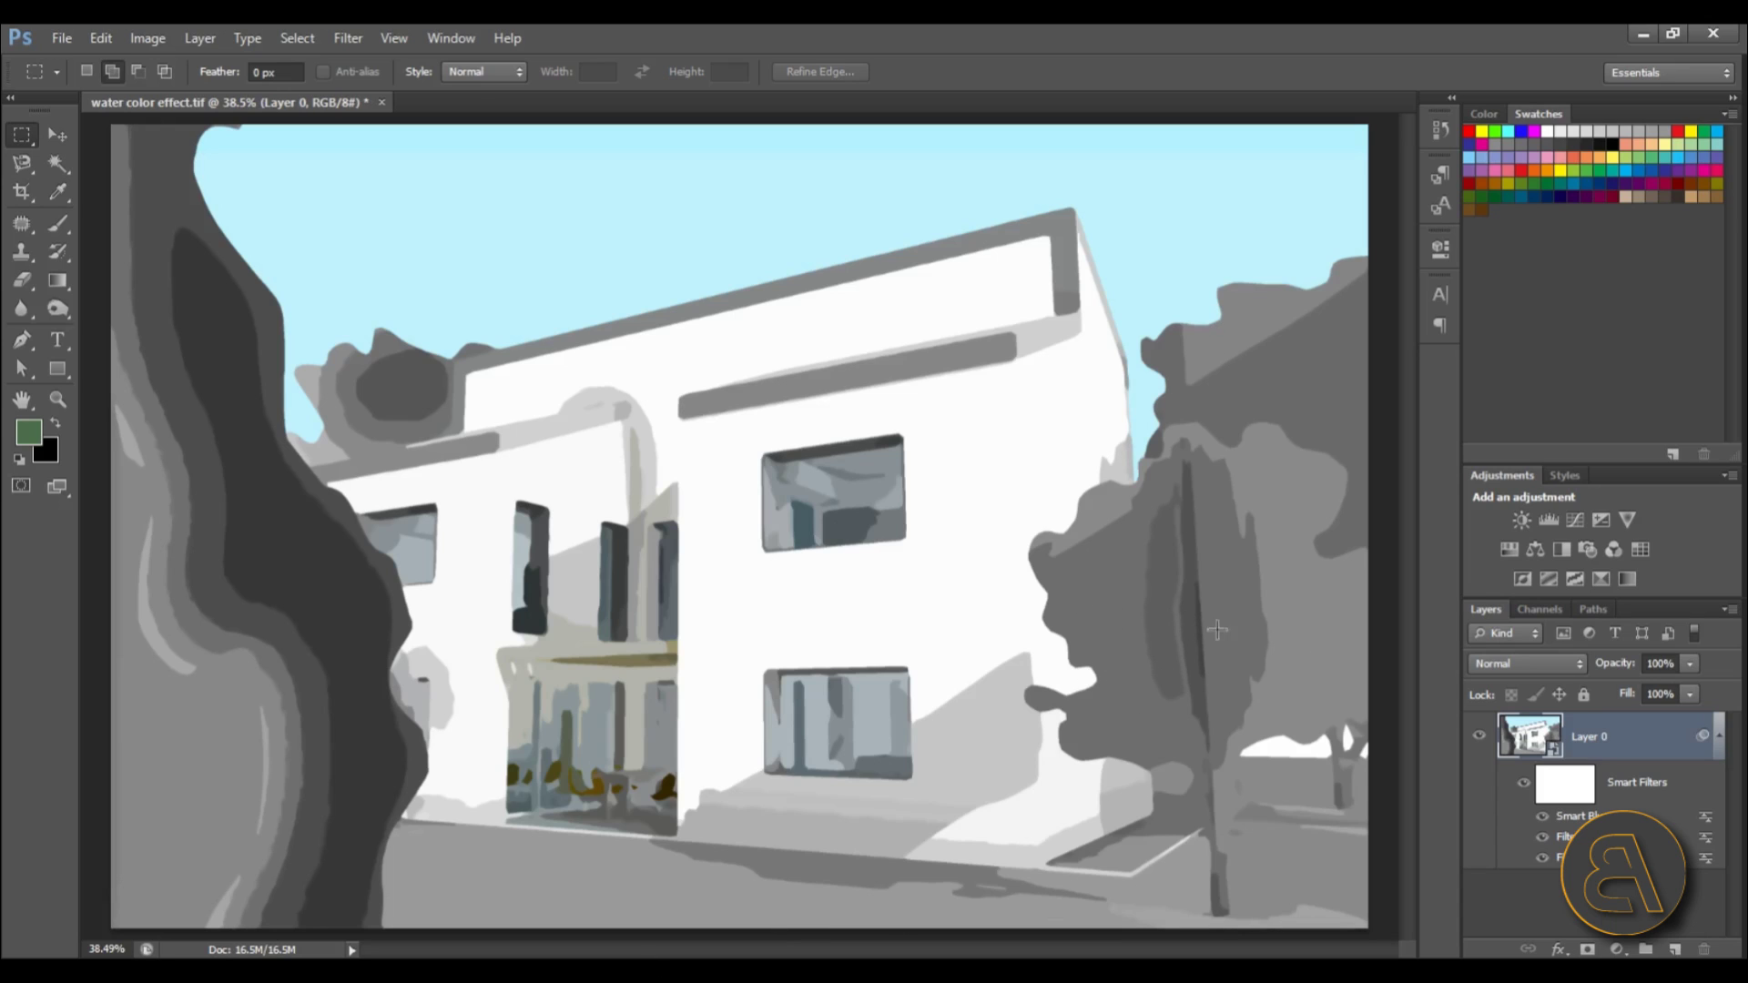
Step: Add a layer mask to Layer 0 and look over the Brush tool's size, hardness and preset tips
click(1587, 950)
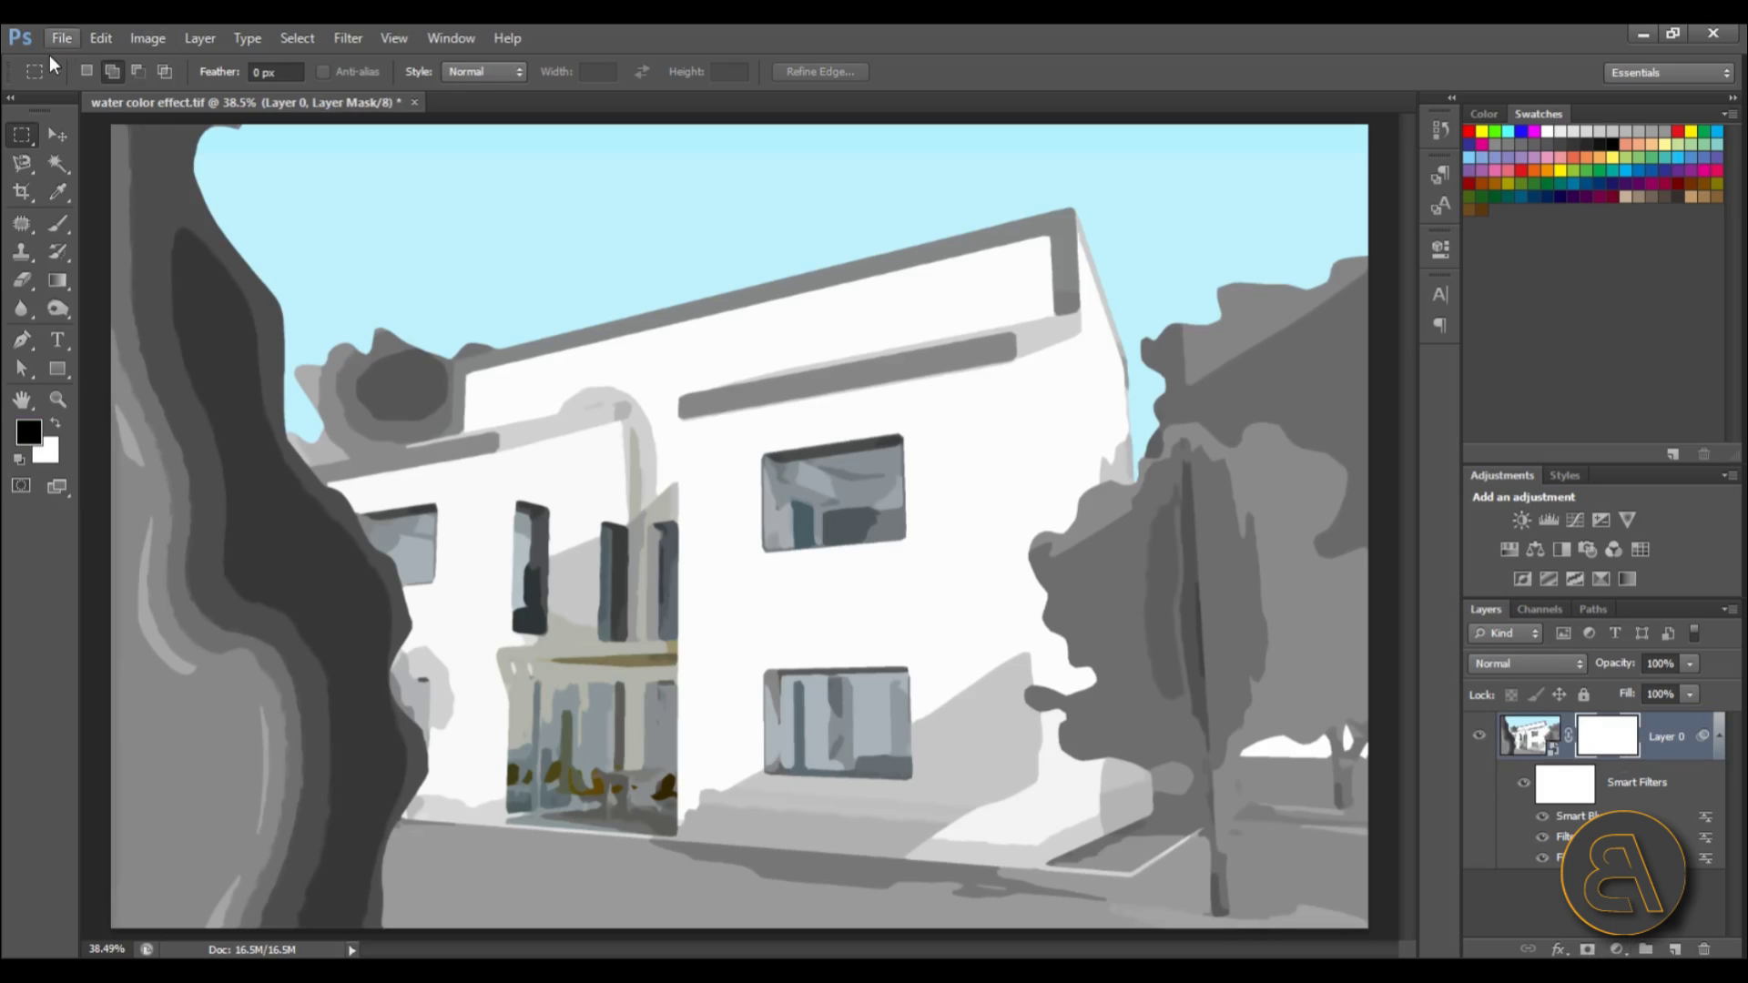
click(56, 226)
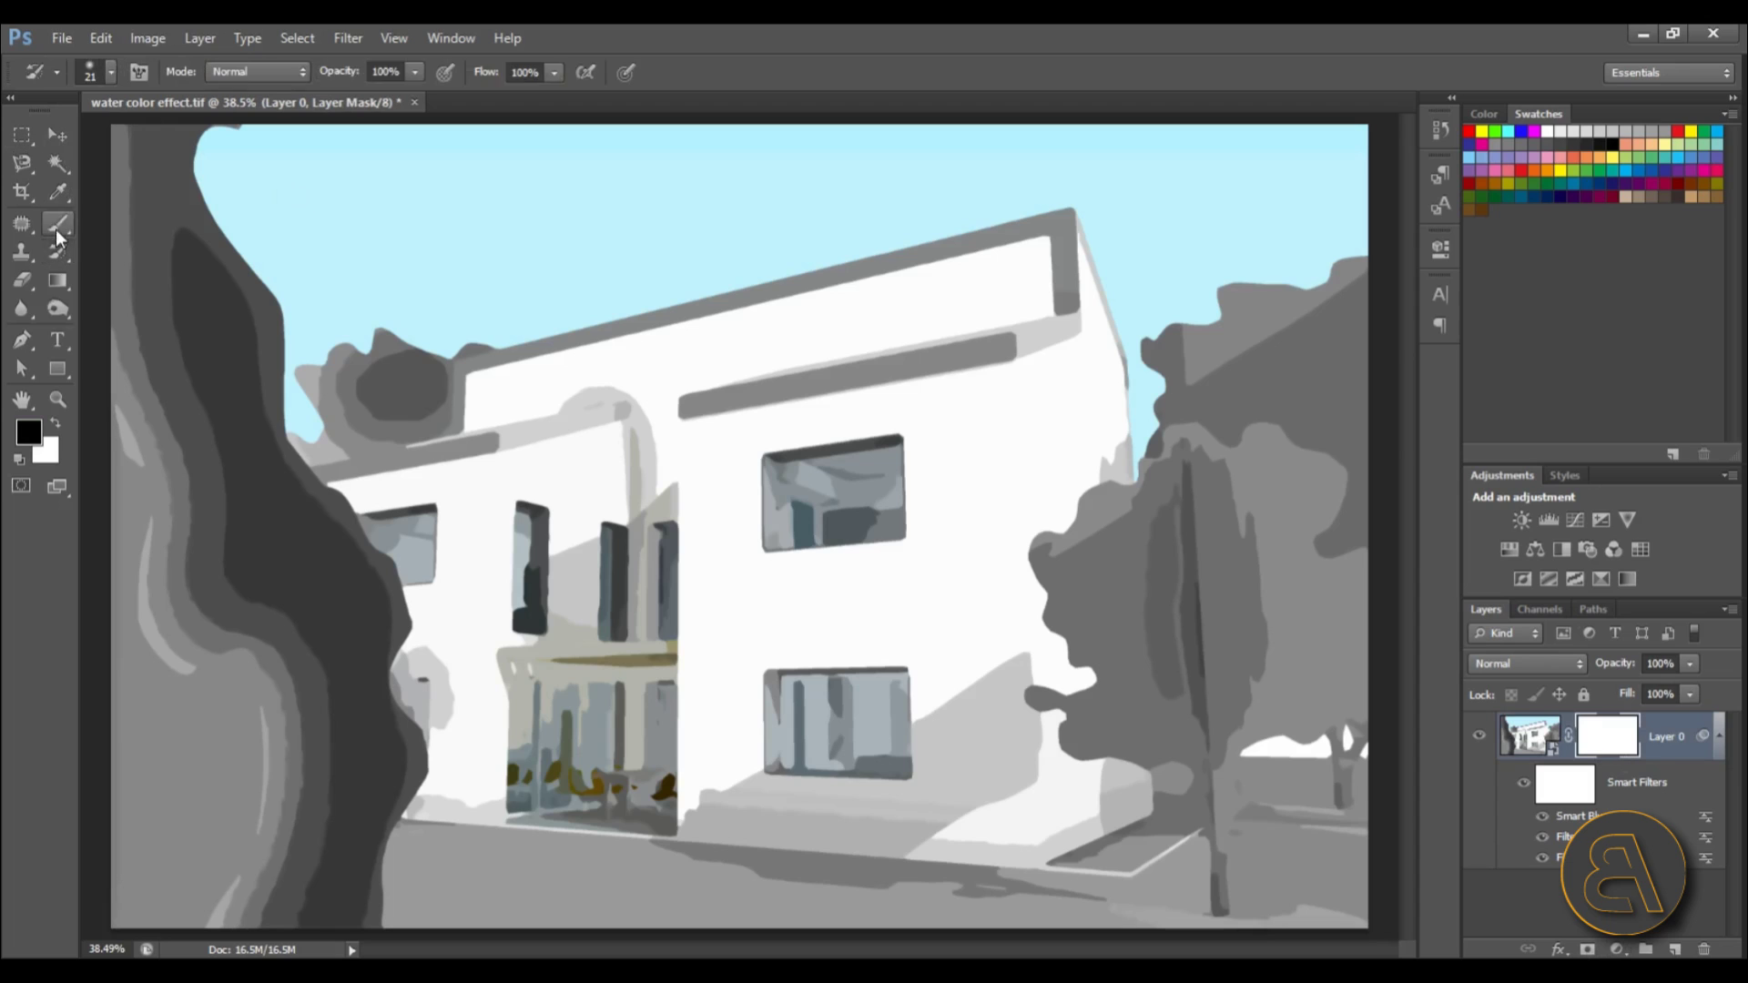
click(109, 72)
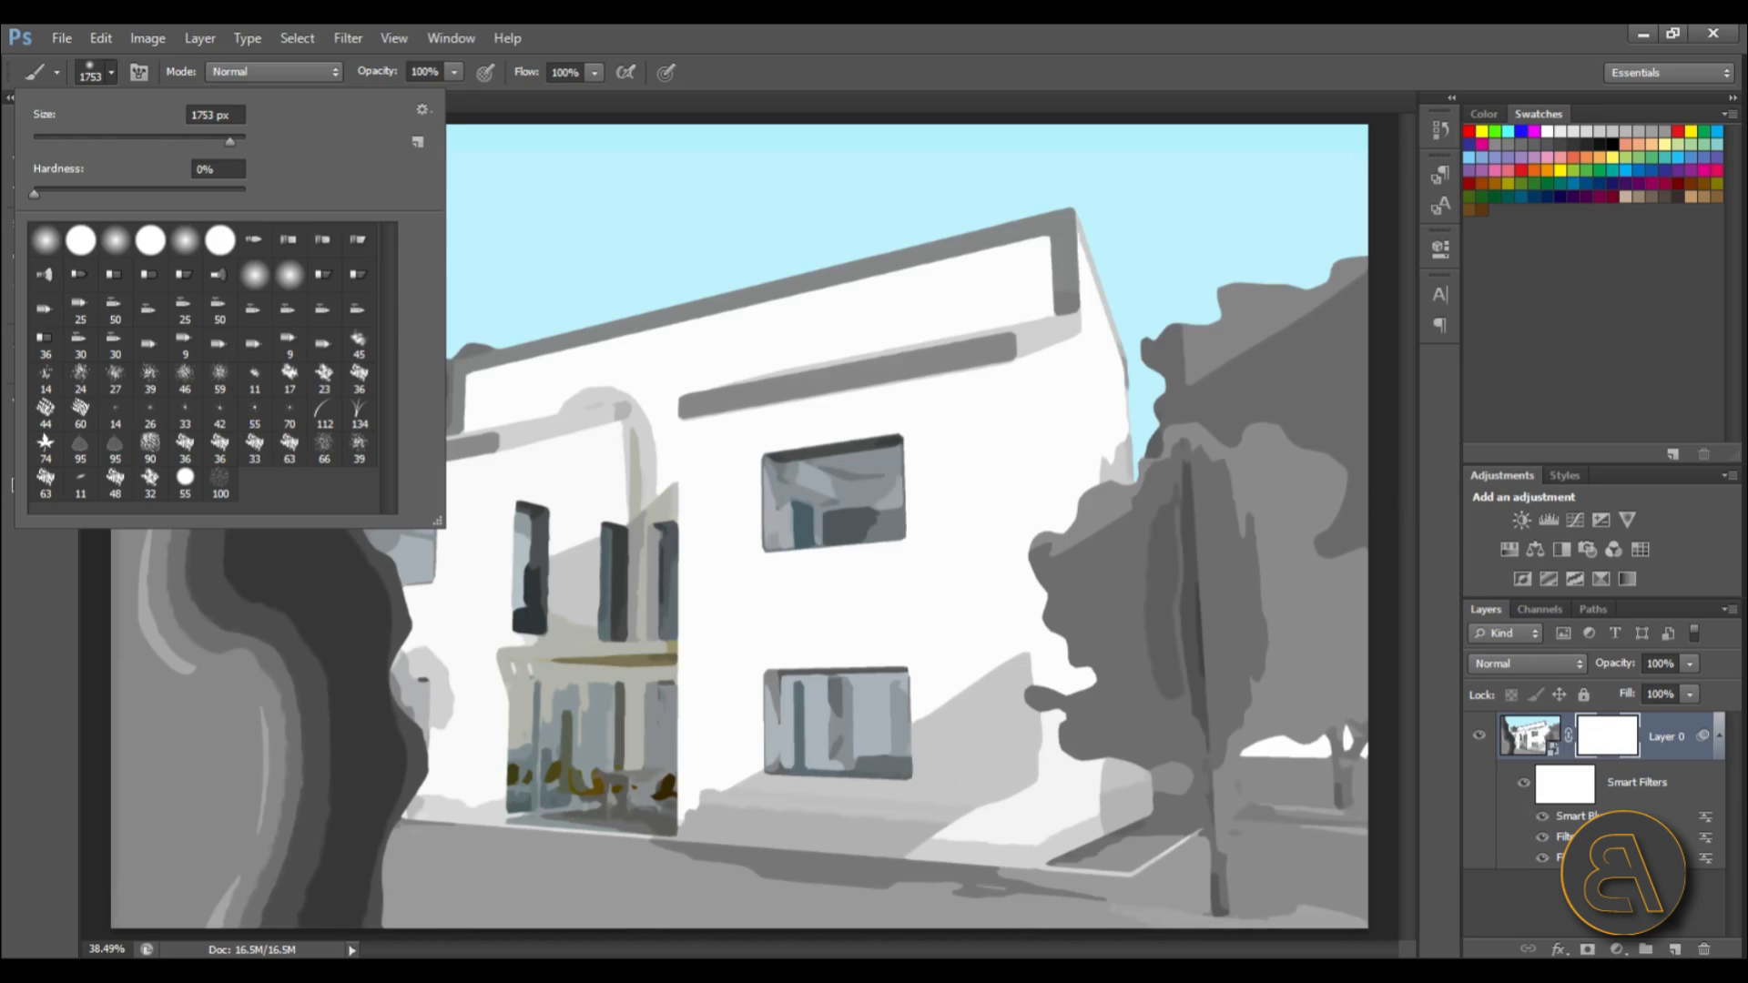
click(1007, 57)
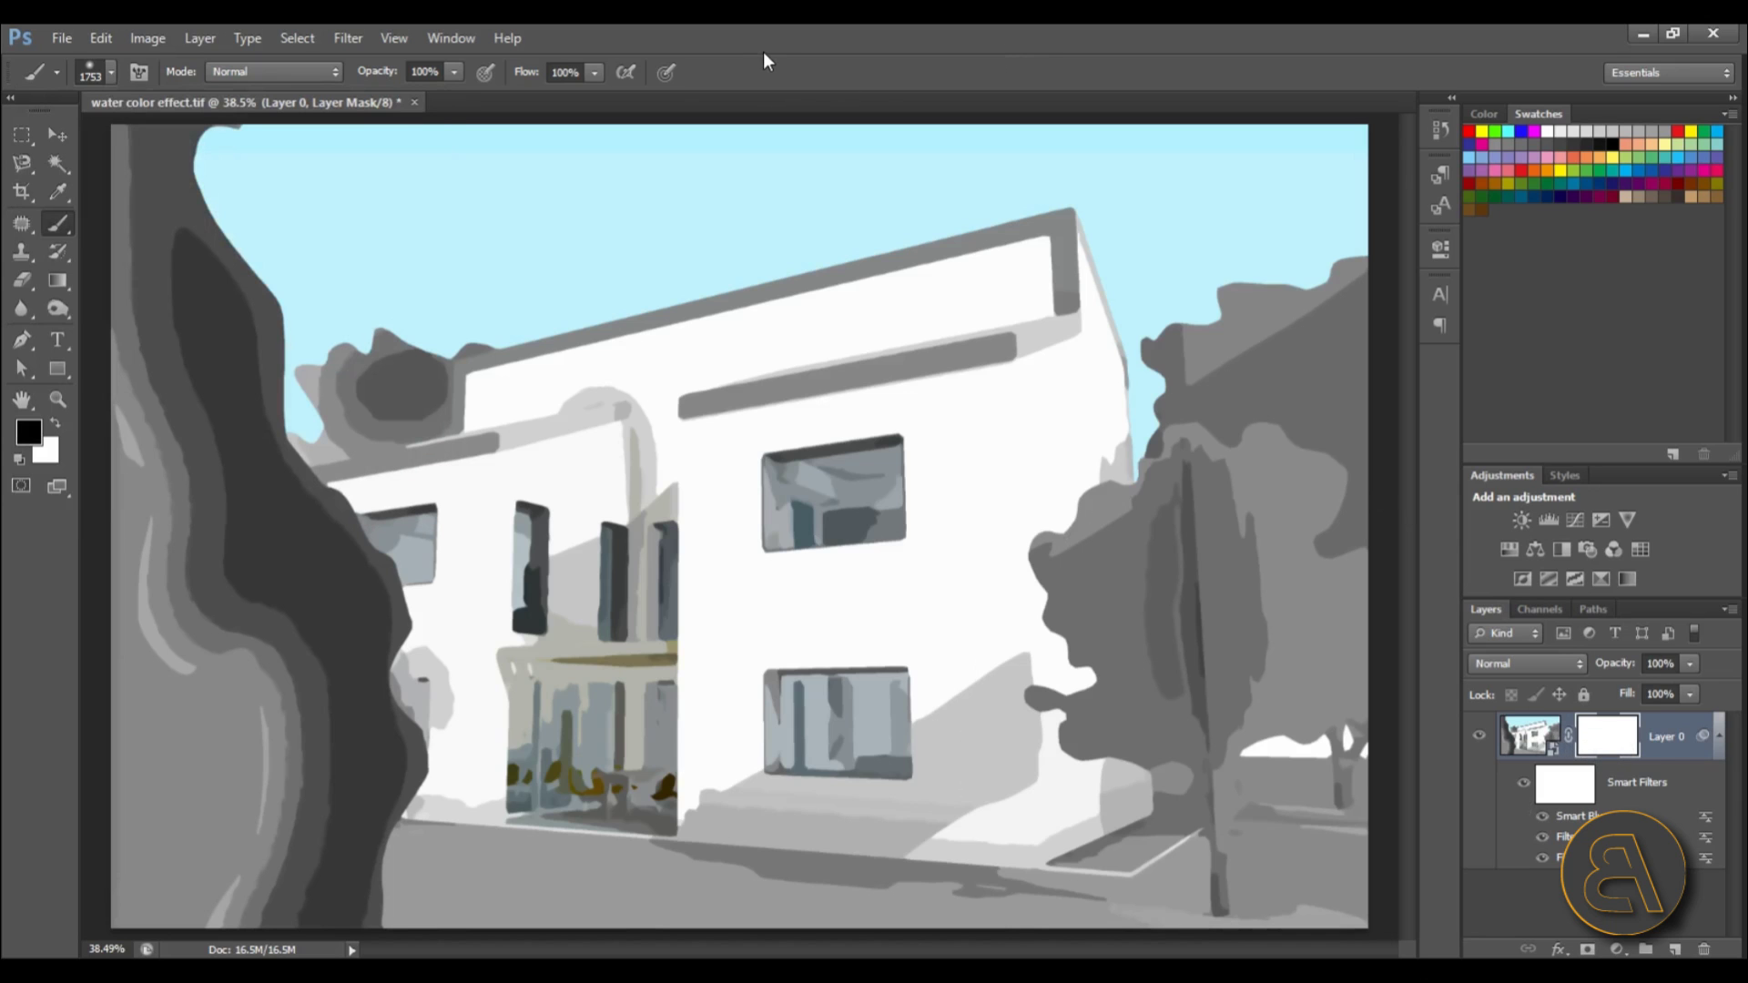
Step: Place the revit-watercolor image from the desktop into the document as a new layer above Layer 0
drag(725, 51, 895, 103)
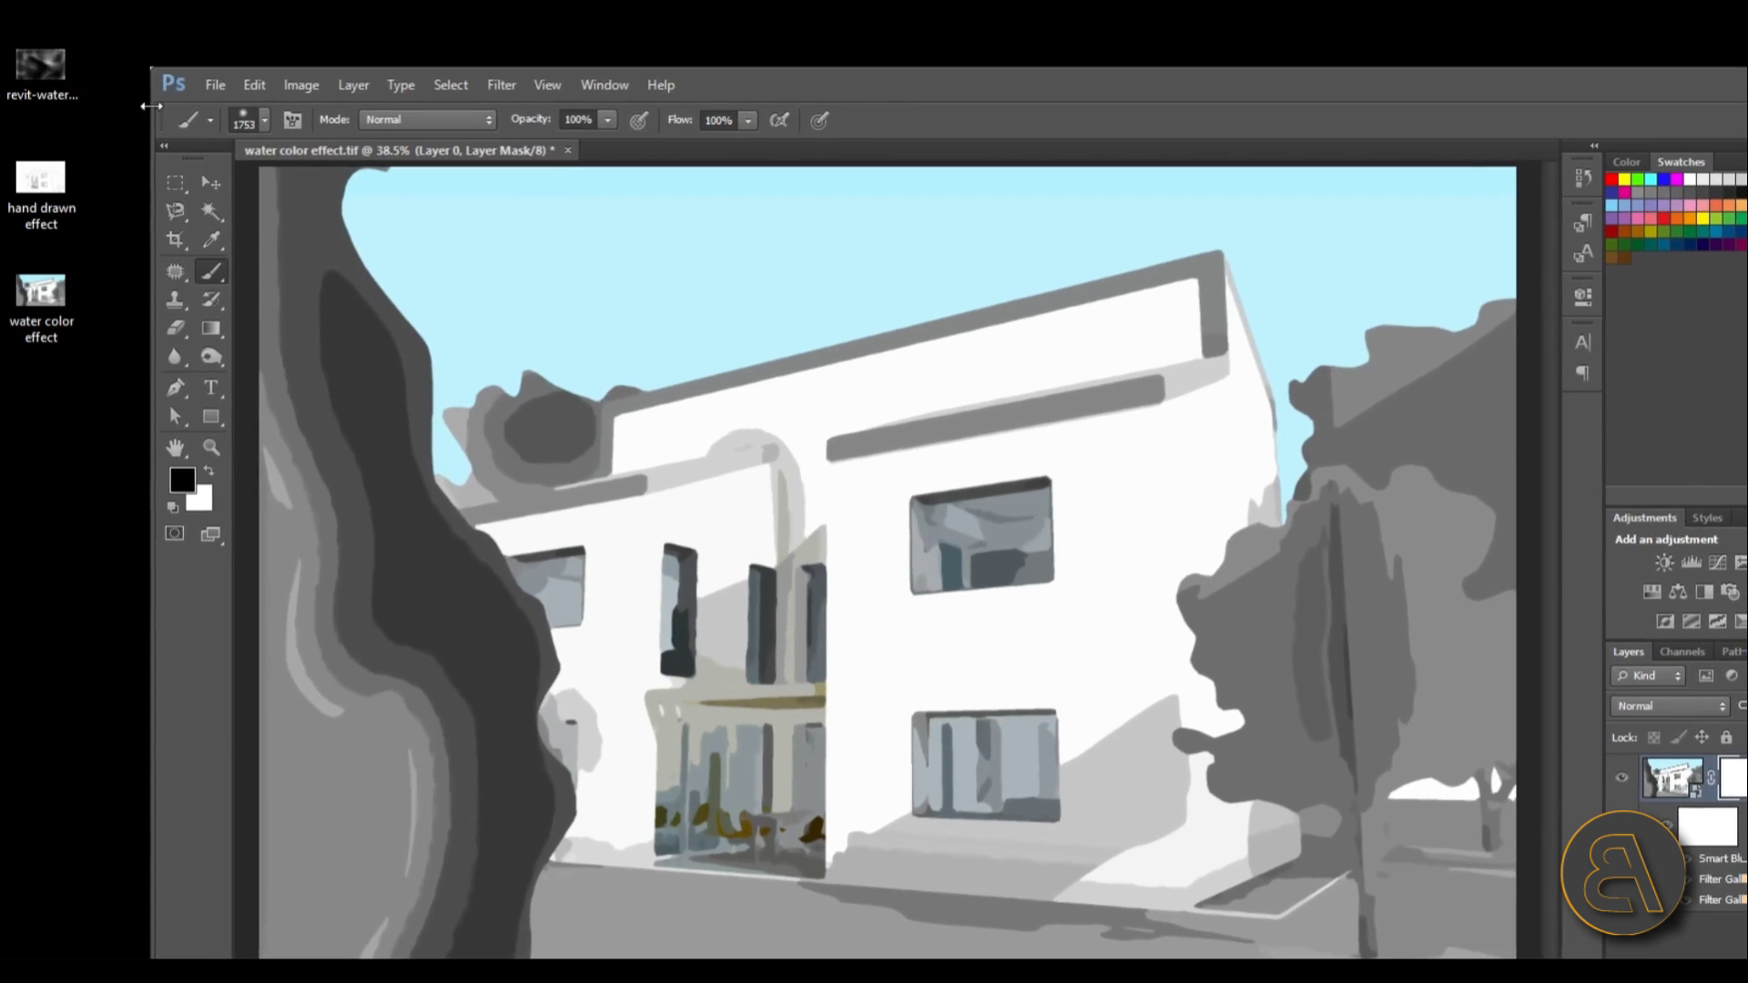
drag(38, 94, 887, 570)
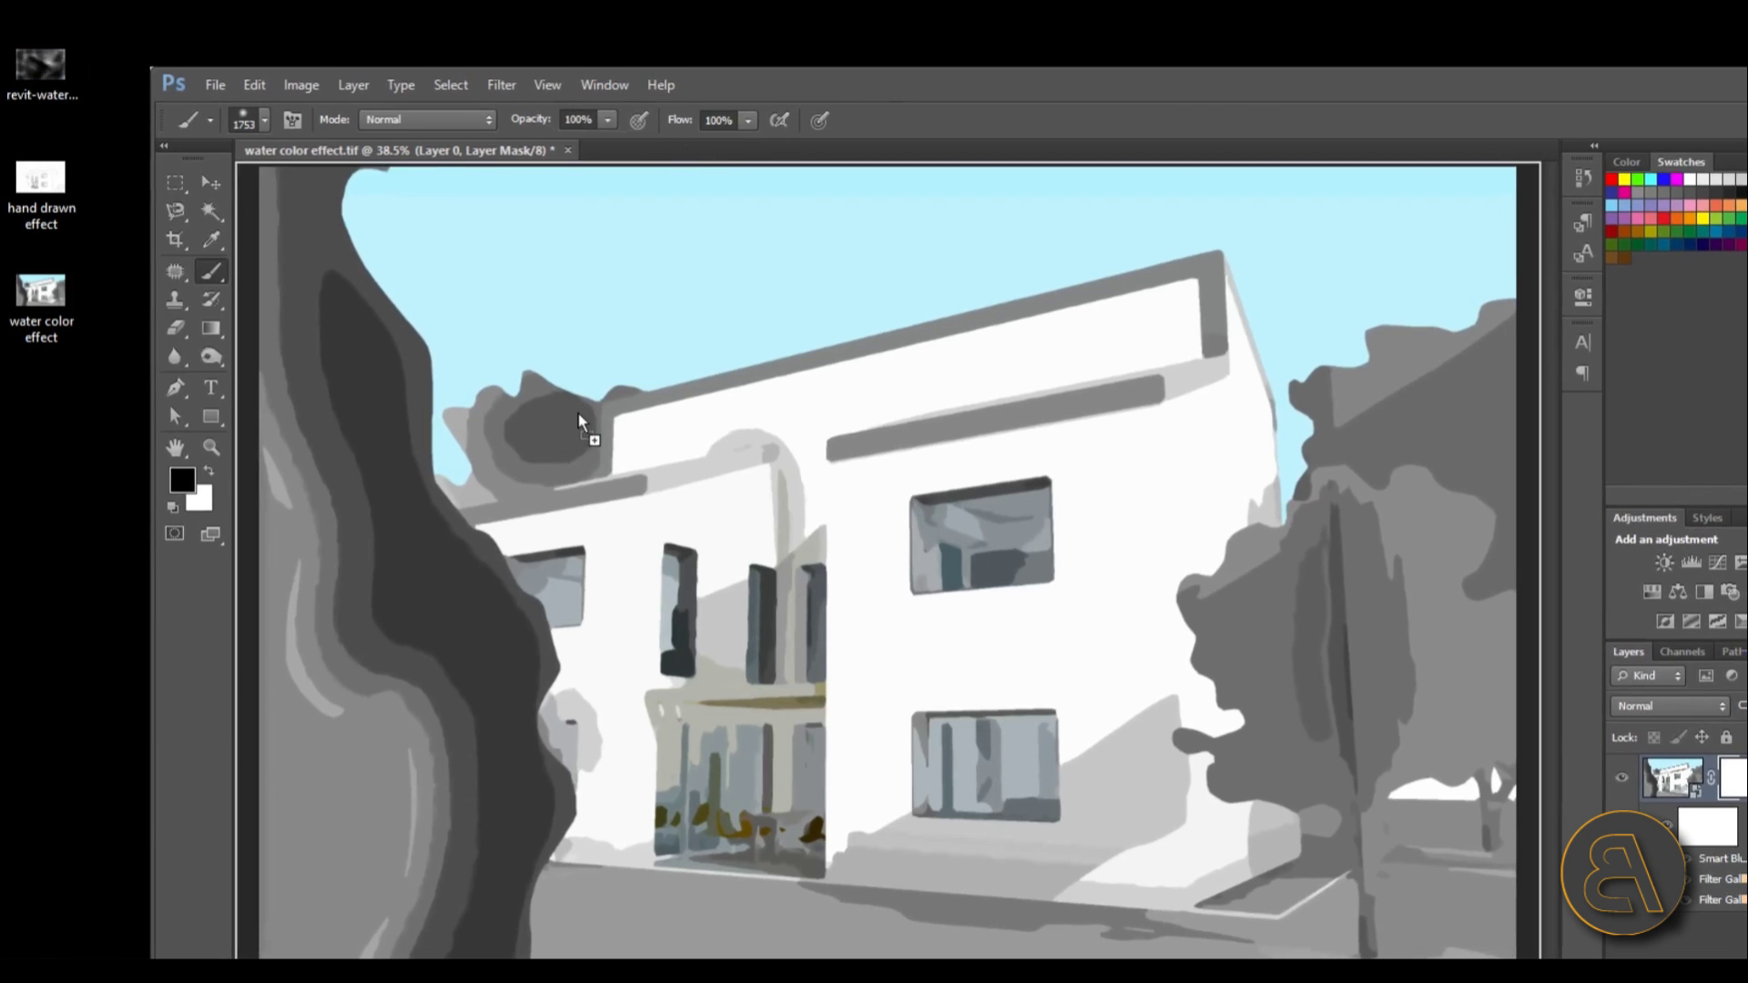
drag(1613, 93, 1294, 105)
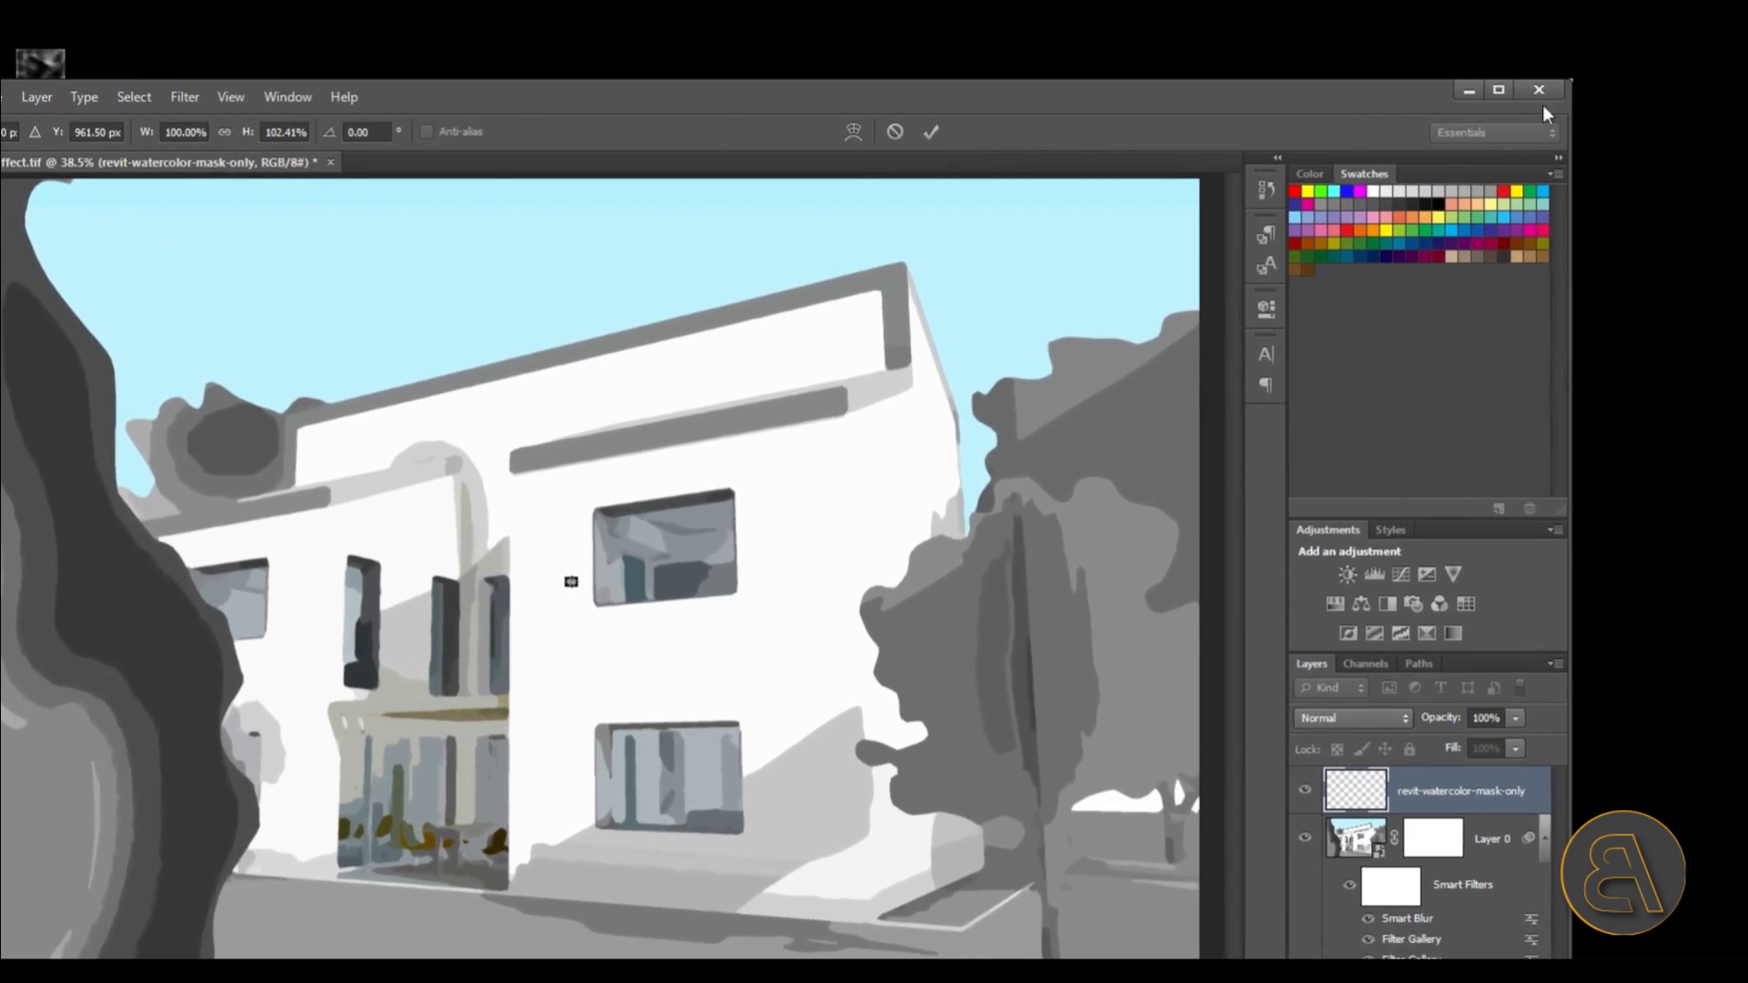
click(1498, 93)
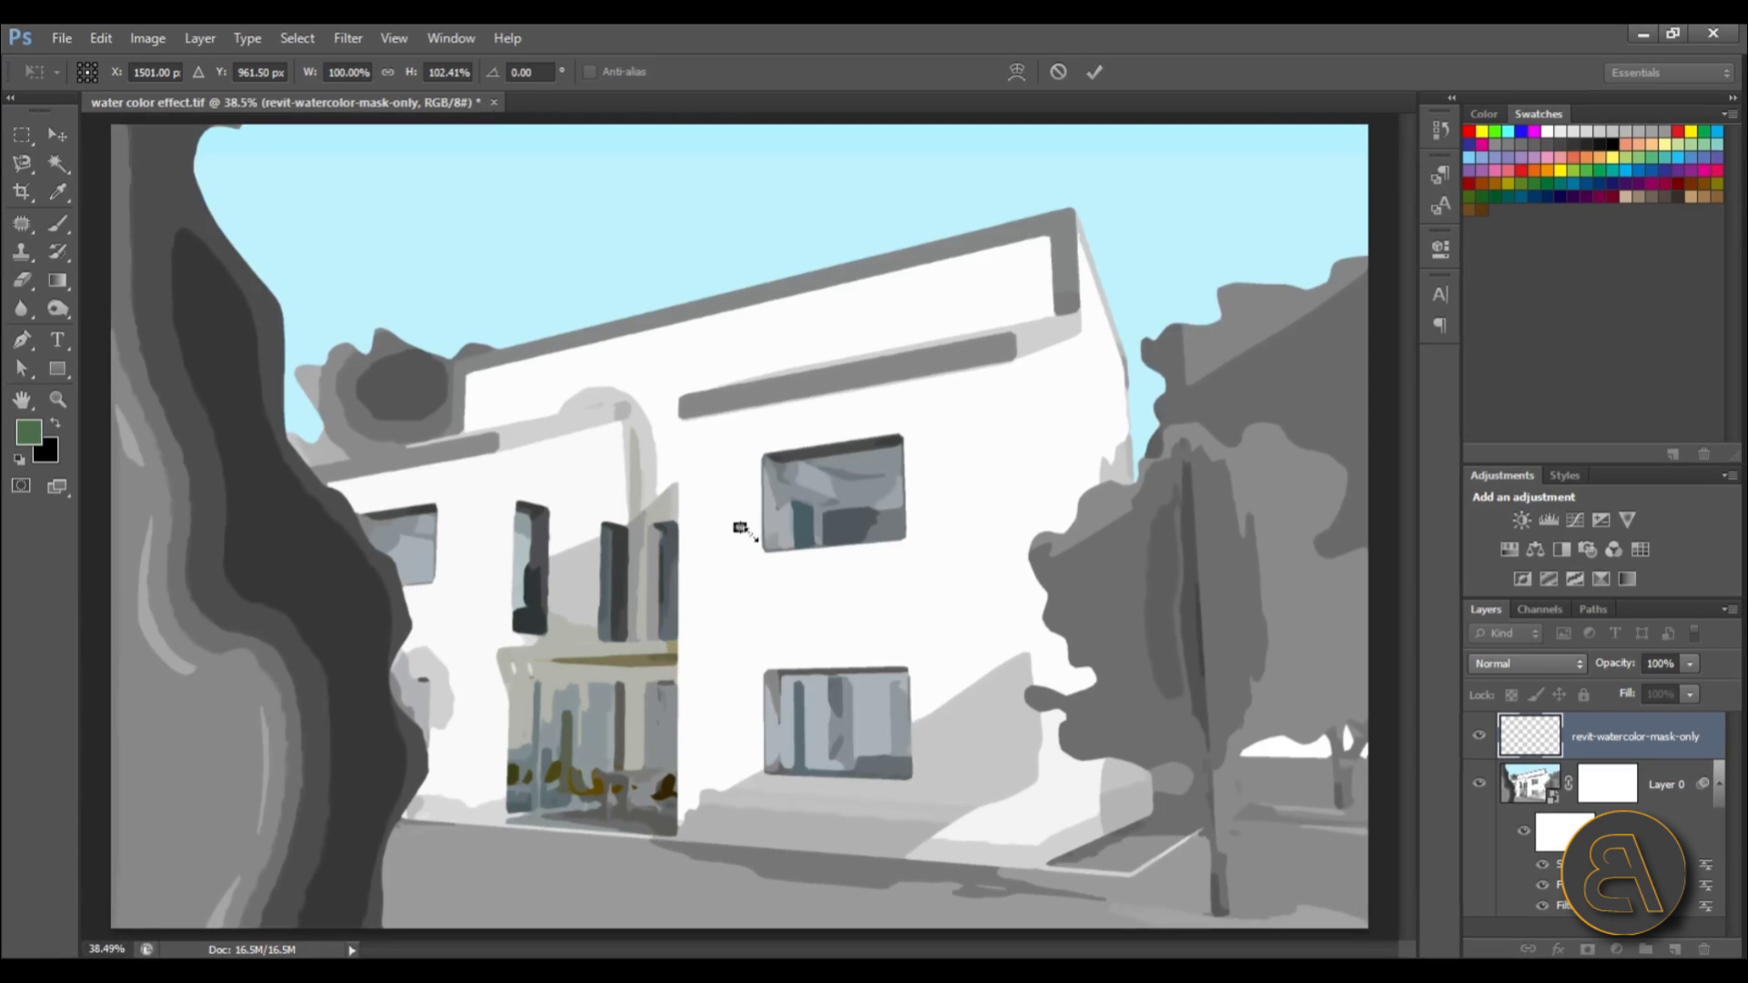
Step: Scale the placed watercolor mask image proportionally from its center until it covers the whole canvas, and commit the placement
drag(741, 528, 1229, 801)
key(ctrl+minus)
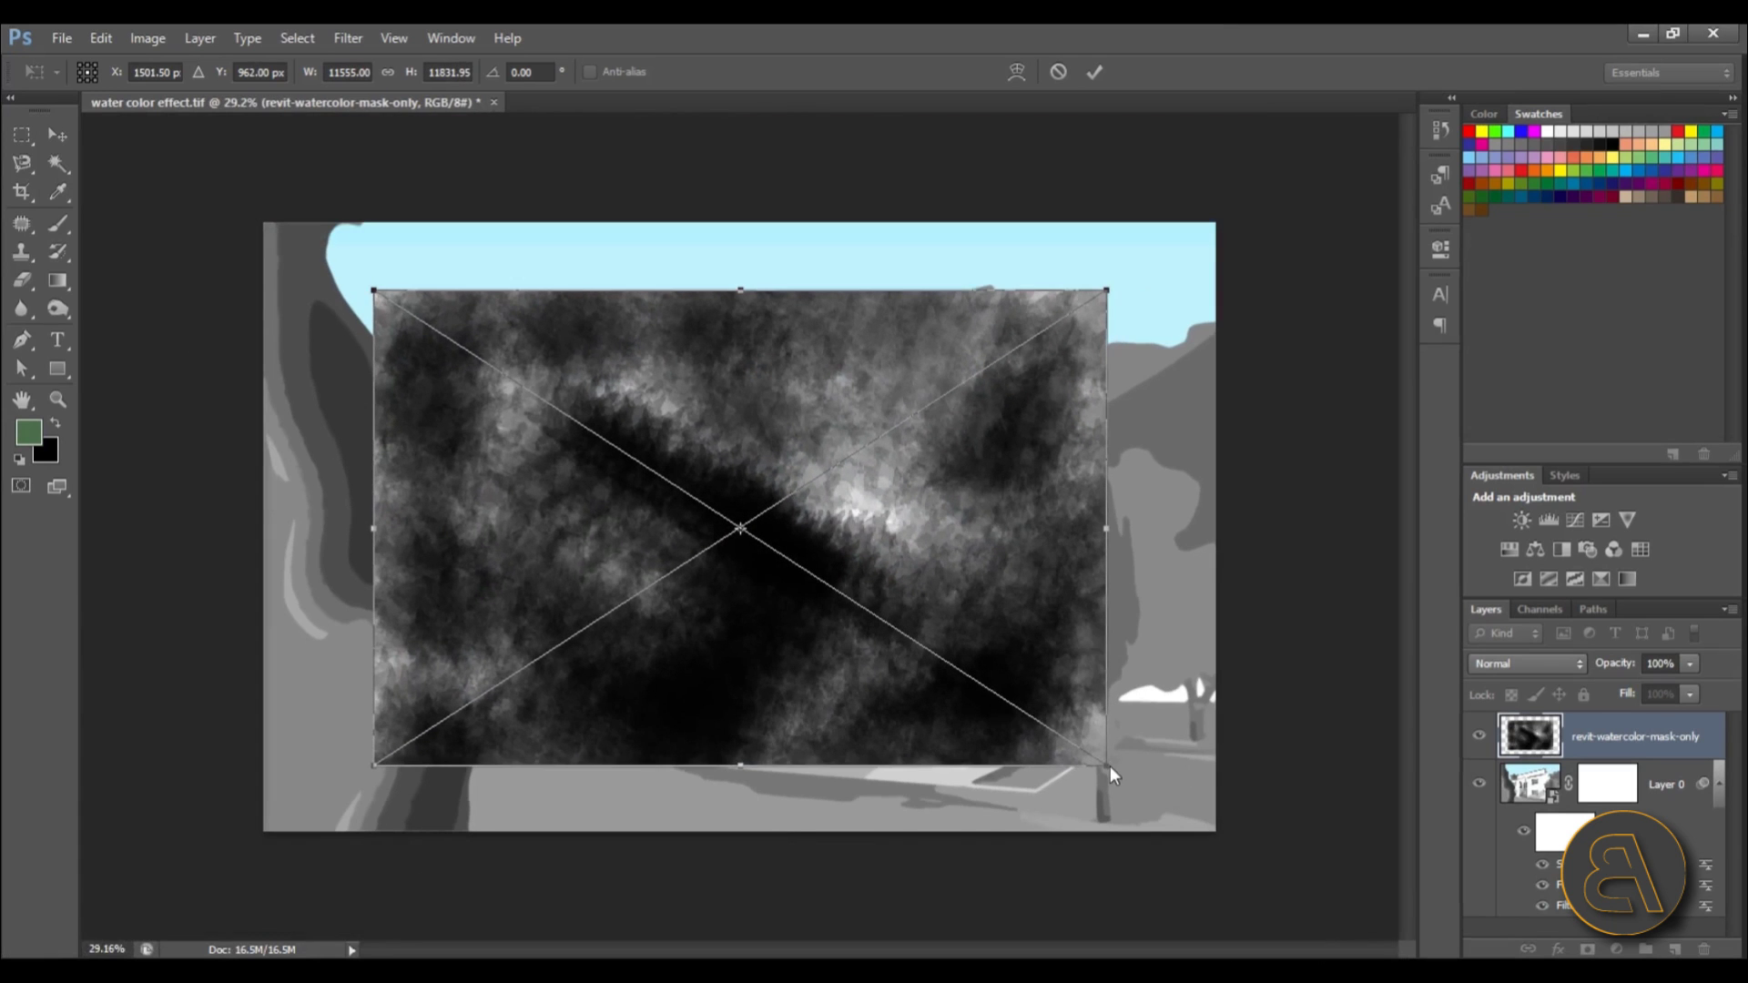
drag(1106, 768, 1220, 837)
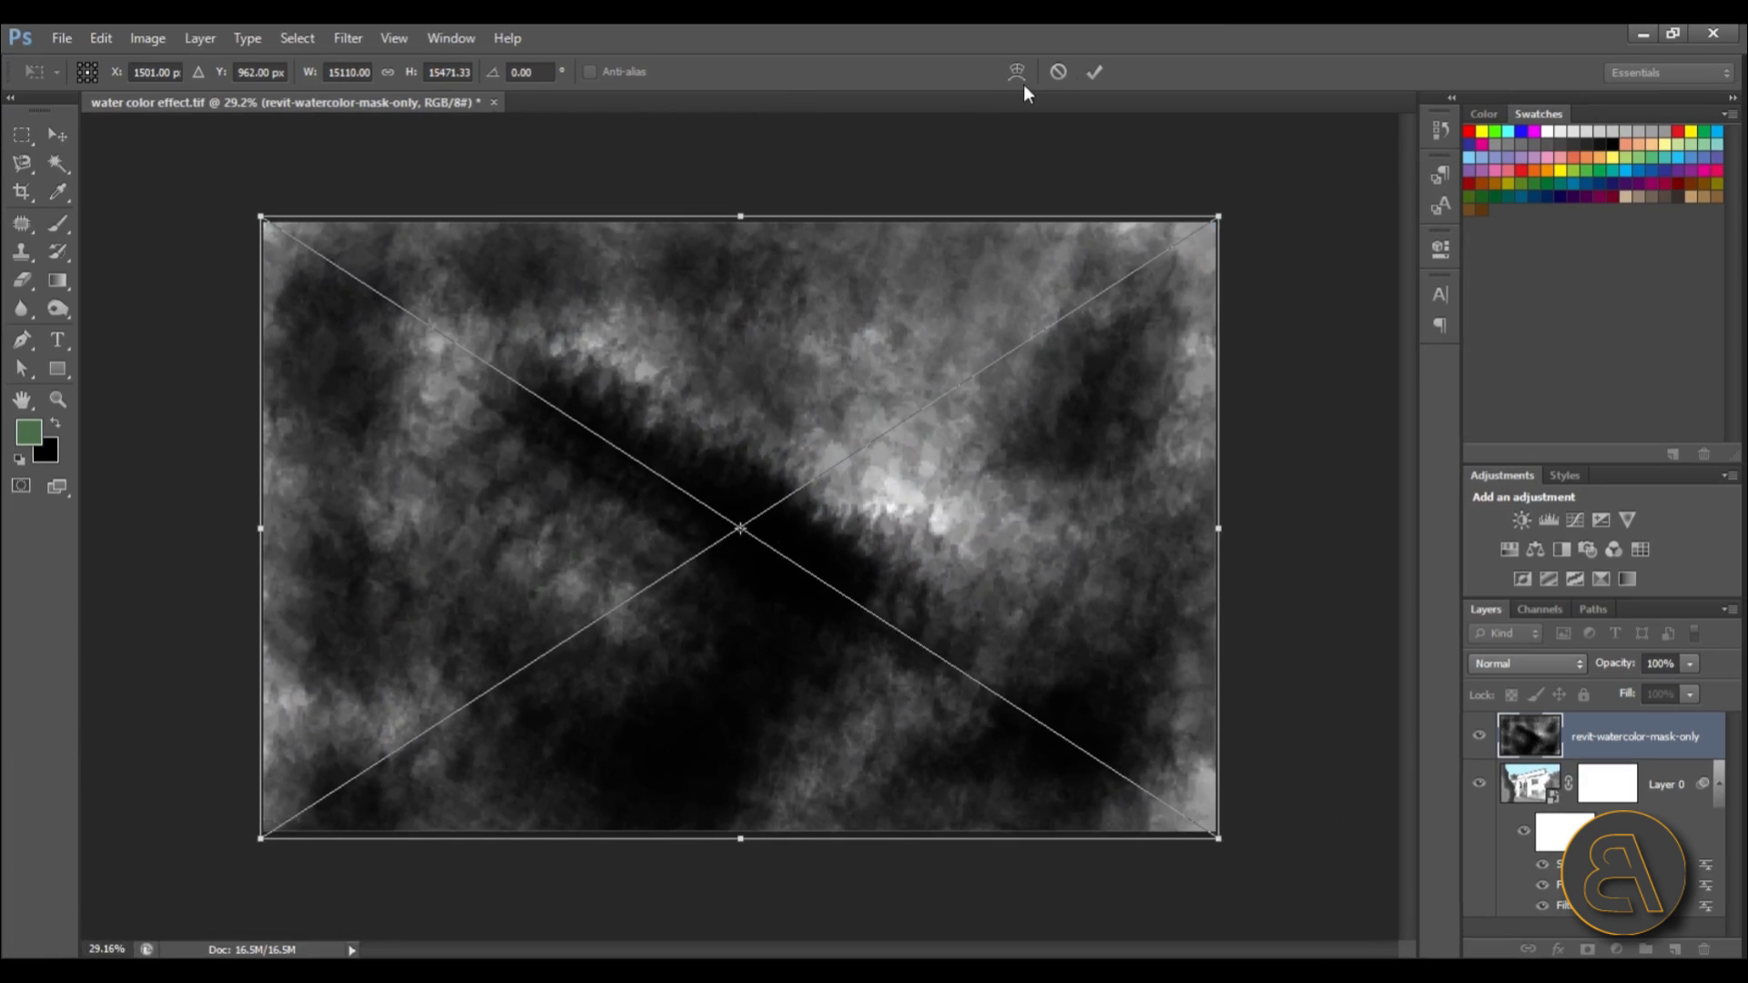
click(1093, 72)
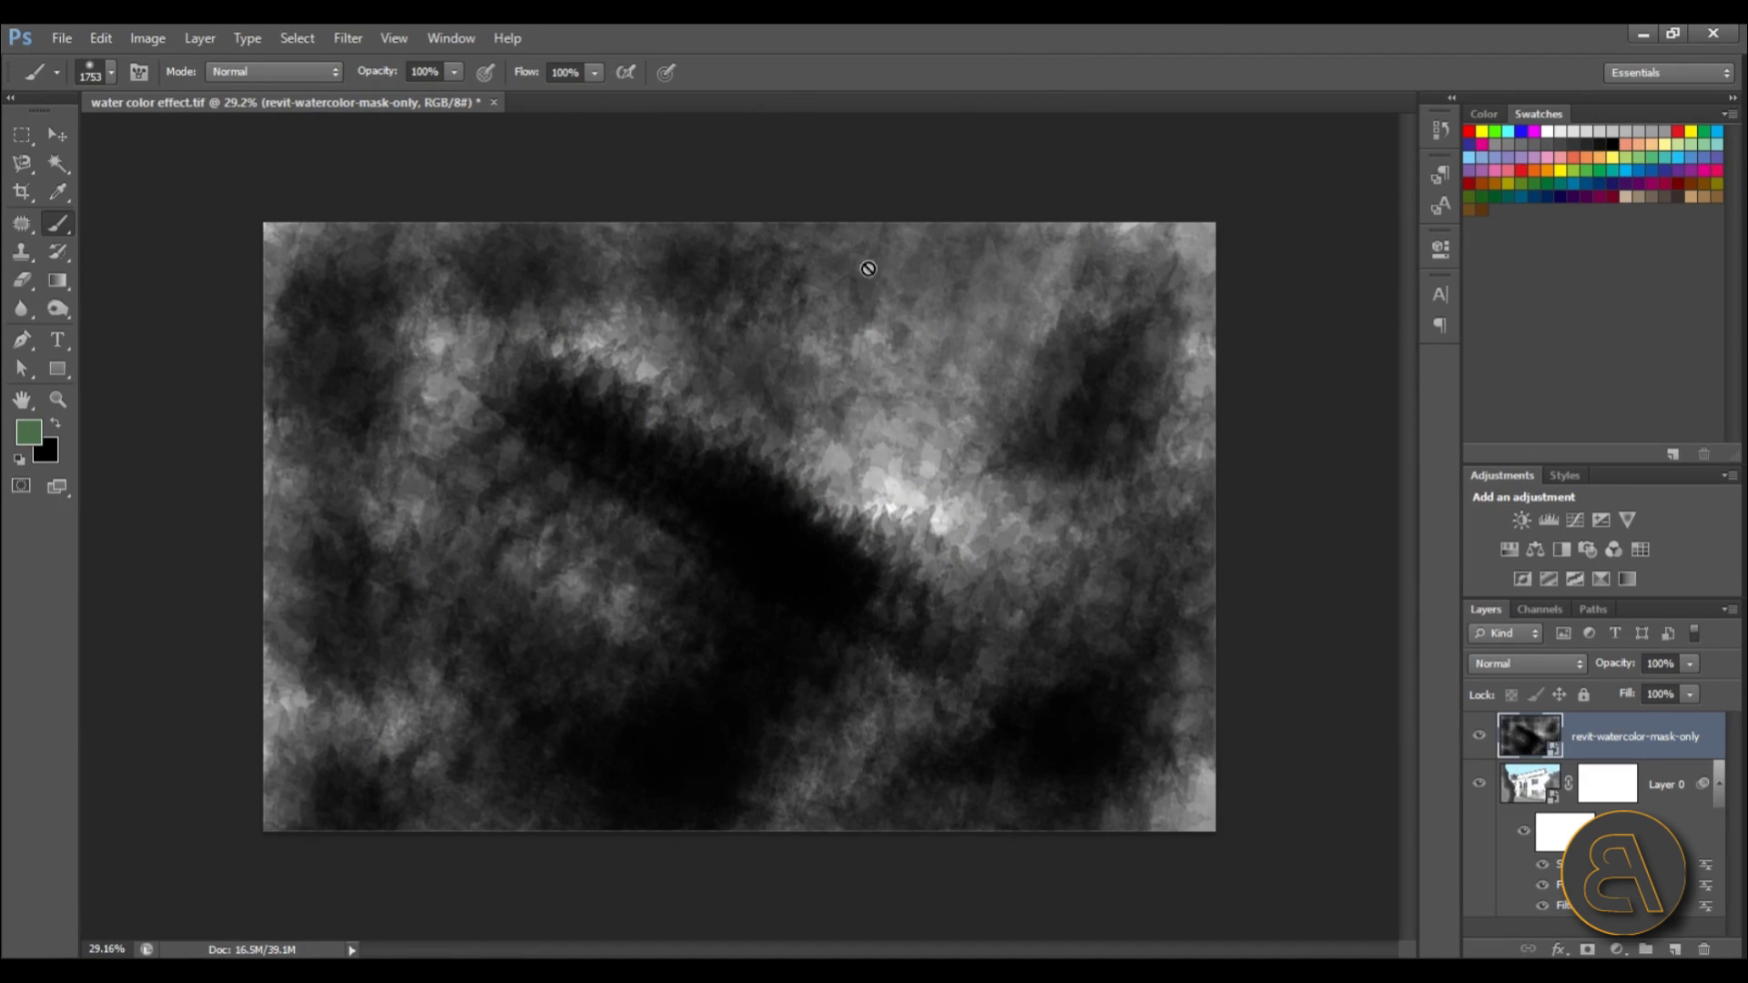
Step: Examine the brush-stroke texture and the dark and light areas of the watercolor mask image up close and as a whole
scroll(713, 519, up, 3)
scroll(725, 526, down, 2)
scroll(726, 526, up, 2)
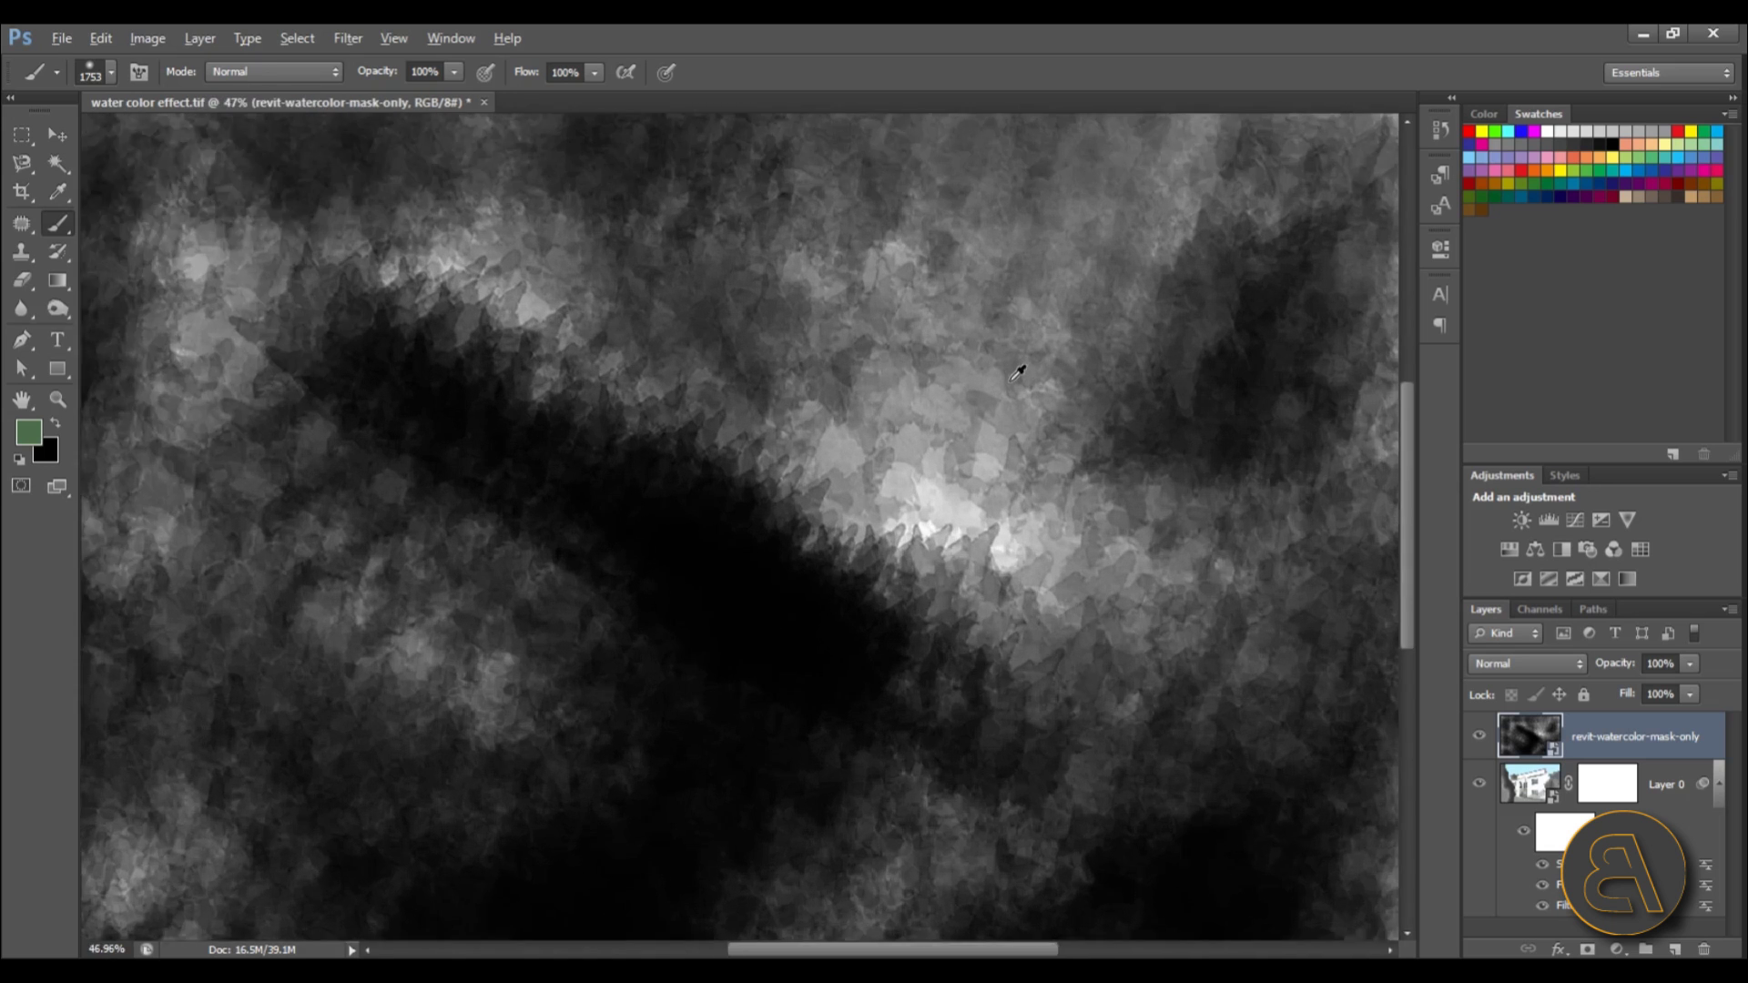
scroll(1018, 371, up, 4)
scroll(1006, 429, down, 6)
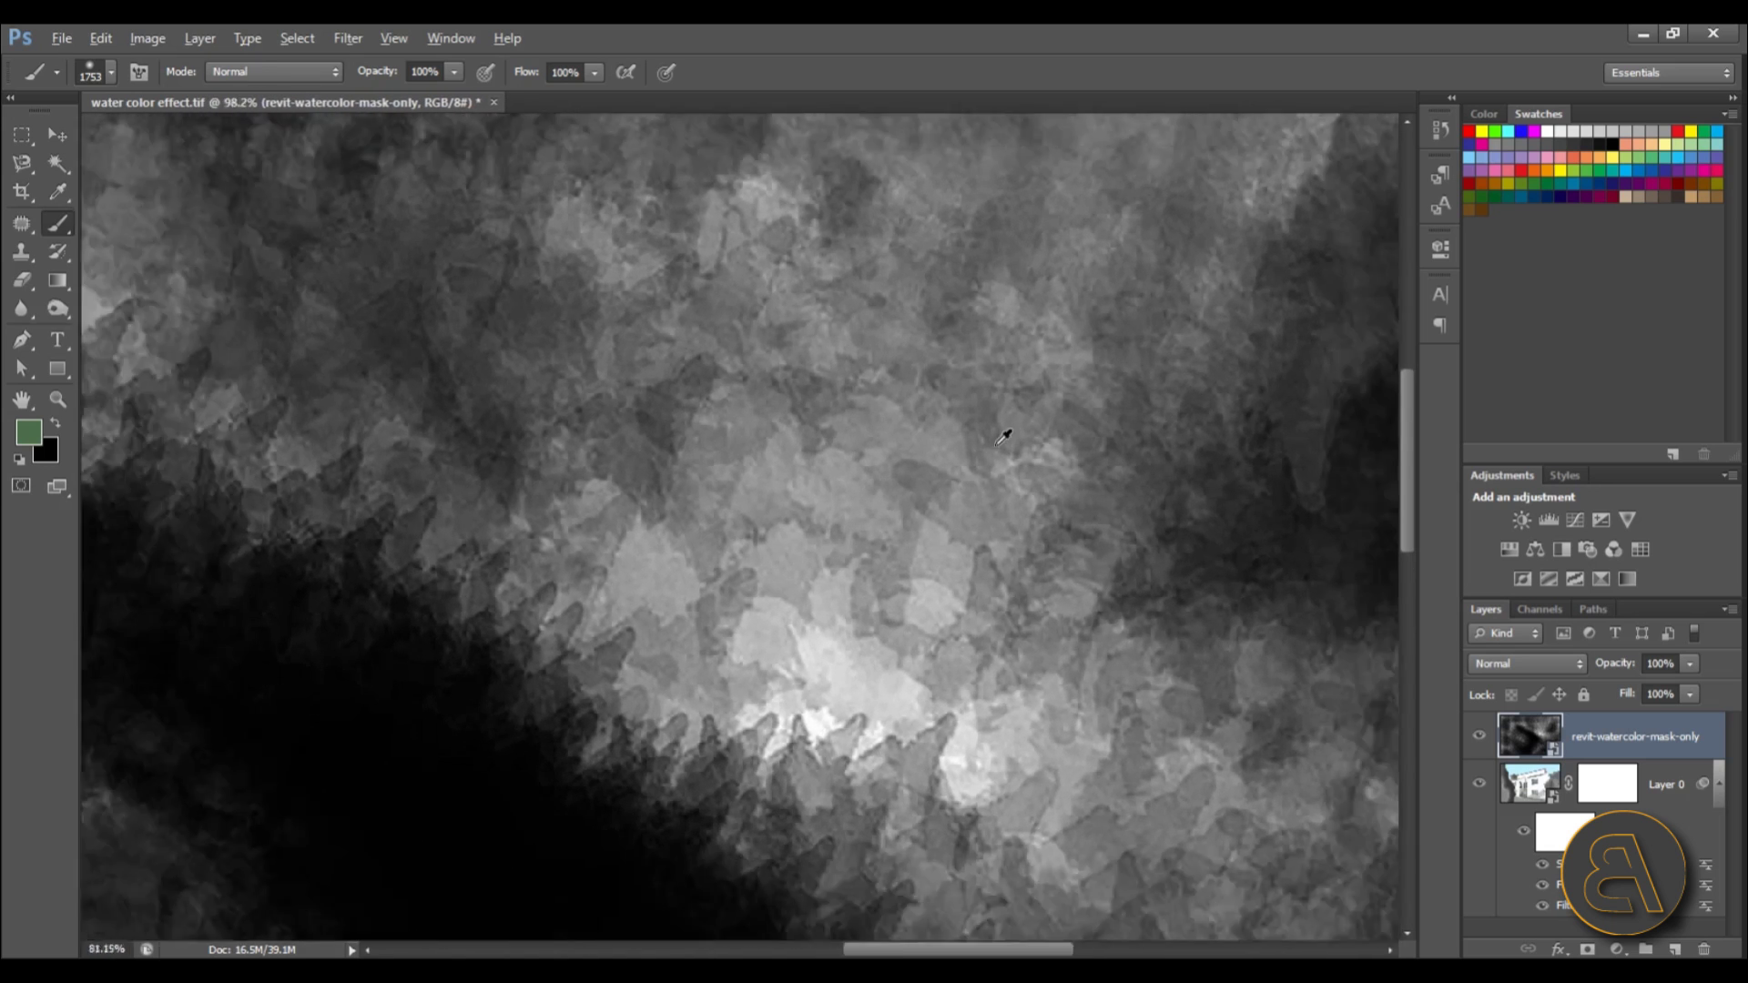
scroll(1022, 434, up, 1)
scroll(1021, 435, up, 2)
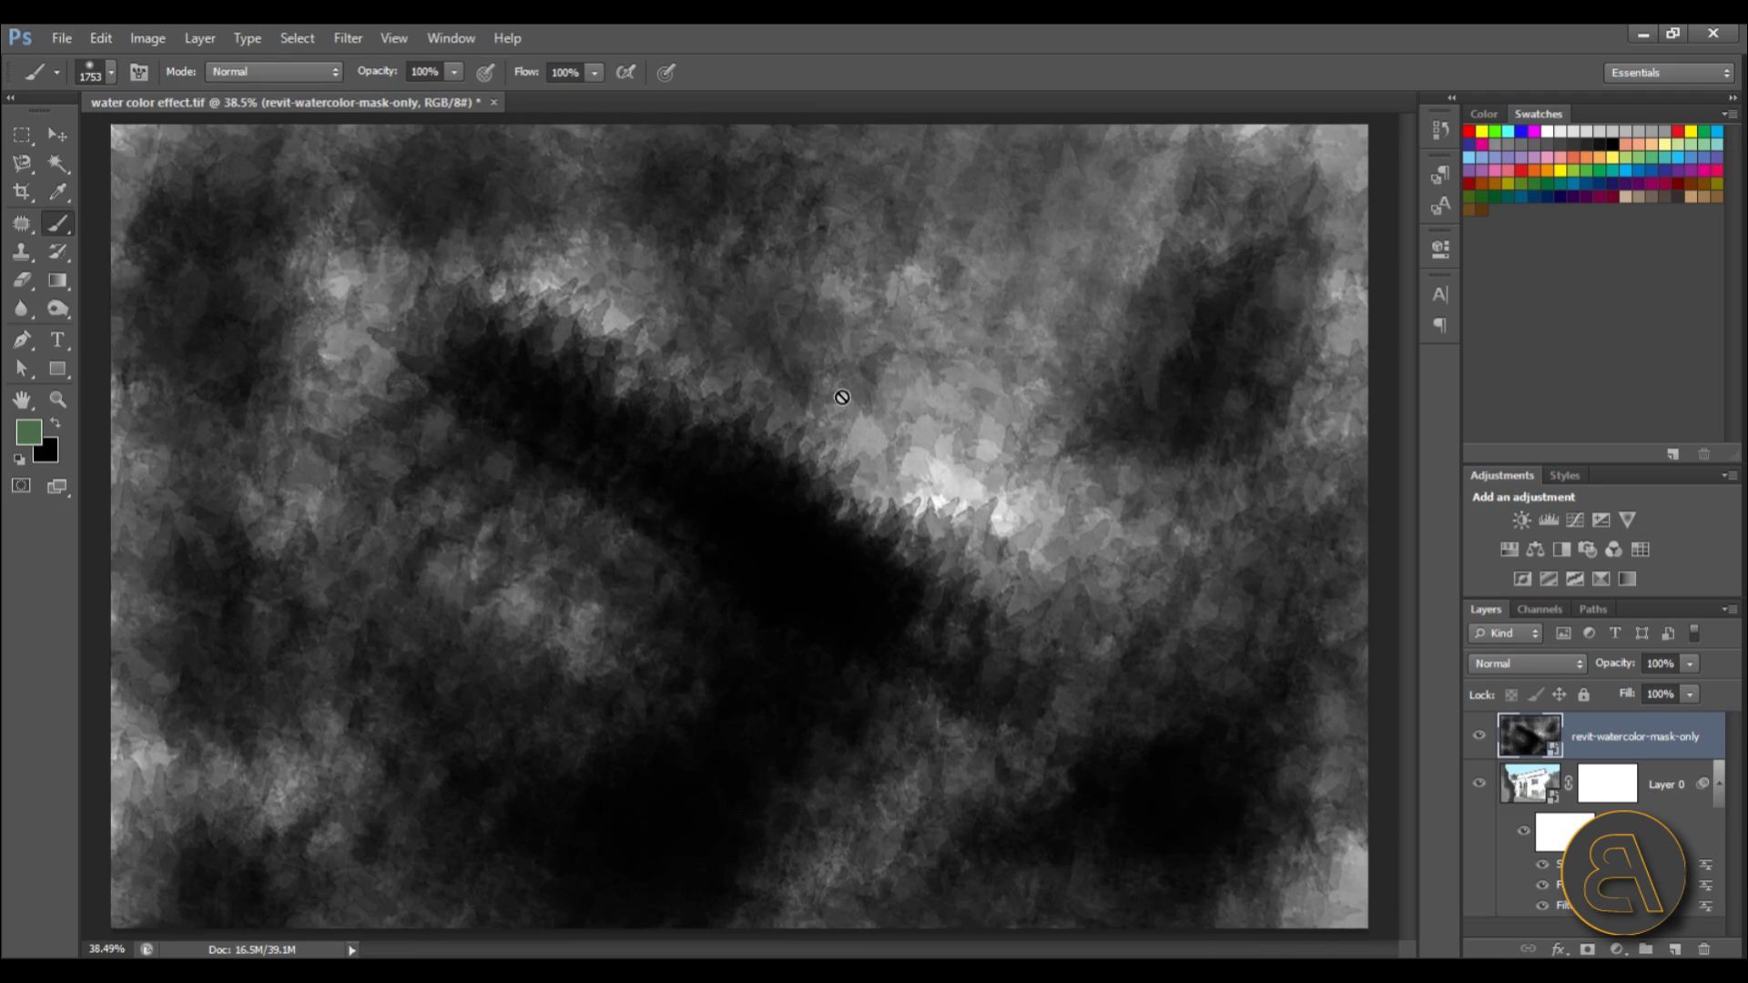
scroll(1010, 546, down, 2)
scroll(1022, 565, up, 1)
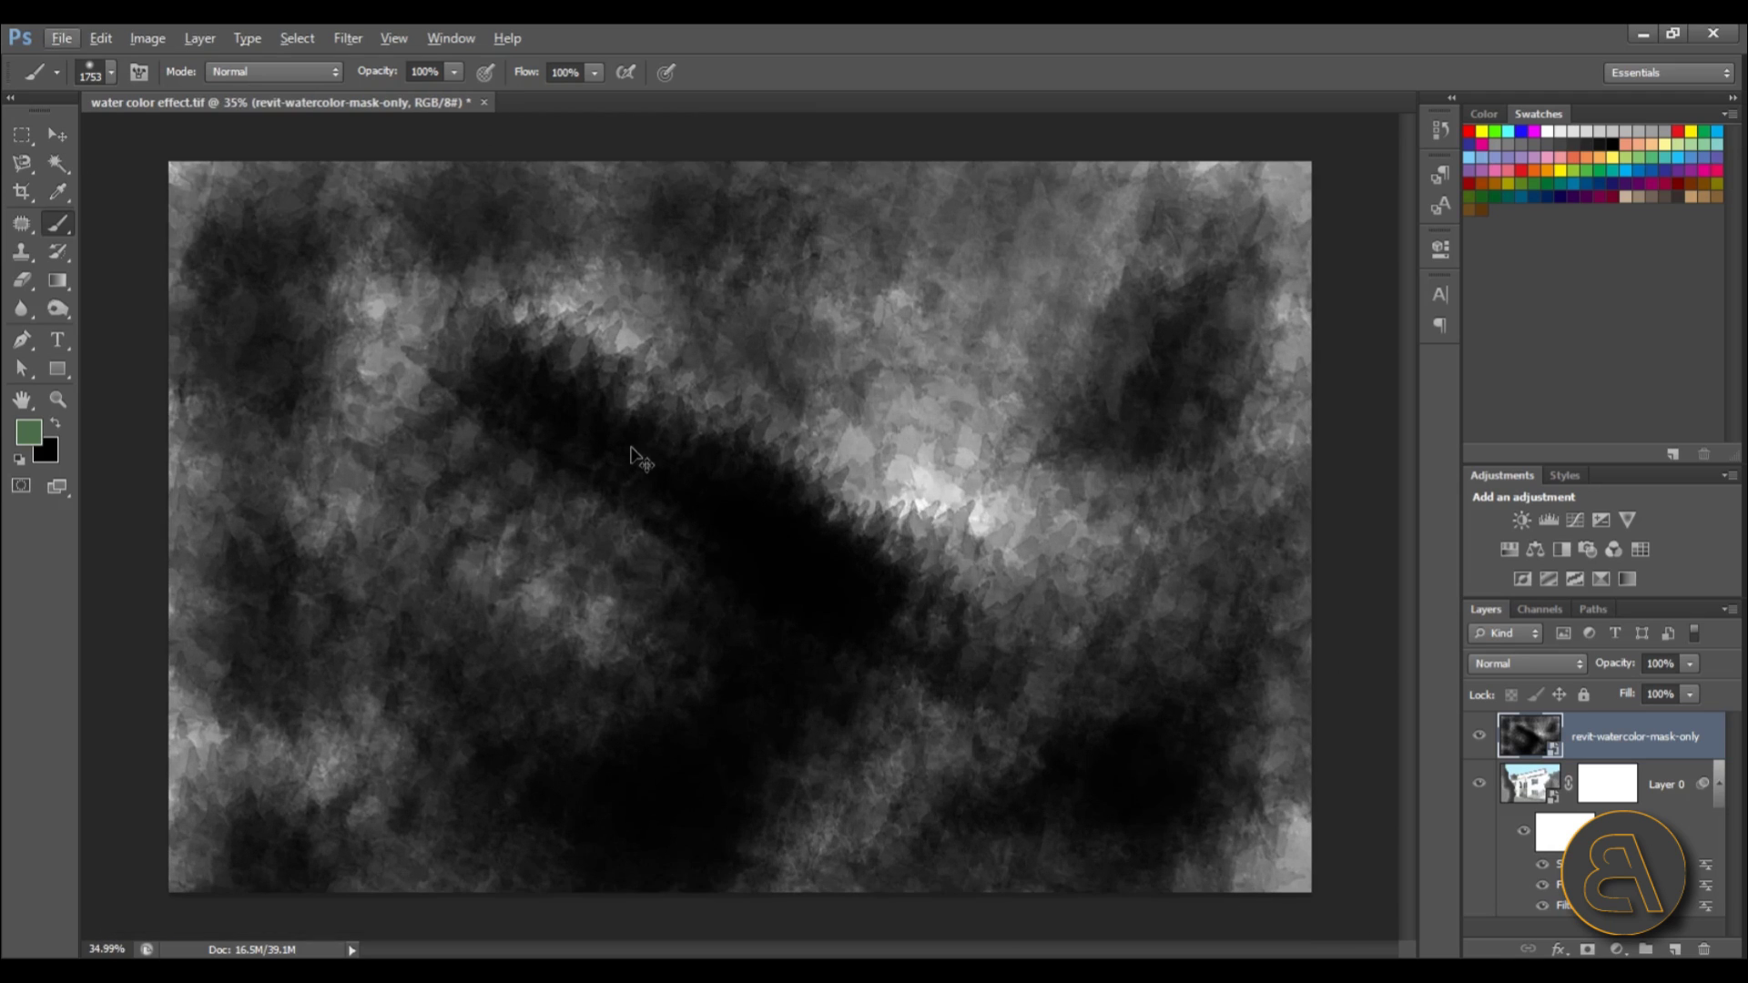
scroll(636, 455, up, 1)
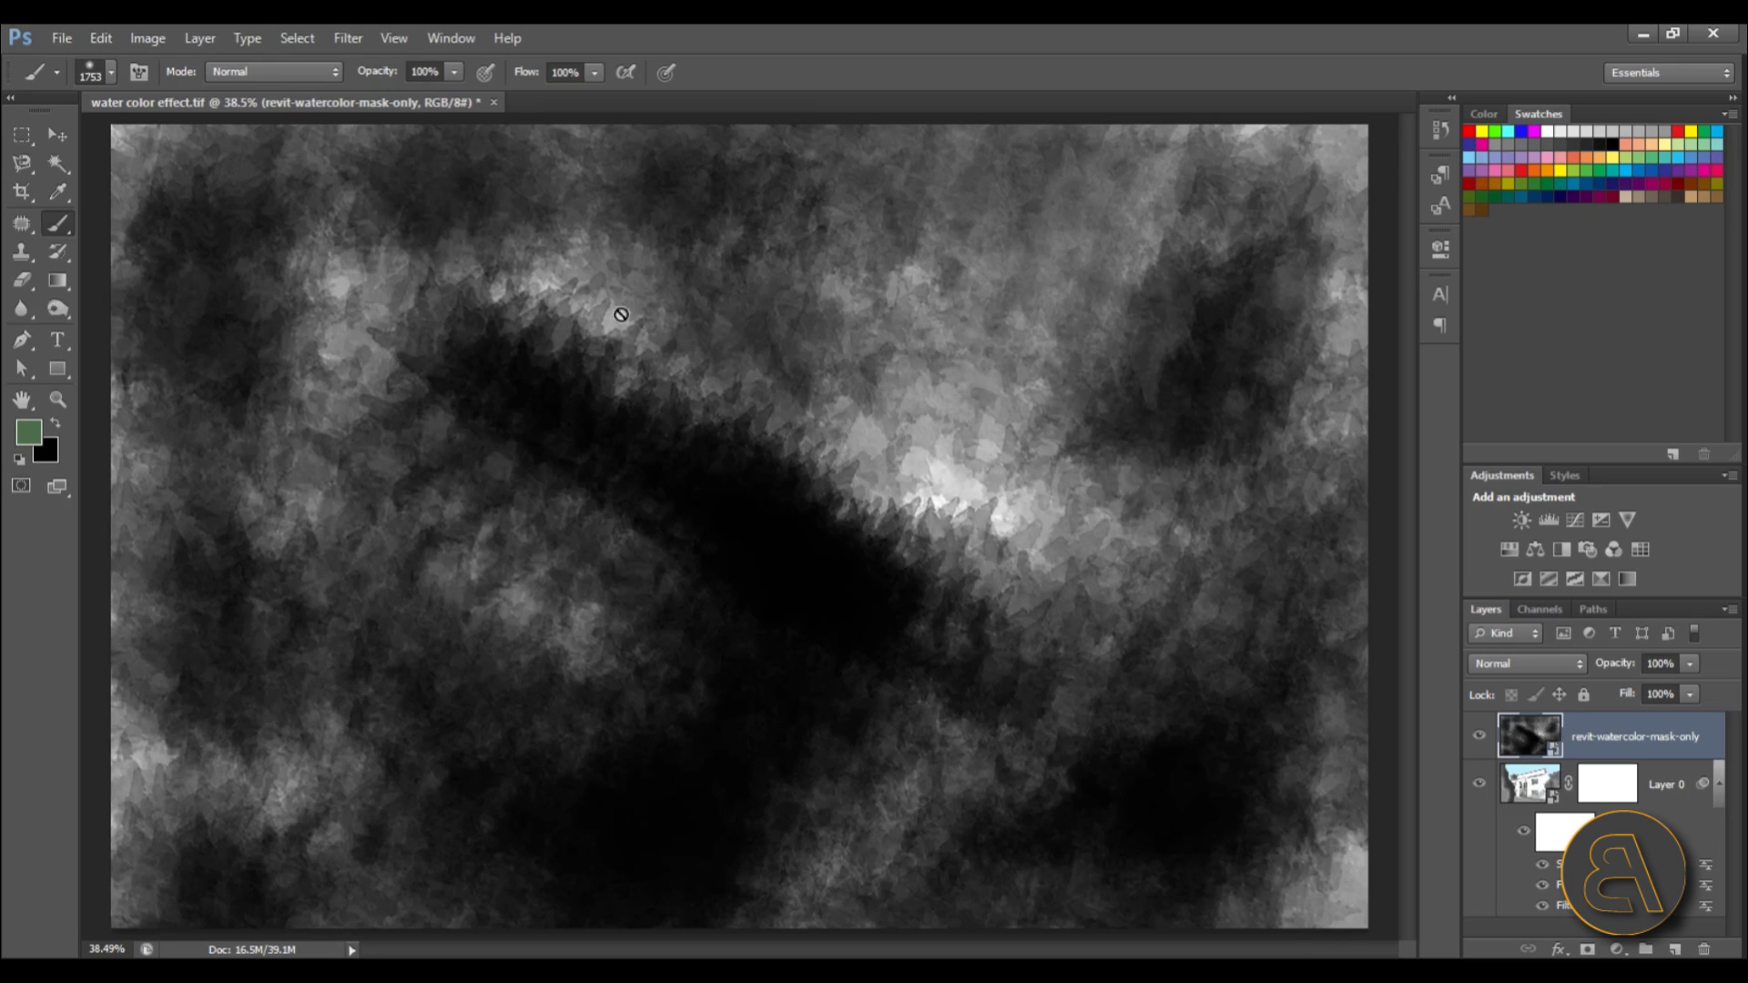
Step: Copy the entire watercolor mask image, paste it into Layer 0's layer mask, and clear the selection
click(23, 135)
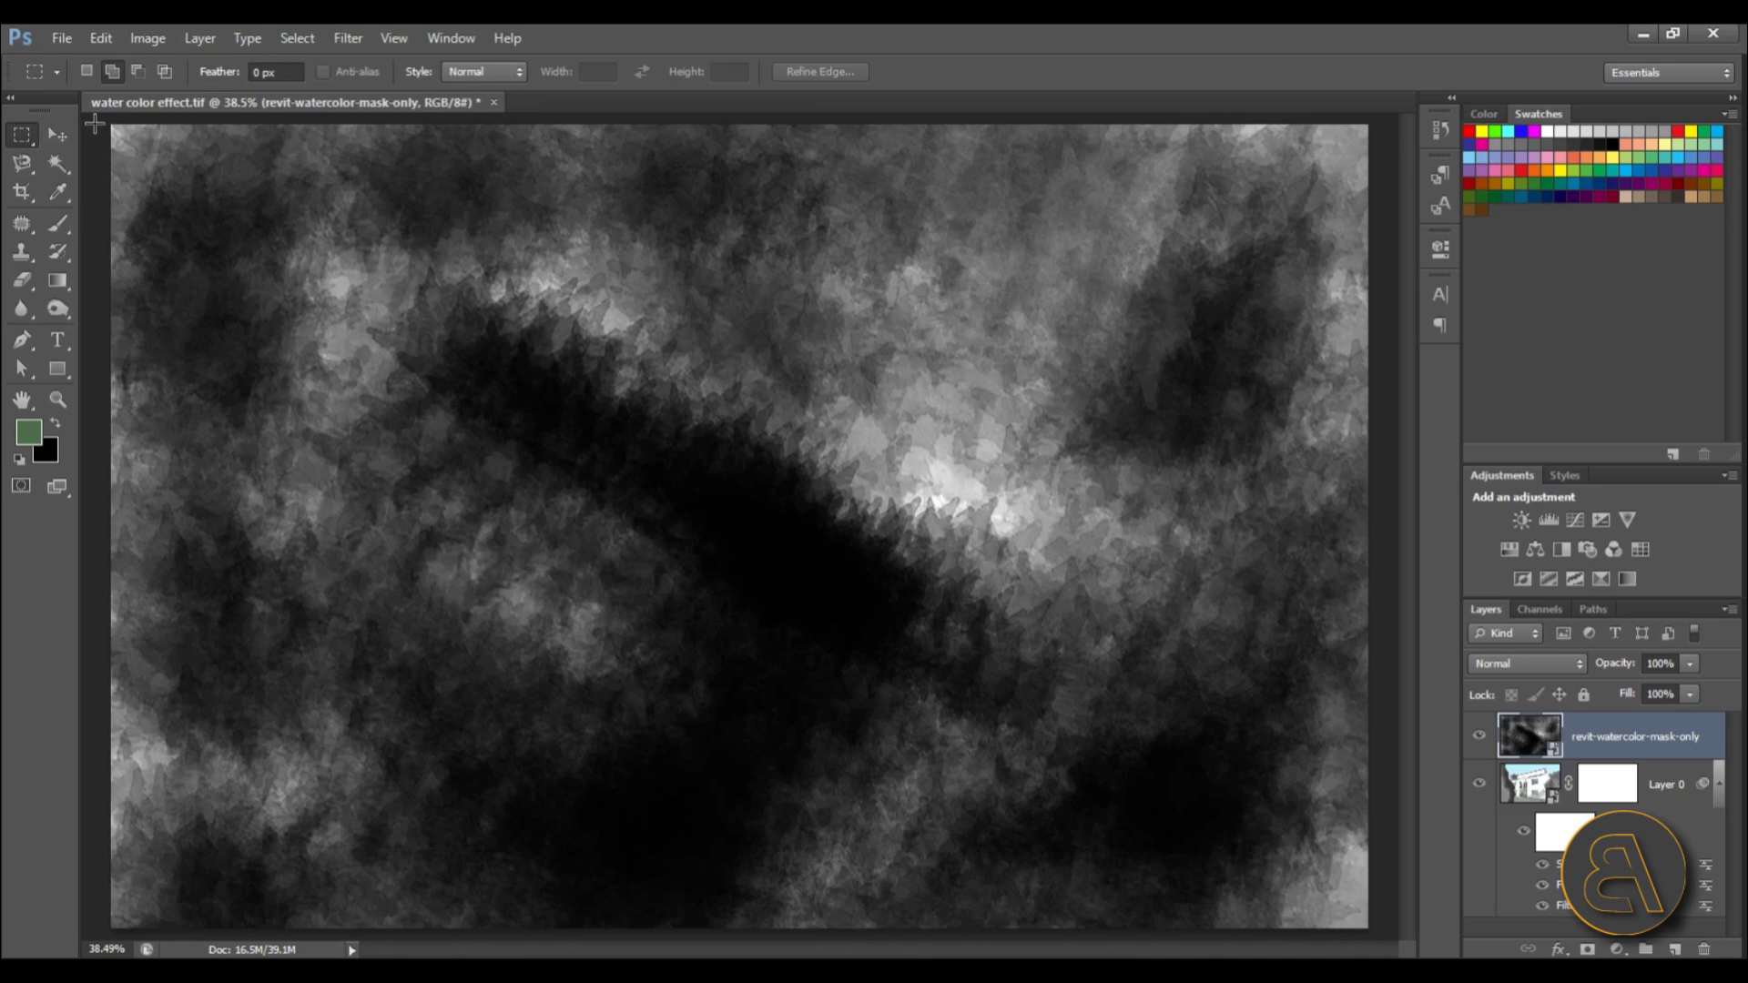
drag(94, 122, 1475, 928)
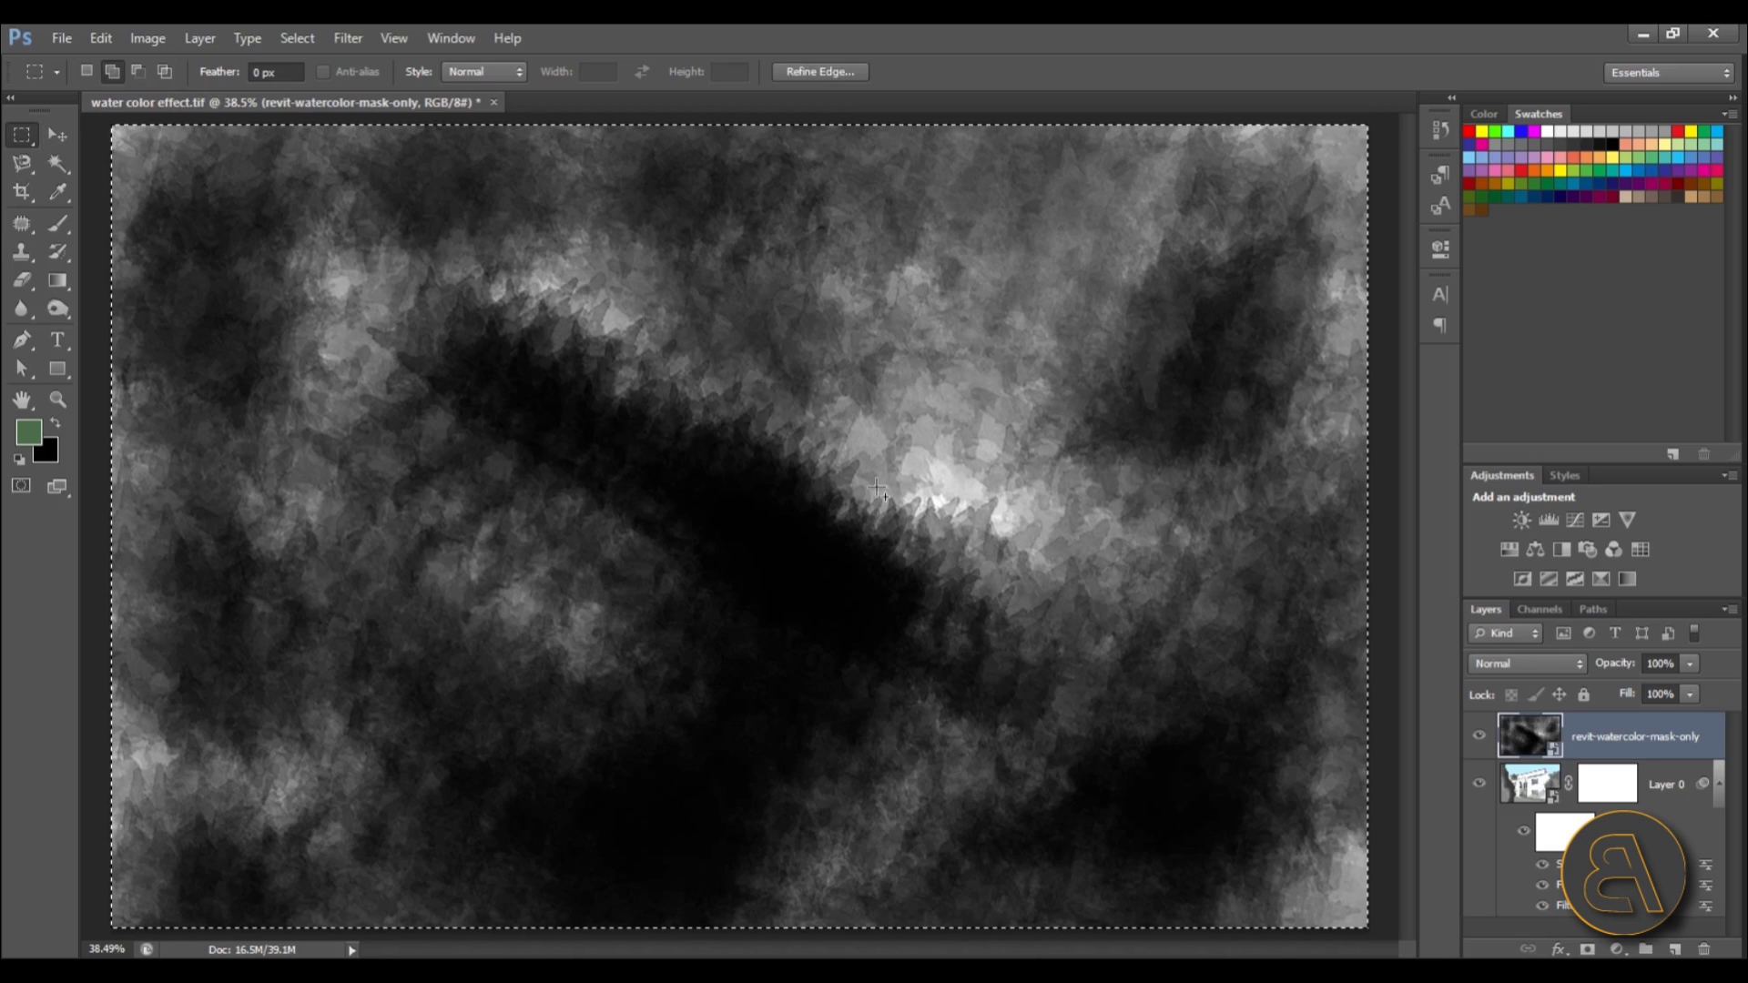
click(1628, 799)
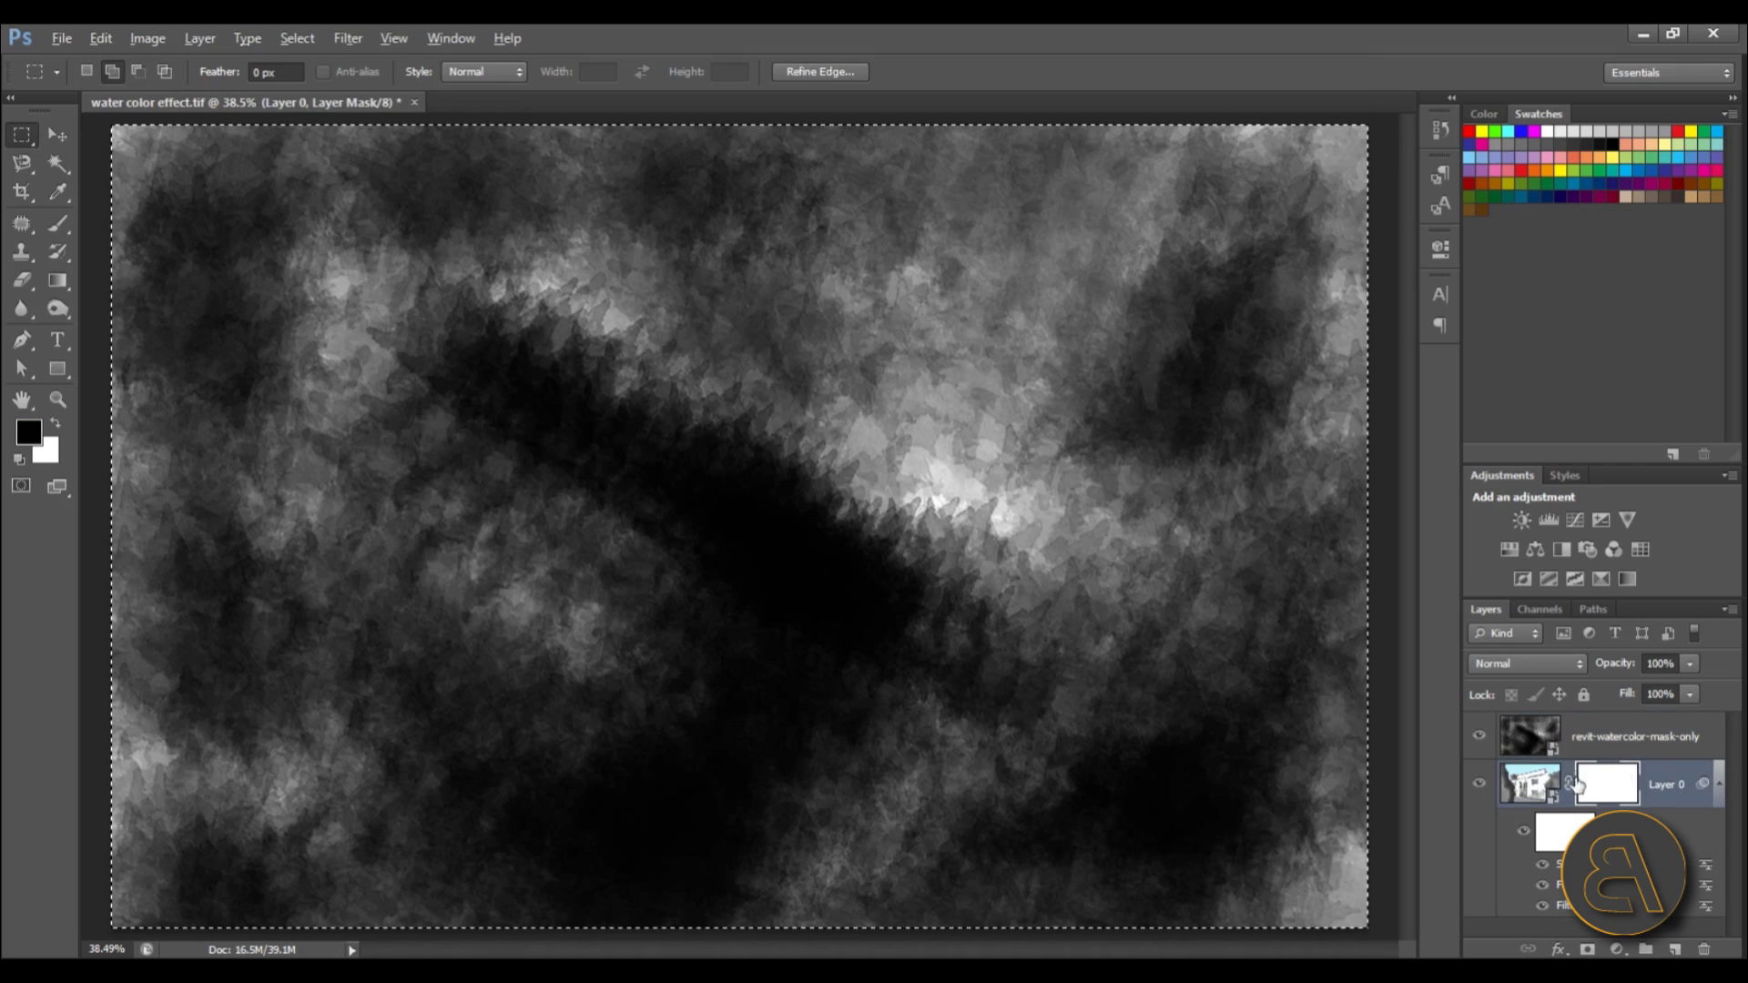
alt+click(1610, 794)
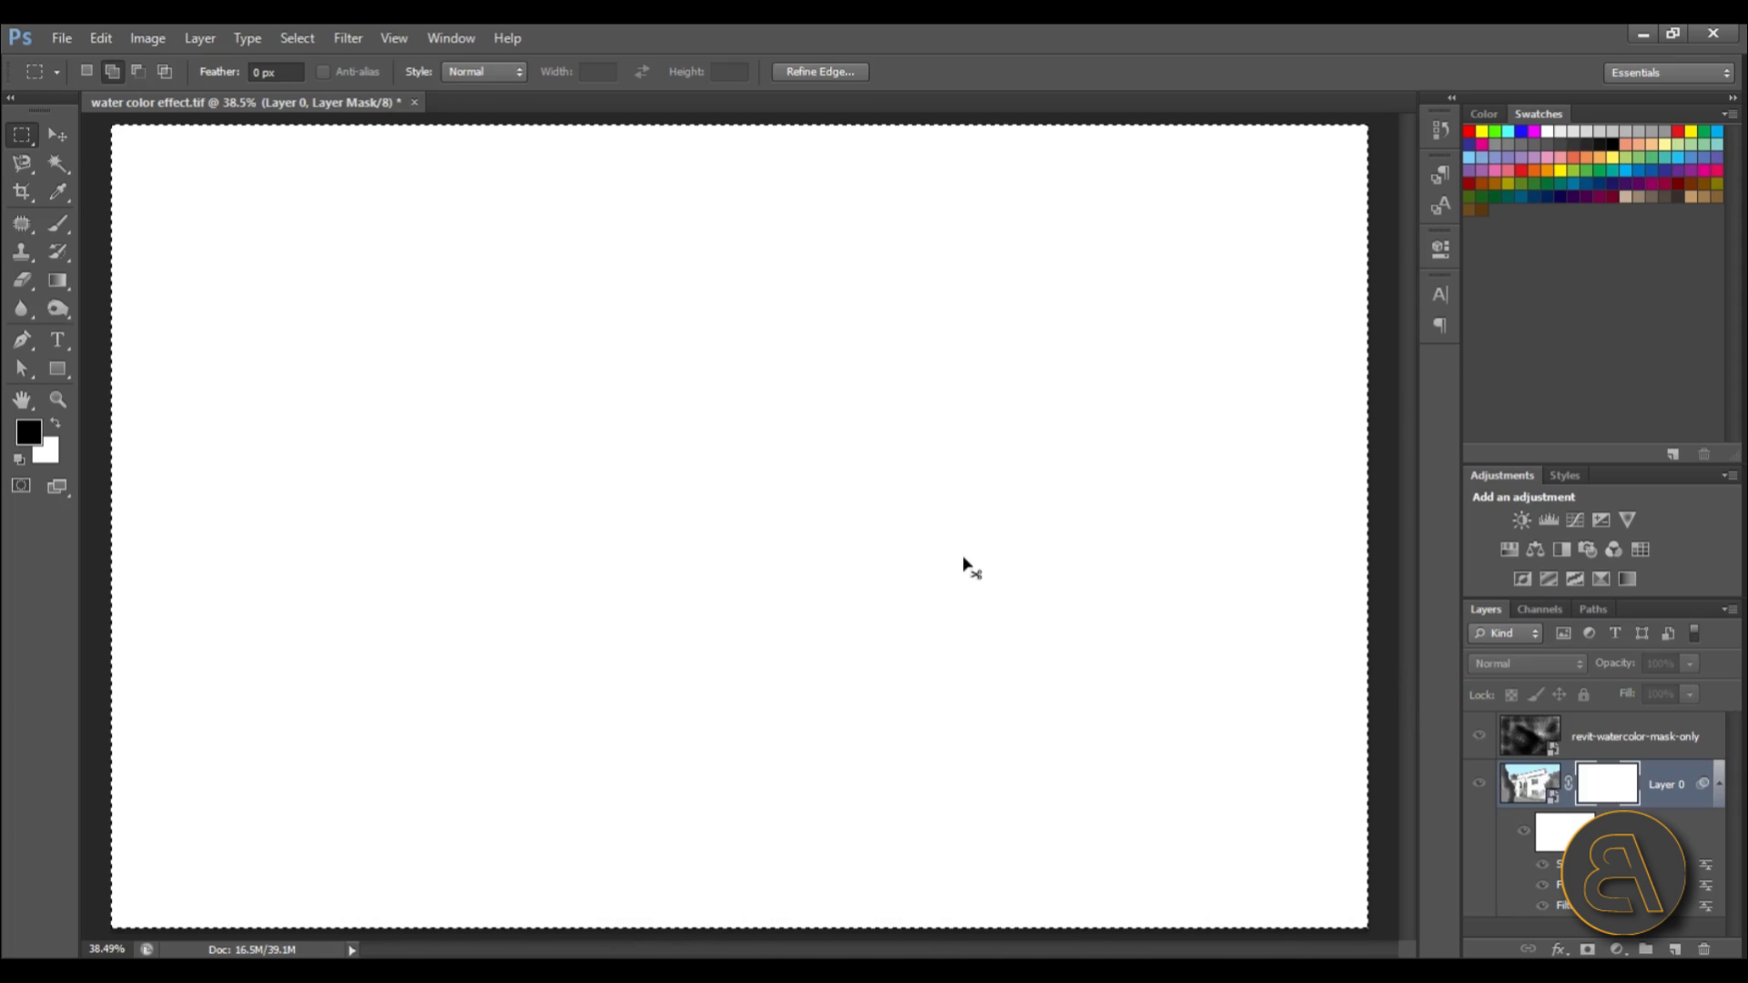
key(ctrl+v)
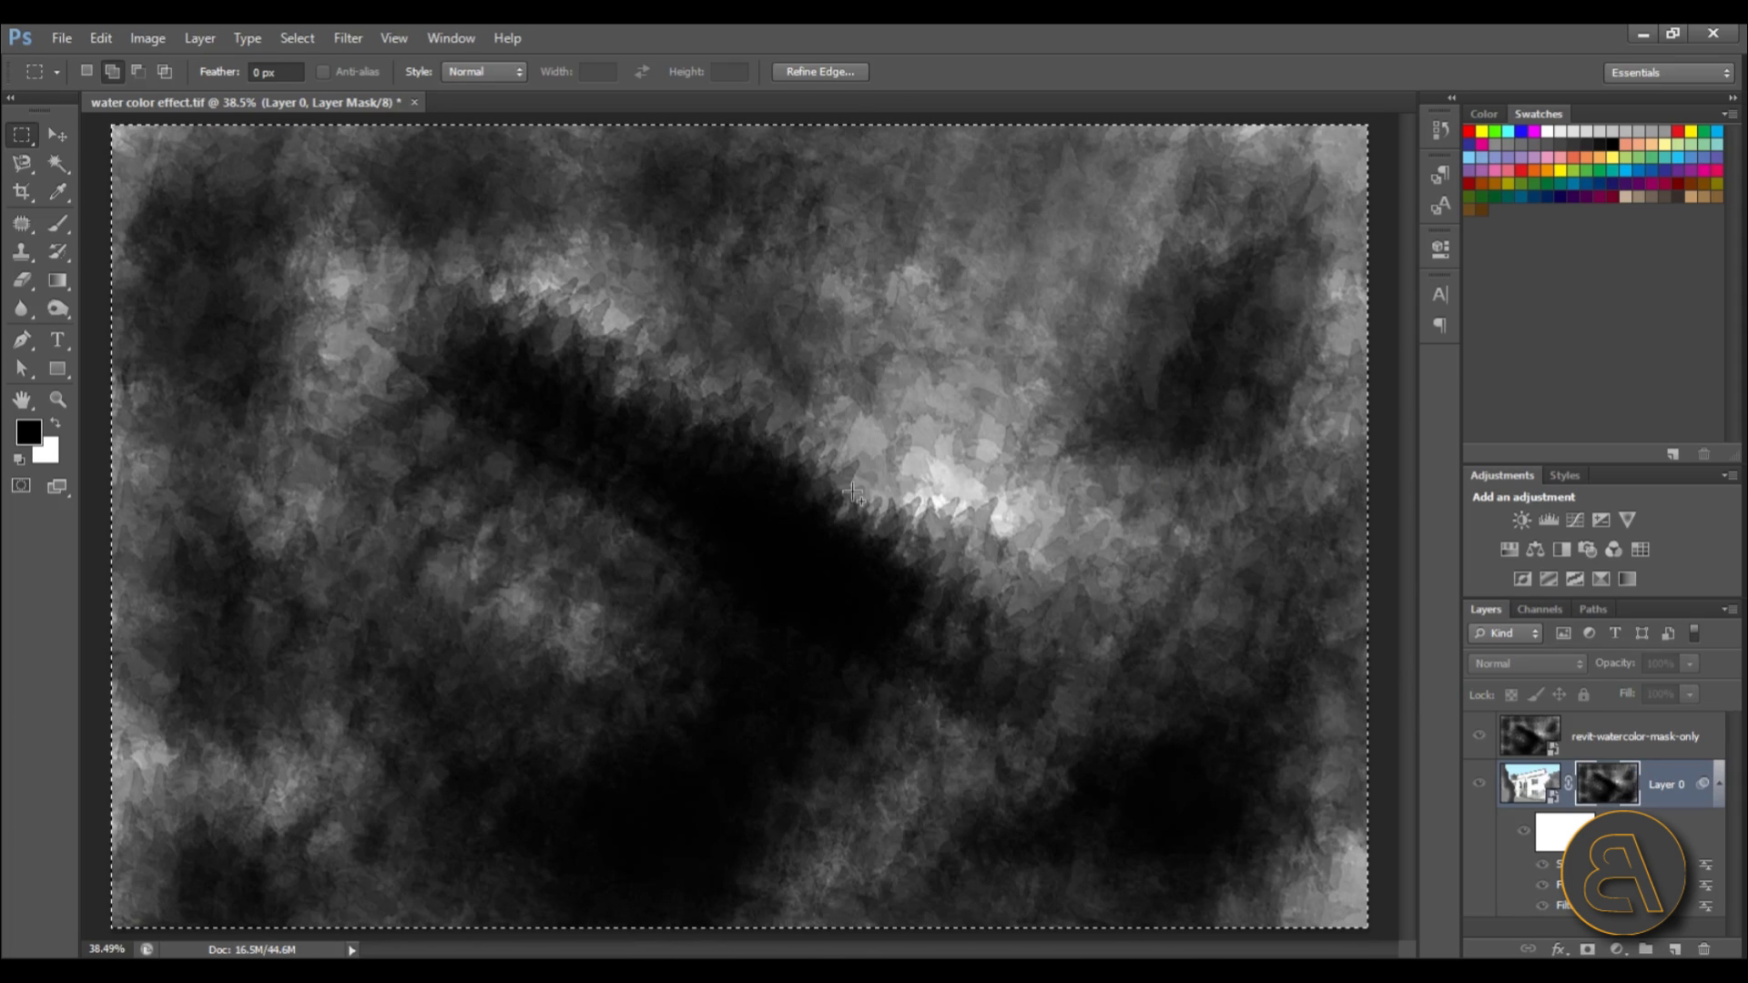
right_click(452, 329)
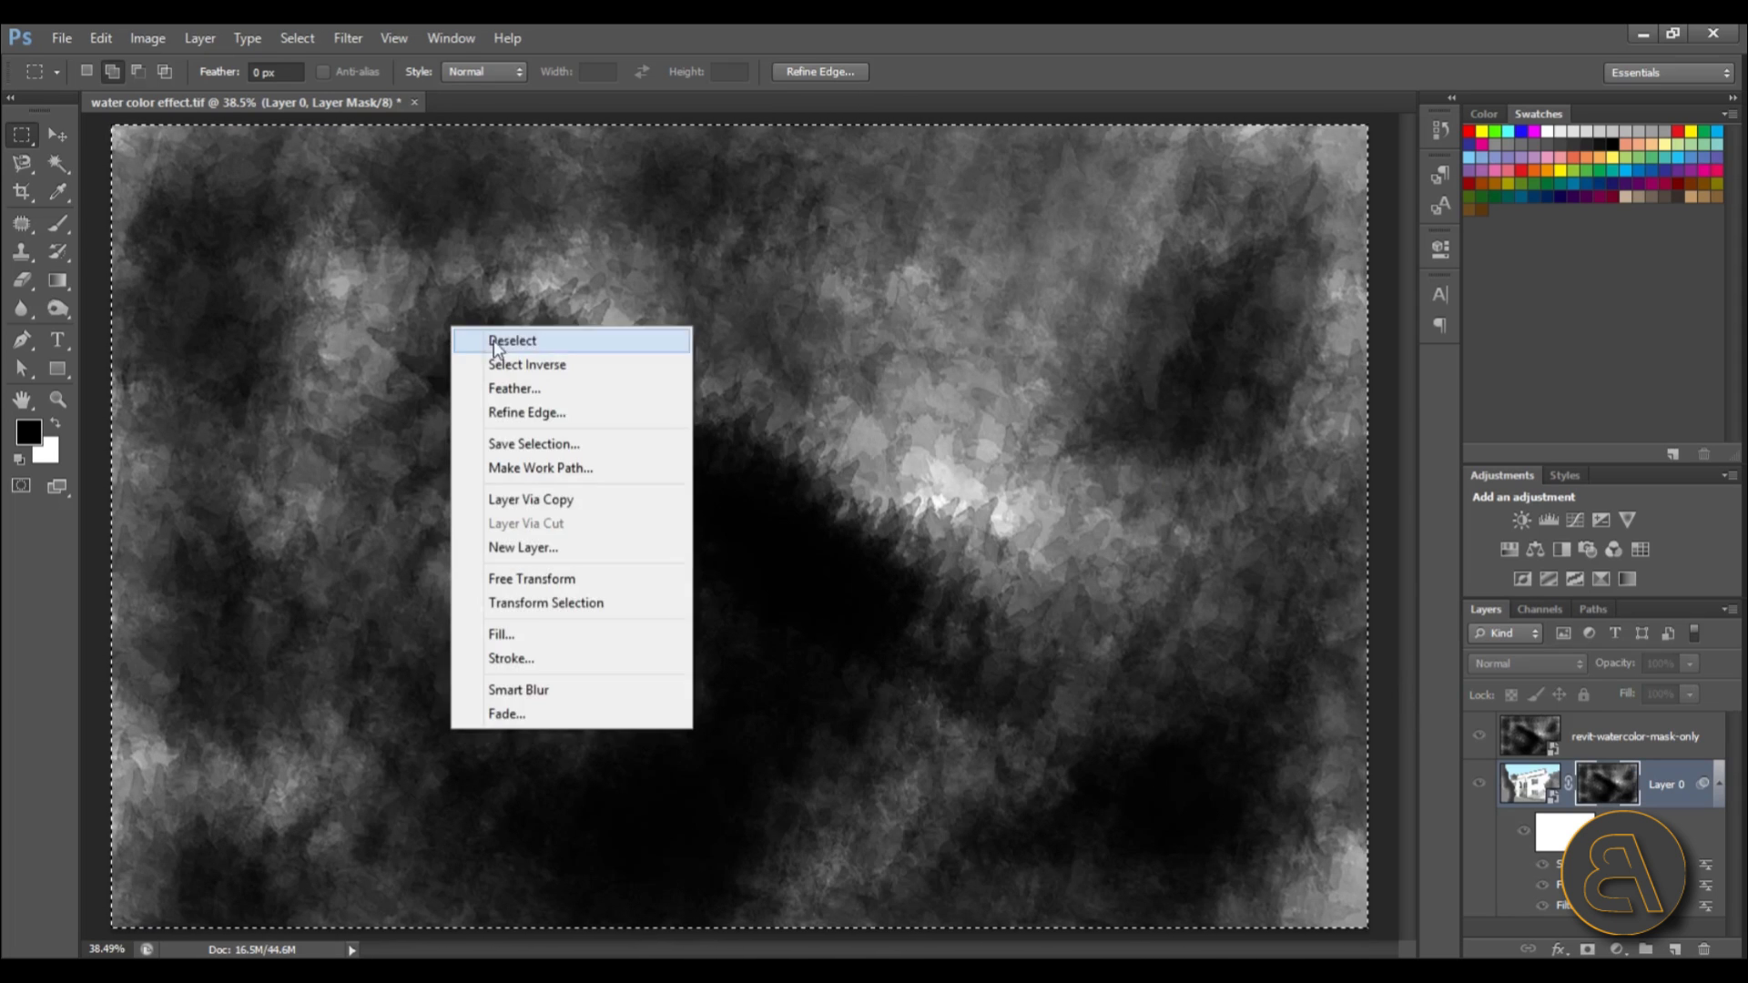
click(496, 342)
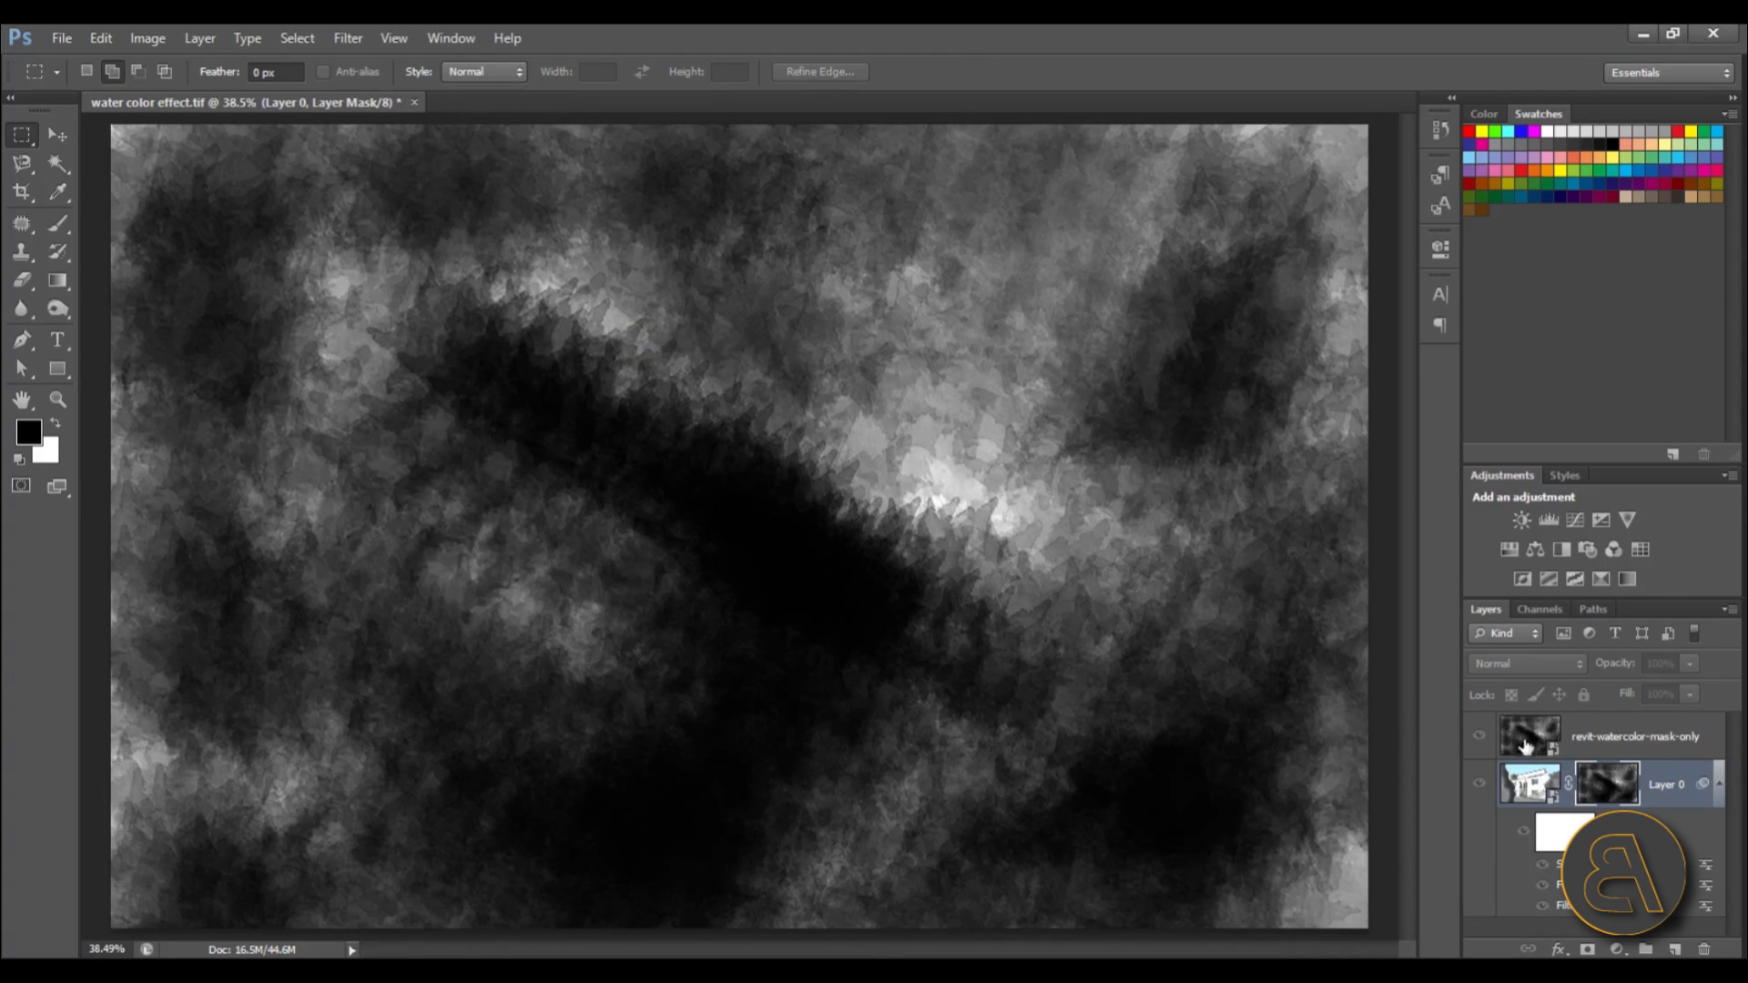
Step: Hide the revit-watercolor-mask-only layer, invert Layer 0's mask, and inspect the masked building up close
click(1479, 738)
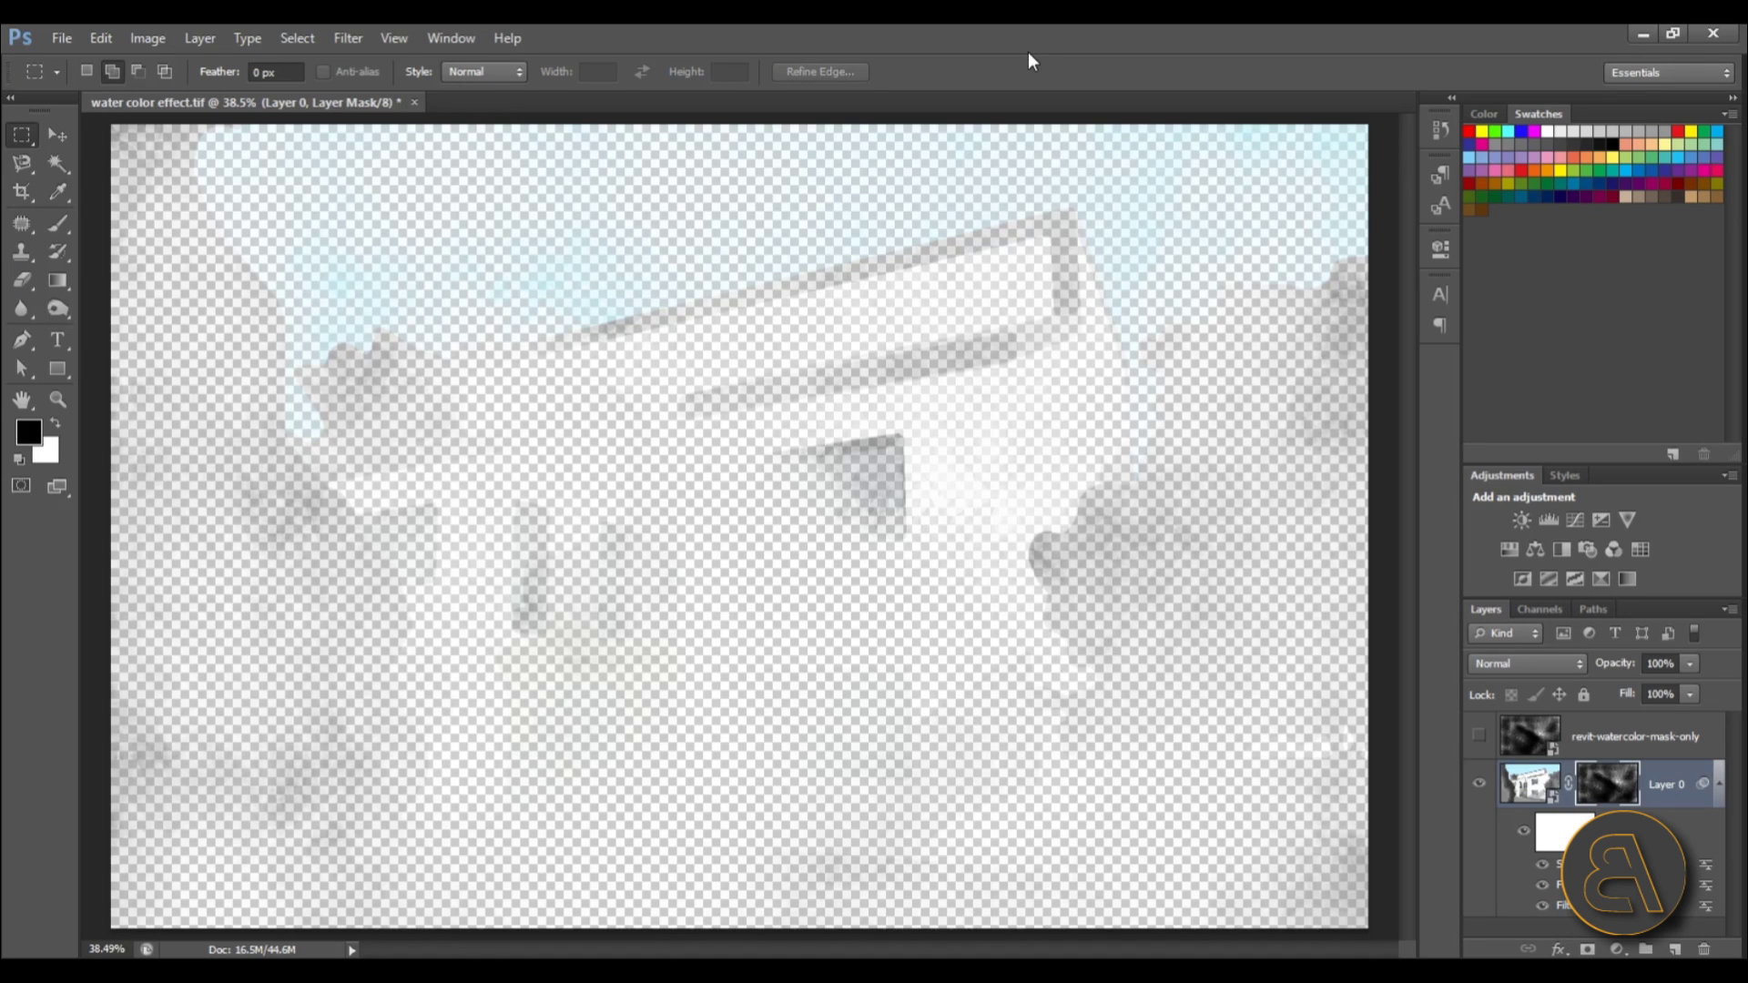
double_click(1614, 788)
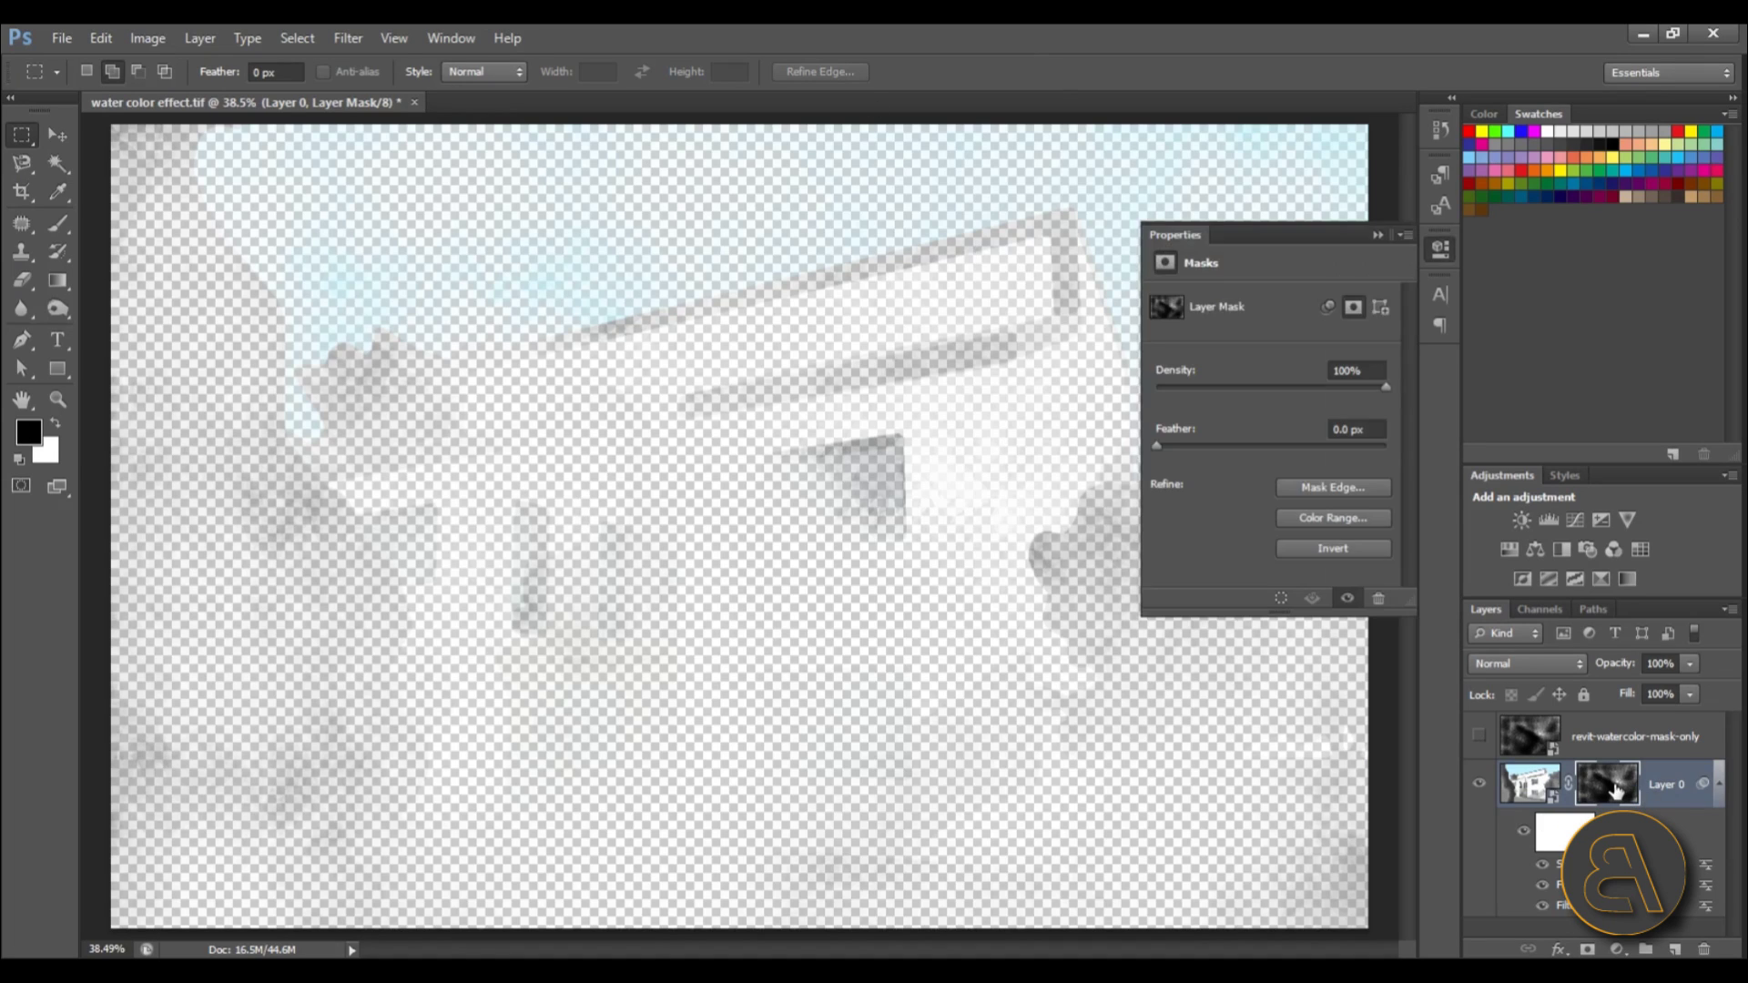
click(1317, 549)
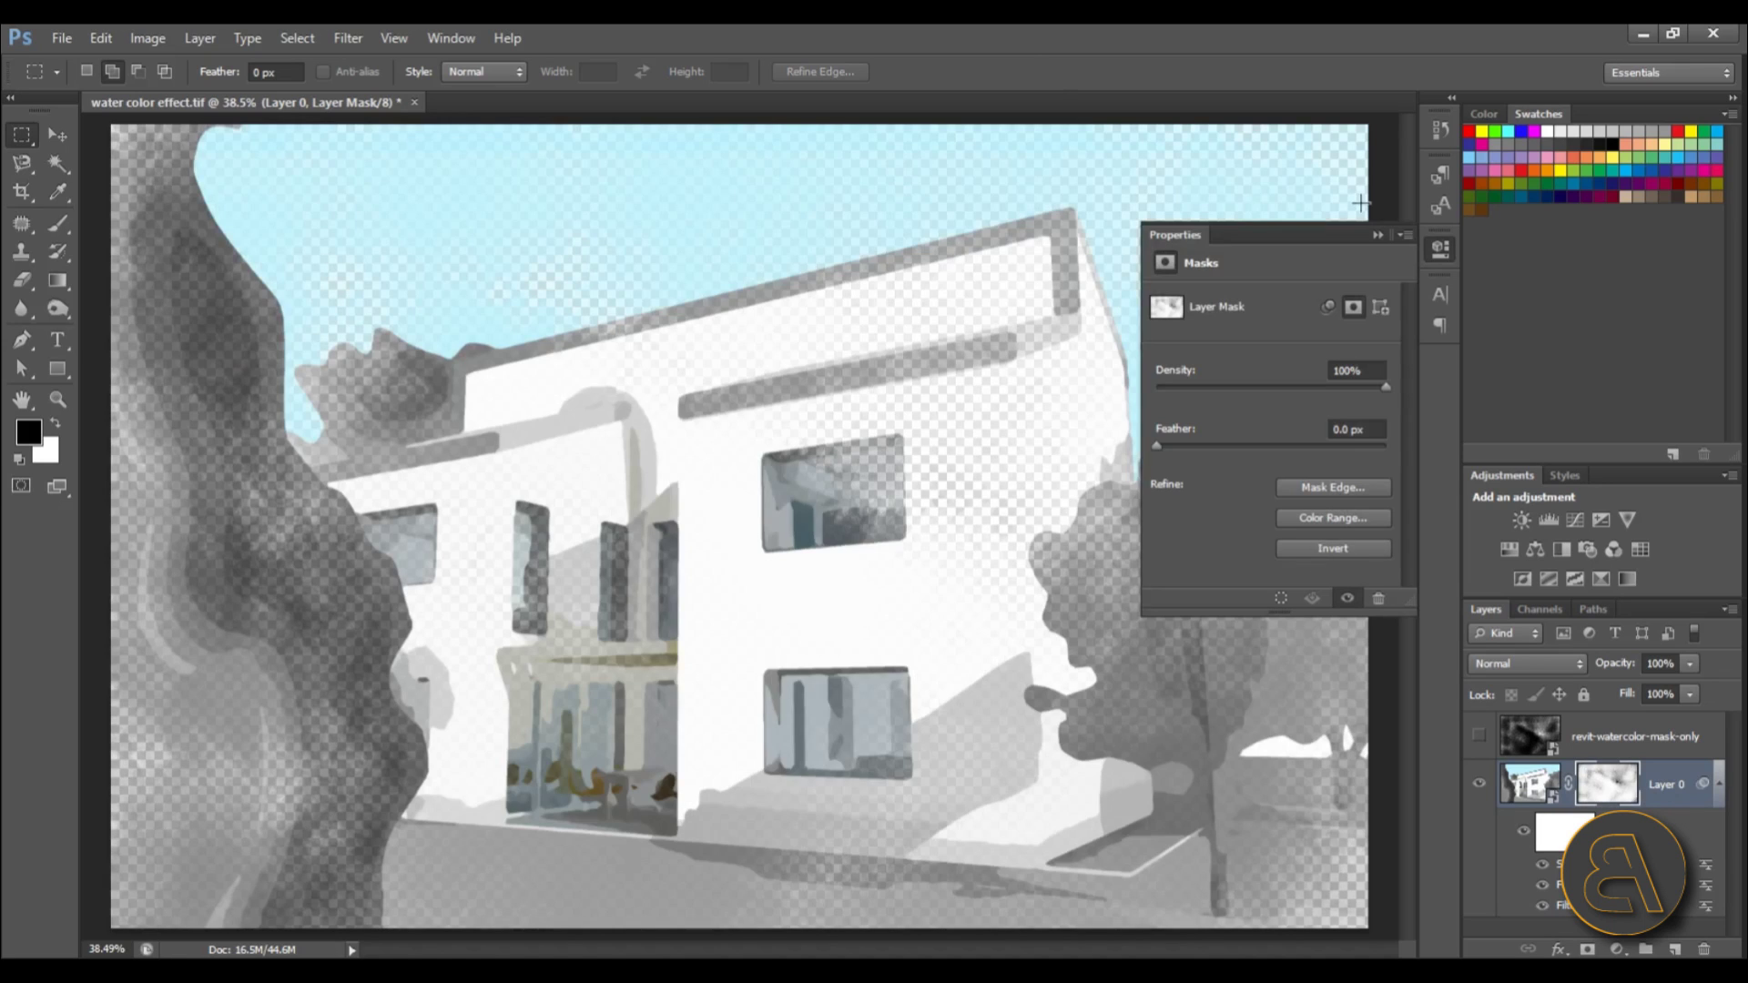
click(1377, 235)
scroll(317, 553, up, 5)
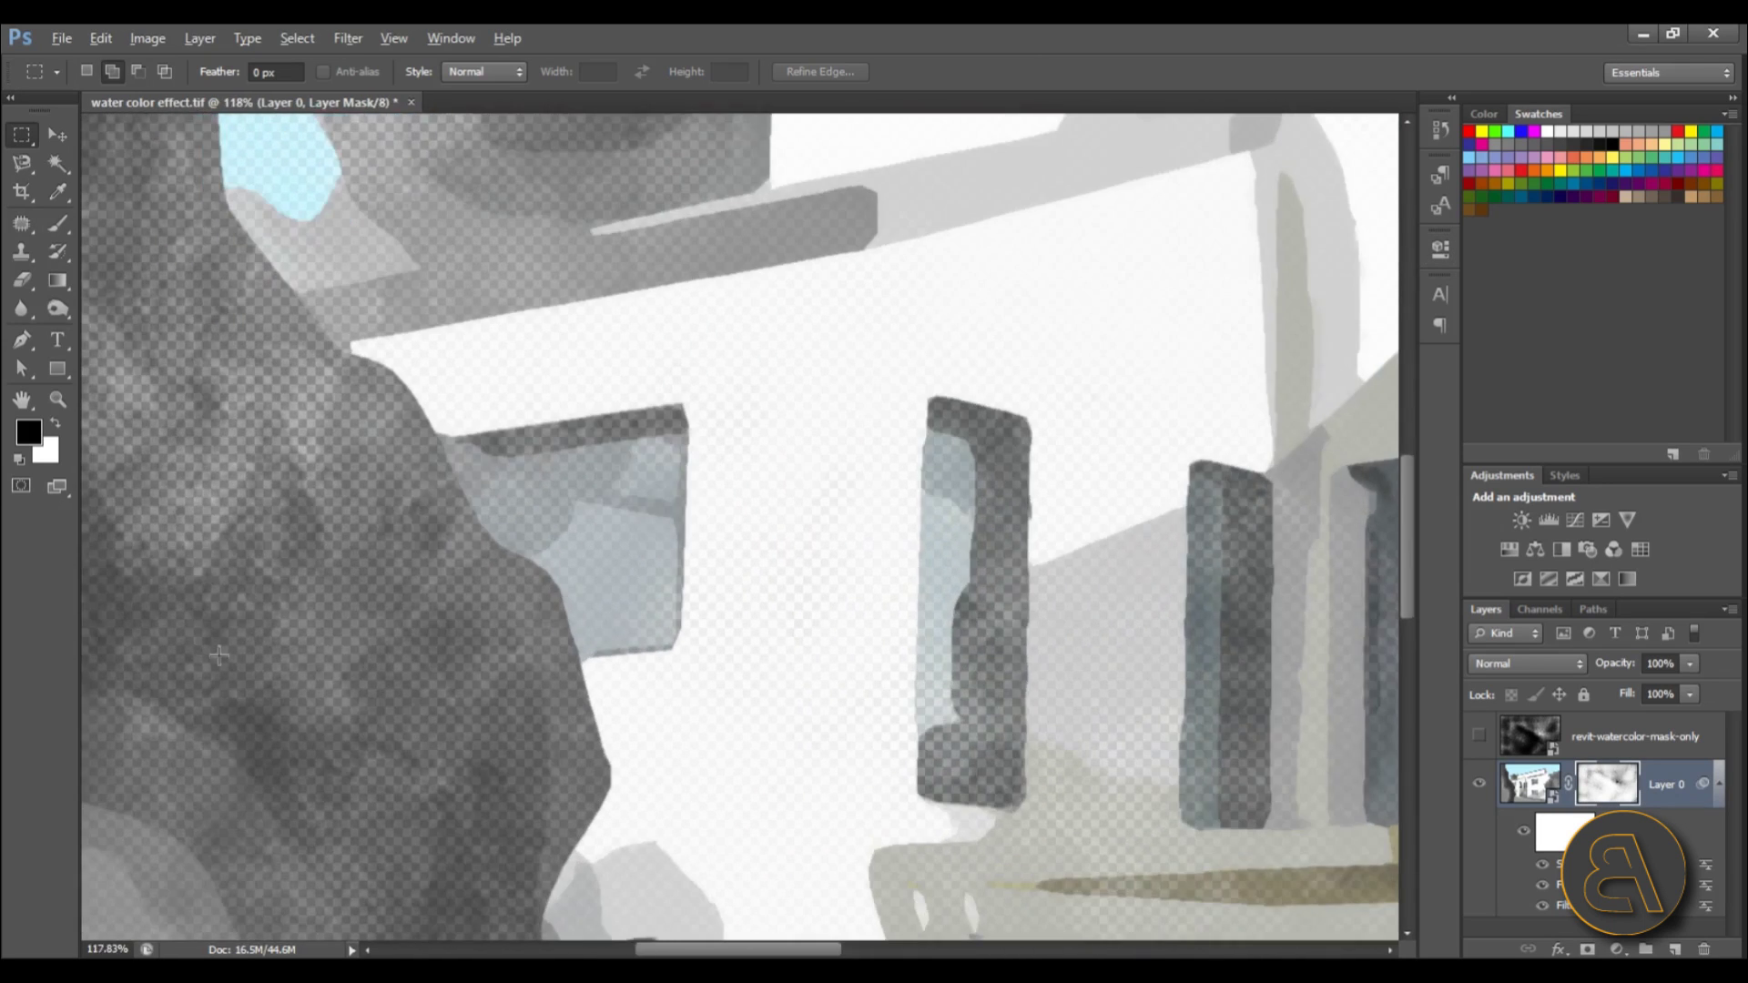
scroll(218, 654, down, 8)
scroll(860, 418, up, 2)
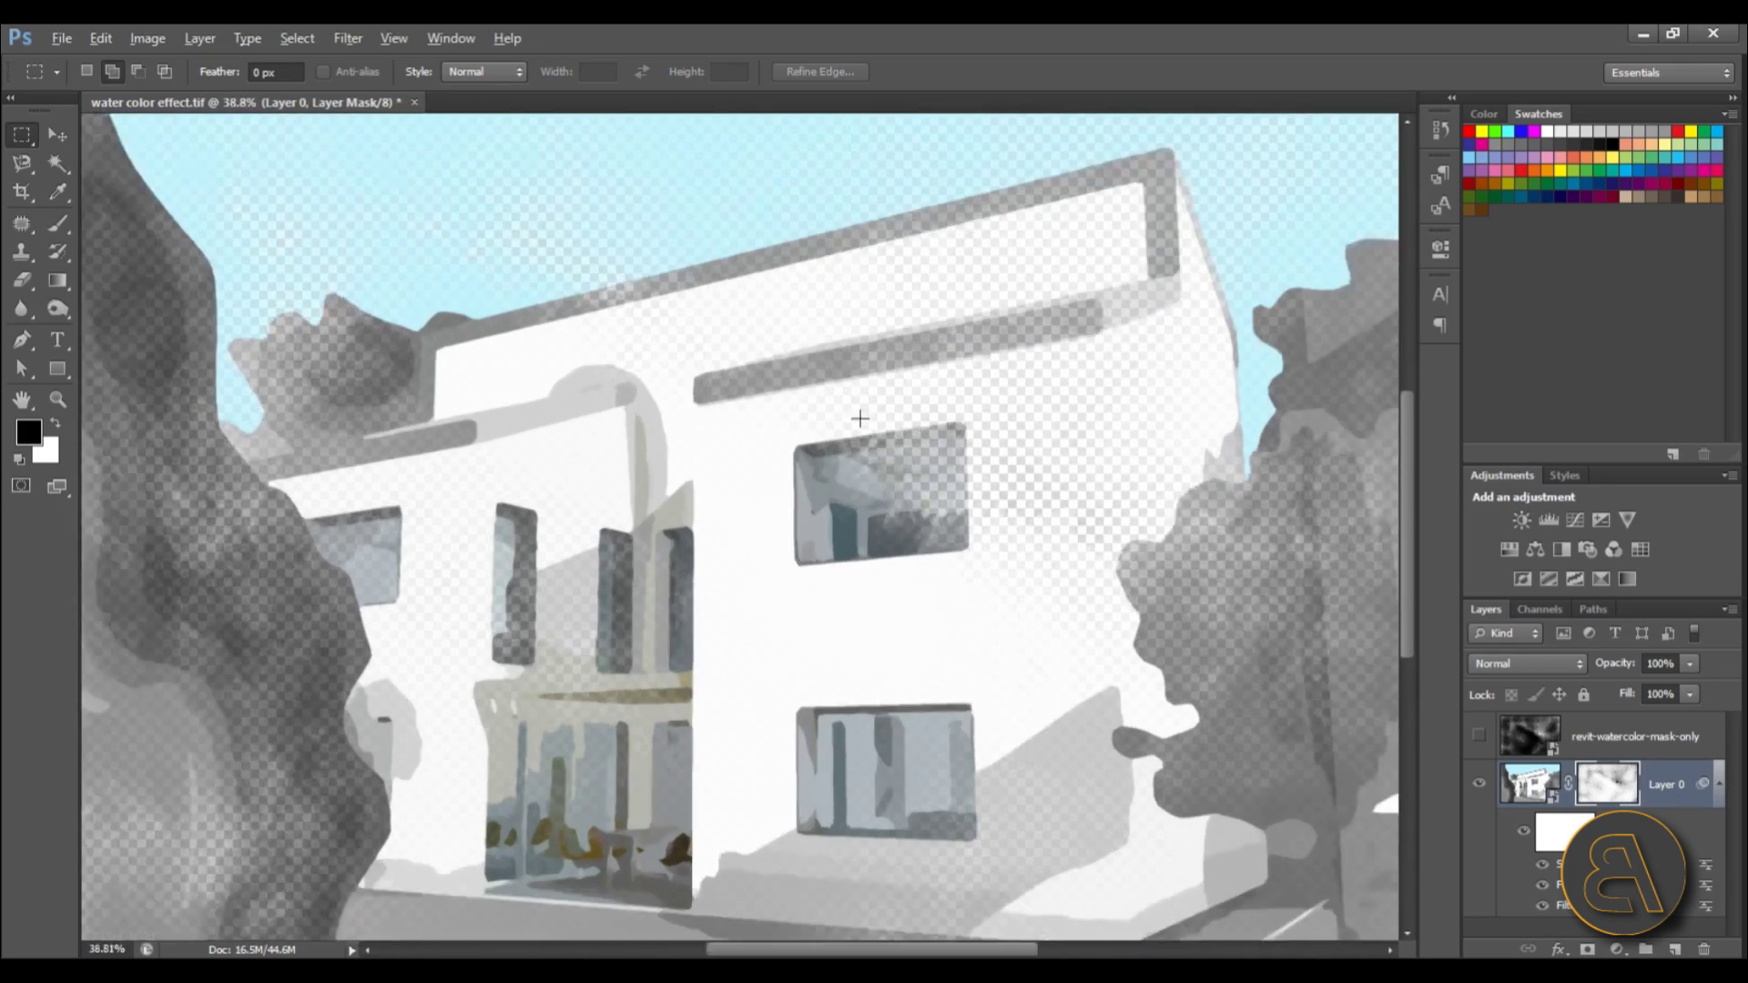
scroll(861, 418, down, 2)
scroll(304, 510, up, 1)
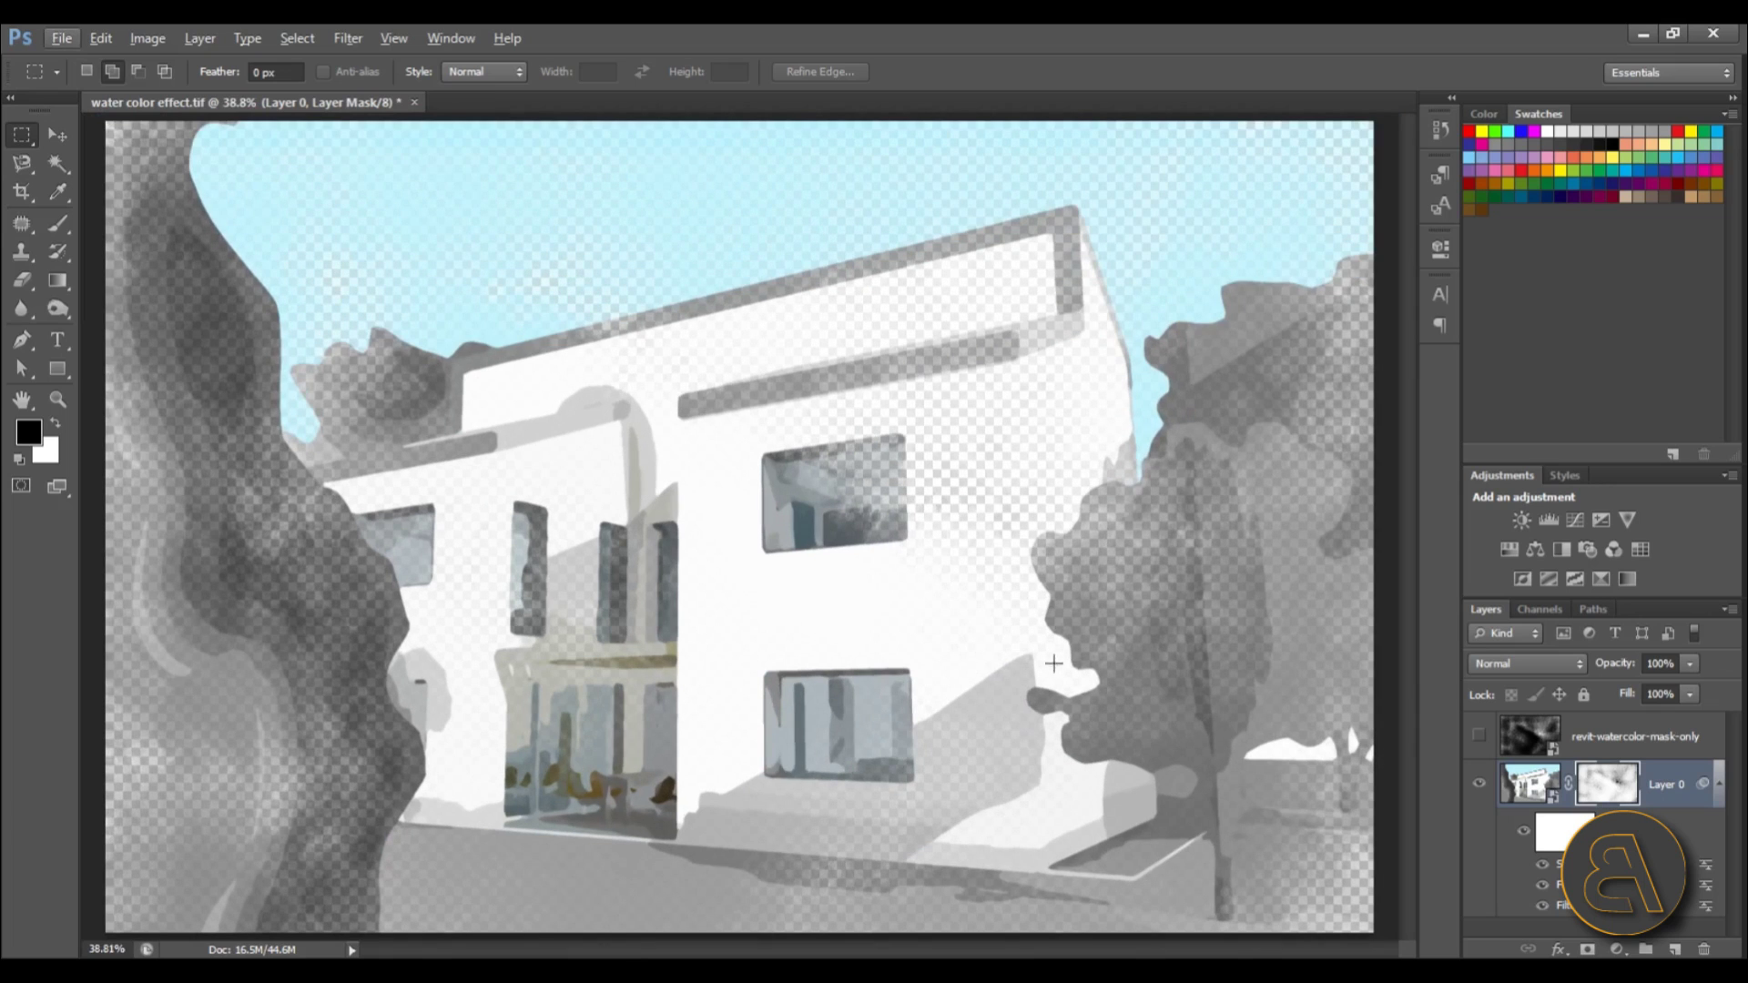
Step: Add a new layer beneath Layer 0 and fill the whole canvas on it with white in Normal mode at 100% opacity
click(1675, 951)
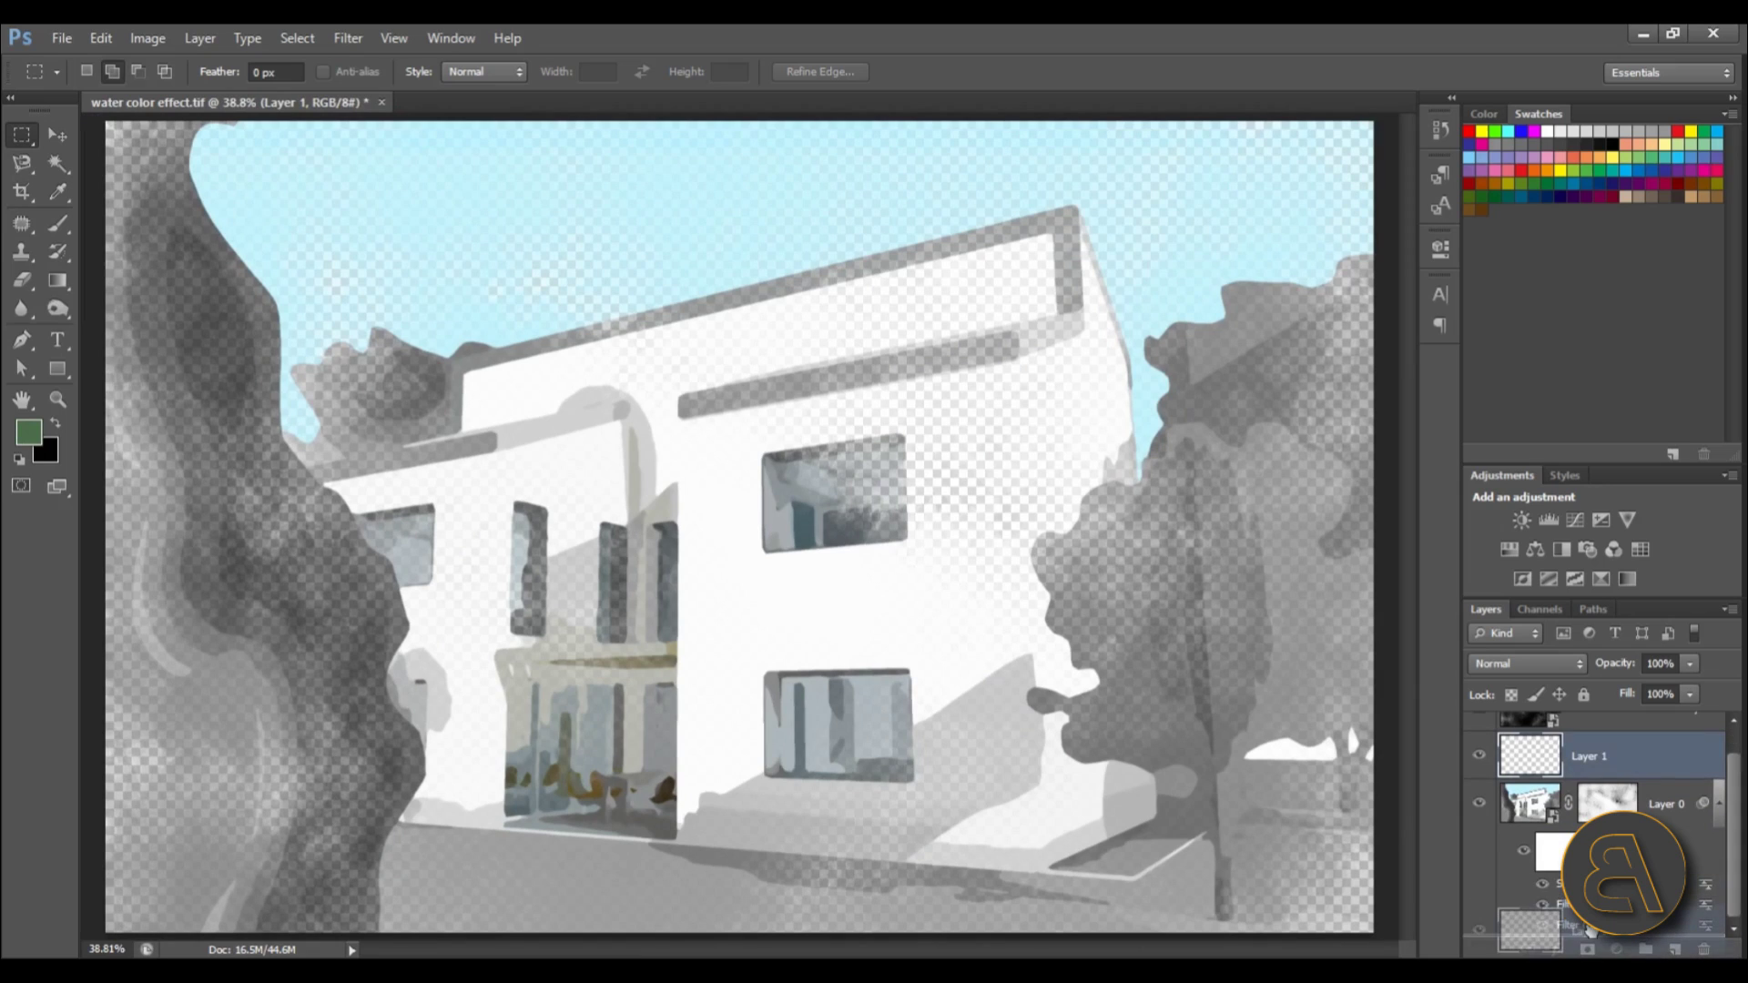
key(ctrl+bracketleft)
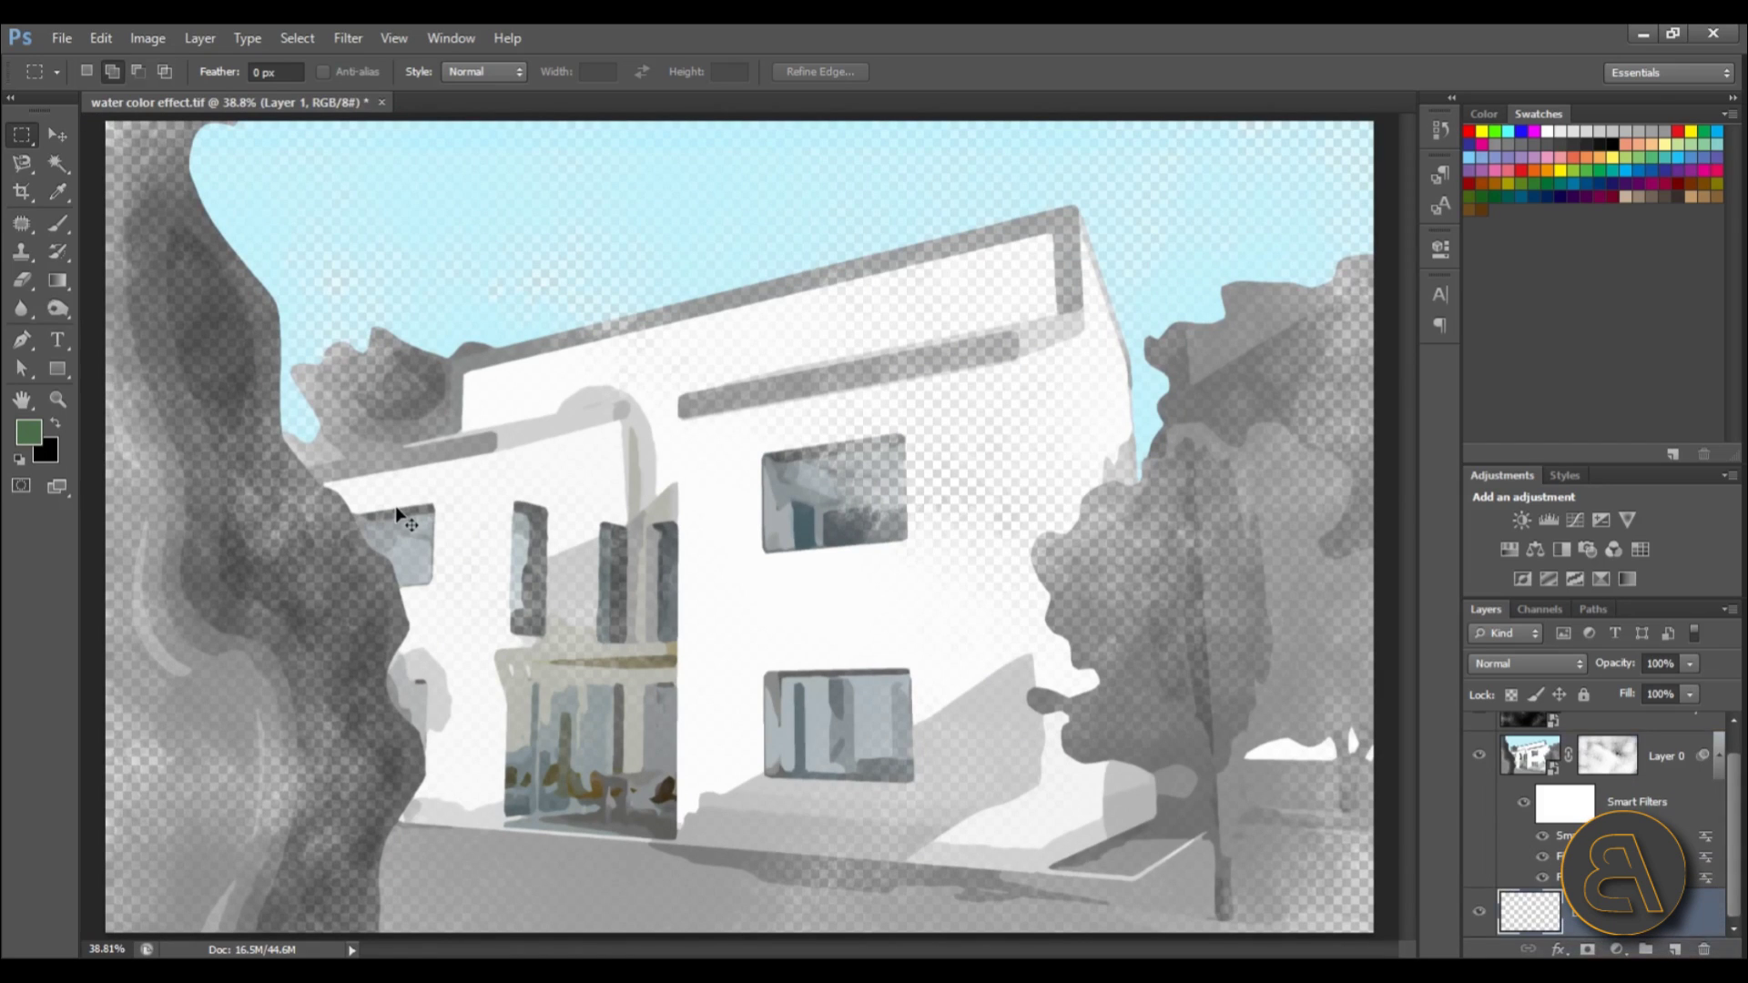
key(ctrl+a)
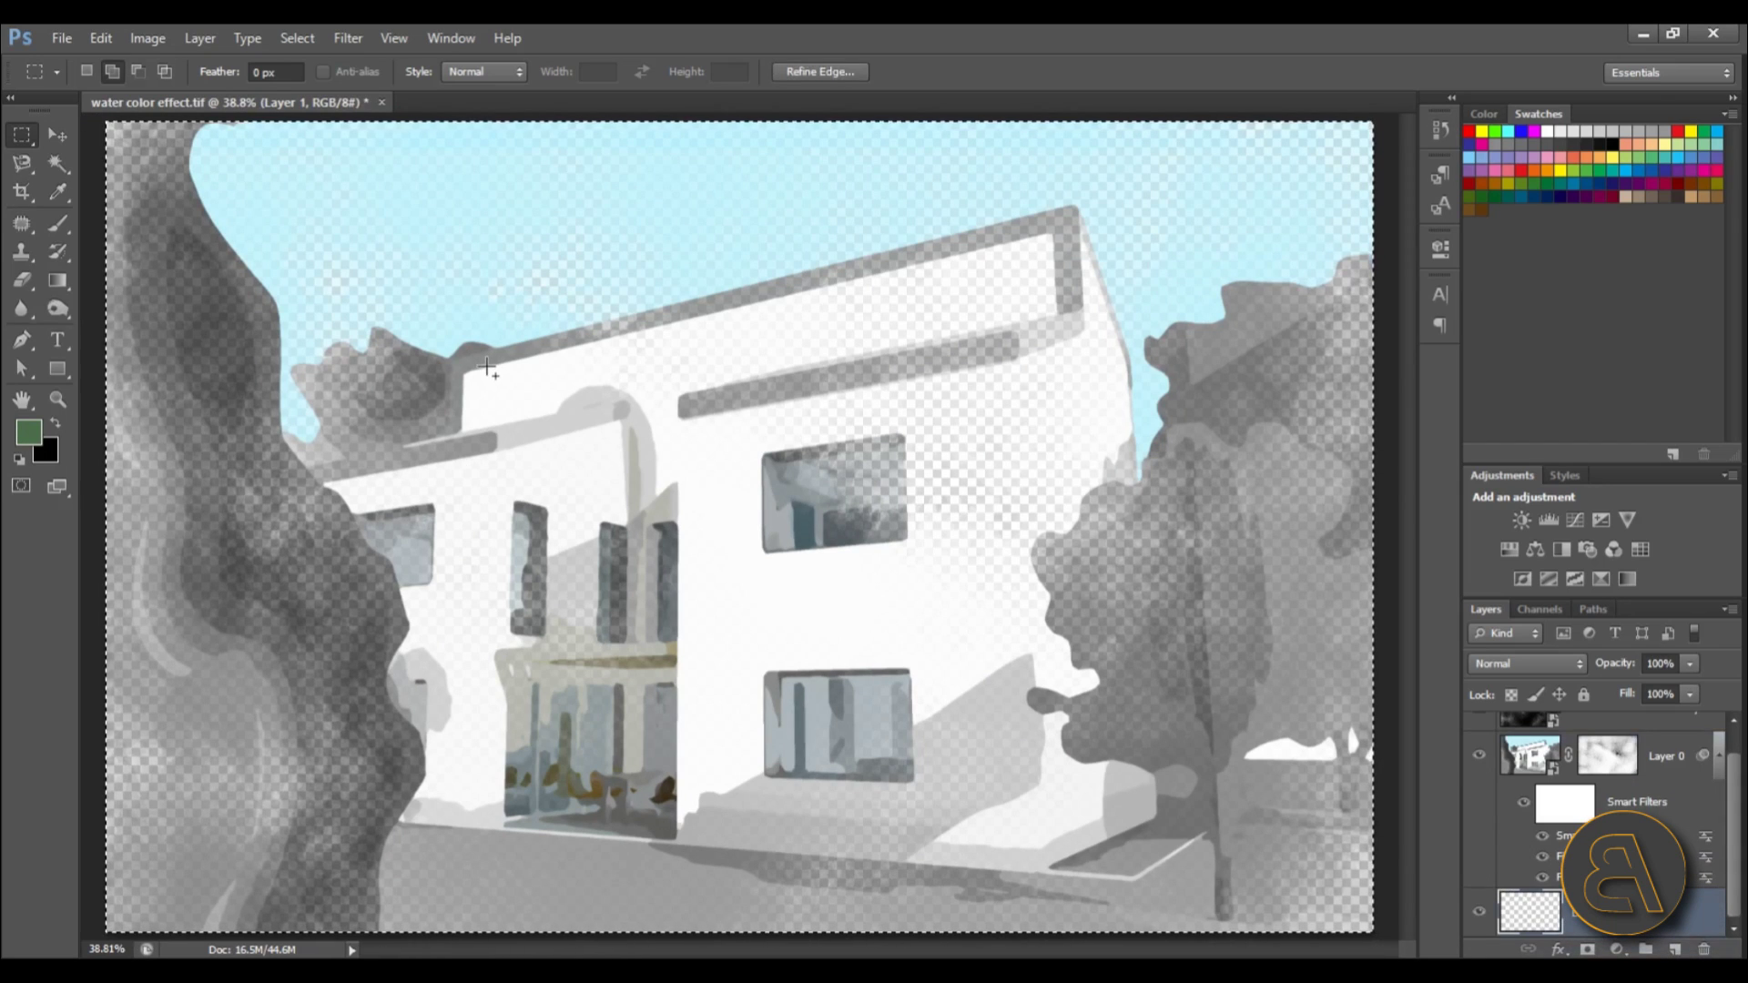
right_click(489, 368)
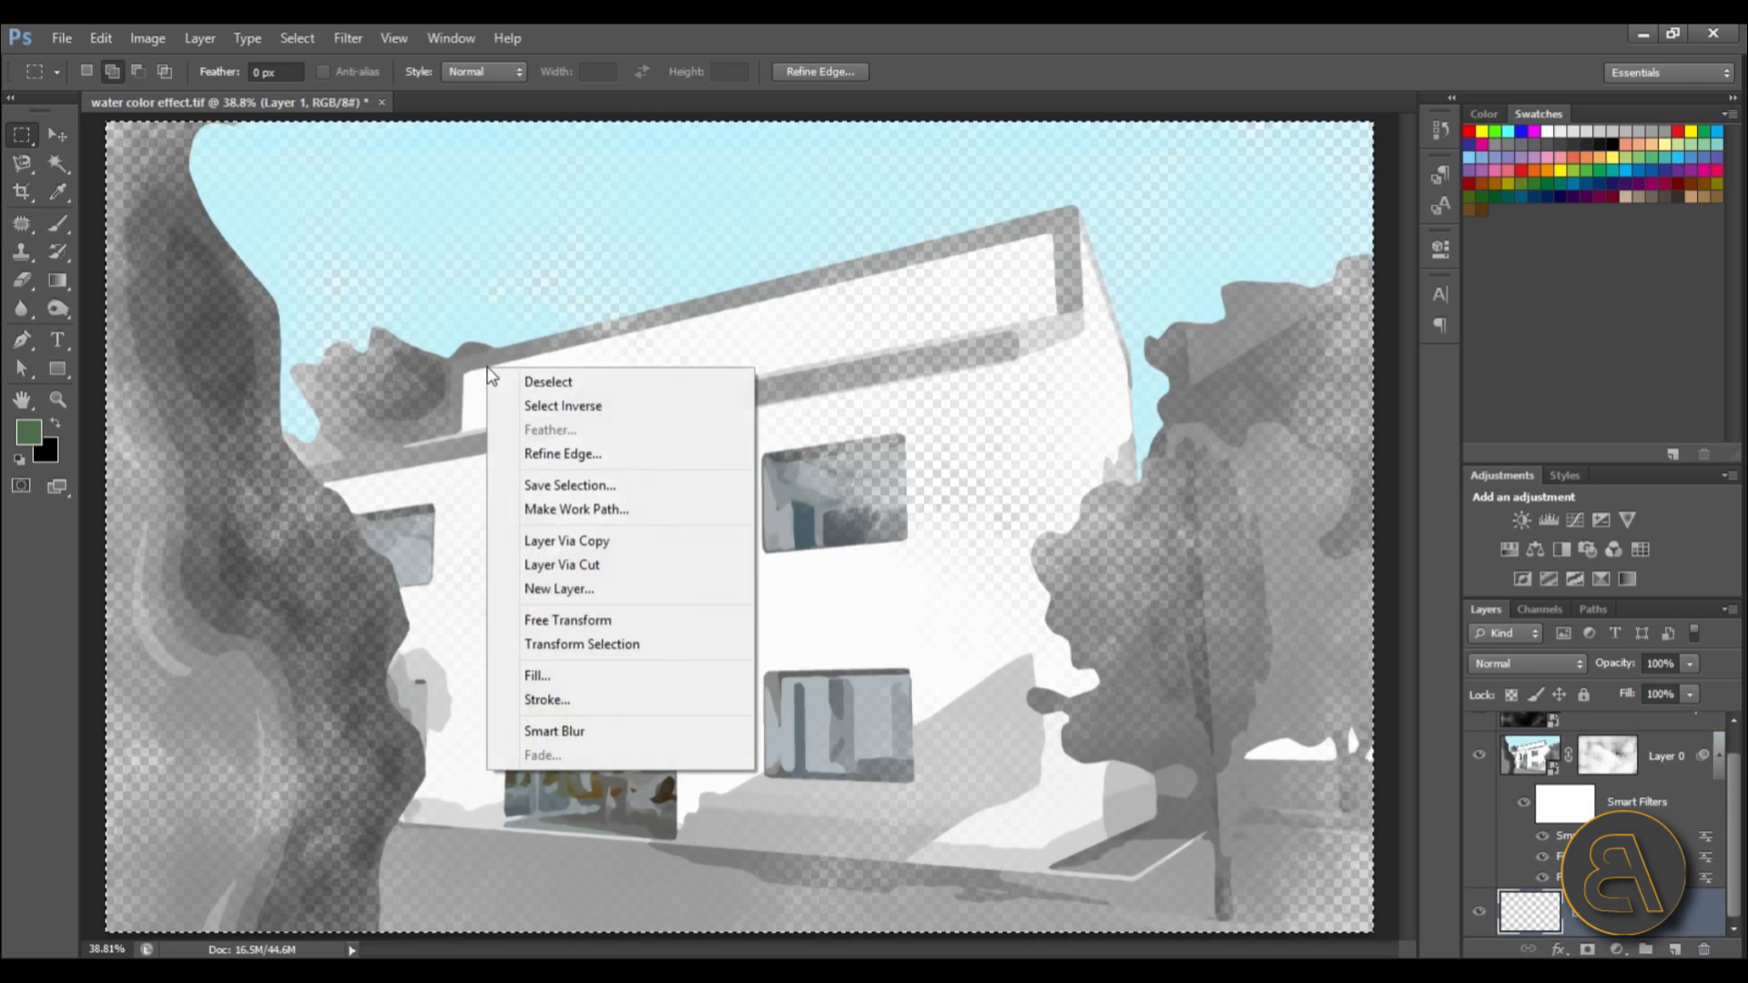
click(599, 676)
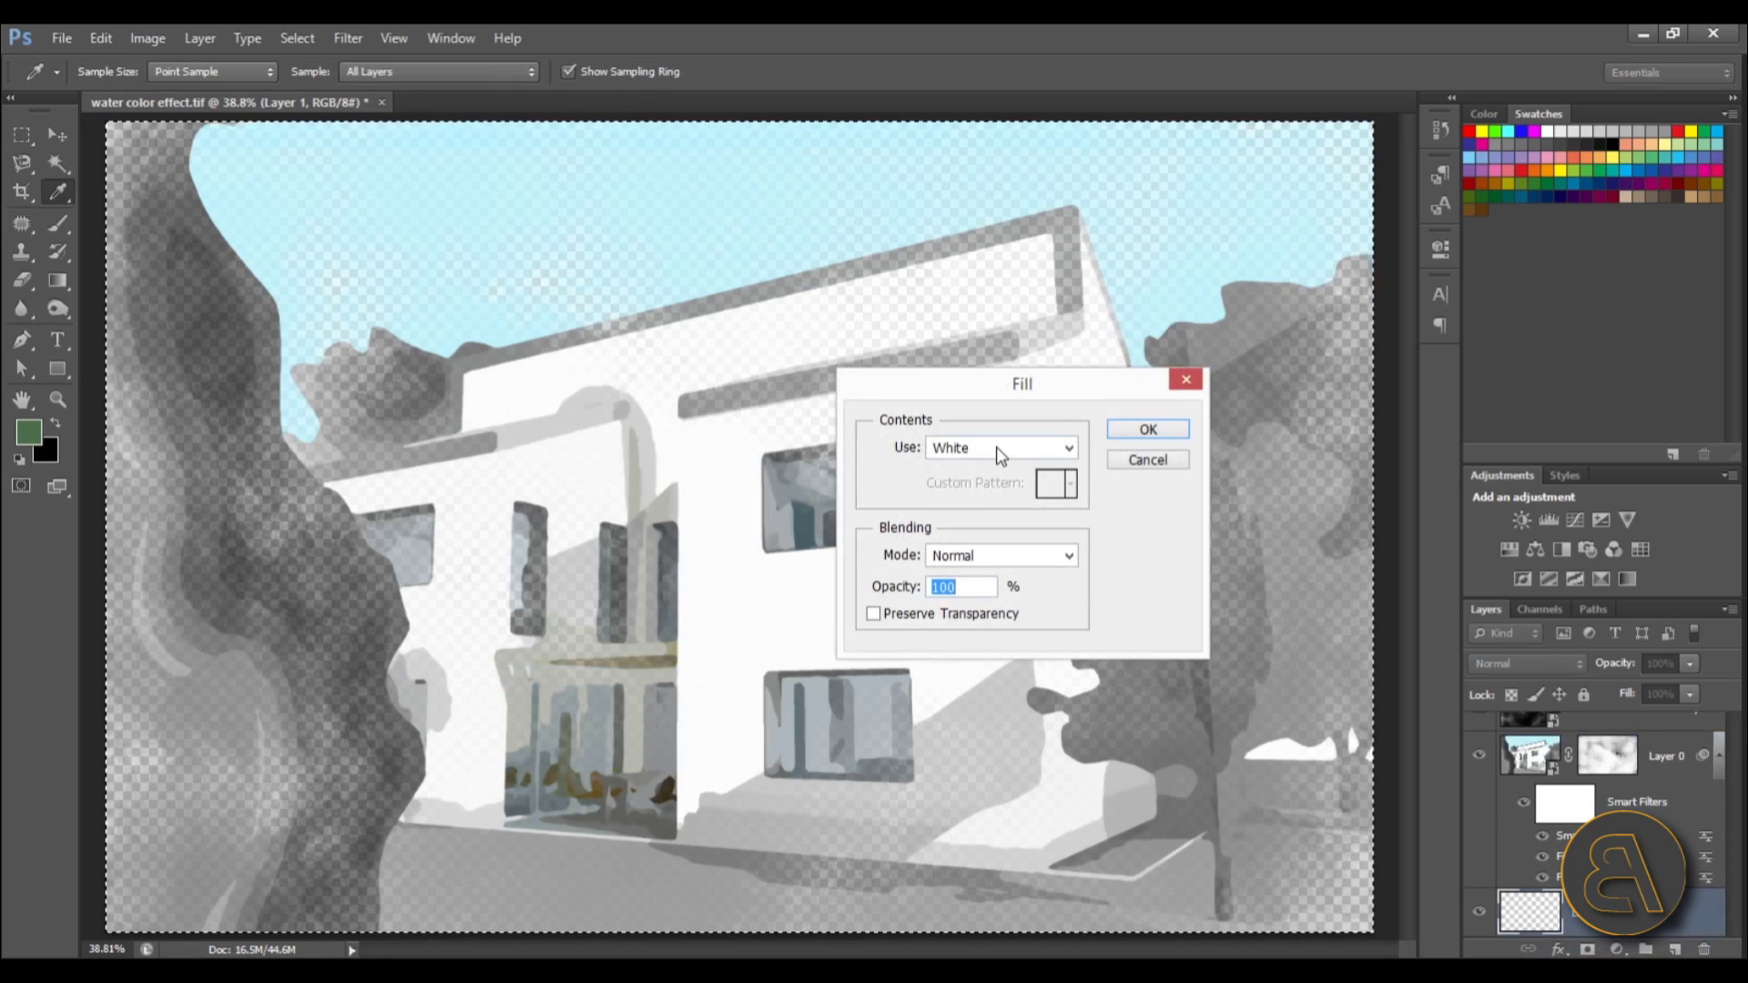
click(1133, 432)
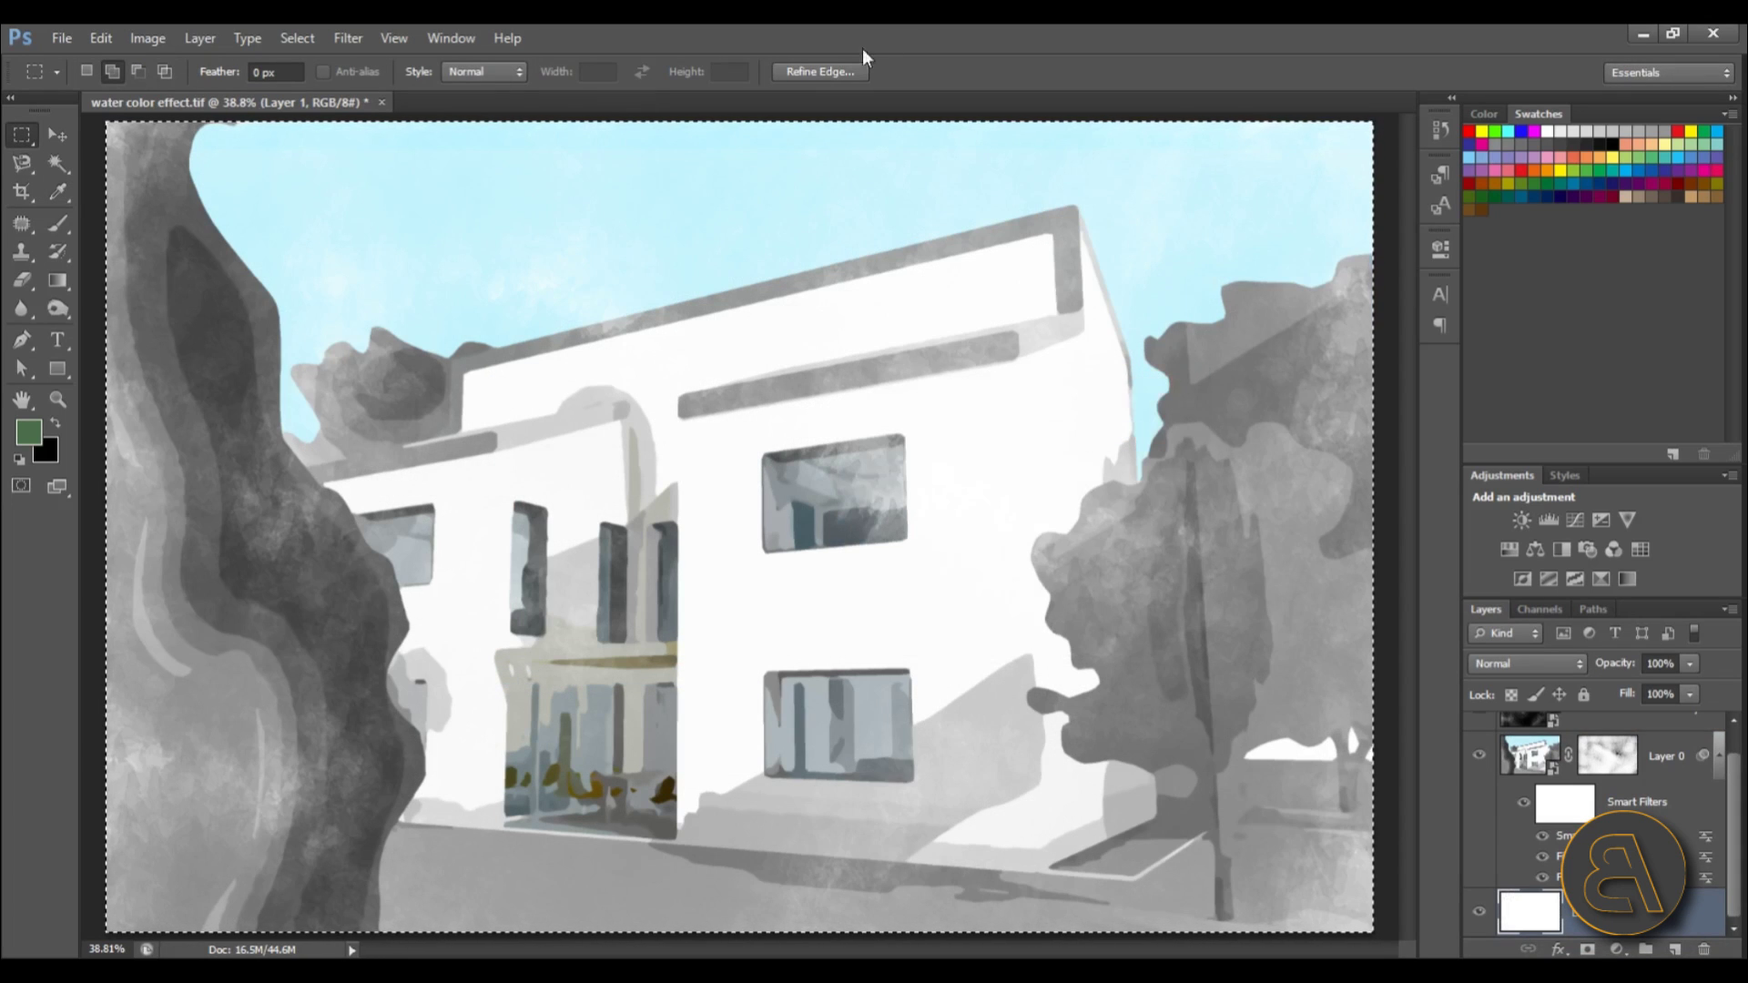
Step: Inspect the masked building against the white background layer and clear the whole-canvas selection
scroll(264, 483, up, 5)
scroll(454, 632, down, 6)
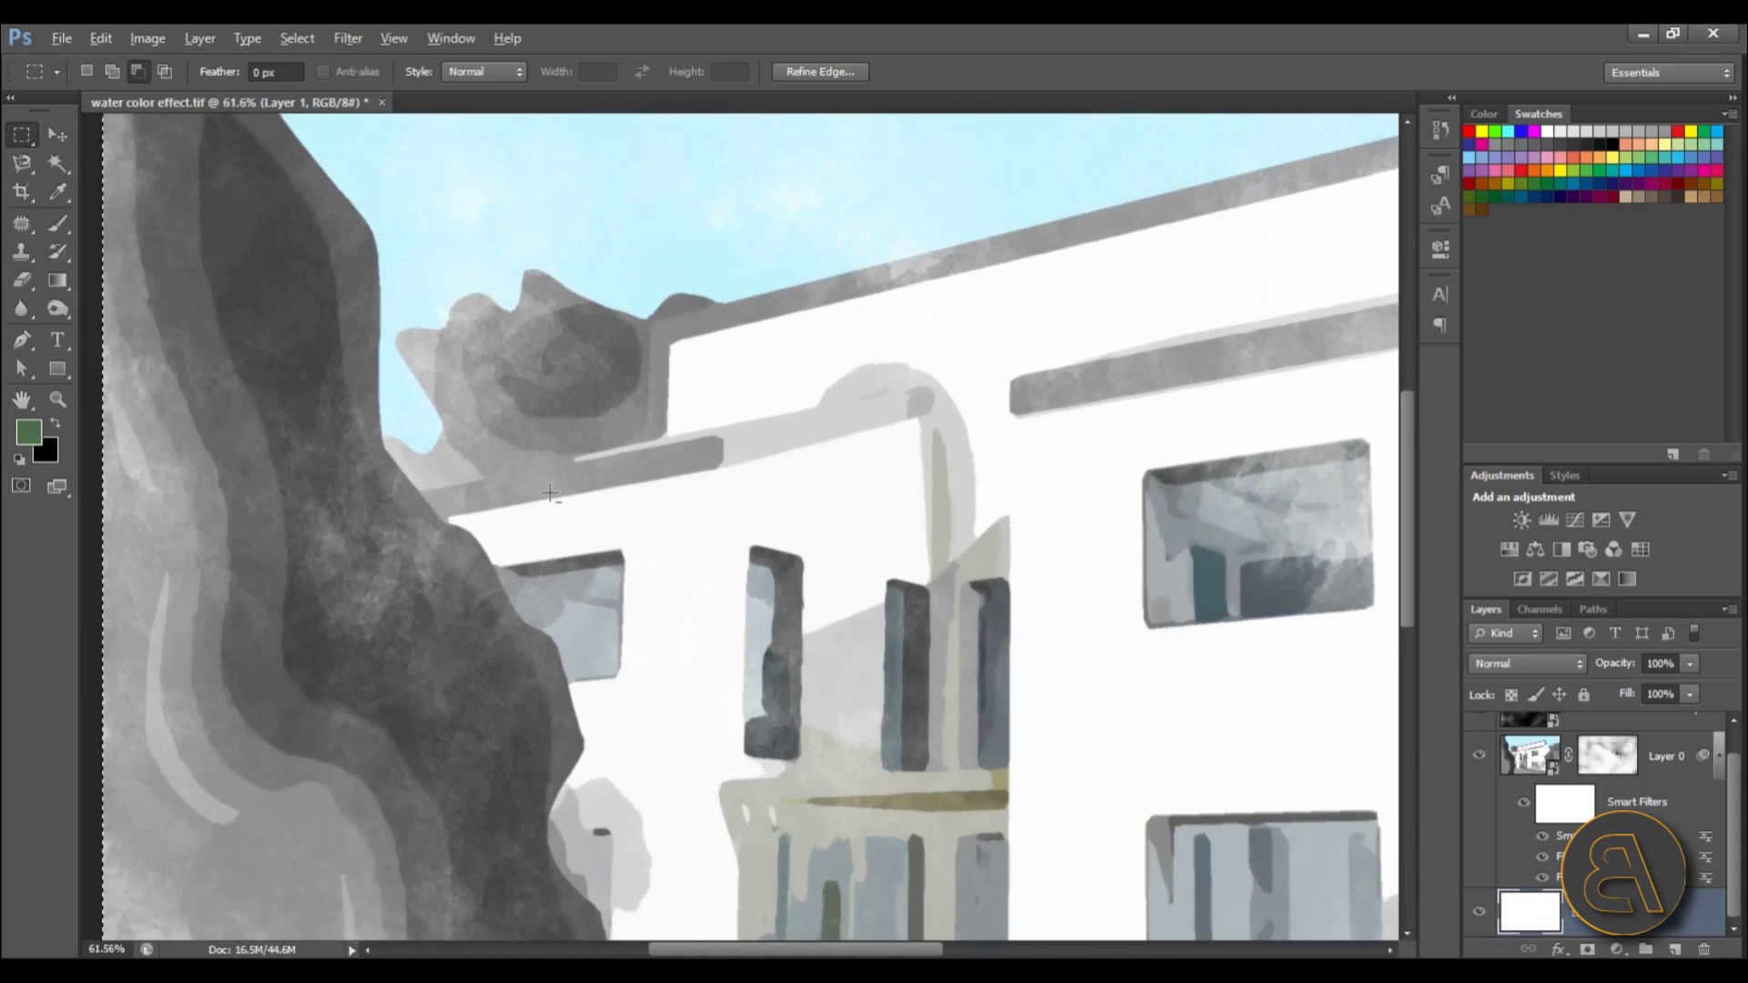
scroll(694, 536, up, 1)
key(ctrl+a)
scroll(694, 535, down, 1)
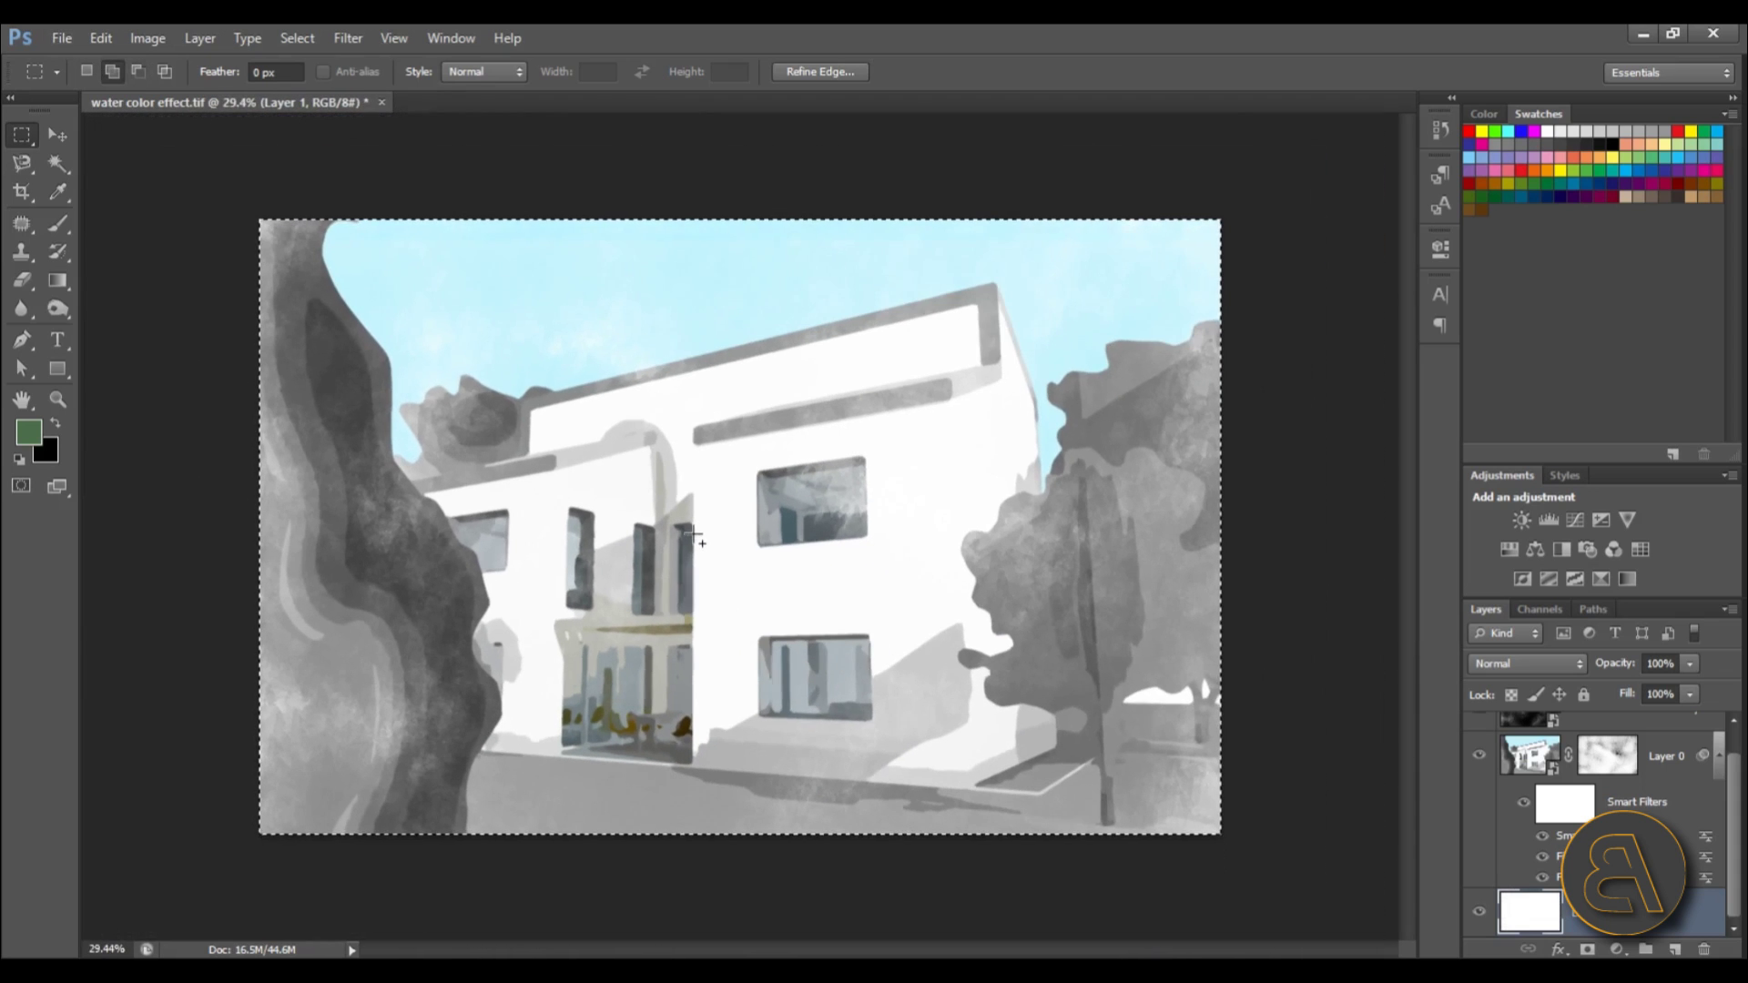
scroll(695, 535, up, 1)
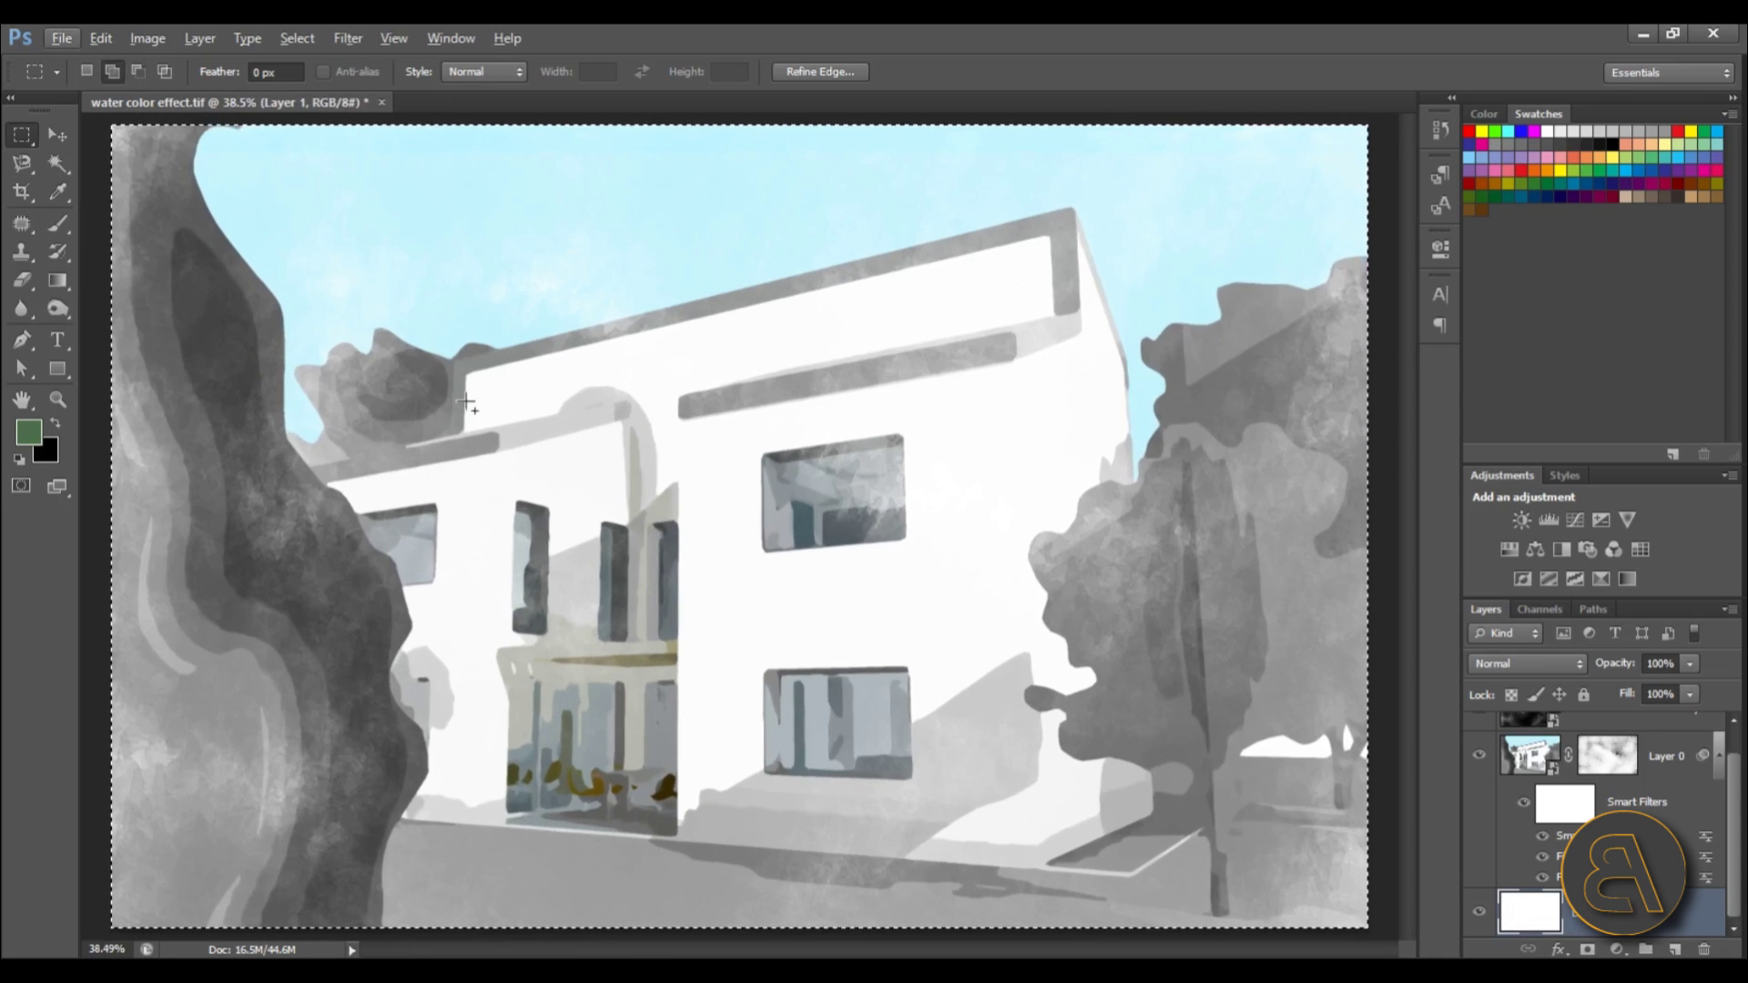
right_click(466, 403)
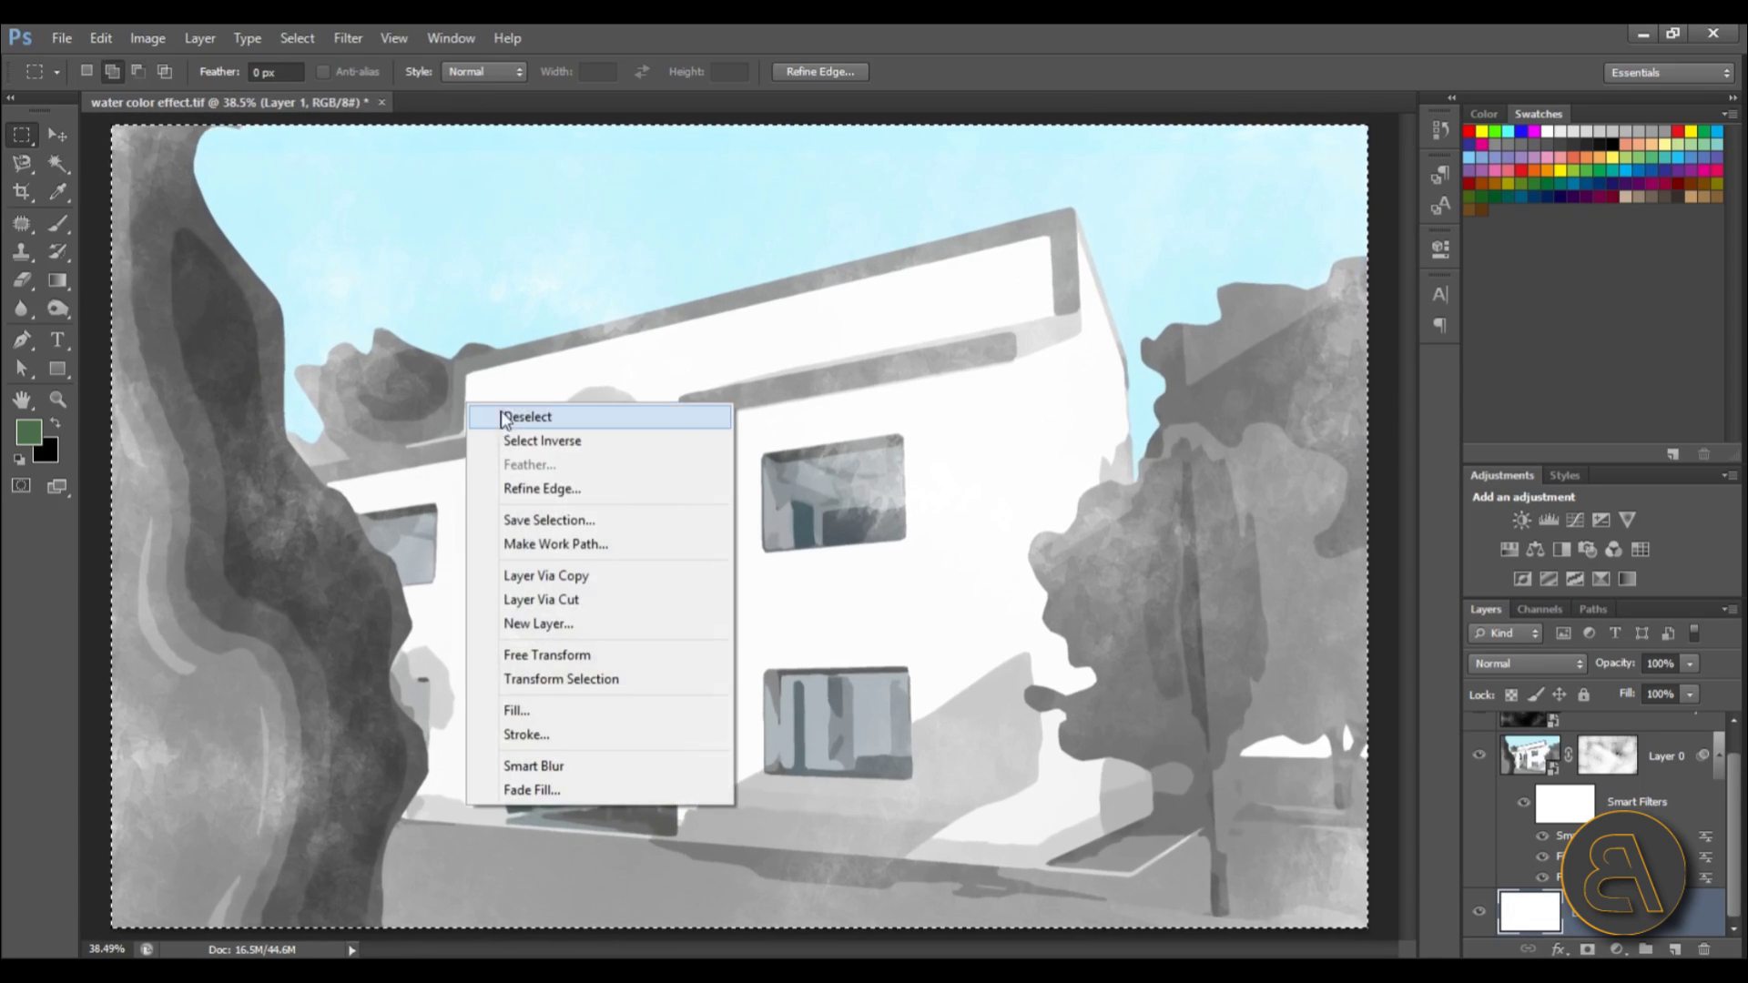
click(510, 414)
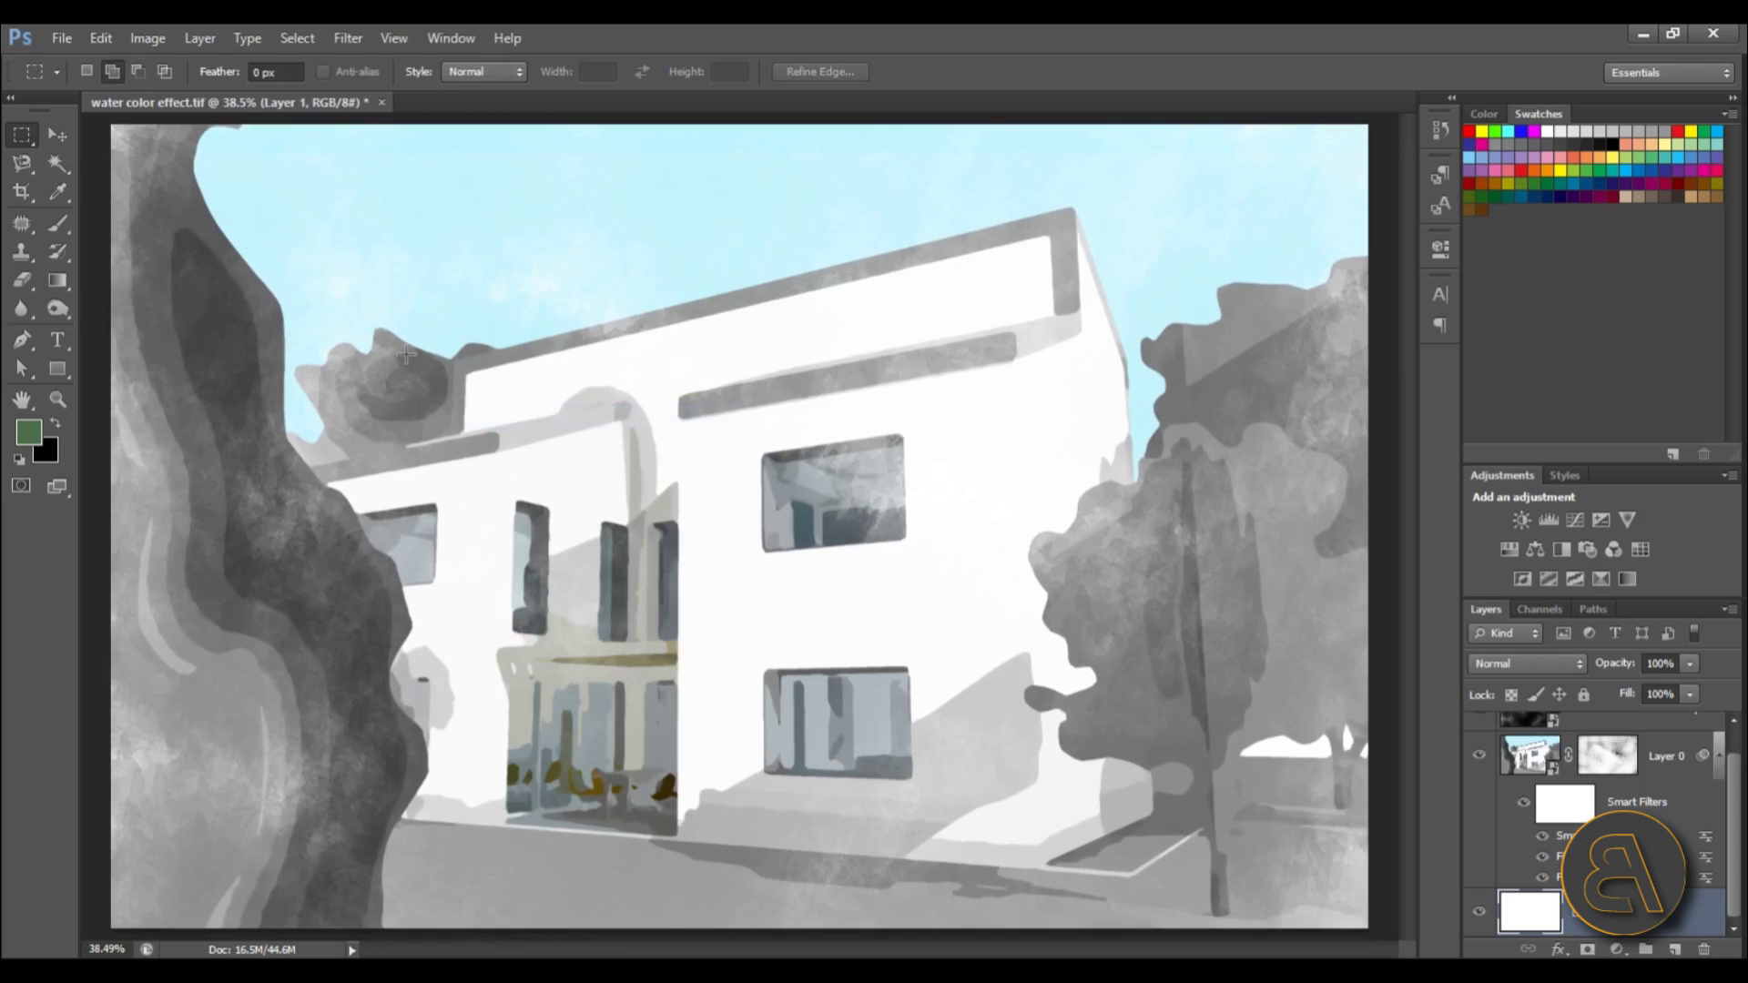
Step: Trace around the trees and the ground surrounding the building with the Magnetic Lasso tool to select them
click(25, 165)
click(20, 168)
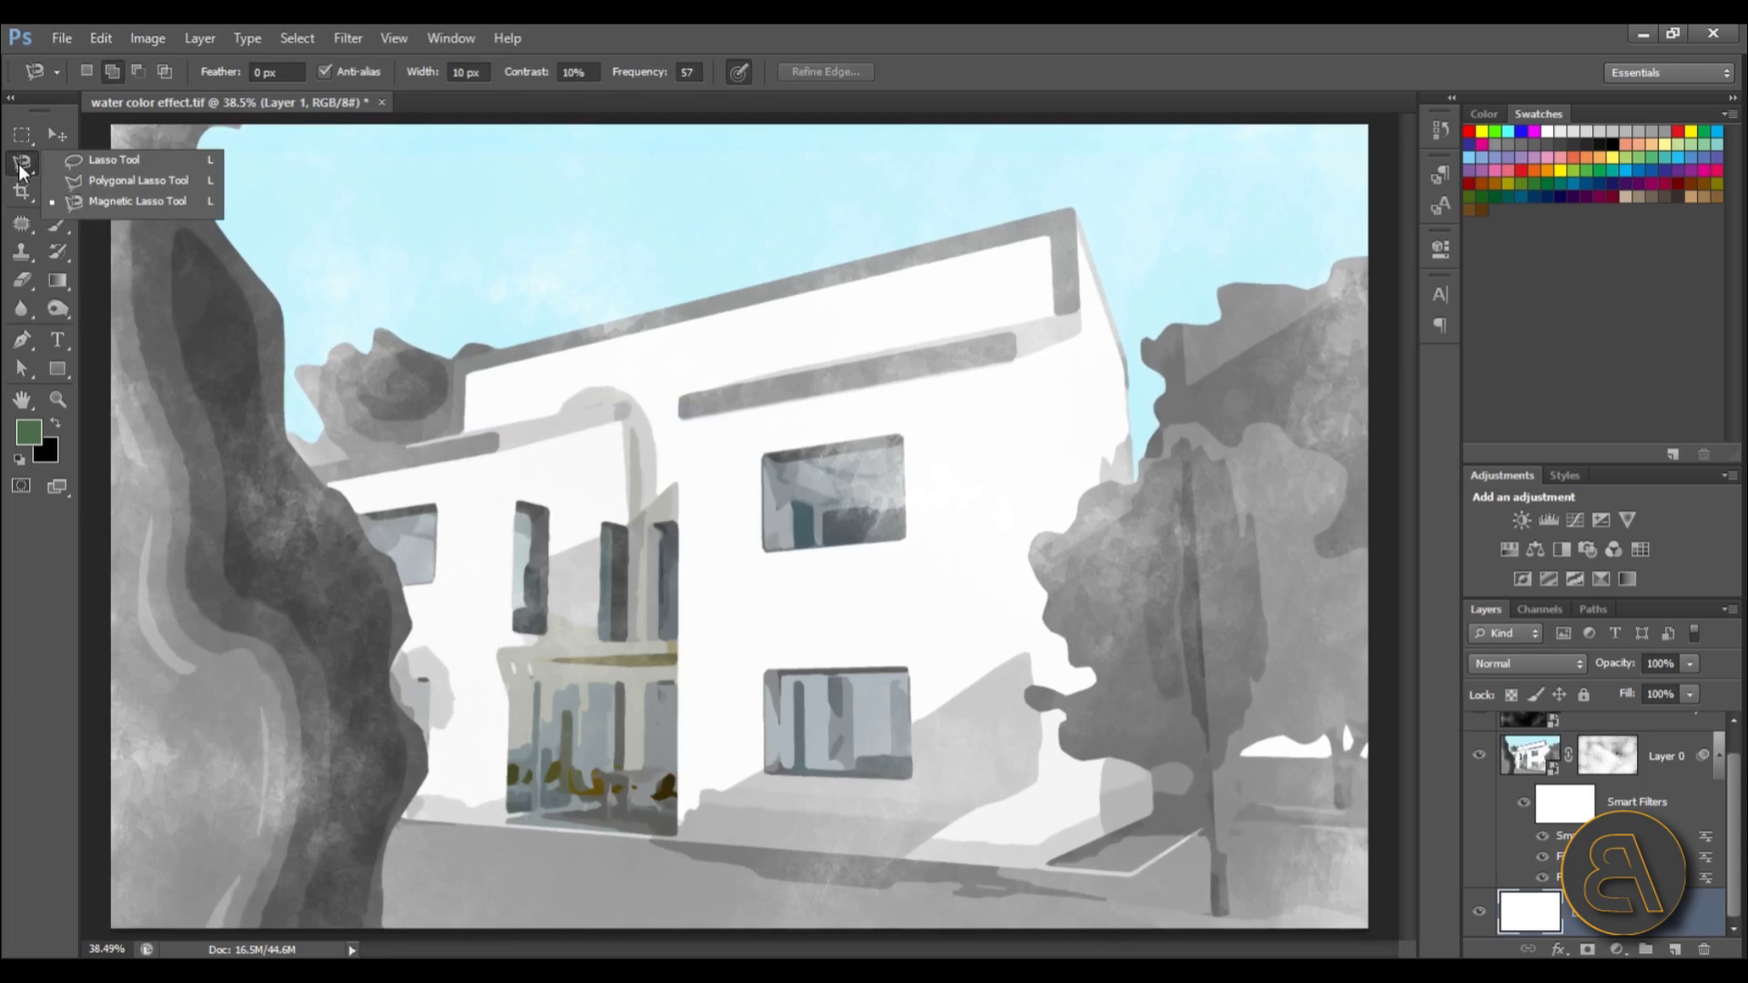
click(113, 202)
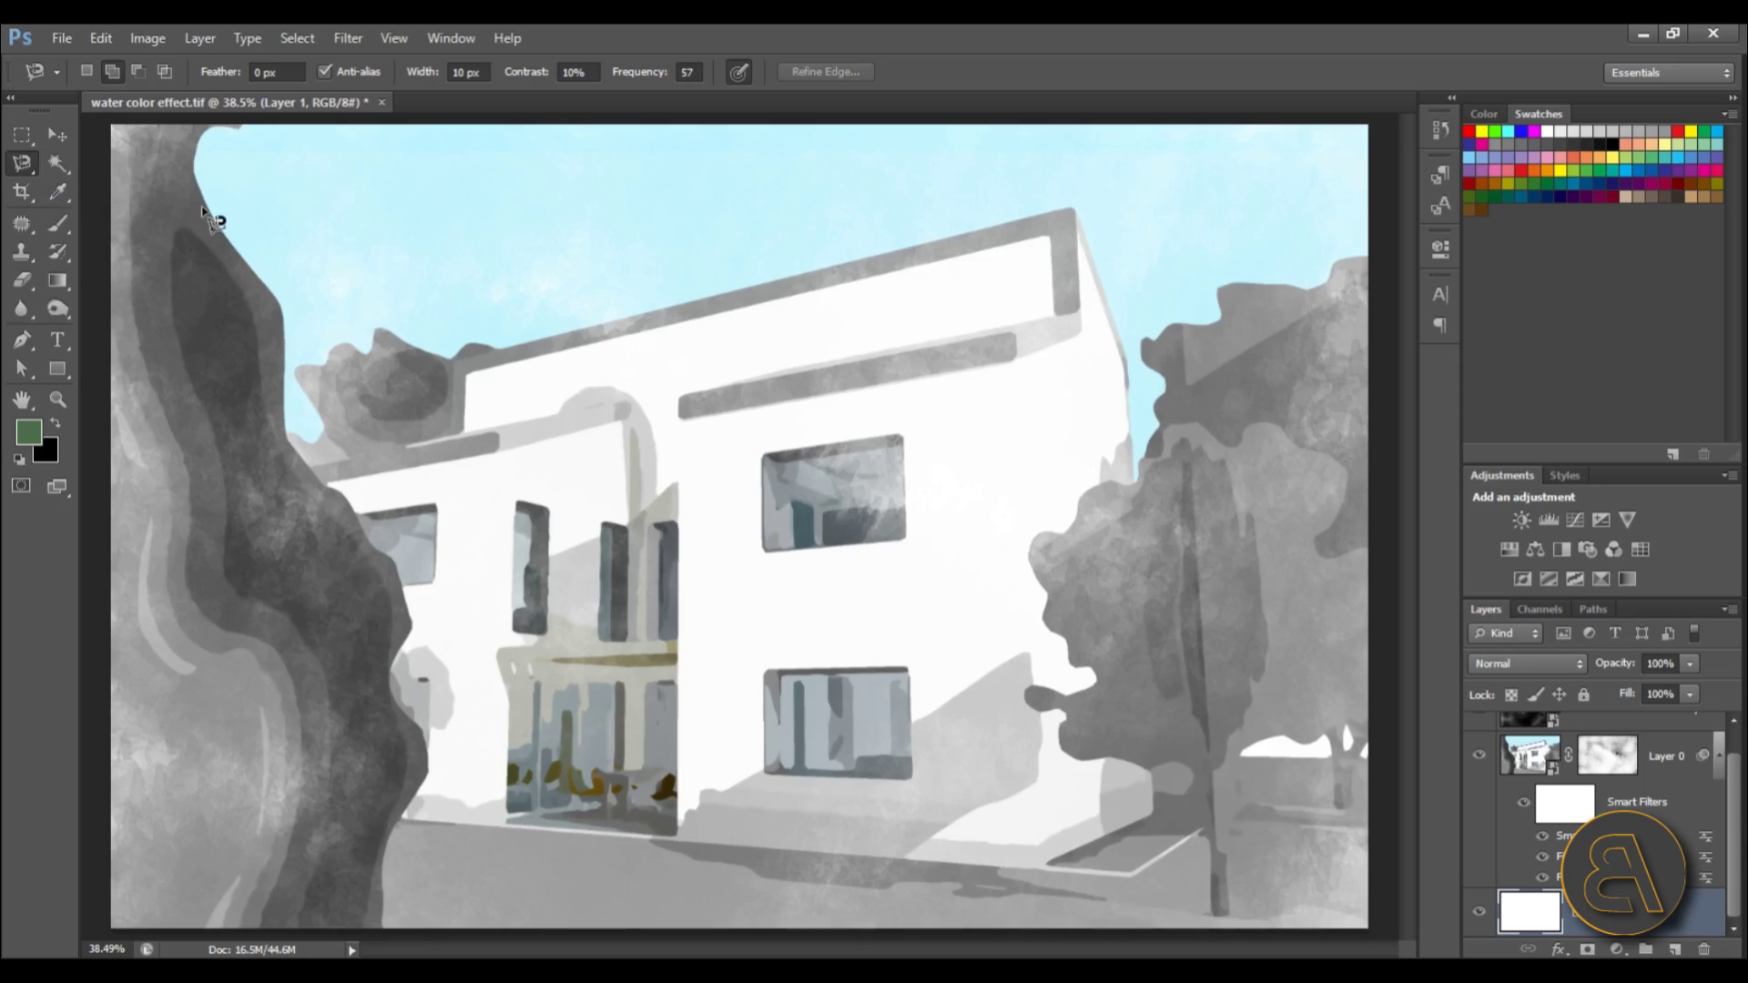
click(248, 125)
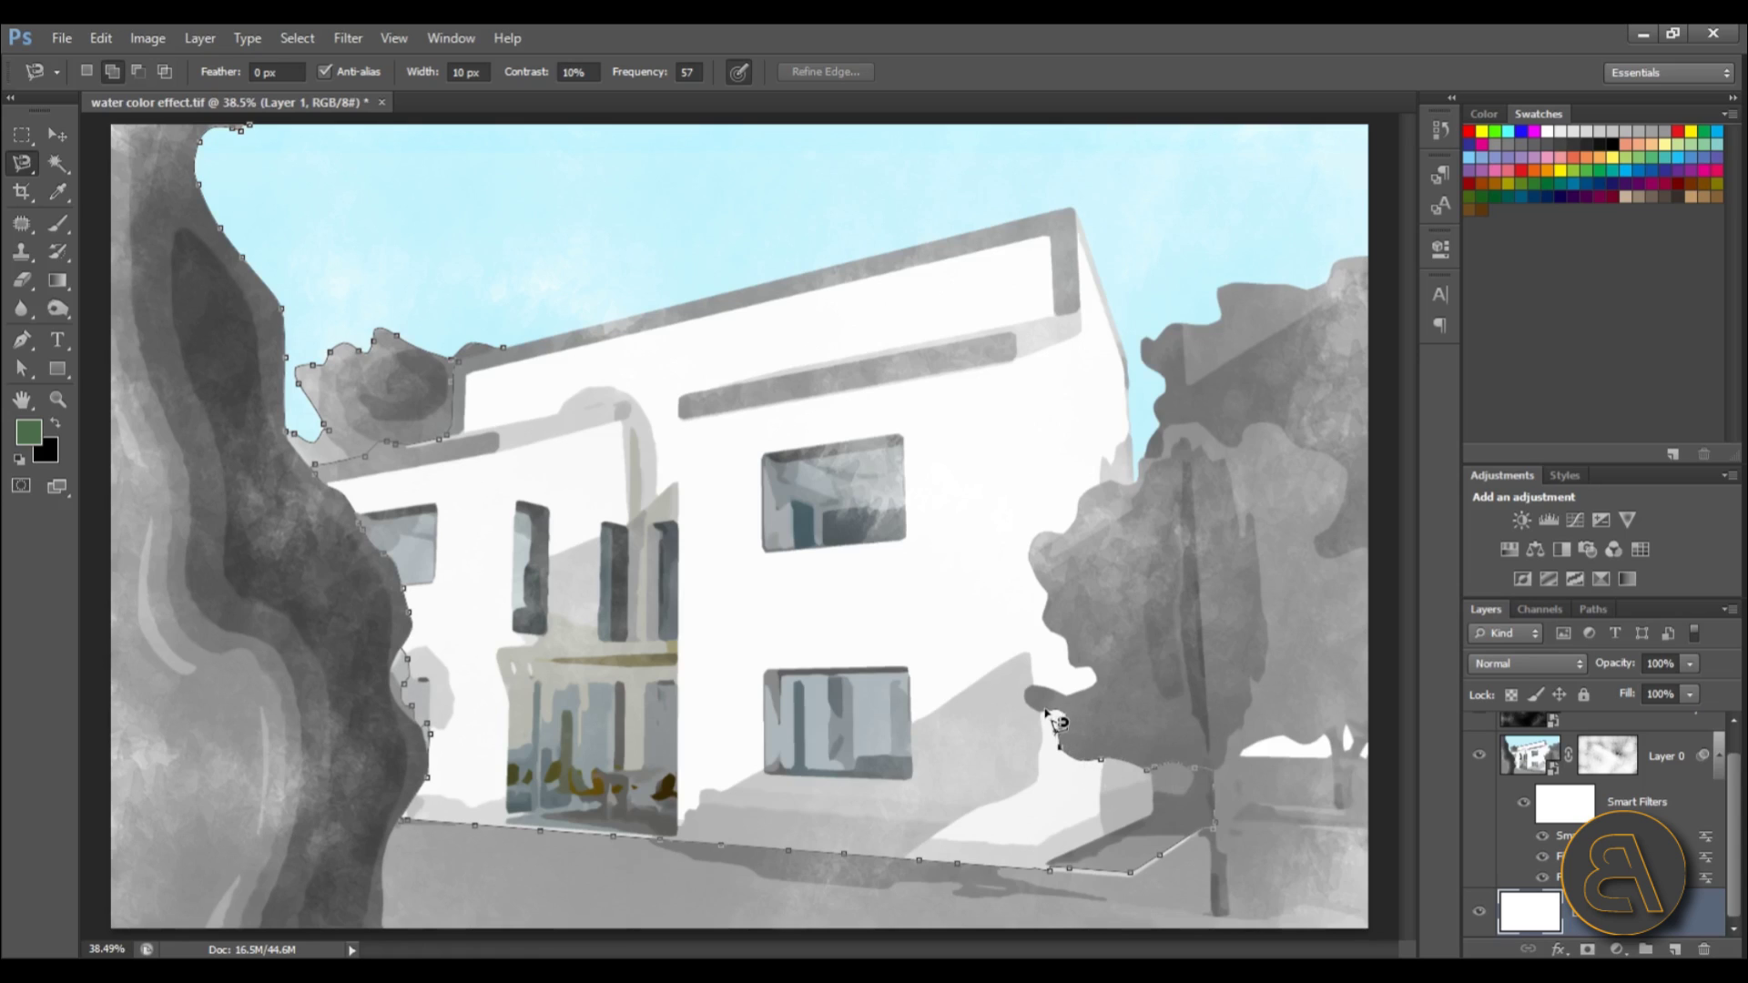
mouse_move(1076, 672)
mouse_down()
mouse_move(1049, 626)
mouse_move(1060, 590)
mouse_move(1026, 563)
mouse_move(1151, 468)
mouse_move(1175, 378)
mouse_move(1144, 360)
mouse_move(1154, 335)
mouse_move(1237, 316)
mouse_move(1227, 286)
mouse_move(1332, 282)
mouse_move(1368, 255)
mouse_move(1396, 566)
mouse_move(1386, 927)
mouse_move(1174, 956)
mouse_up()
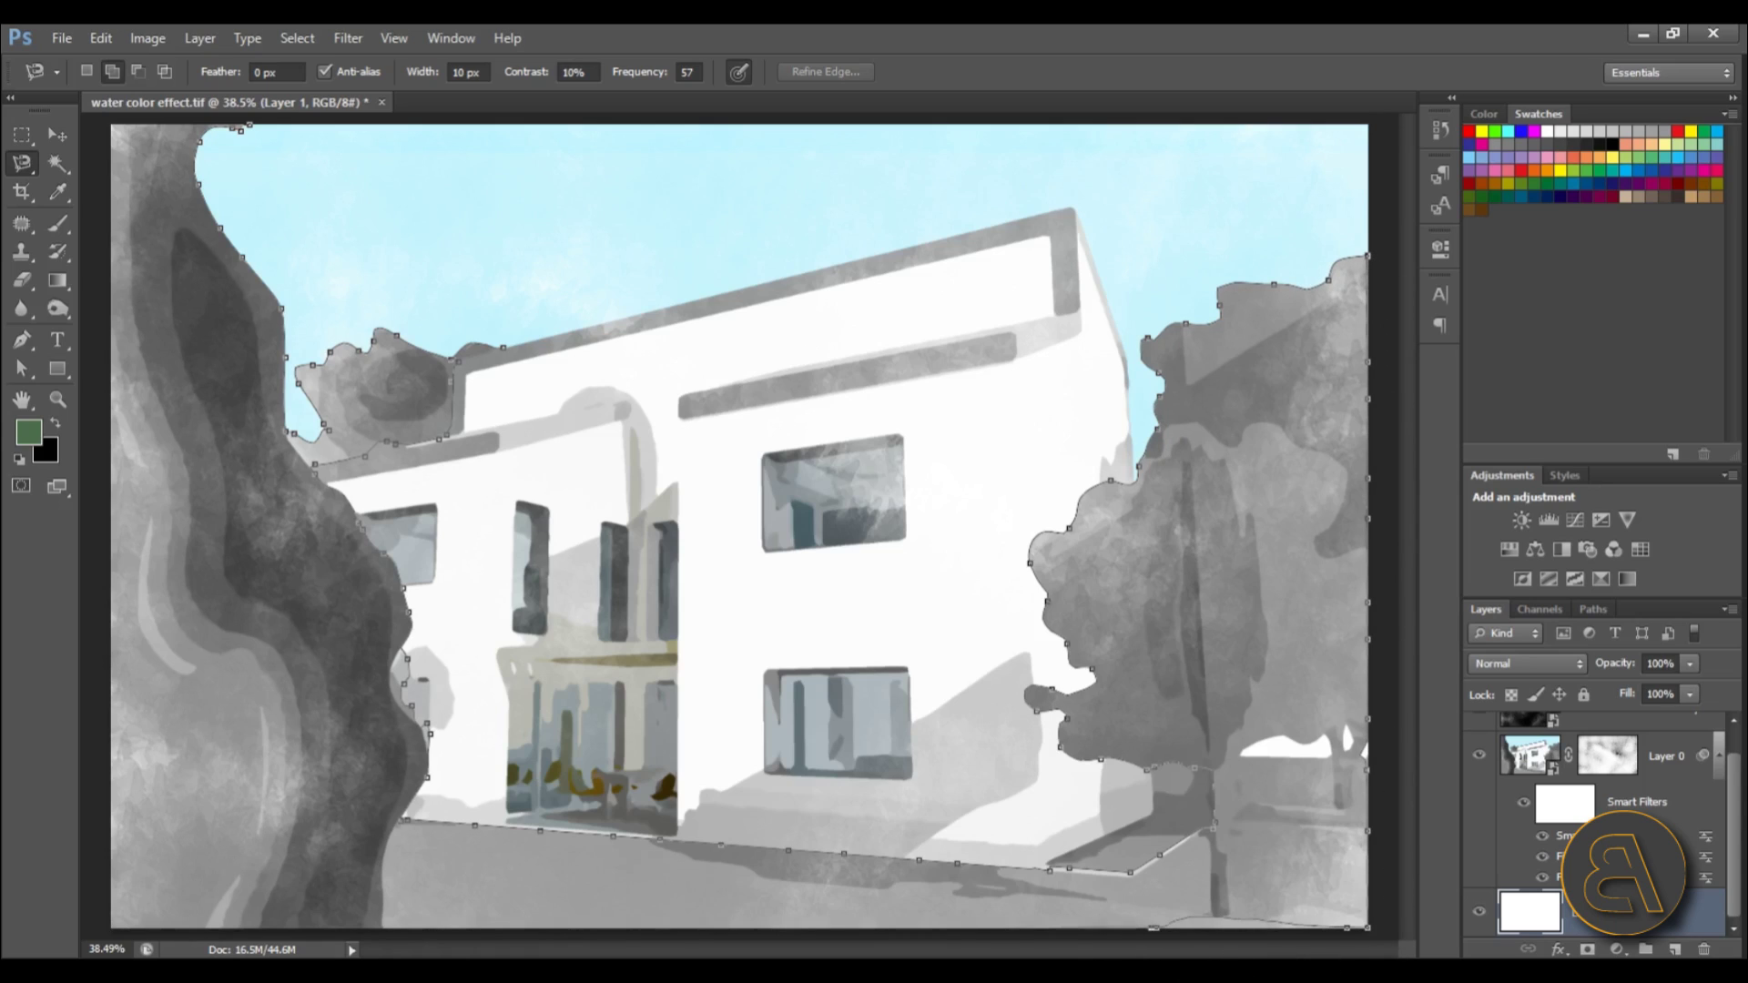
mouse_move(525, 967)
mouse_down()
mouse_move(102, 951)
mouse_move(80, 293)
mouse_move(85, 161)
mouse_move(102, 141)
mouse_up()
scroll(706, 363, down, 2)
scroll(719, 382, up, 1)
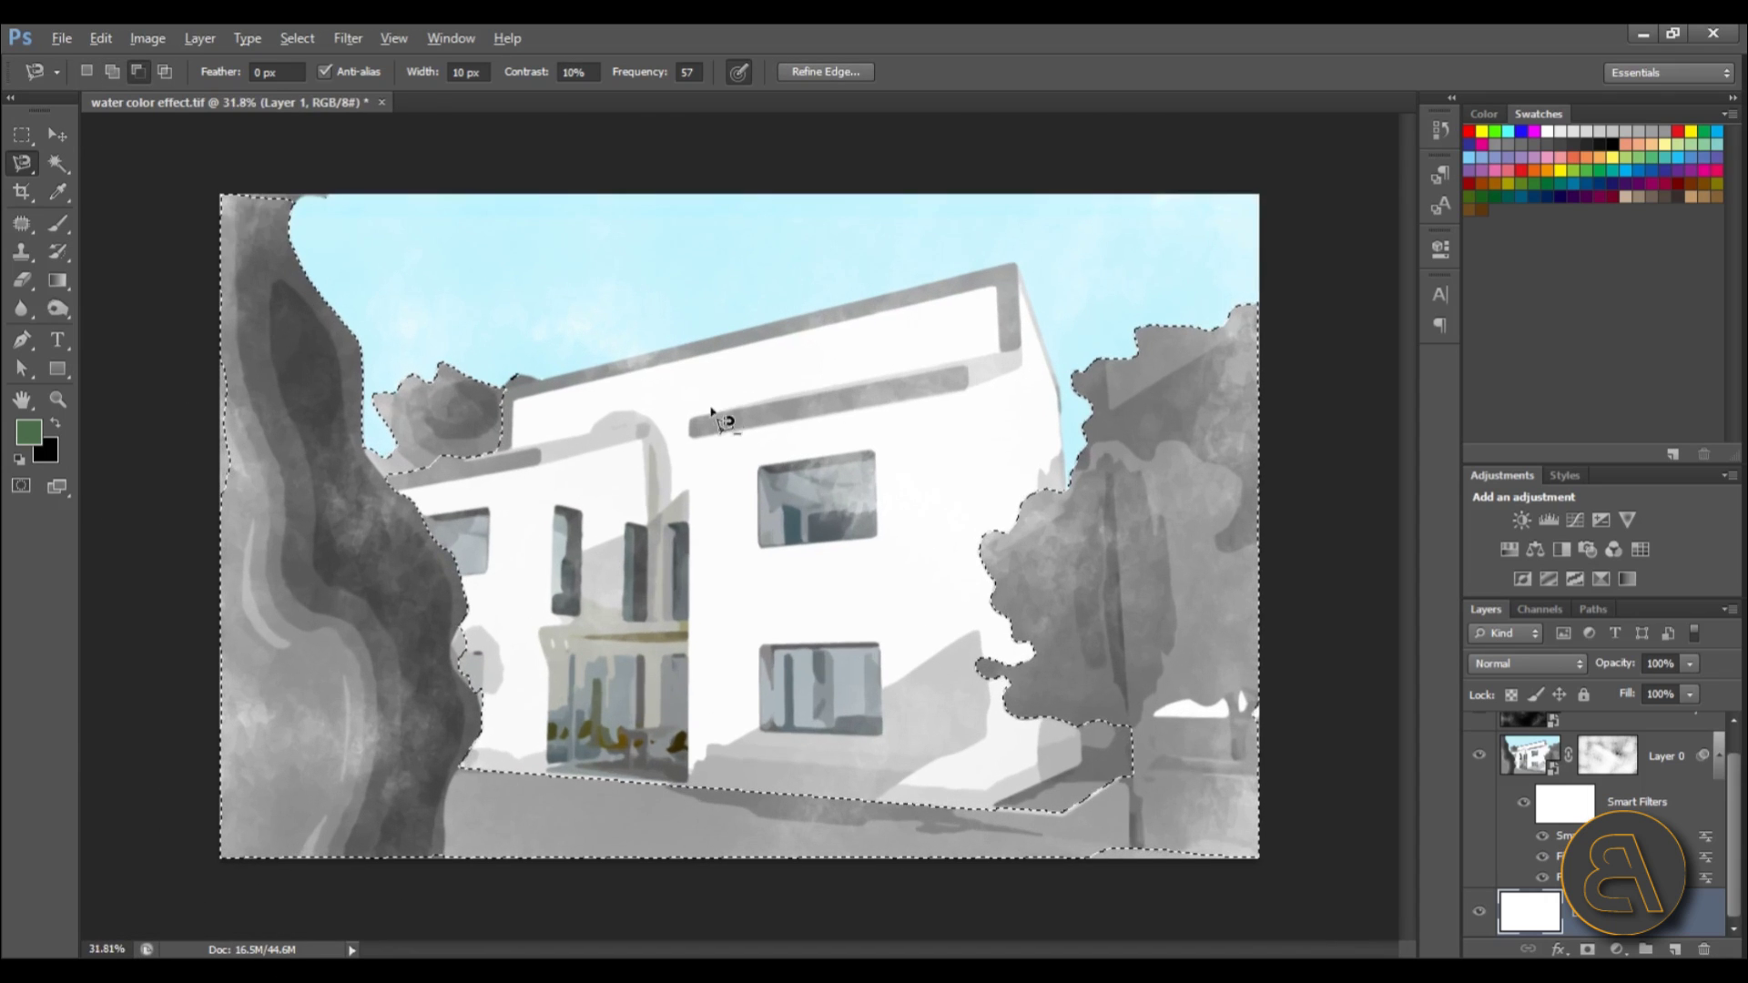
Step: Add a new layer above Layer 0 and brush the selected trees and ground with green #65b16e
click(1675, 950)
drag(1607, 865, 1621, 774)
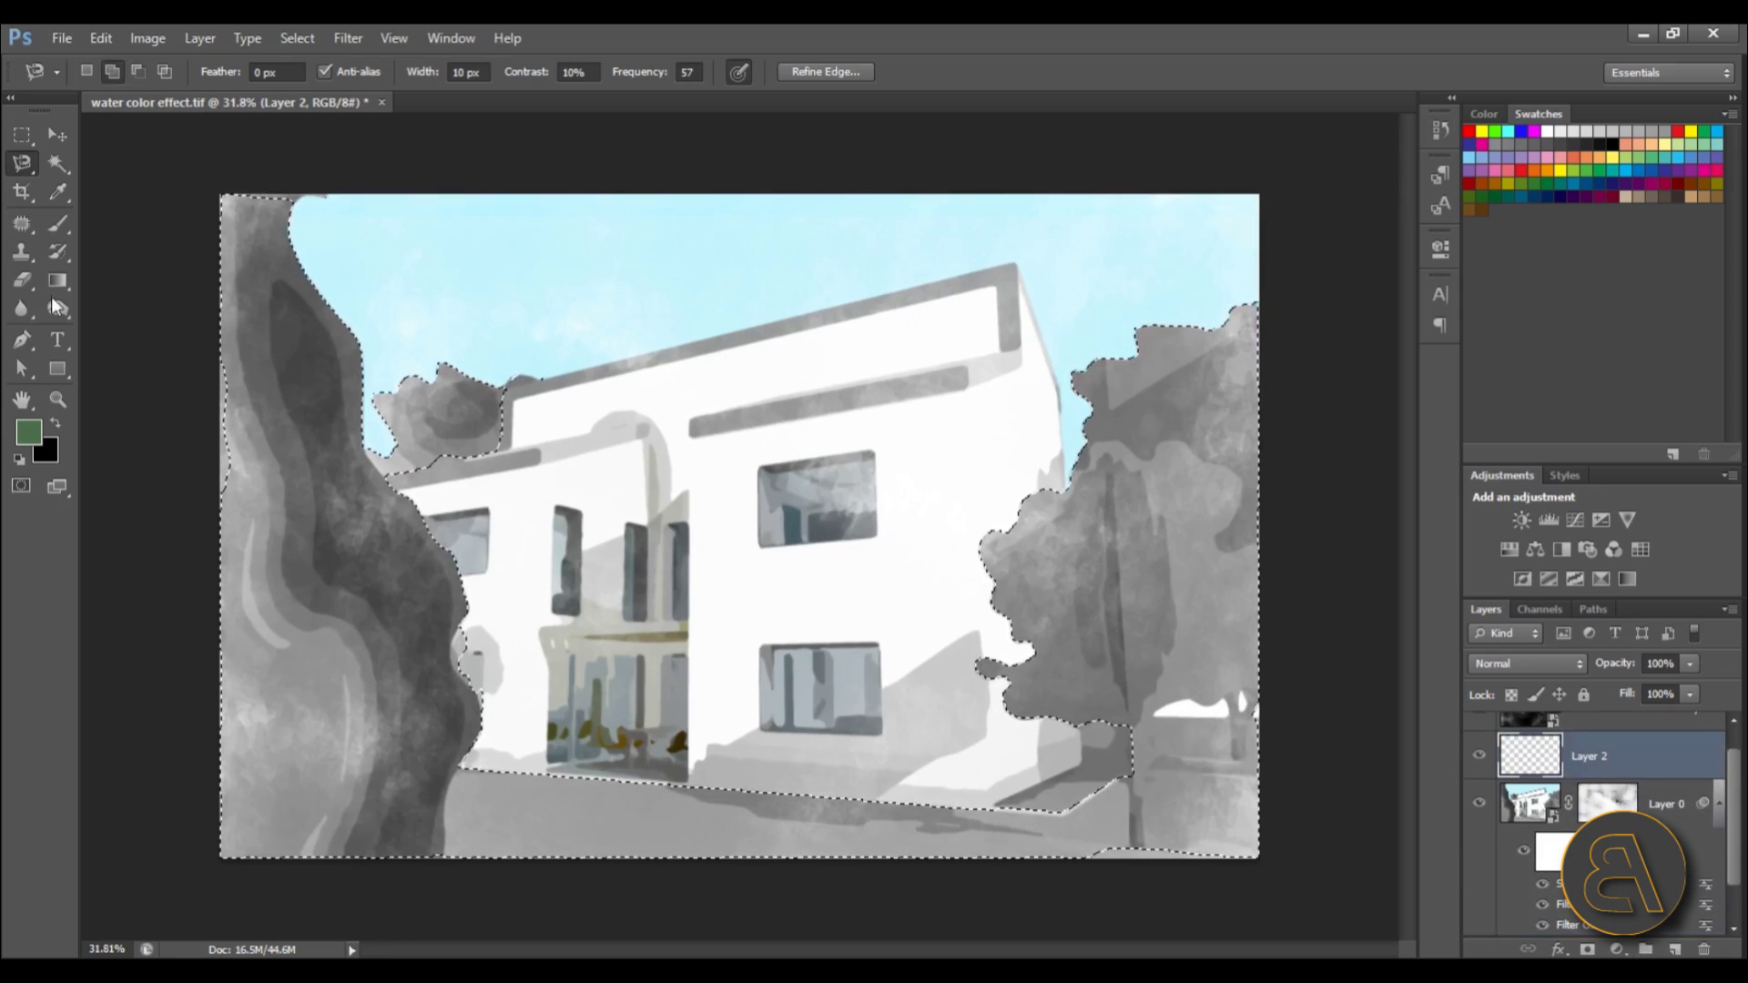
click(57, 223)
click(28, 432)
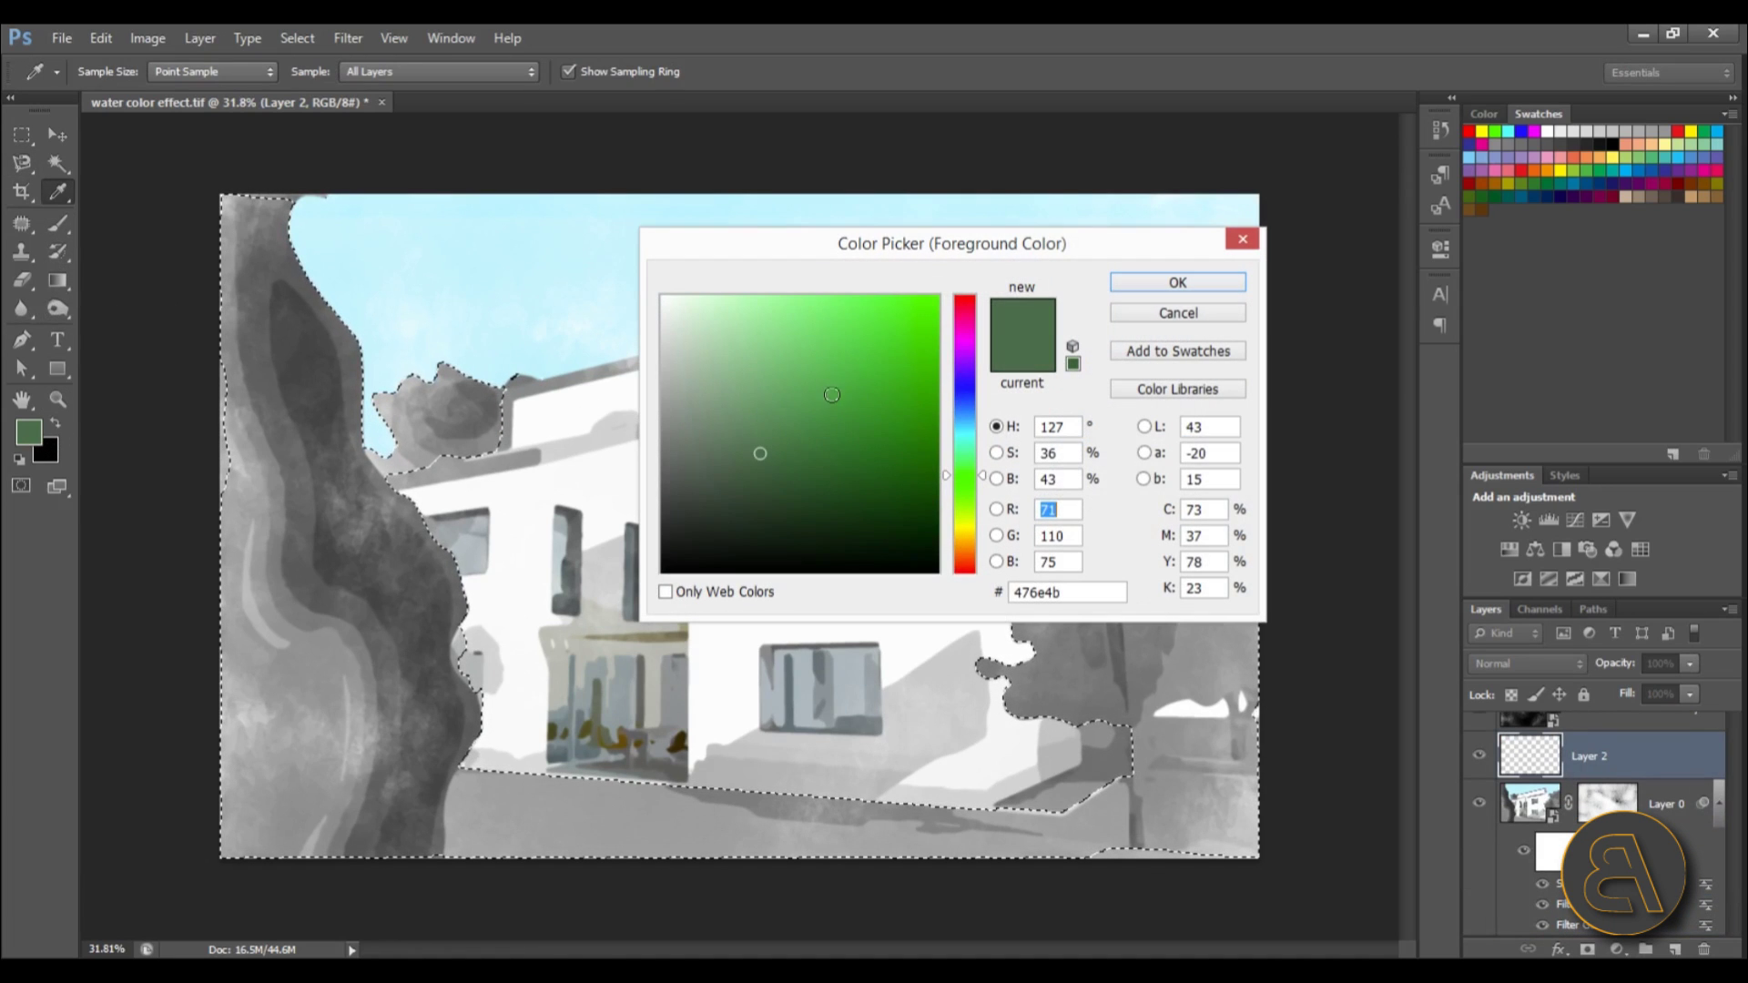
drag(783, 437, 780, 379)
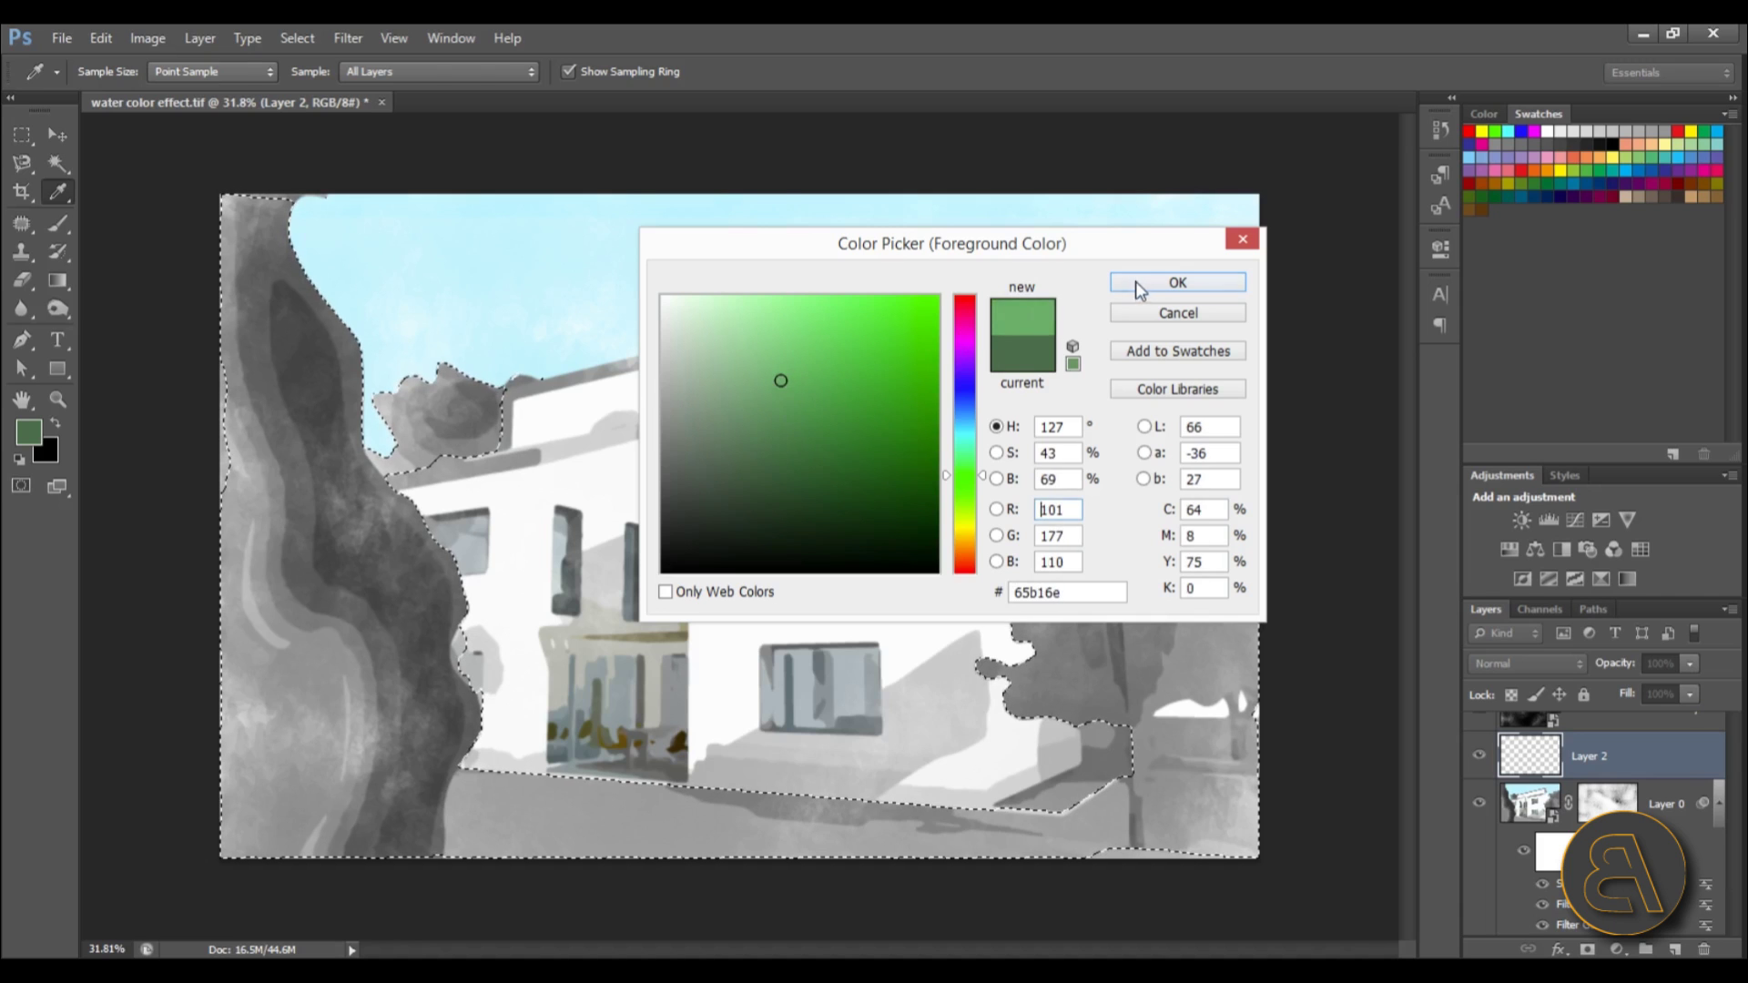
click(1177, 282)
mouse_move(507, 383)
mouse_down()
mouse_move(296, 533)
mouse_move(968, 979)
mouse_move(1159, 741)
mouse_move(304, 379)
mouse_move(519, 314)
mouse_move(683, 799)
mouse_up()
scroll(682, 799, down, 1)
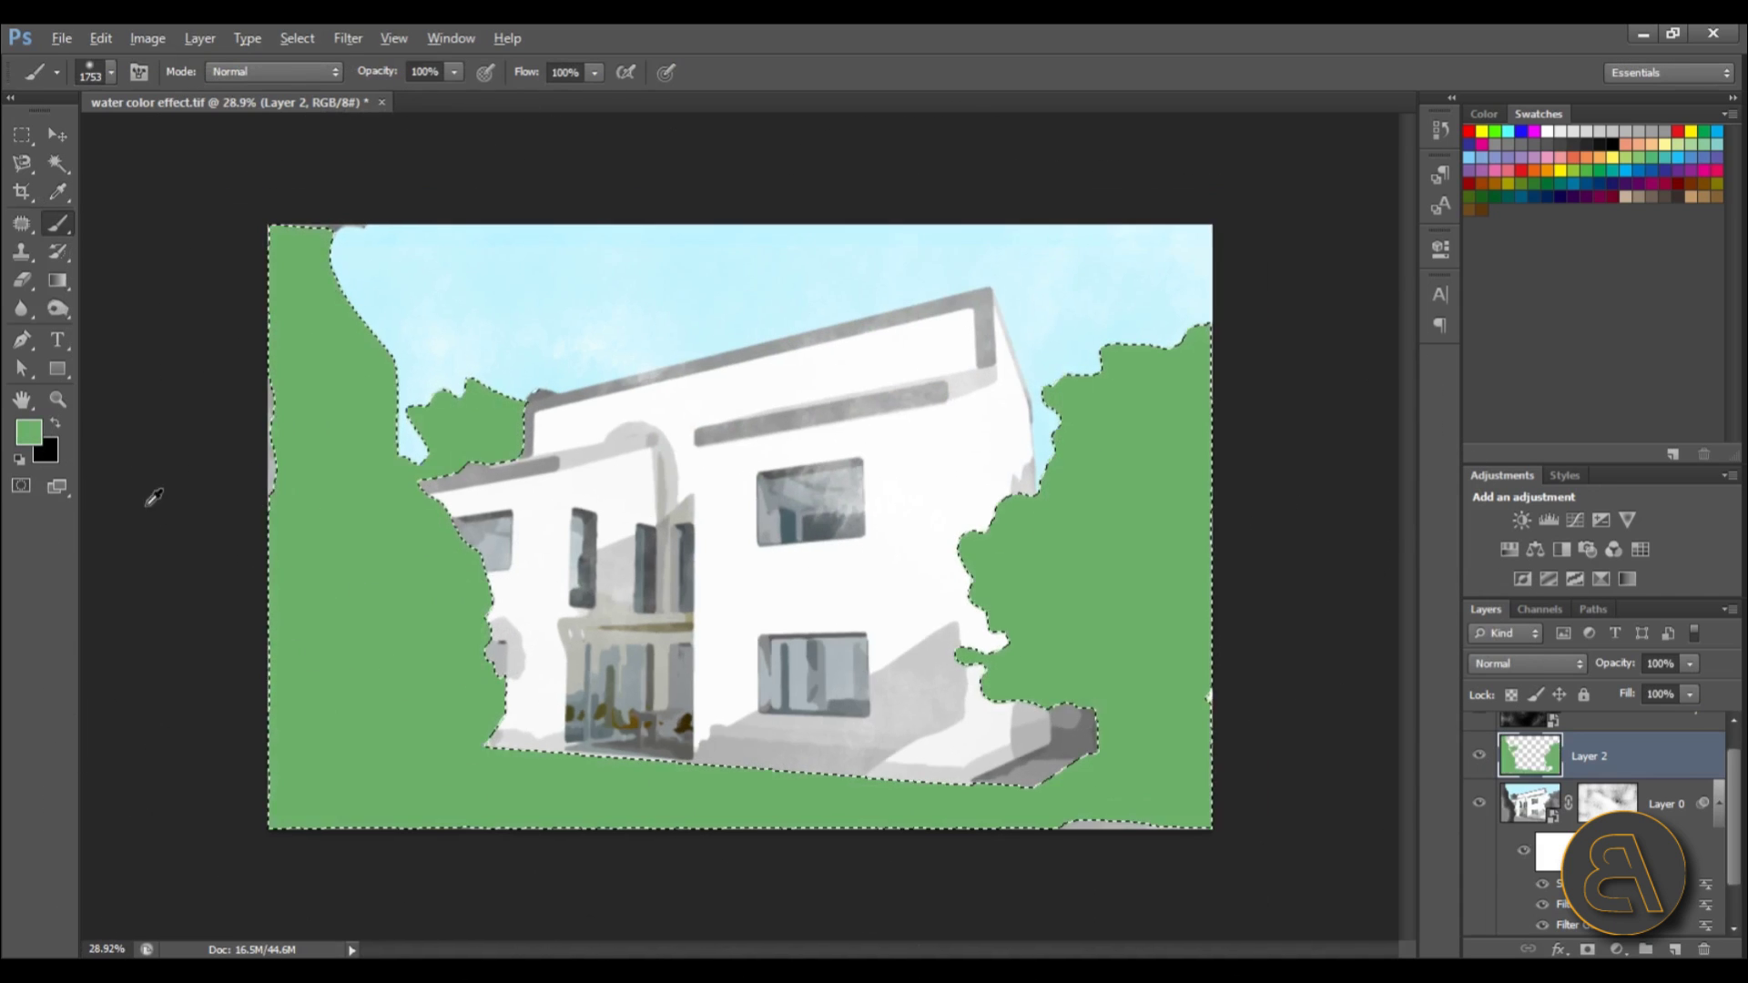
Step: Pick a darker green and brush it softly over the lower part of the large foreground tree and the adjoining lawn
click(28, 432)
mouse_move(832, 415)
mouse_down()
mouse_move(802, 411)
mouse_move(827, 438)
mouse_up()
click(1166, 301)
mouse_move(355, 910)
mouse_down()
mouse_move(292, 839)
mouse_move(395, 906)
mouse_up()
drag(145, 710, 137, 510)
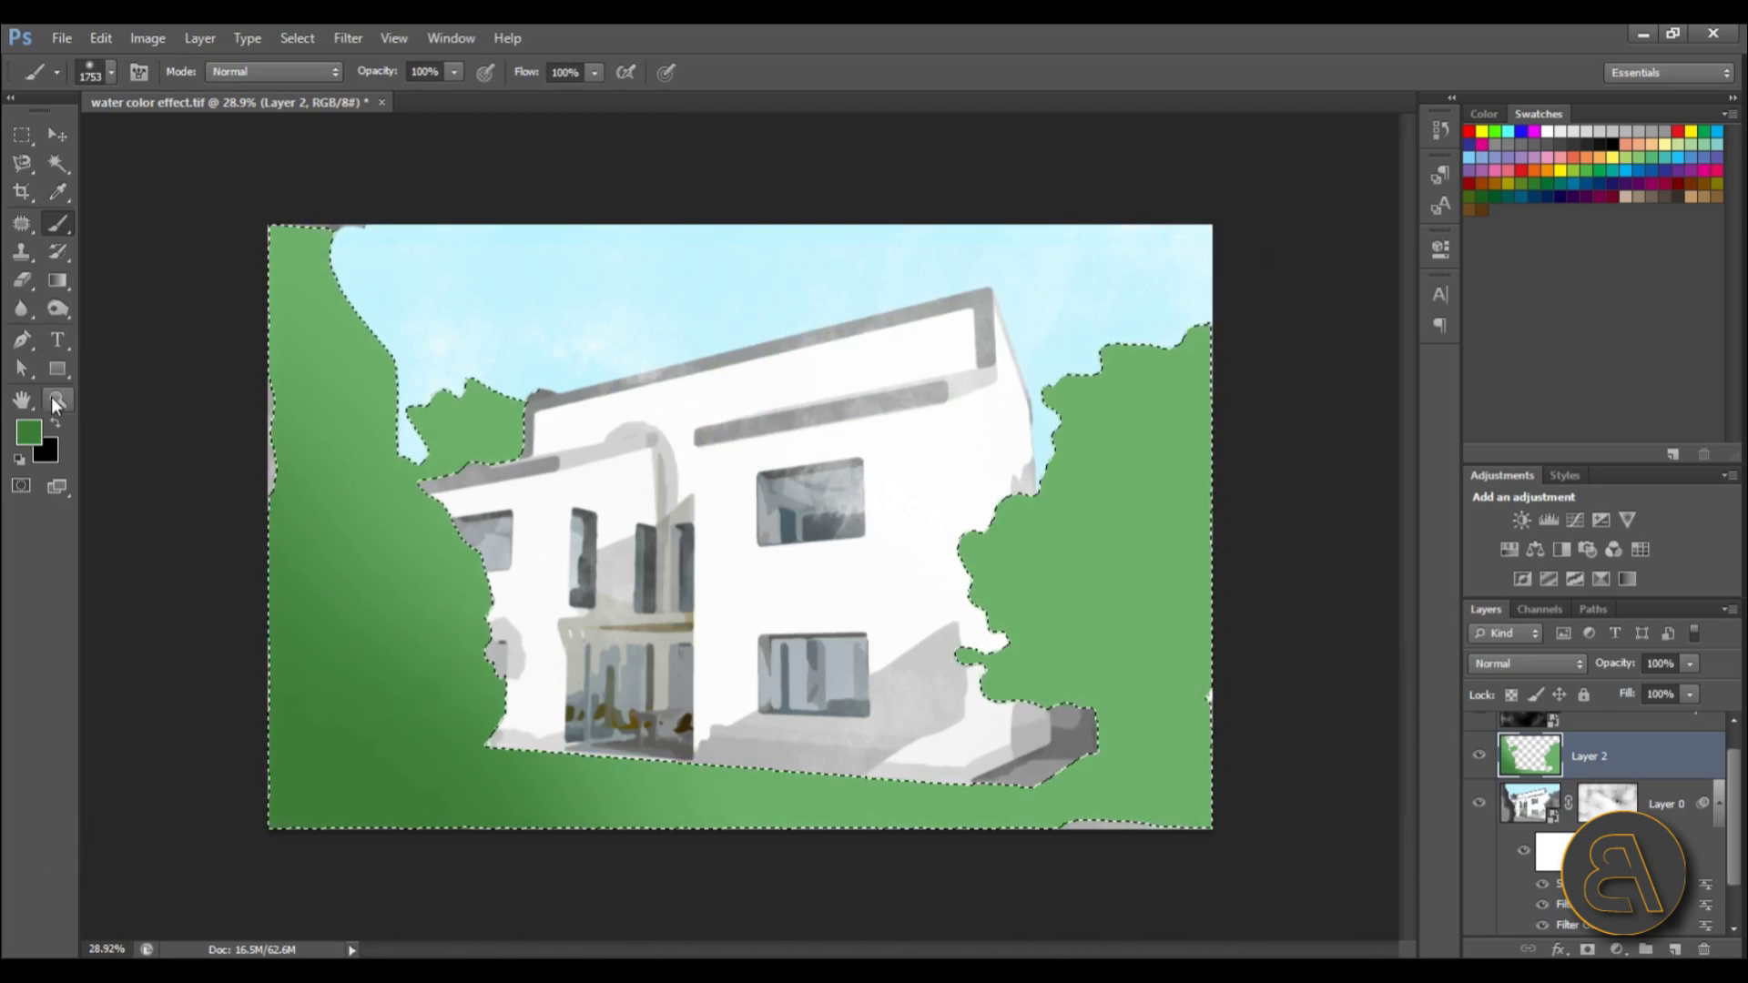
Step: Set the foreground color to light green #93c999 and brush it over the tops of the right-hand trees and the small tree behind the building
click(28, 432)
drag(781, 381, 736, 353)
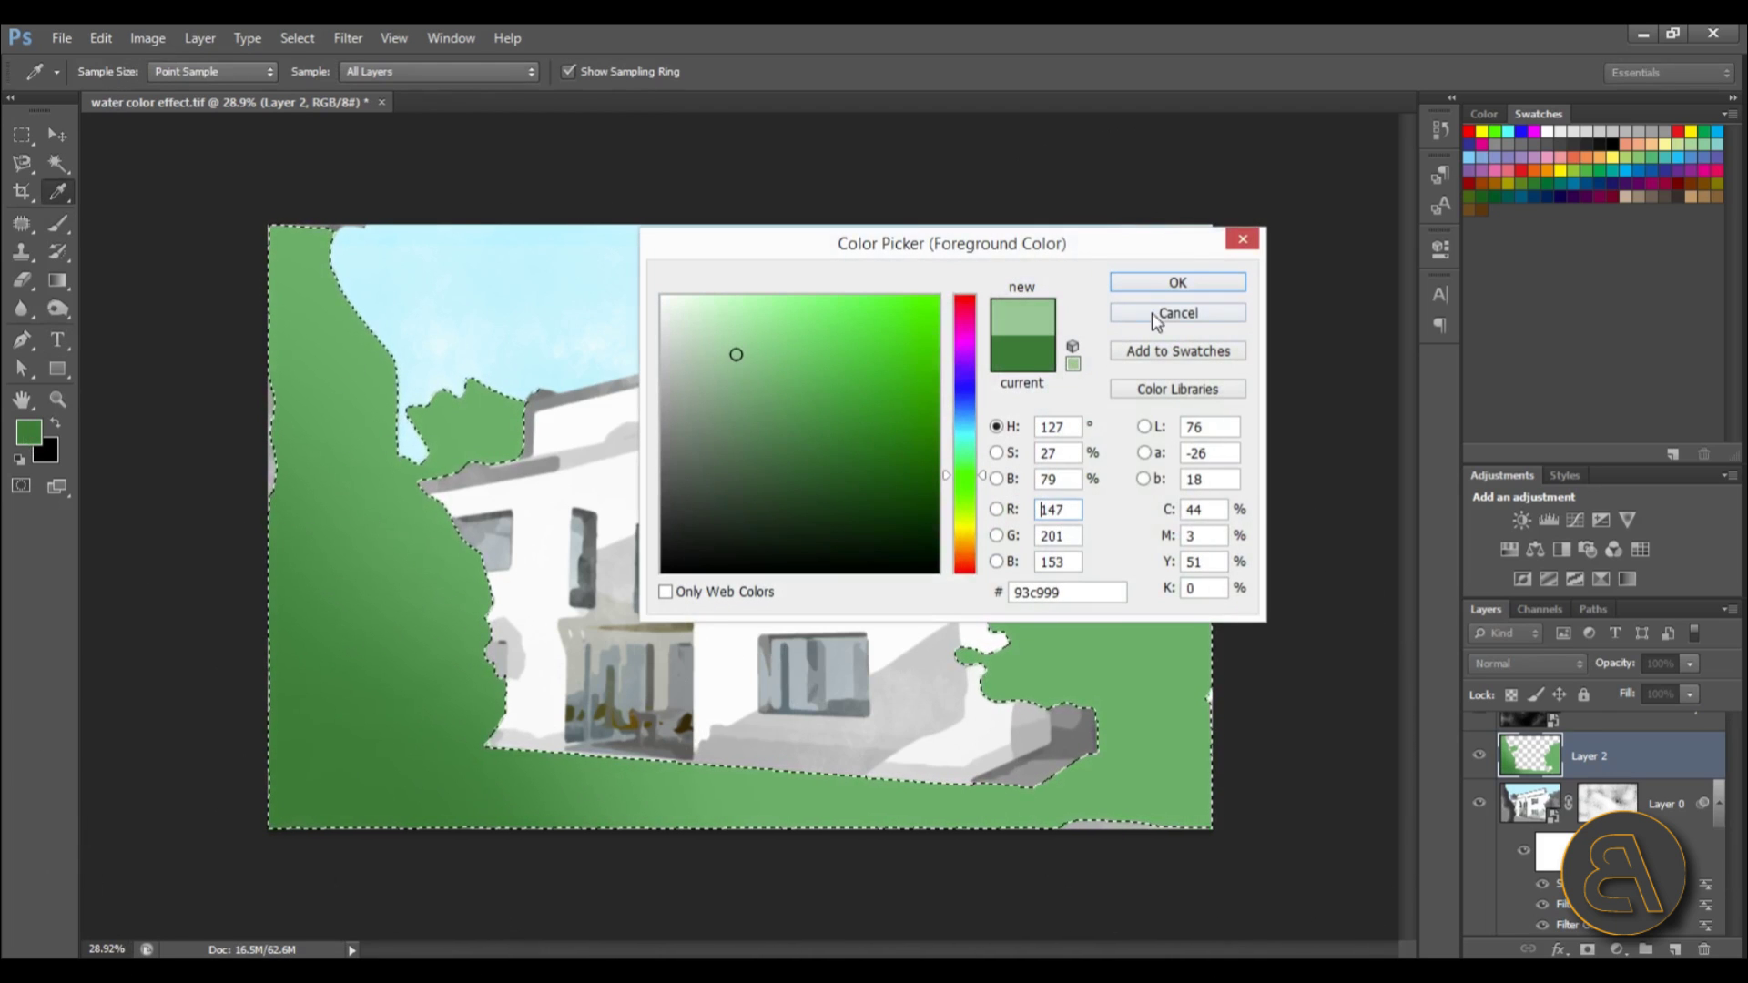
click(1165, 284)
drag(1166, 428, 1171, 234)
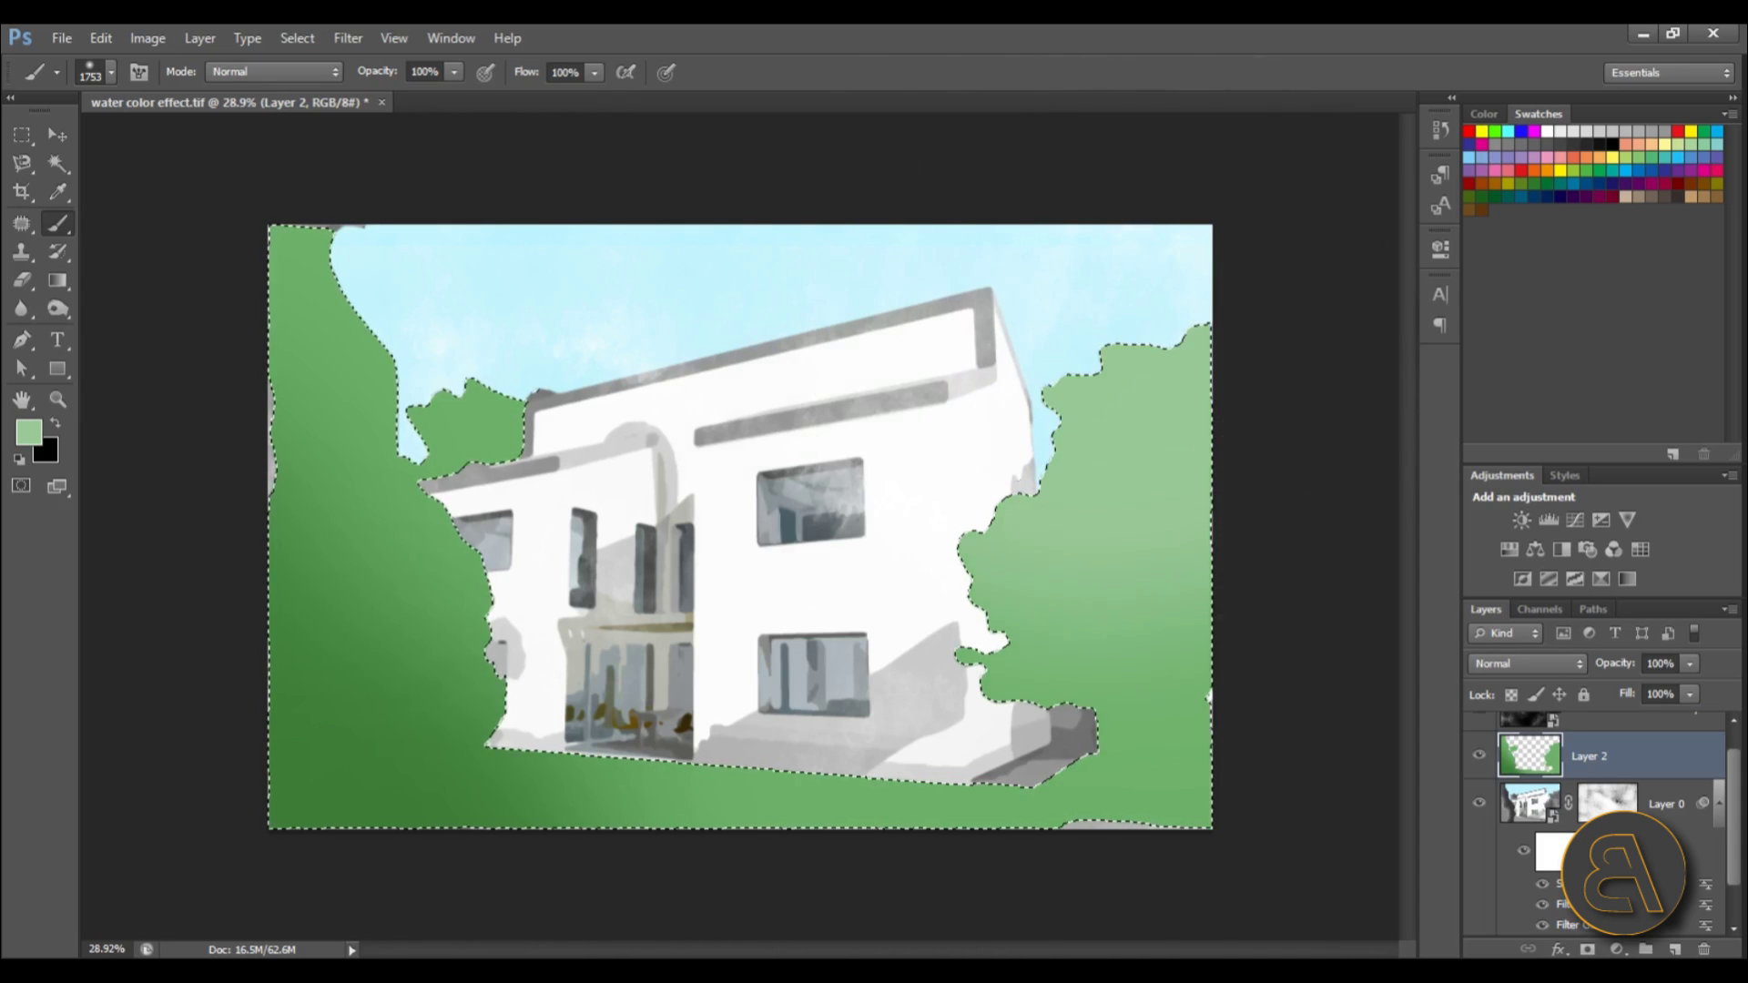
drag(374, 247, 604, 292)
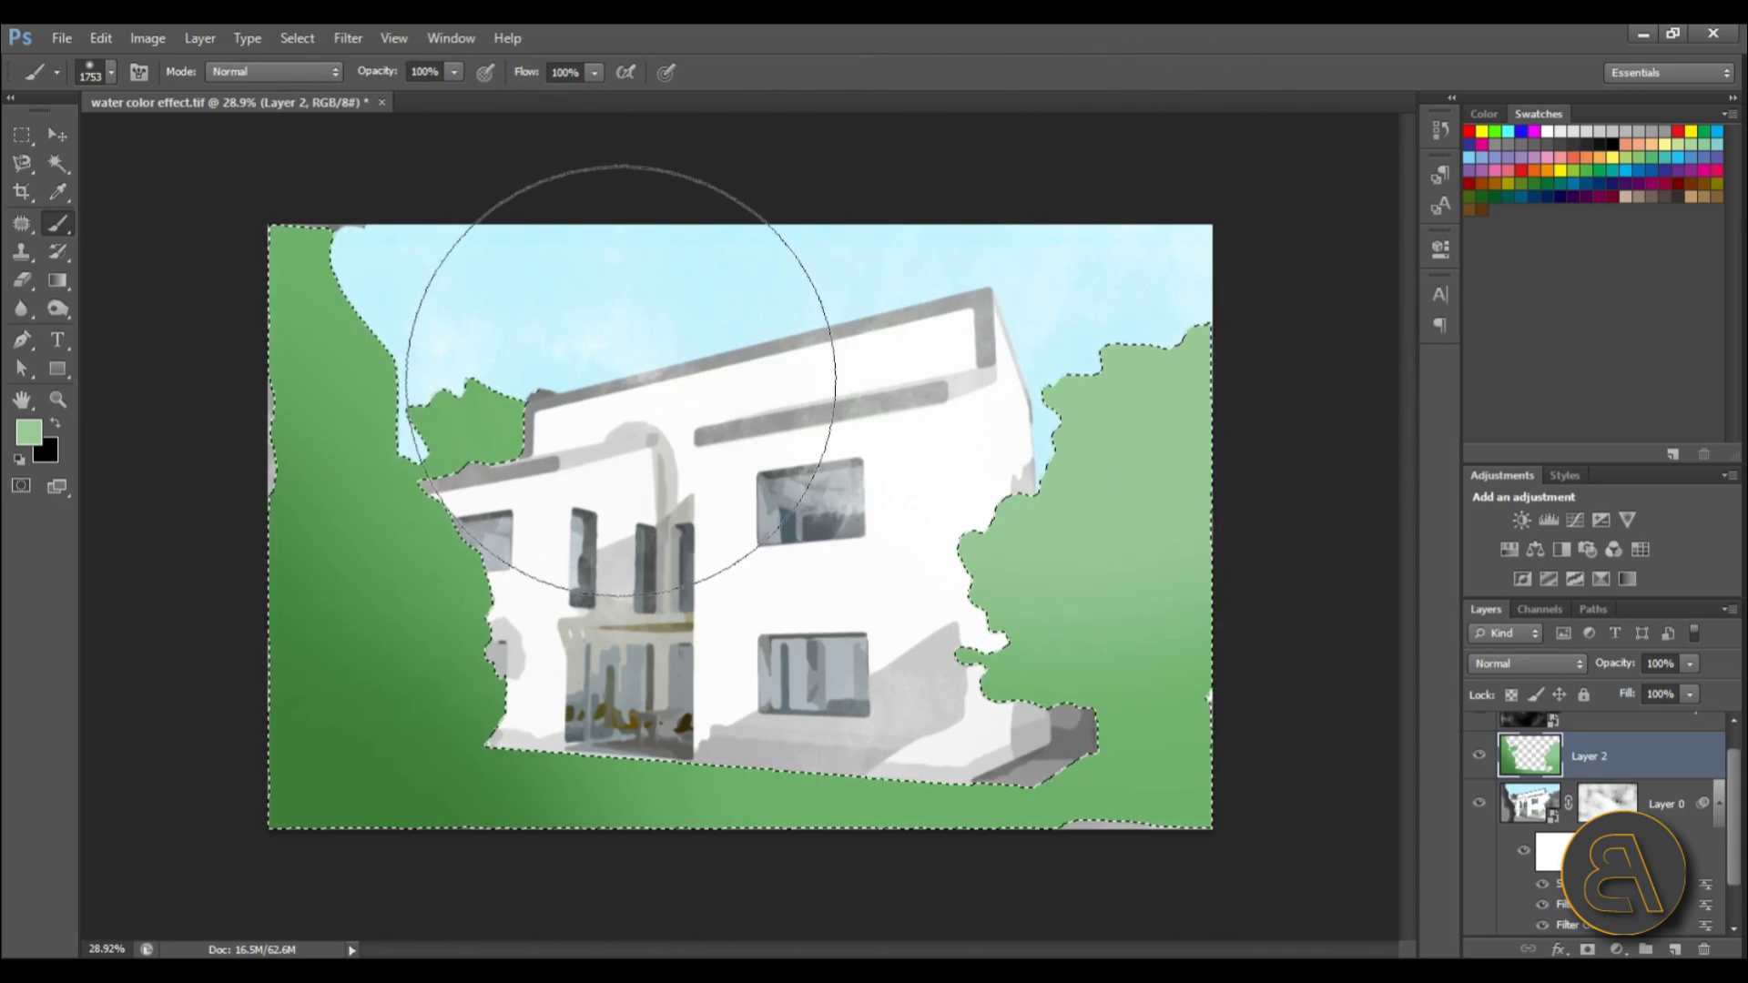
Step: Clear the selection around the painted trees and ground
scroll(702, 410, up, 3)
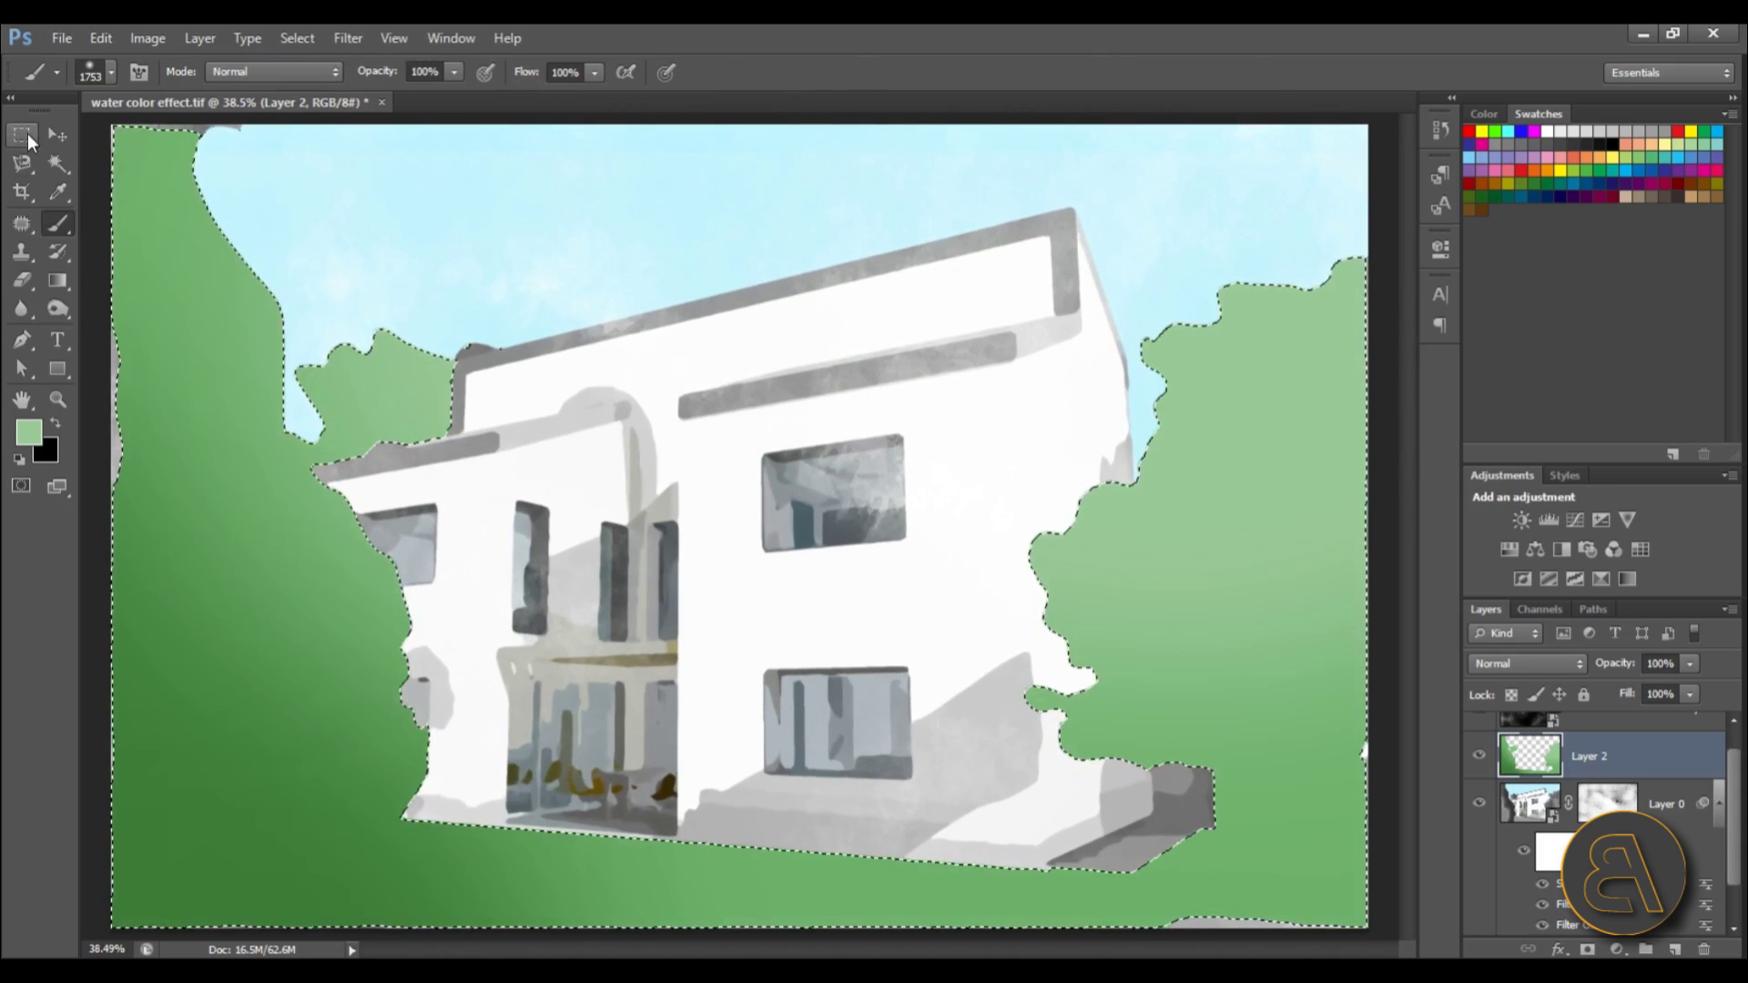
click(26, 136)
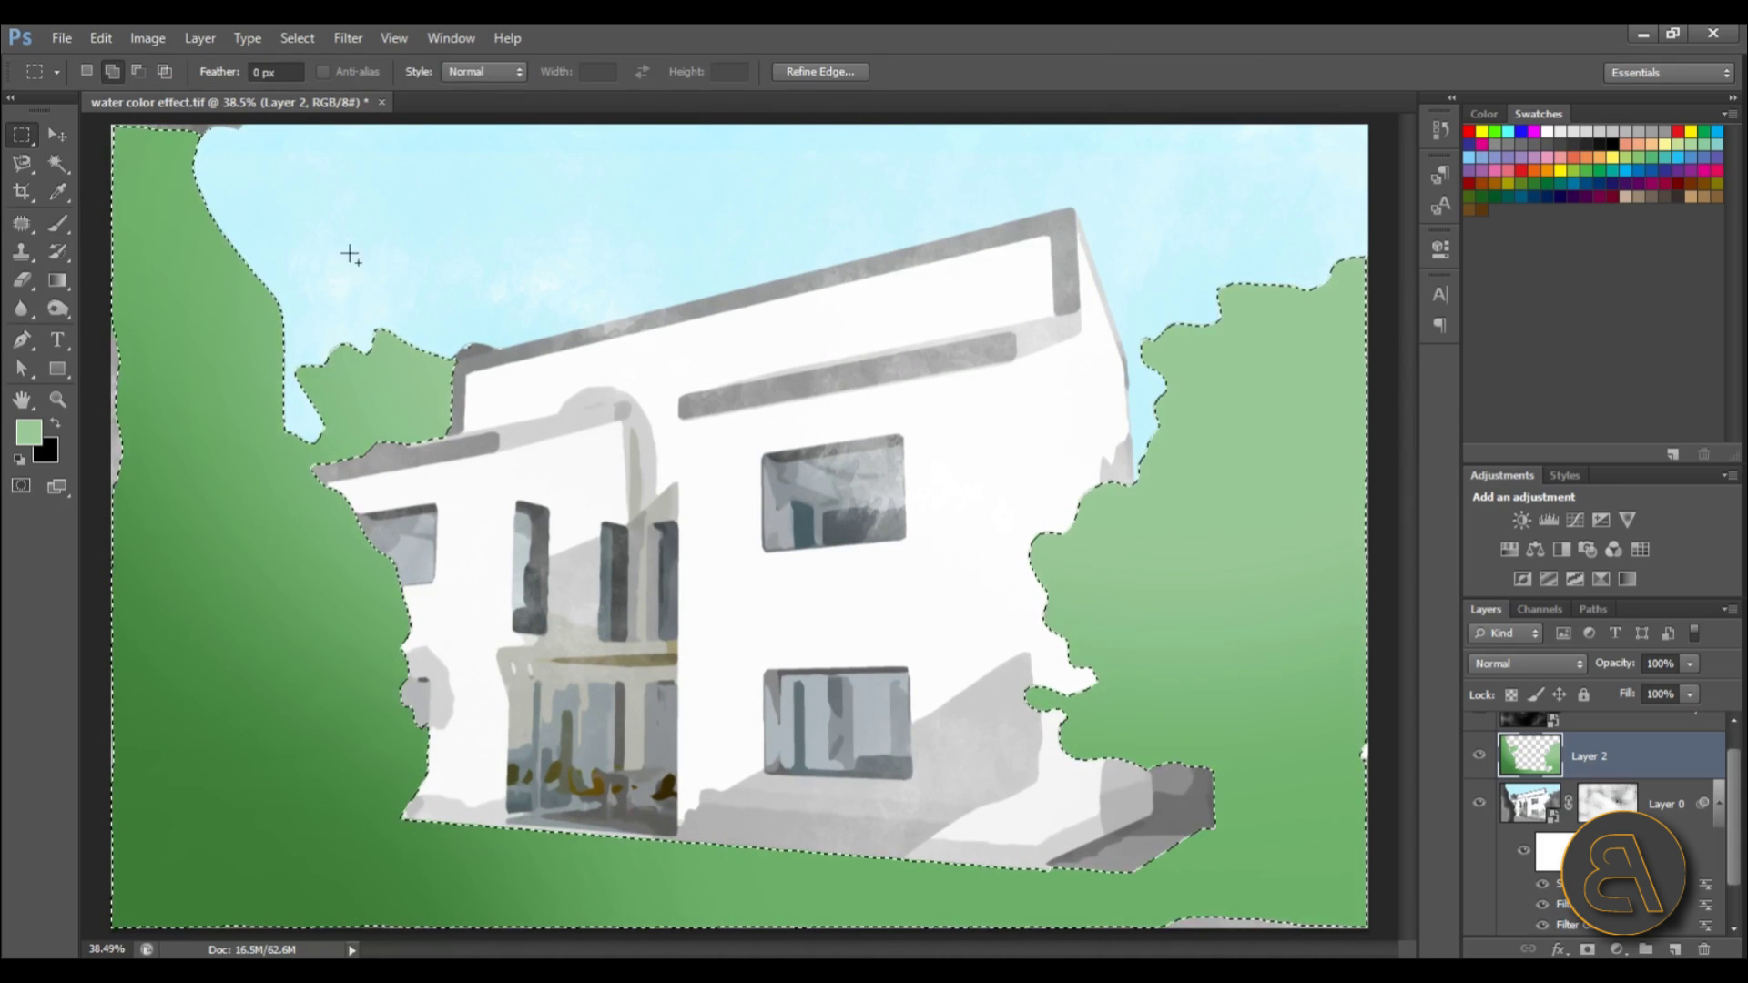
right_click(508, 282)
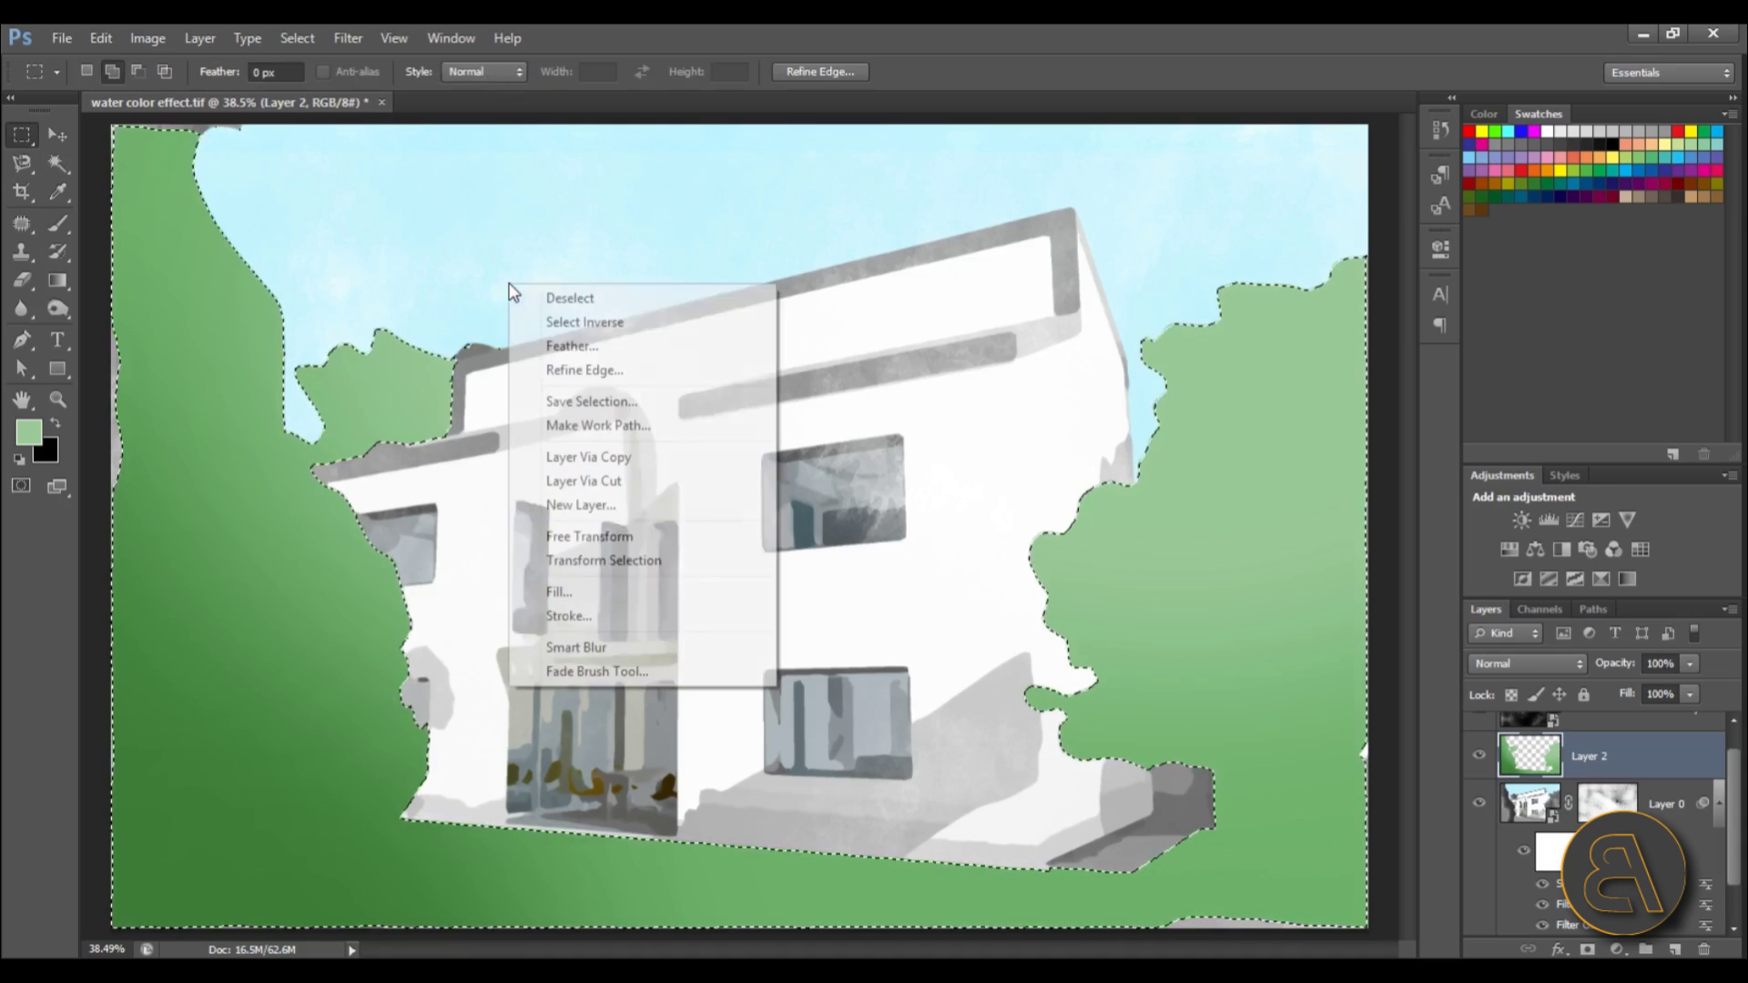
click(546, 295)
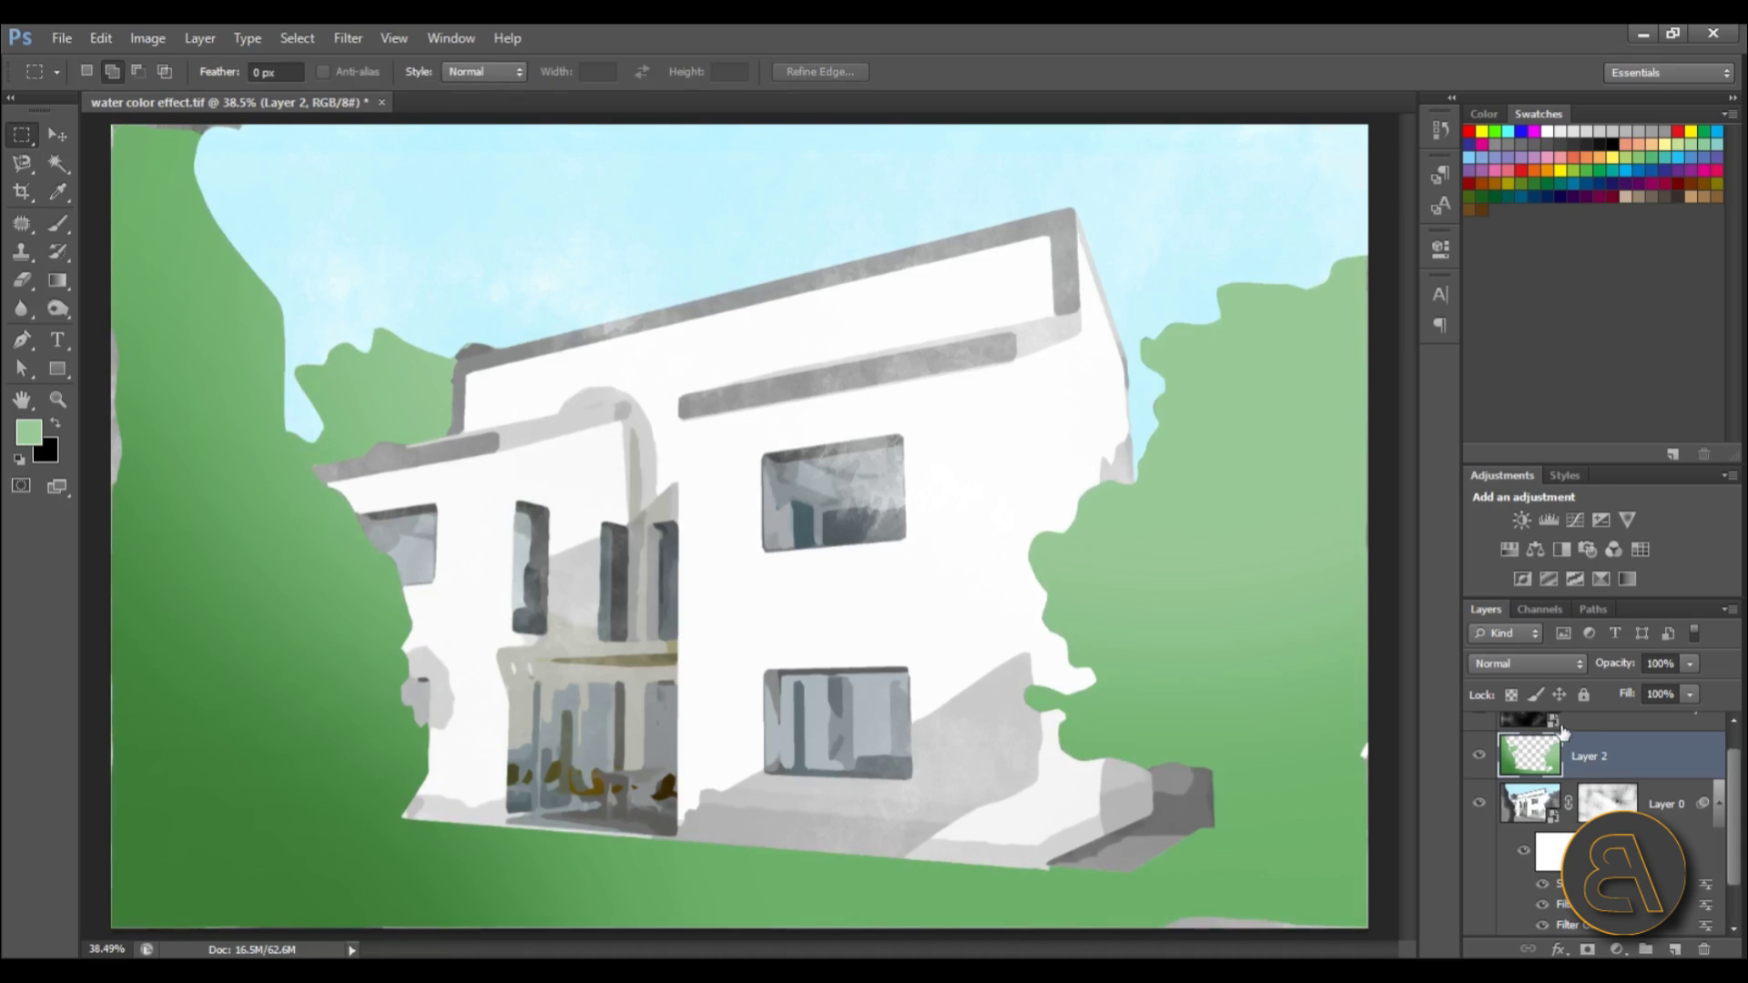
Step: Step through the blend modes for Layer 2 and settle on Soft Light
click(1513, 669)
key(Escape)
key(Down)
key(Down)
key(Down)
key(Down)
key(Down)
key(Down)
key(Down)
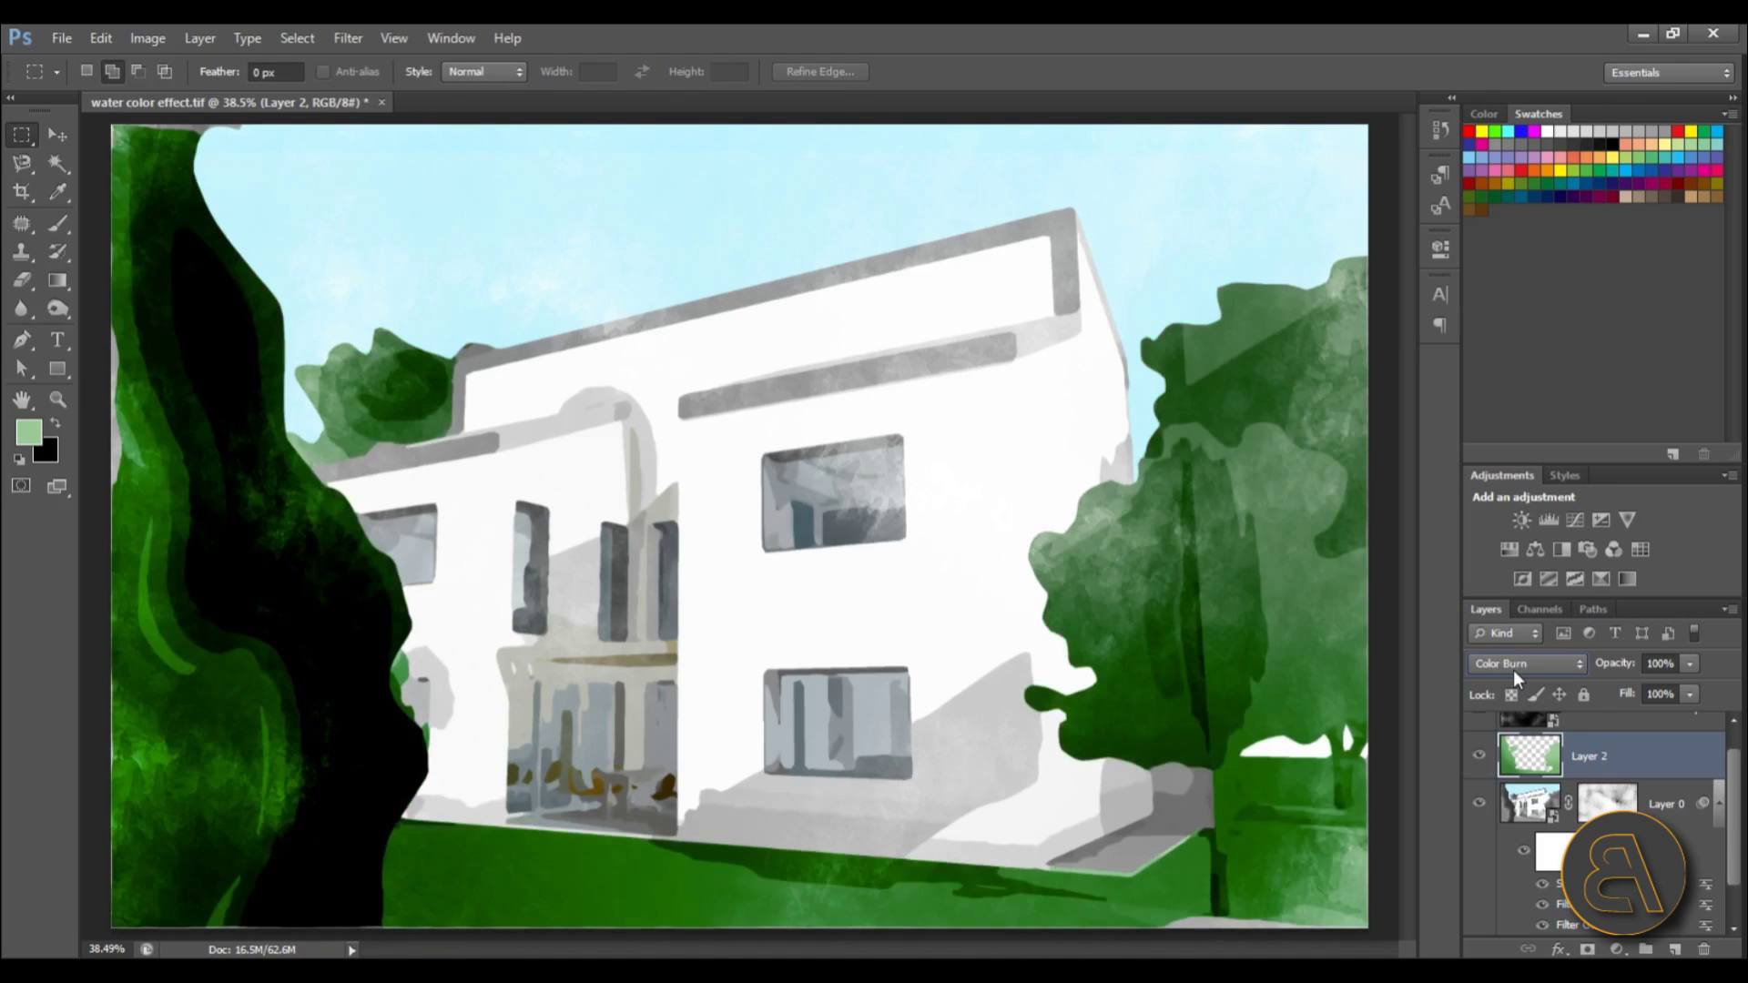
key(Down)
key(Down)
key(Down)
key(Down)
key(Down)
key(Down)
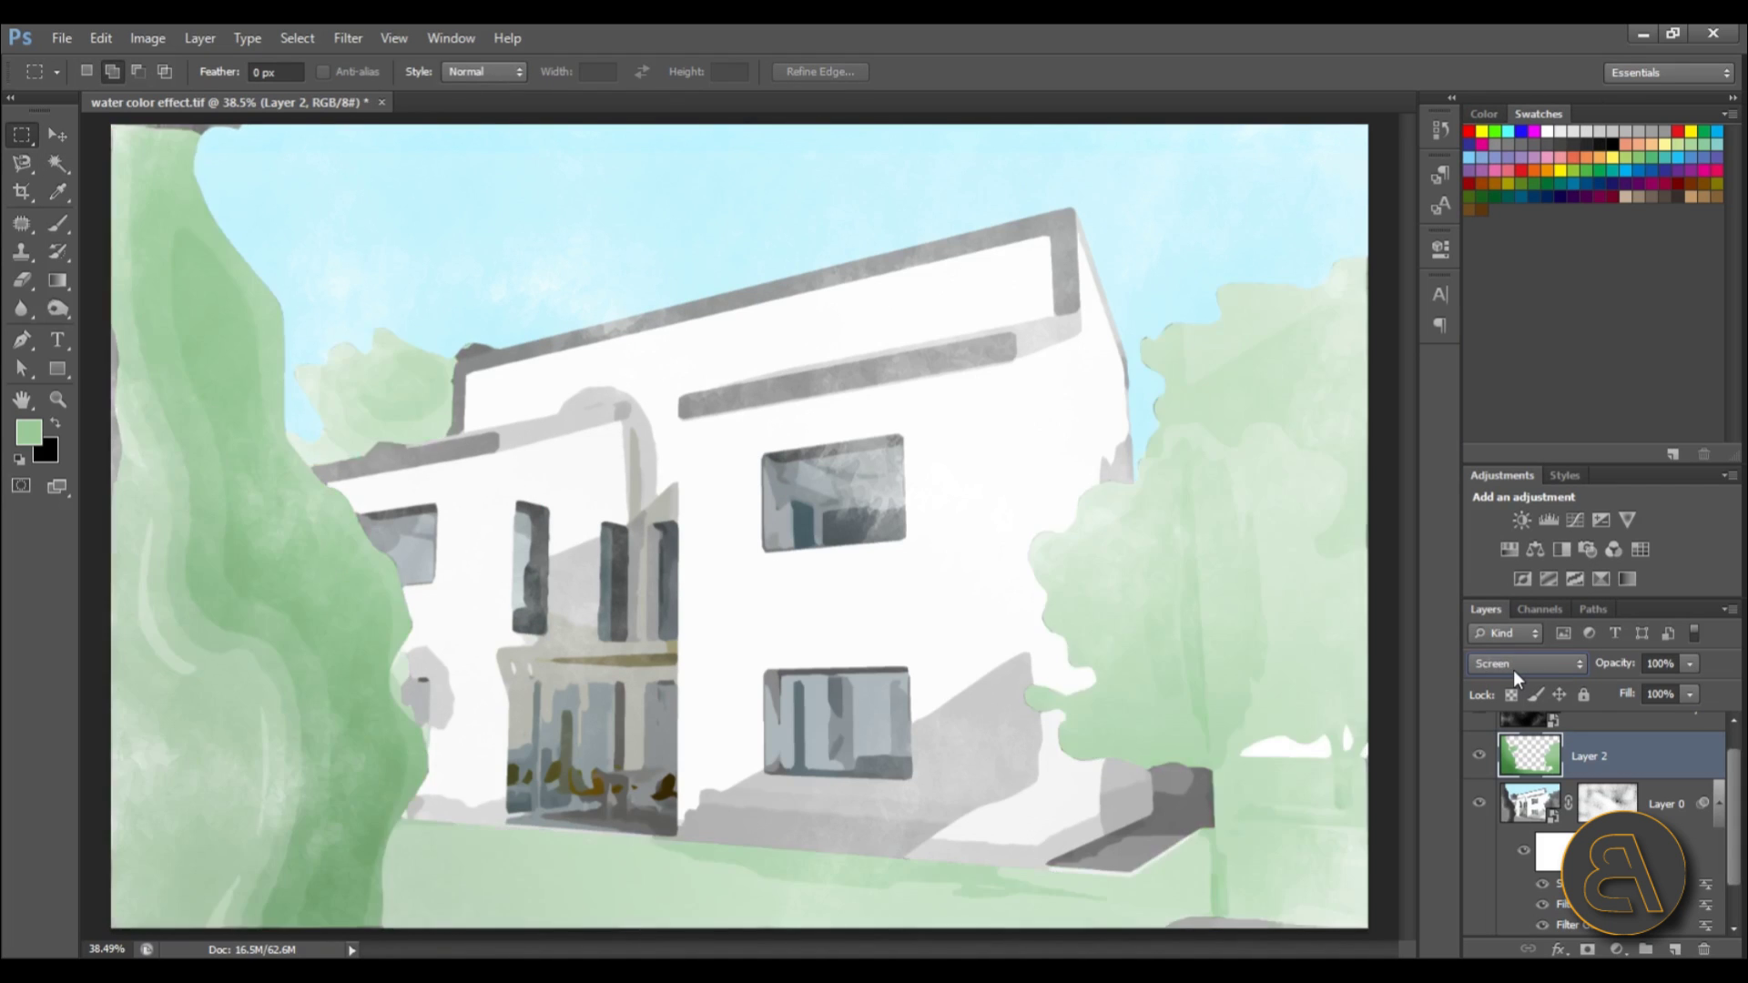
key(Down)
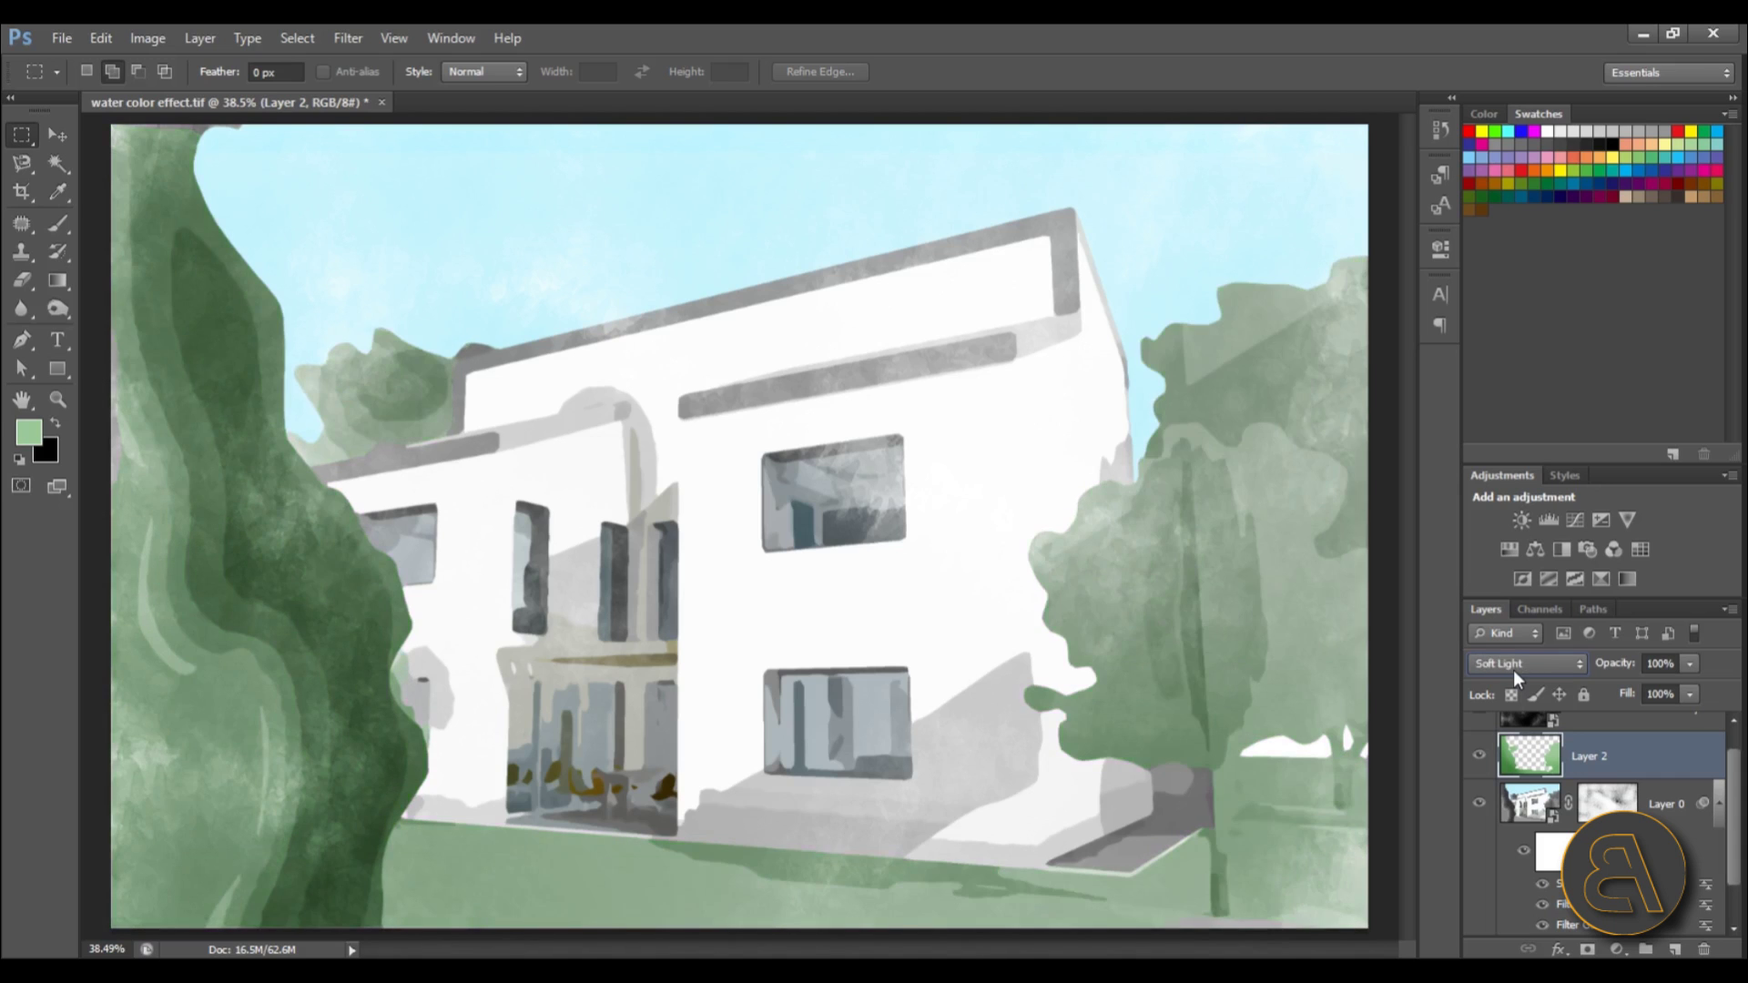
key(Up)
key(Down)
Step: Place the hand drawn effect image from the desktop directly above Layer 0 at 100% scale
click(1669, 801)
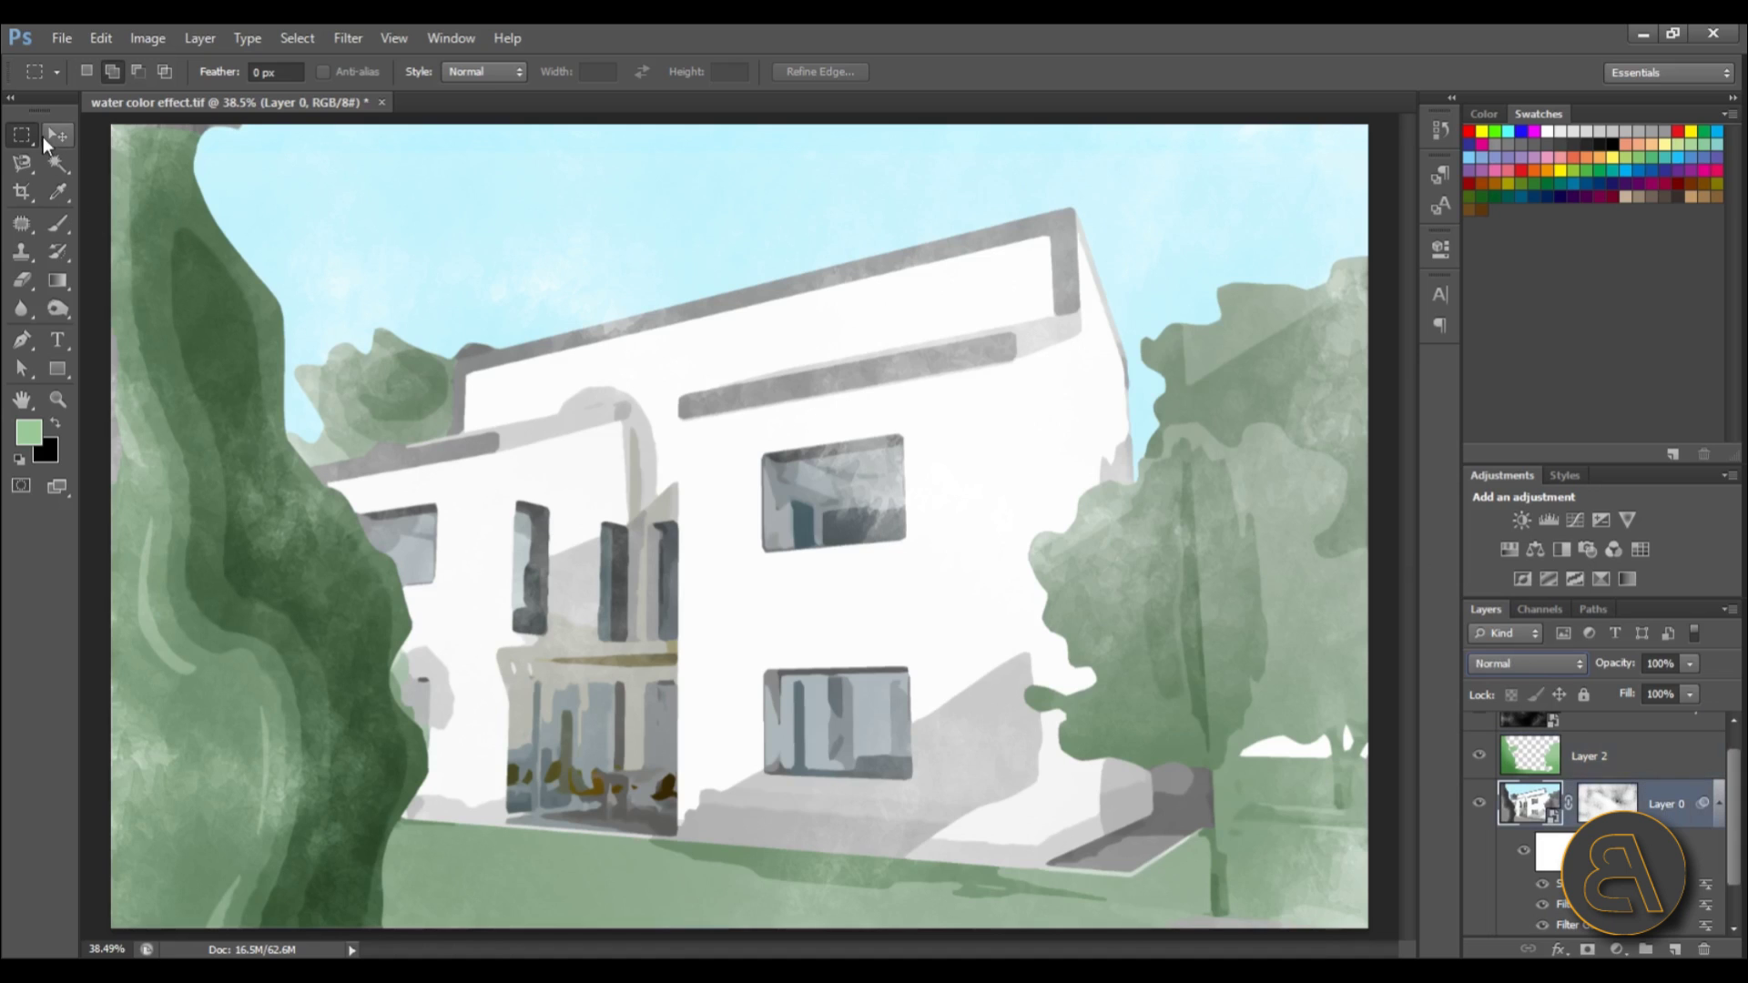
click(44, 135)
scroll(817, 564, down, 2)
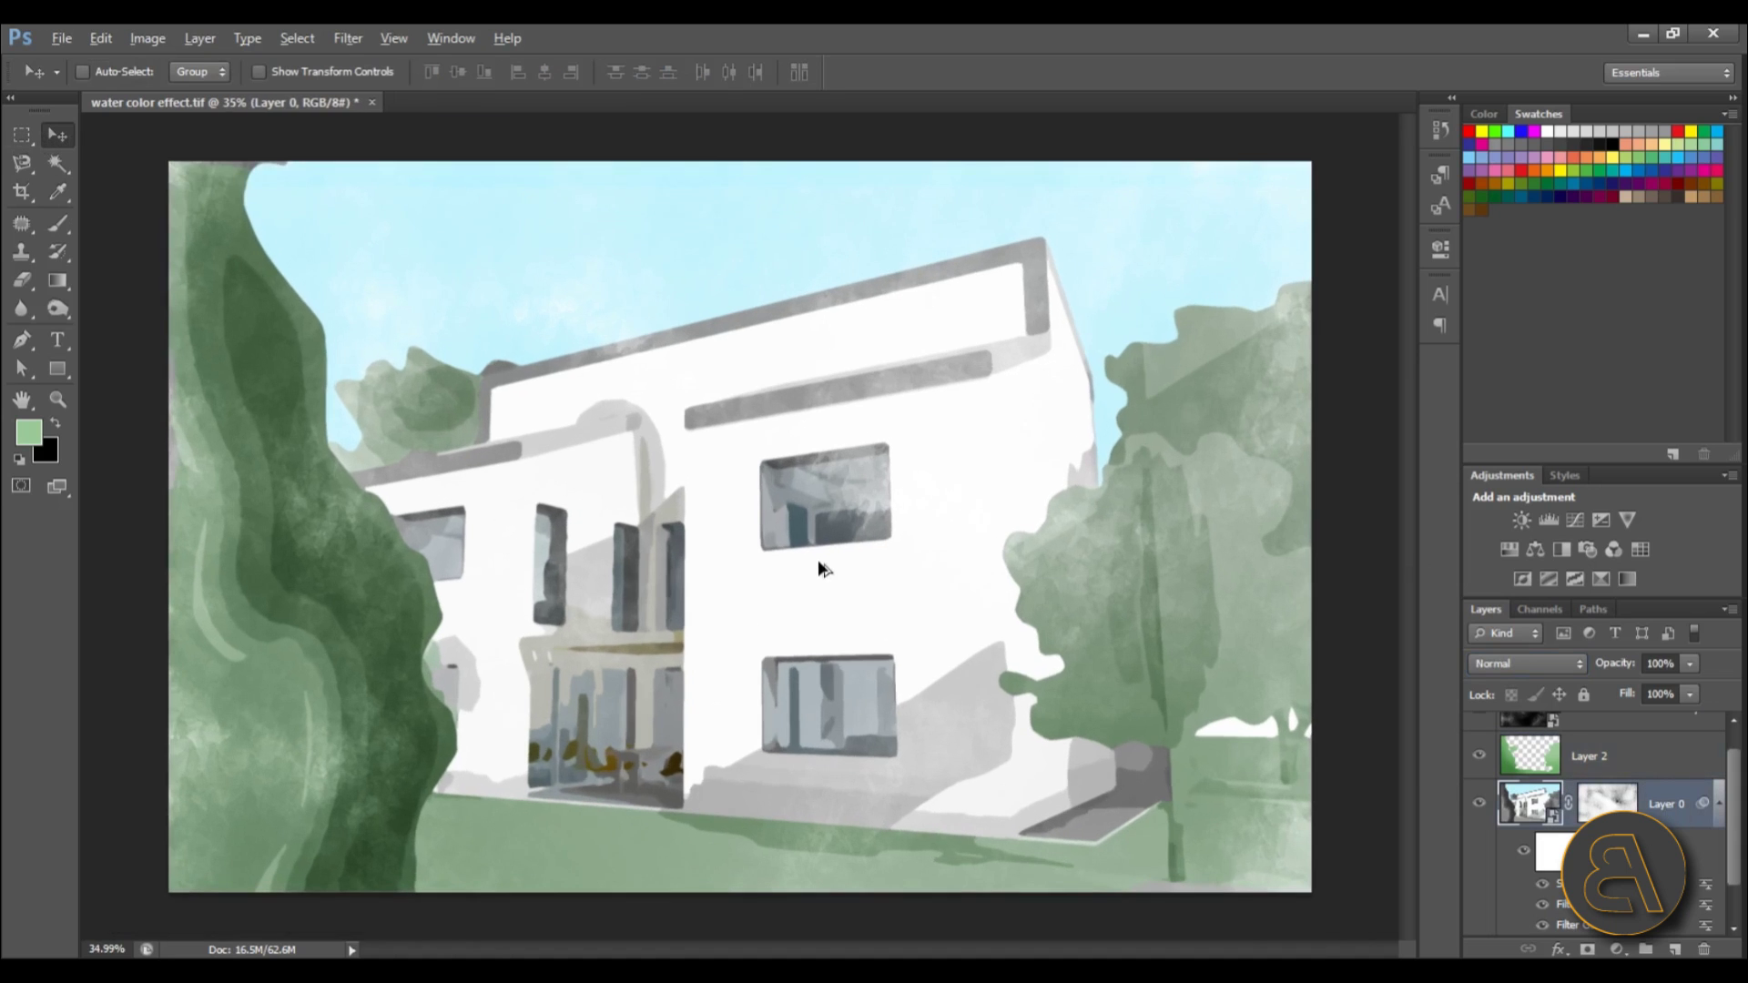
key(alt)
double_click(732, 42)
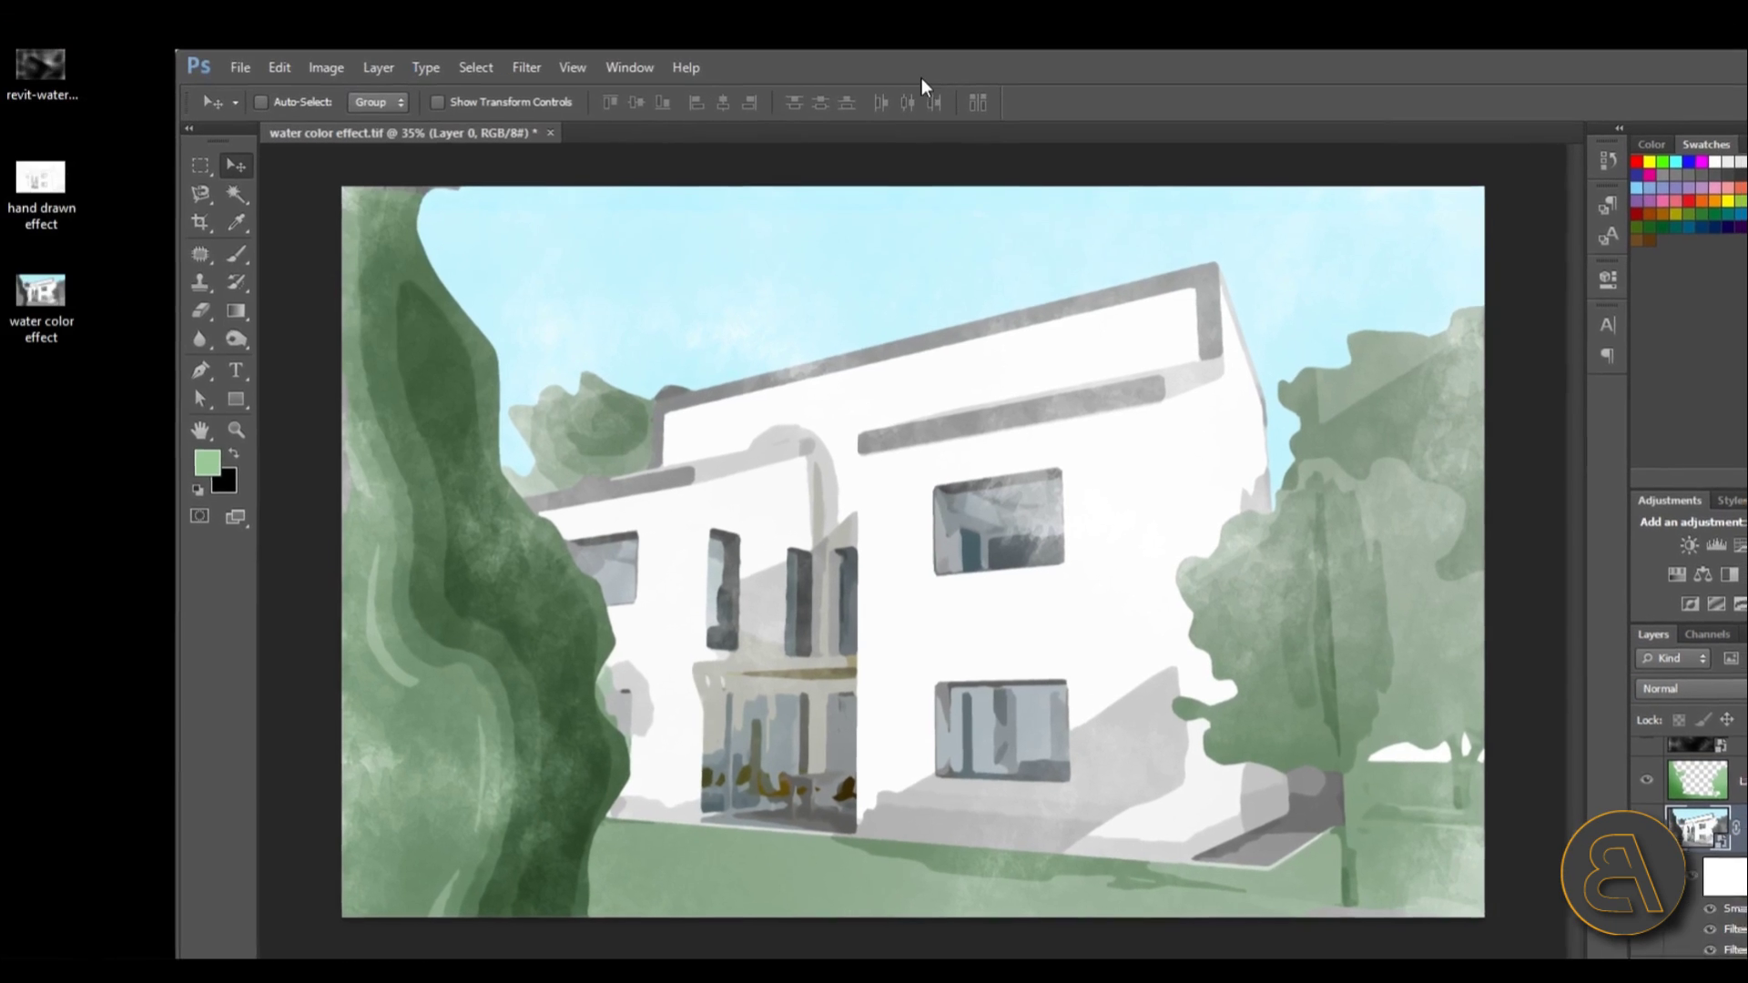
drag(54, 210, 879, 546)
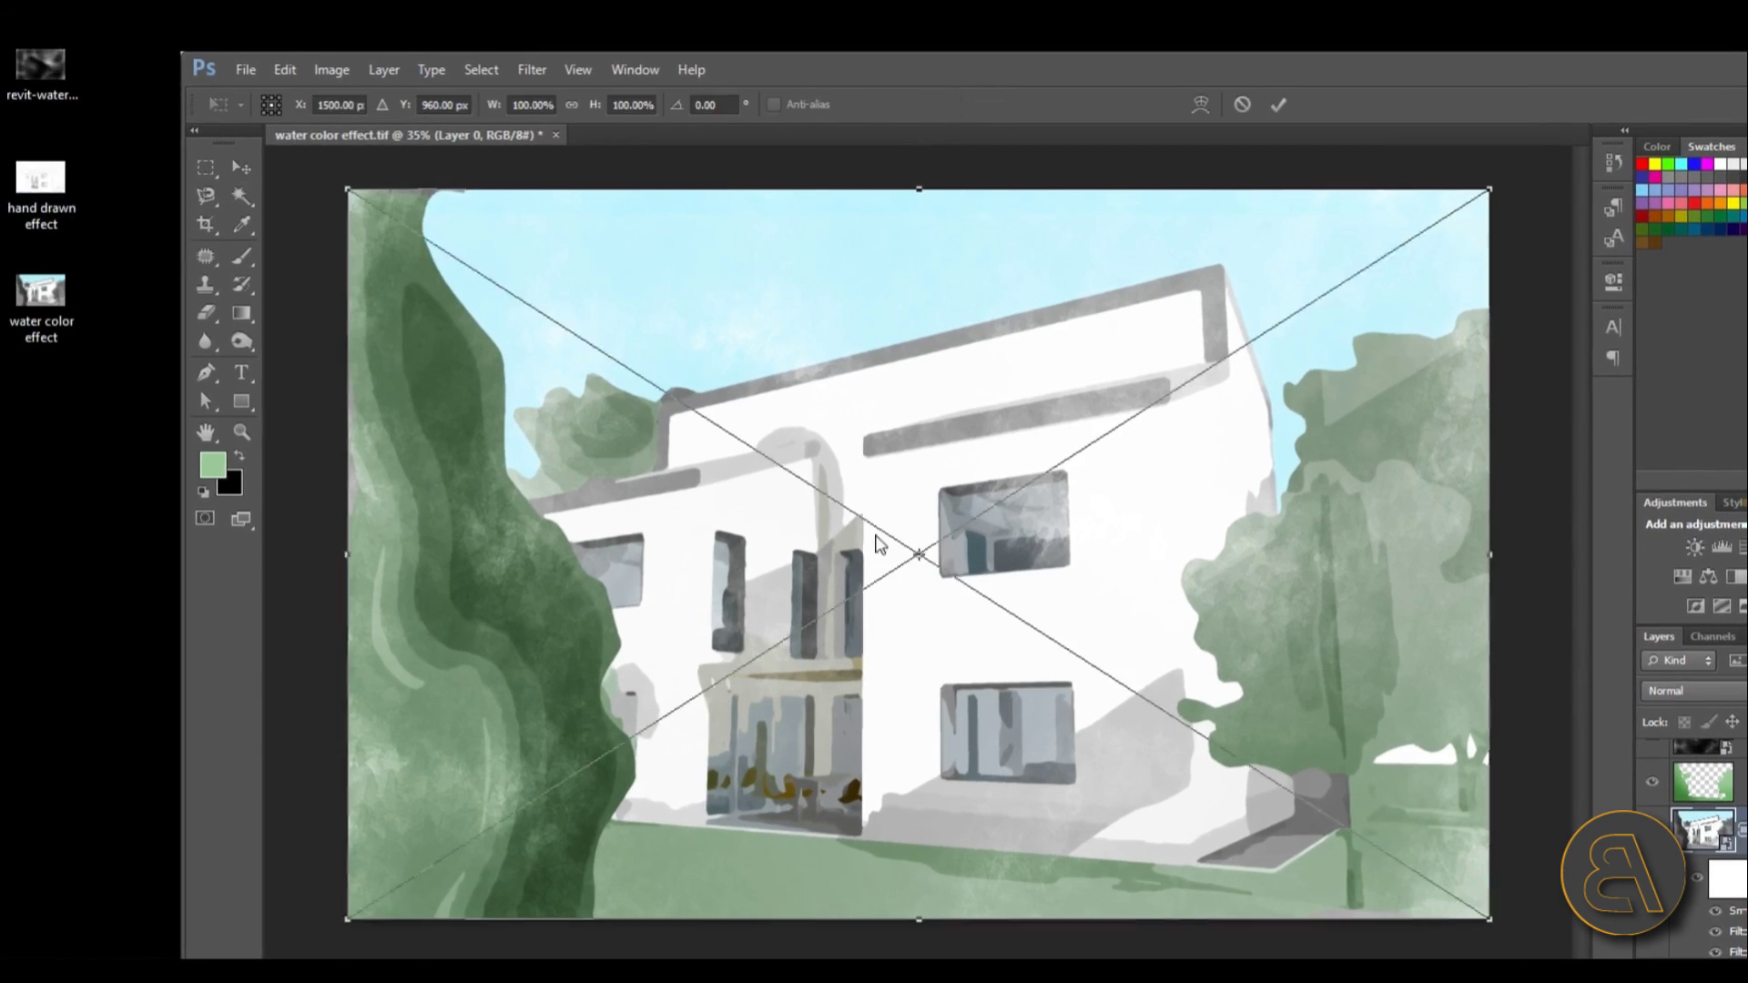
click(1278, 104)
double_click(1402, 72)
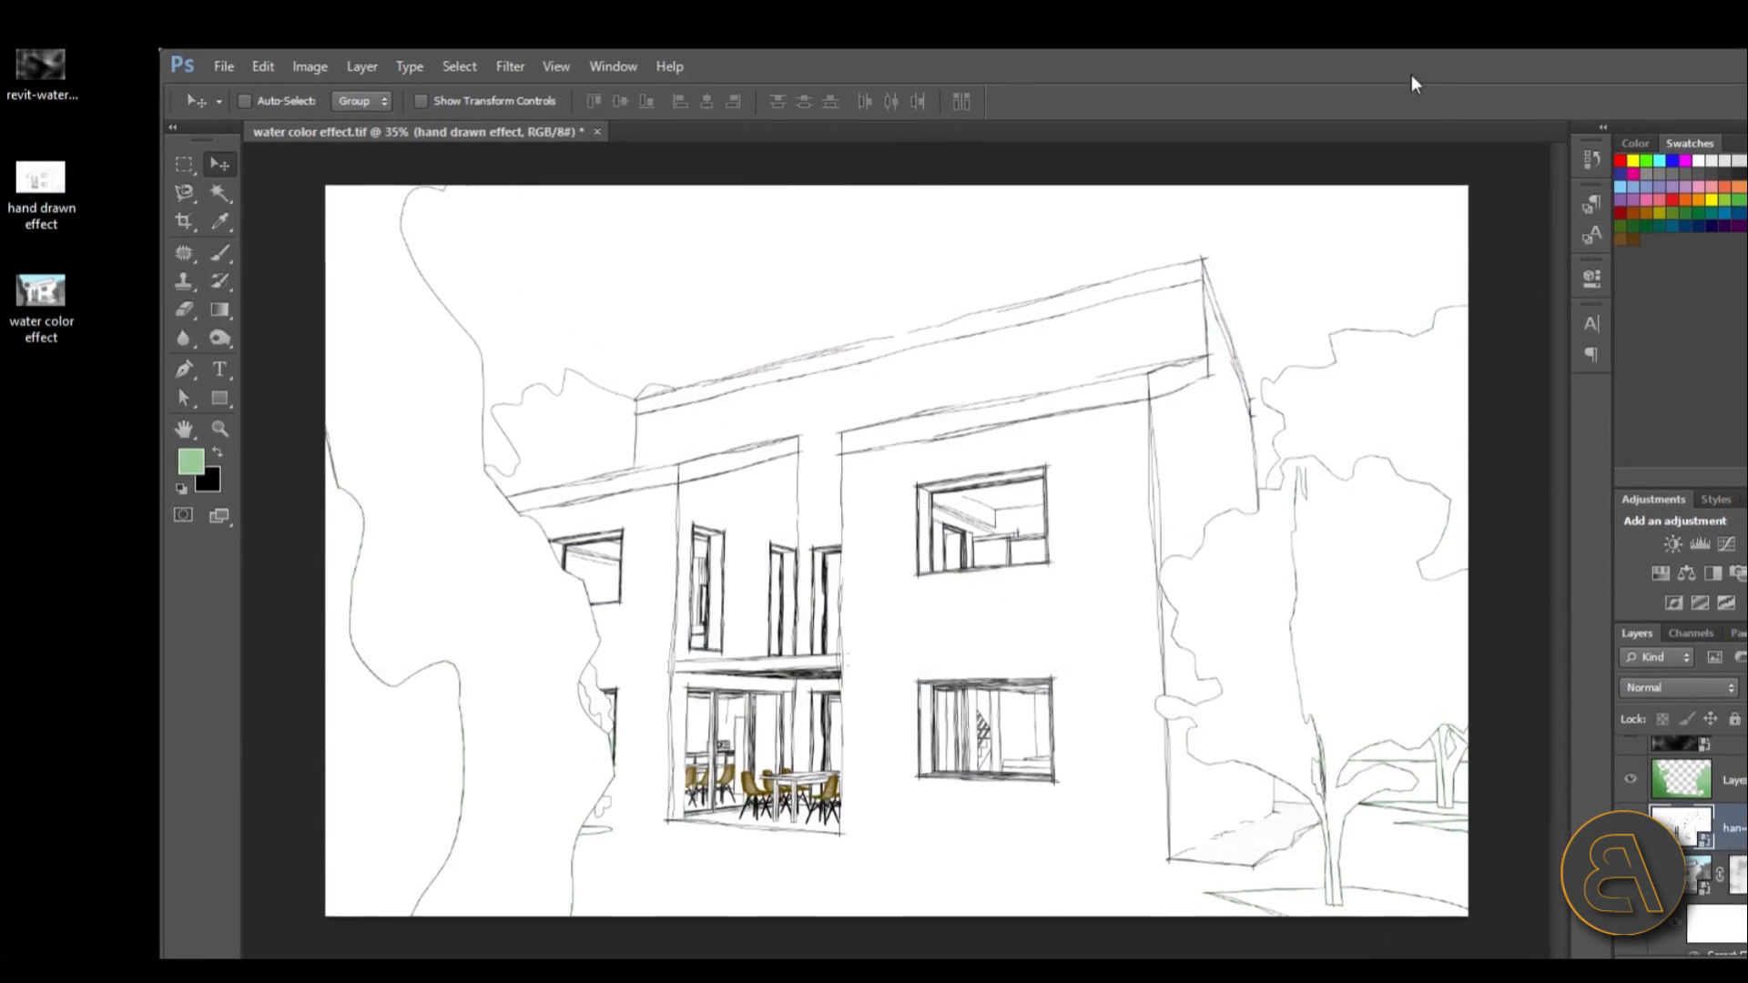
click(1646, 71)
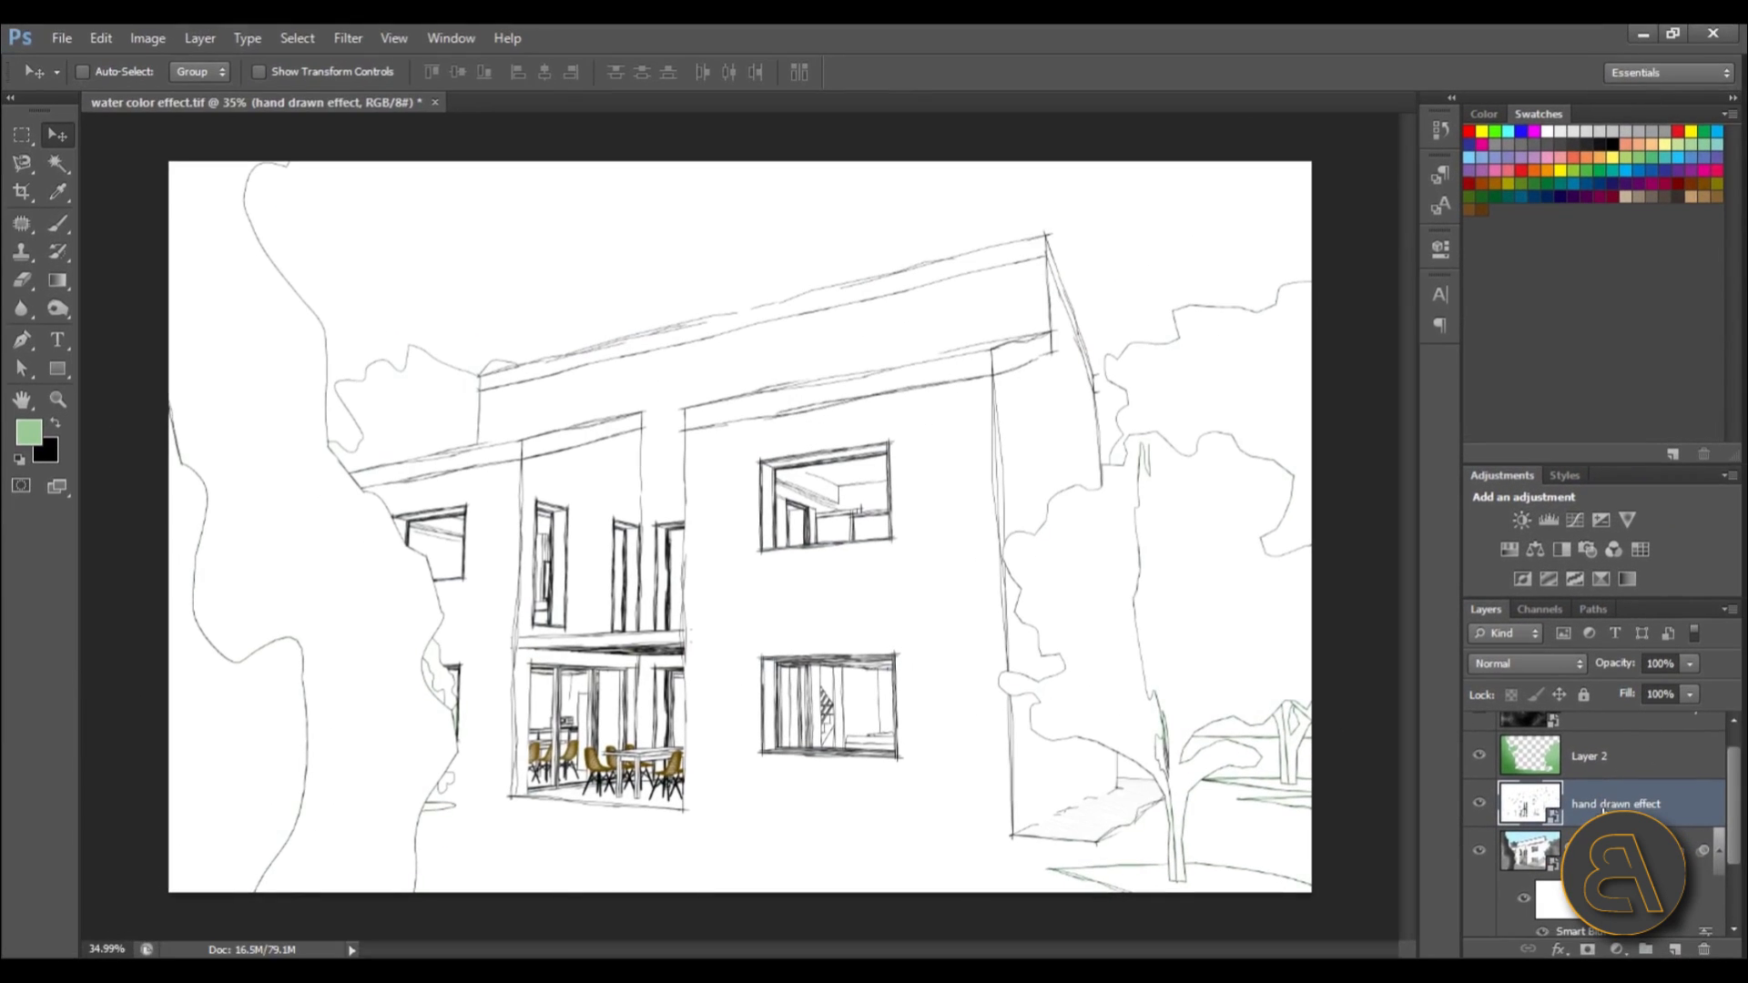
Step: Move the hand drawn effect layer above Layer 2, try the Overlay blend mode on it, and set it to Multiply
drag(1602, 810, 1613, 735)
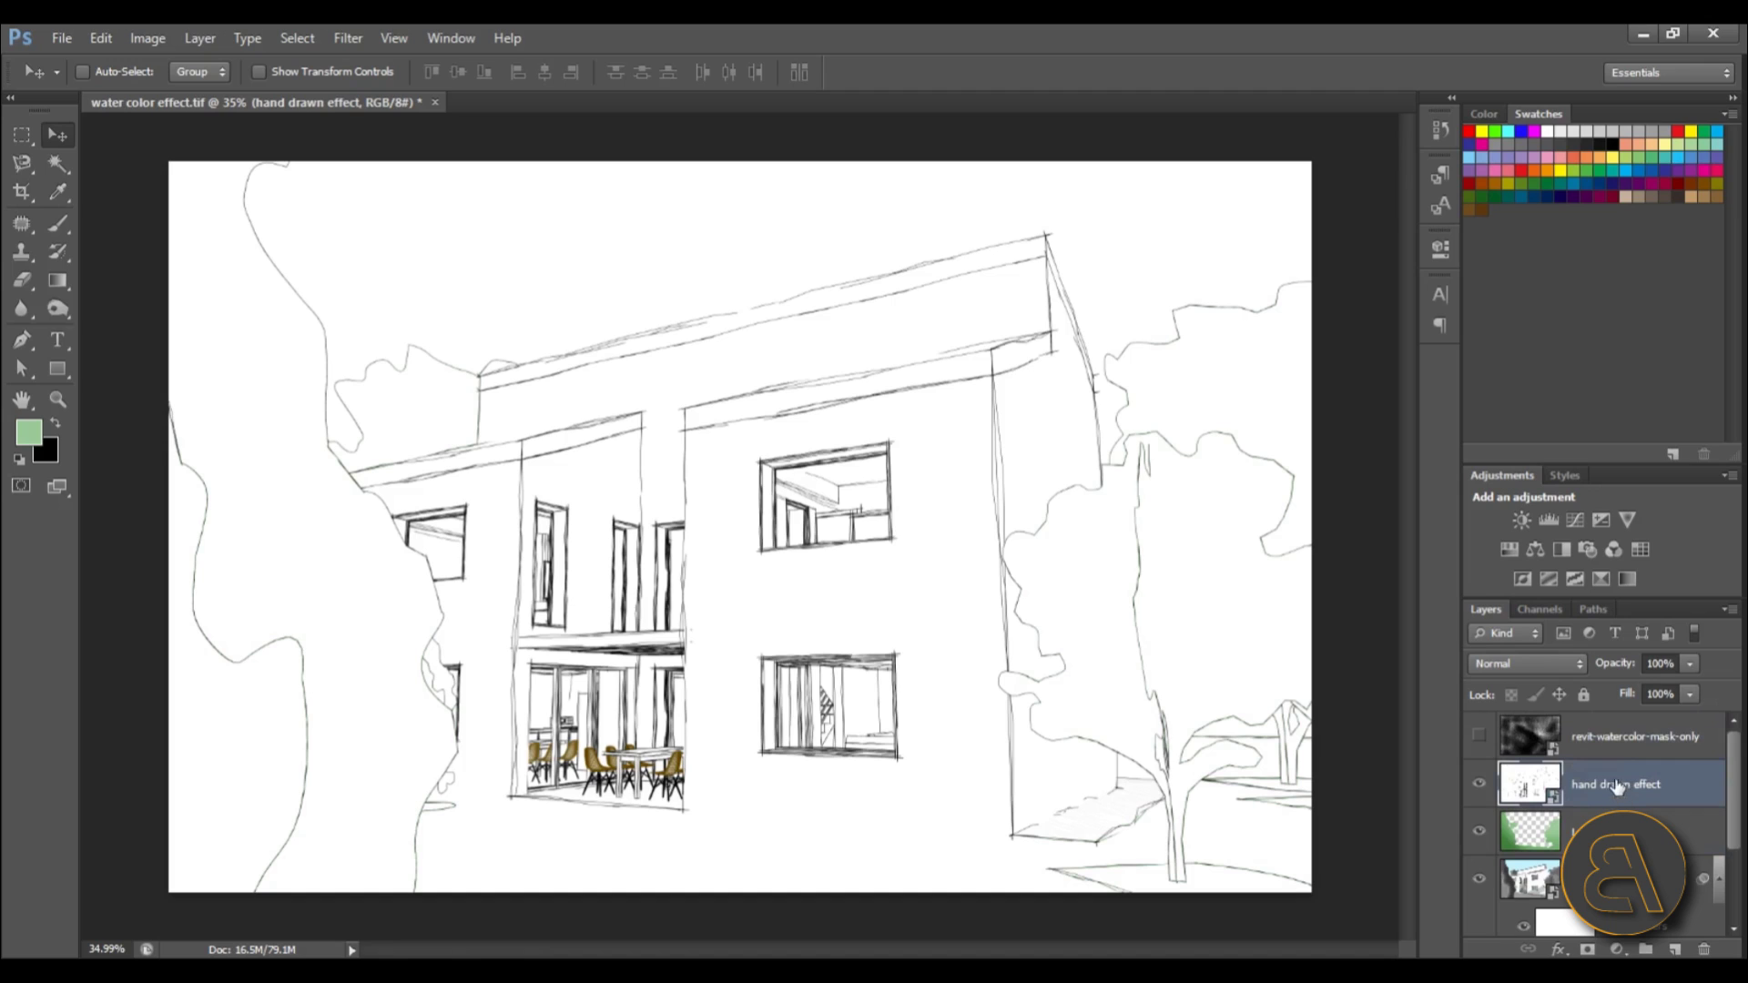
click(1529, 663)
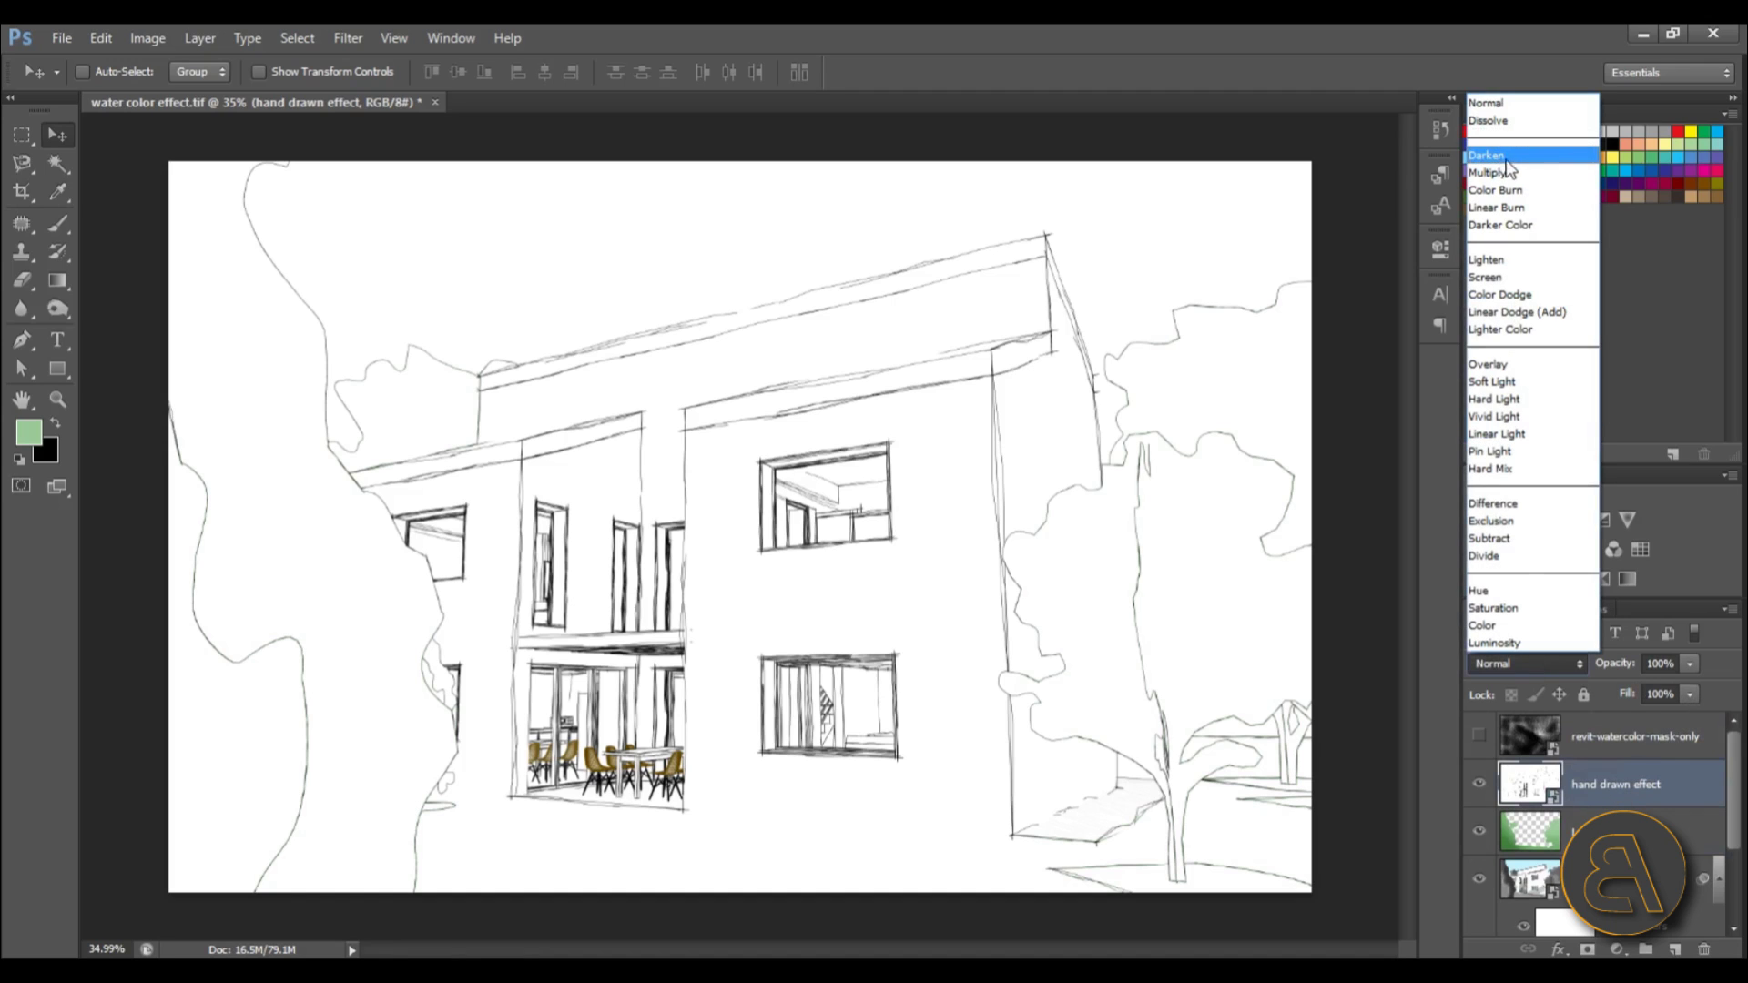
click(1510, 364)
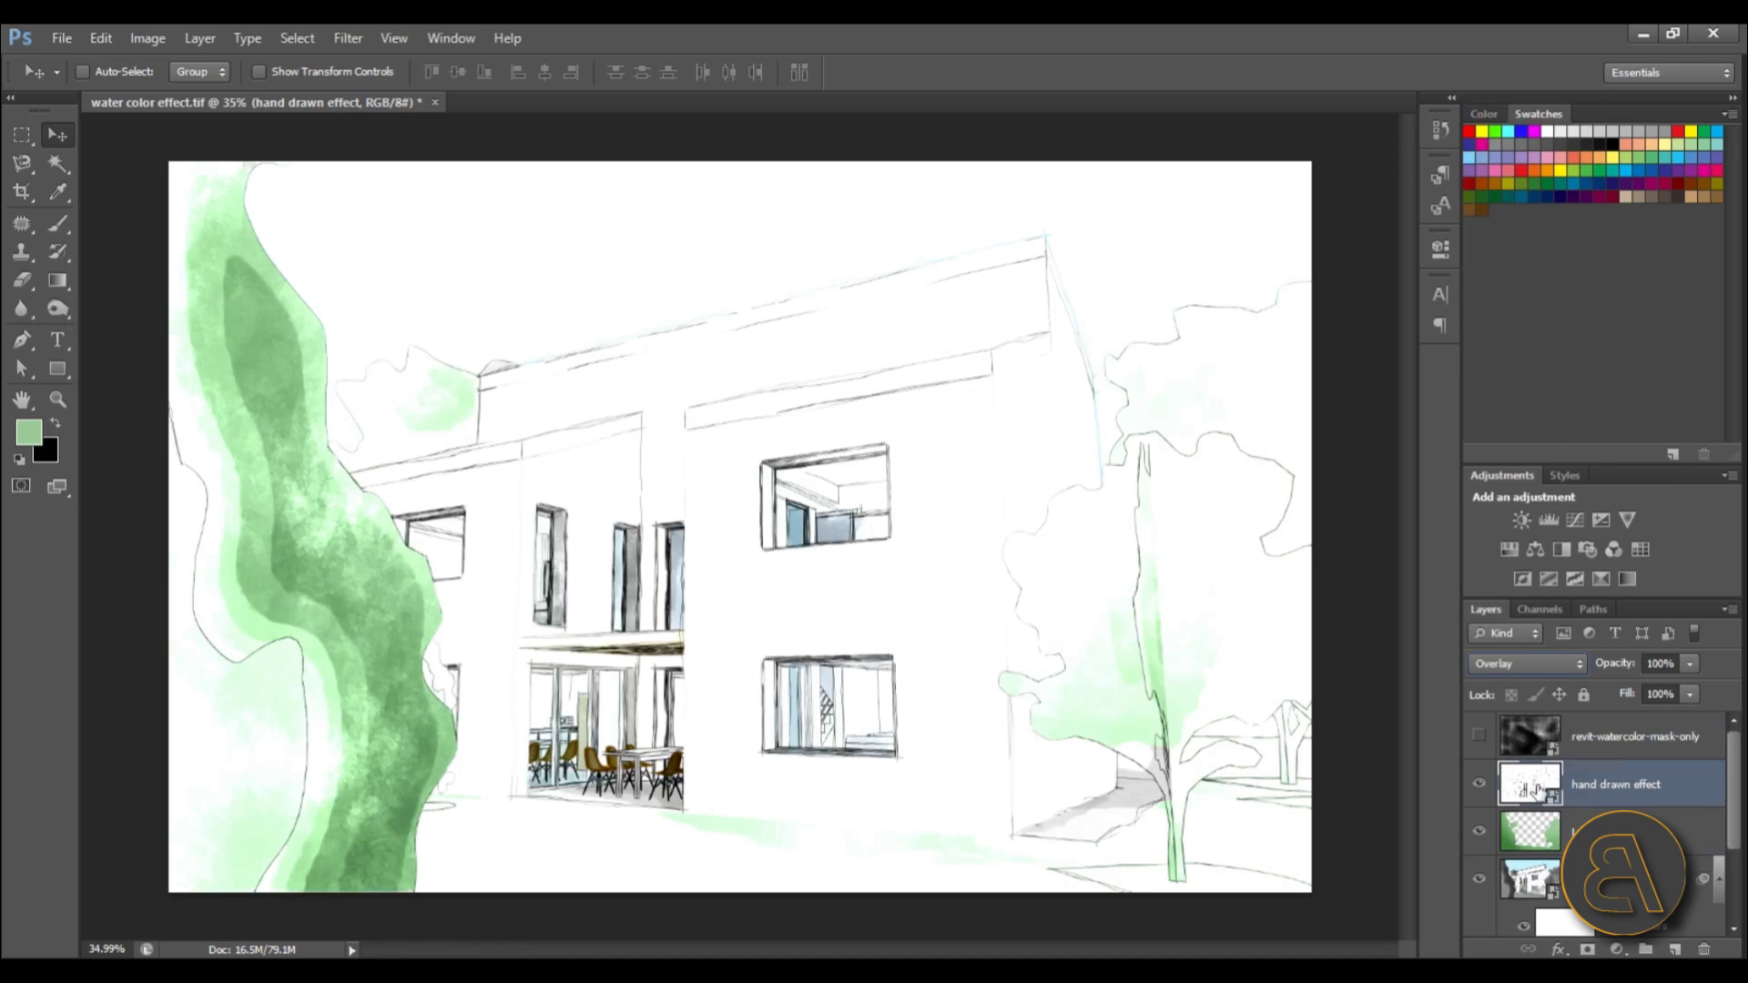
click(1518, 663)
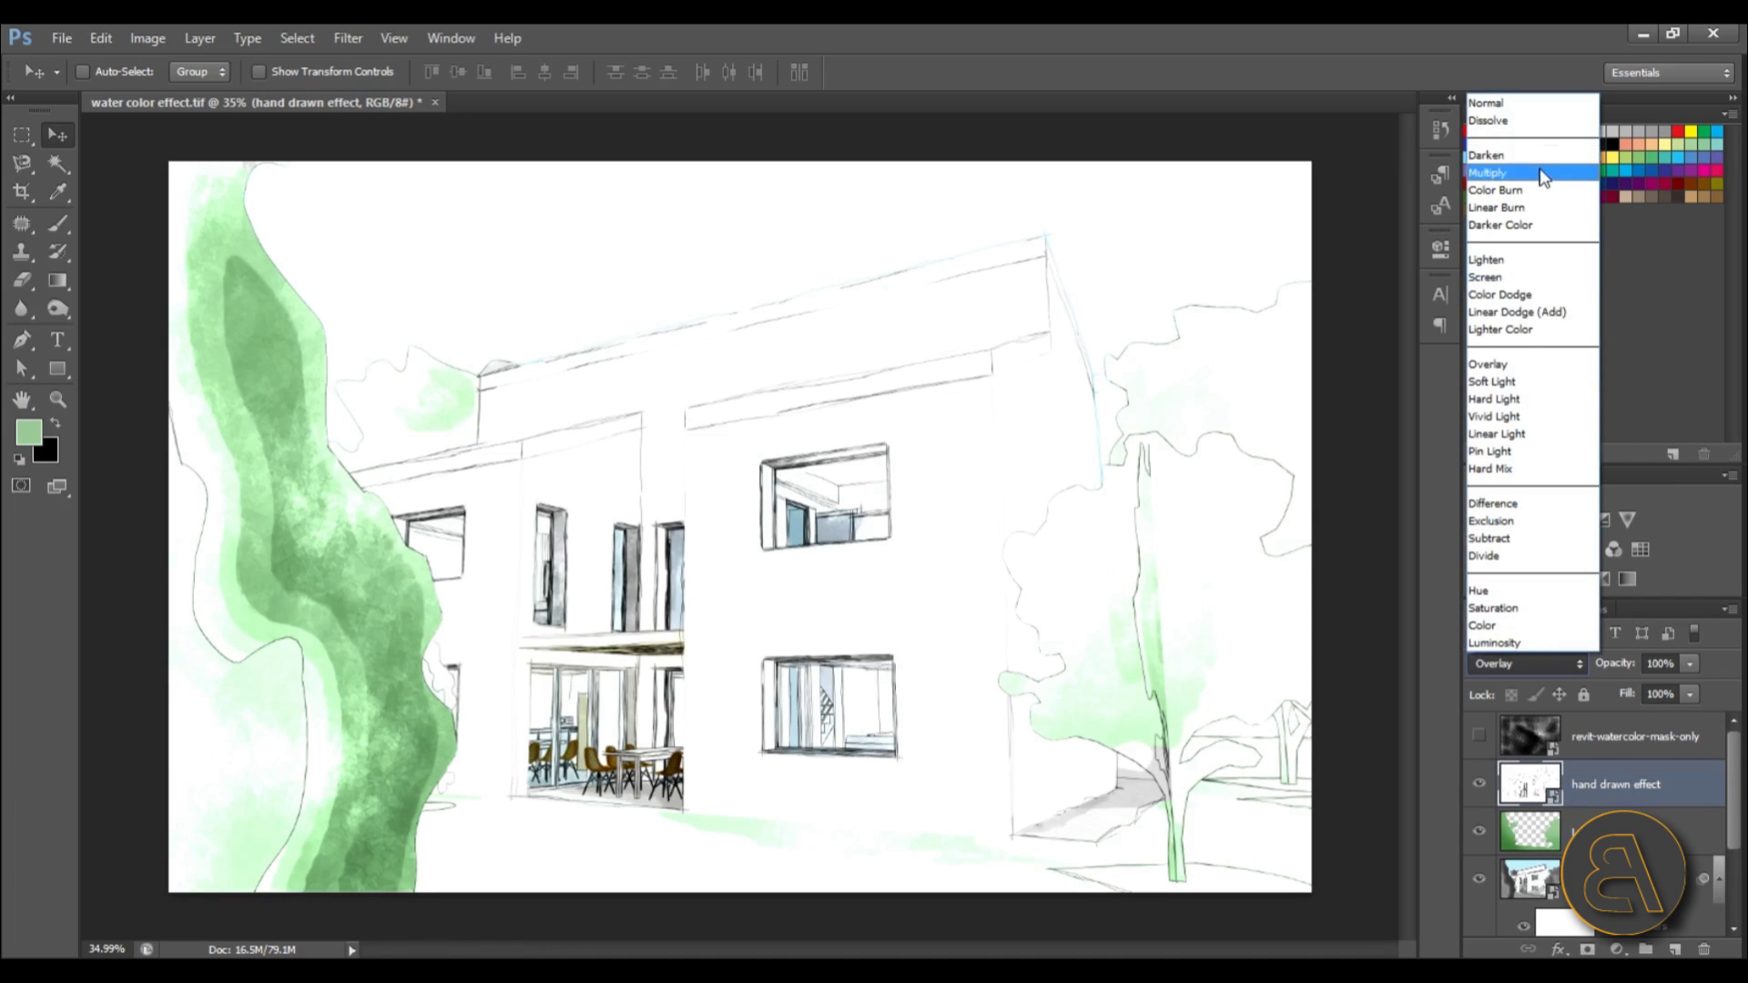
click(1546, 162)
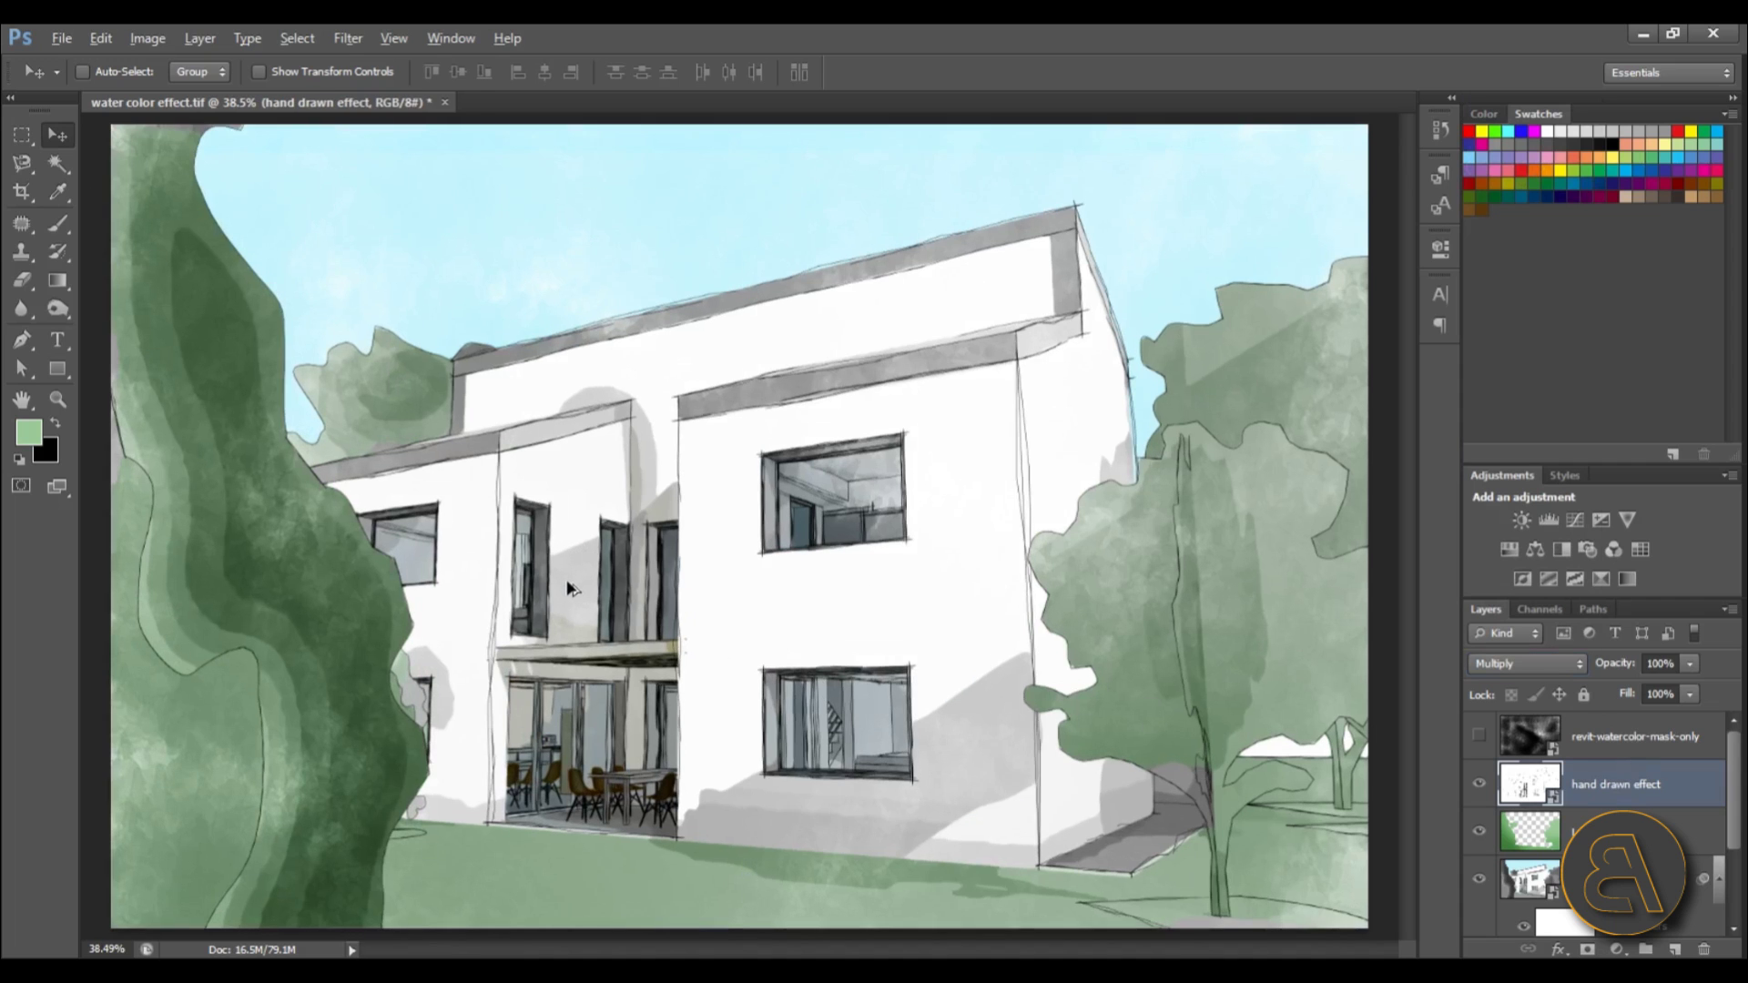
key(alt)
scroll(498, 622, up, 1)
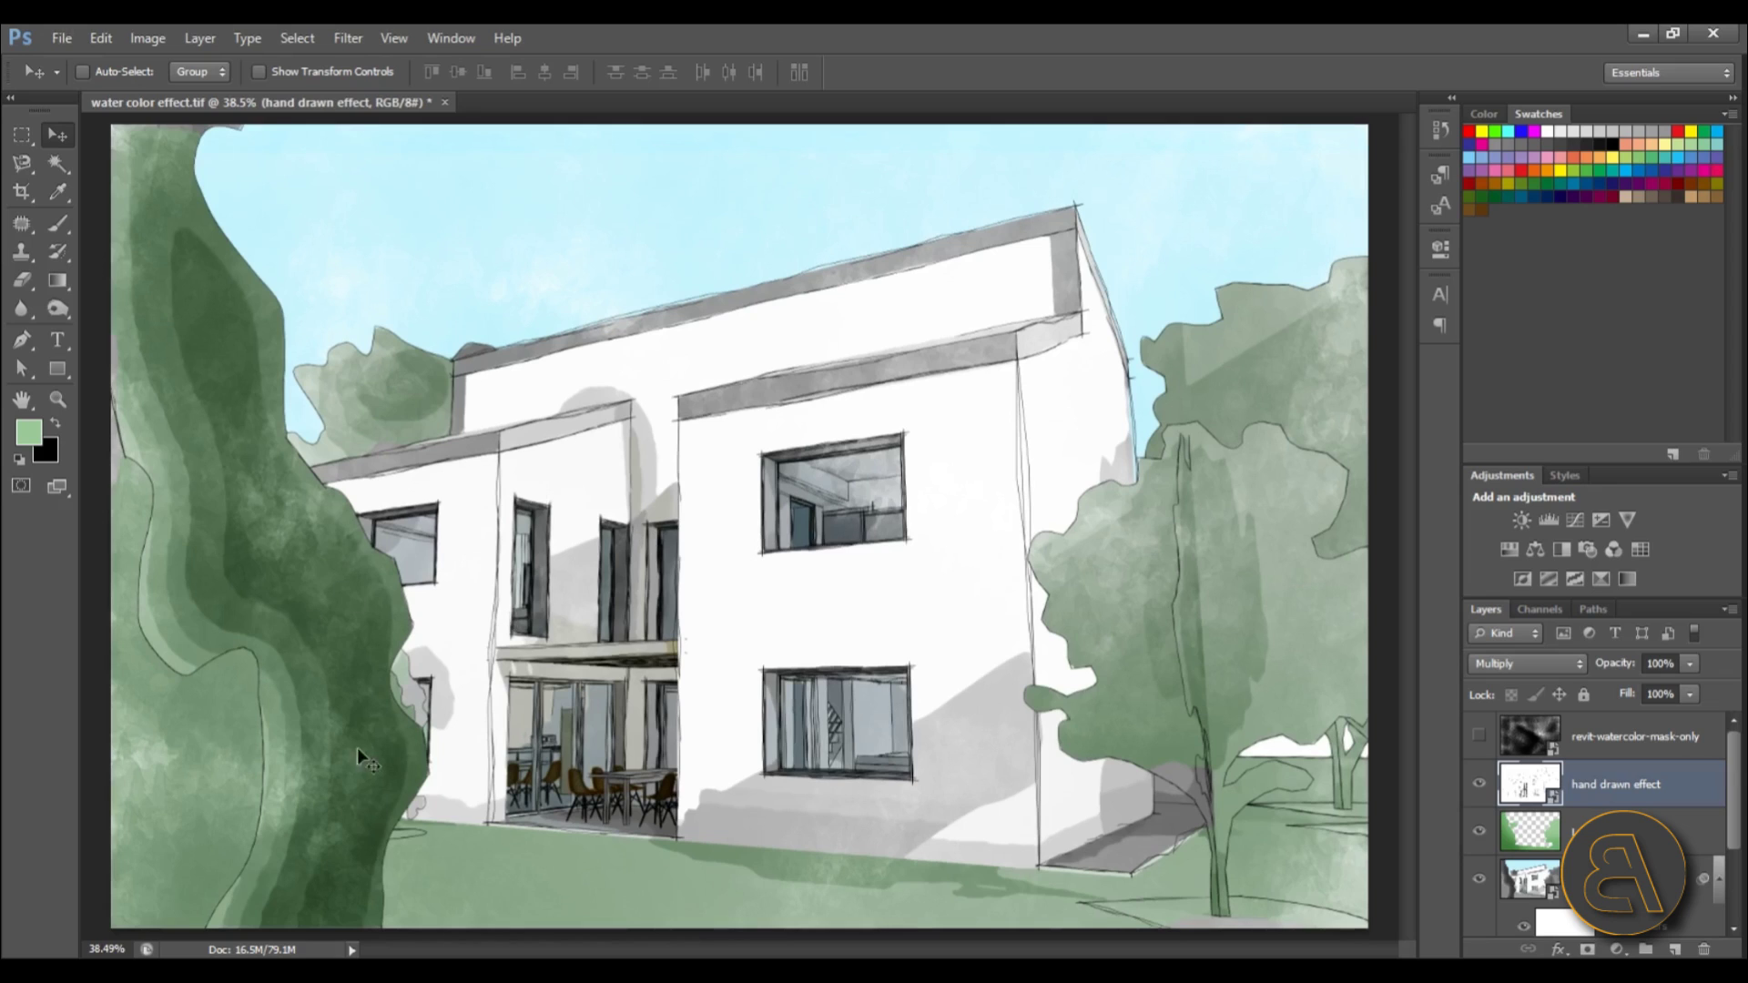